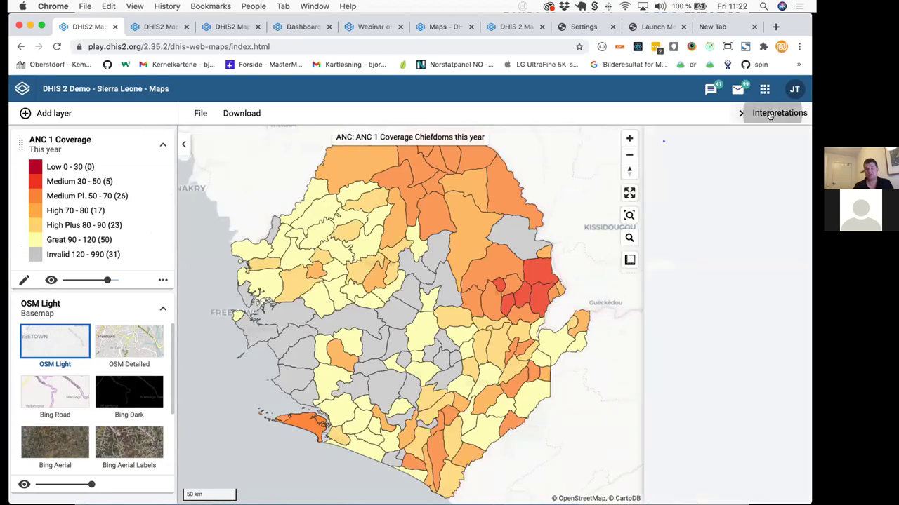
# Open the map's details and interpretations for review, and hide them again.
pyautogui.click(770, 114)
pyautogui.click(770, 114)
pyautogui.click(770, 113)
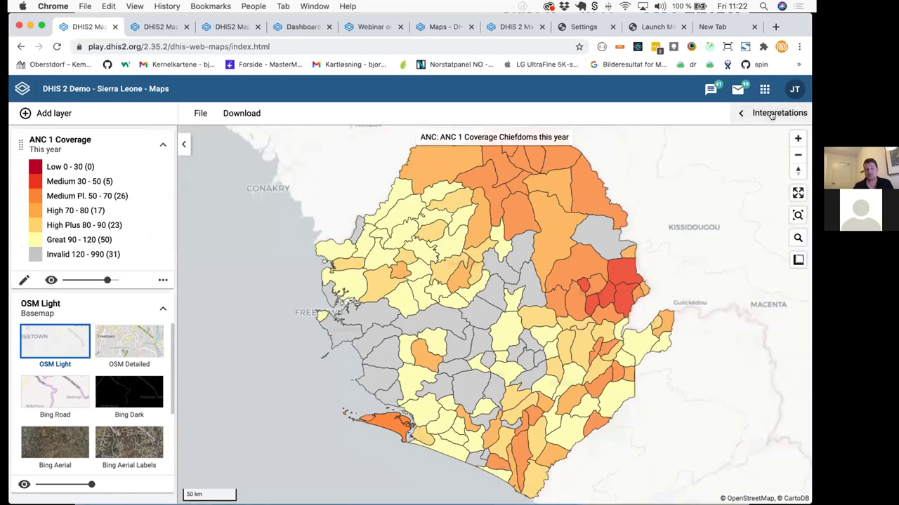
pyautogui.click(771, 115)
pyautogui.click(770, 115)
pyautogui.click(770, 116)
pyautogui.click(771, 115)
pyautogui.click(770, 115)
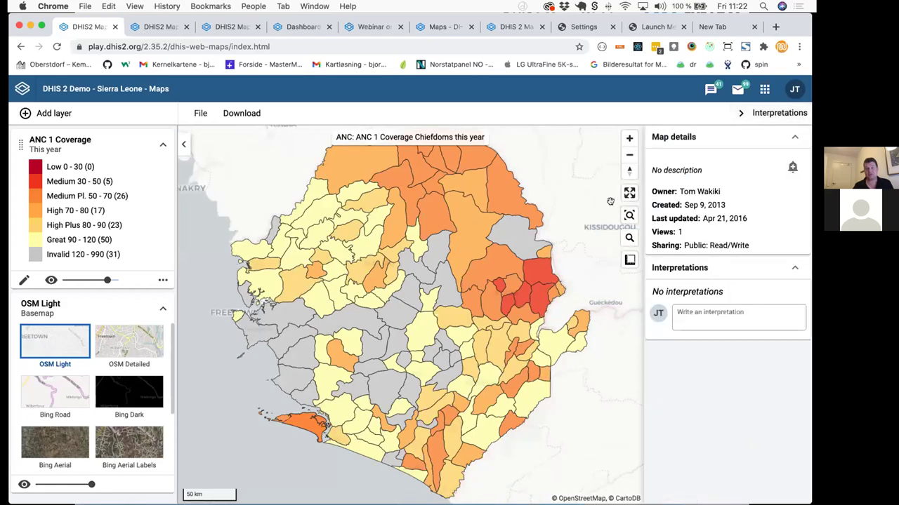
pyautogui.click(774, 115)
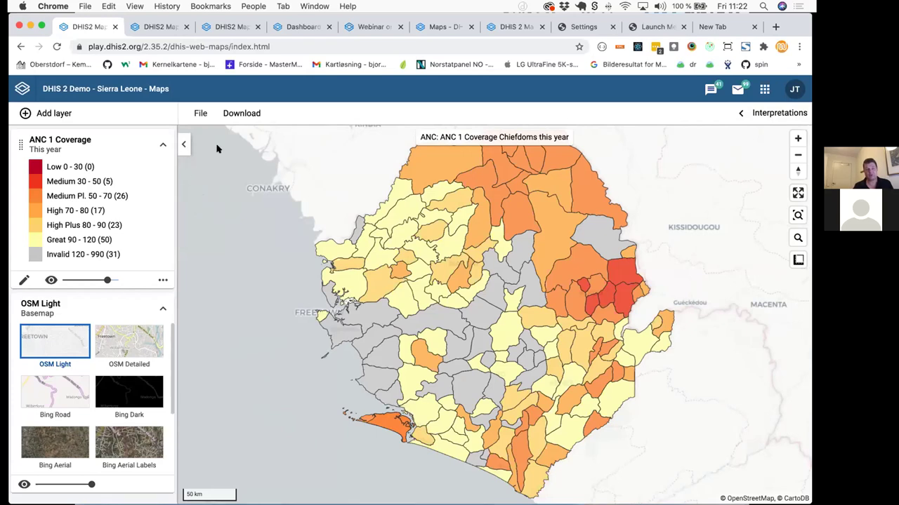
# Collapse the layer list to widen the map, and expand it again.
pyautogui.click(184, 146)
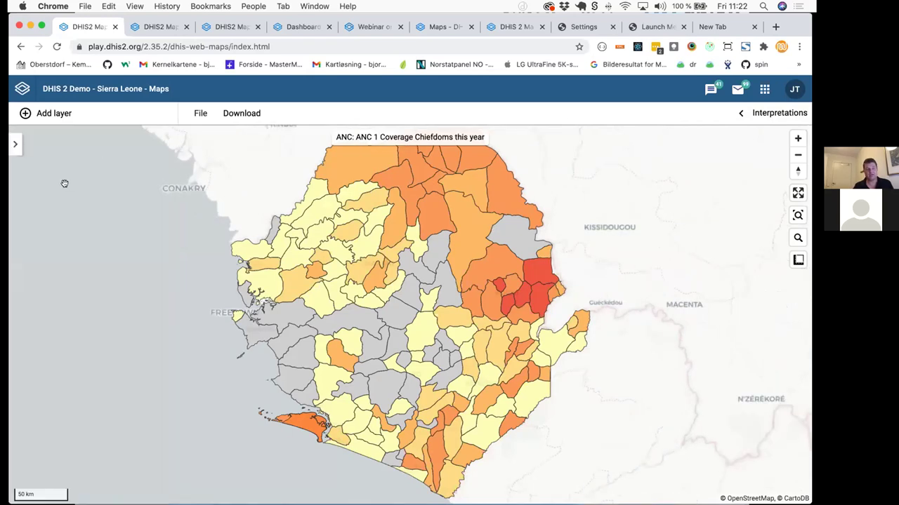
pyautogui.click(15, 145)
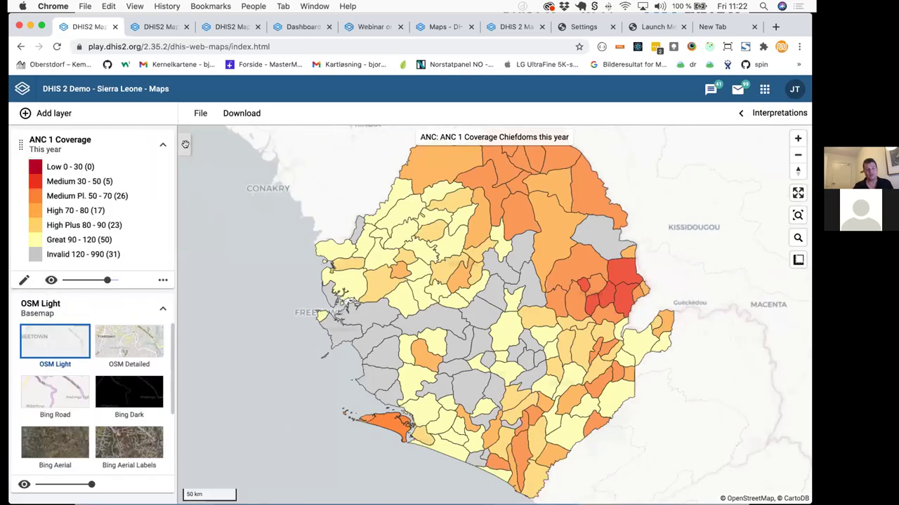
pyautogui.click(185, 146)
pyautogui.click(14, 145)
# View the data table of the ANC 1 Coverage layer, and close it.
pyautogui.click(163, 279)
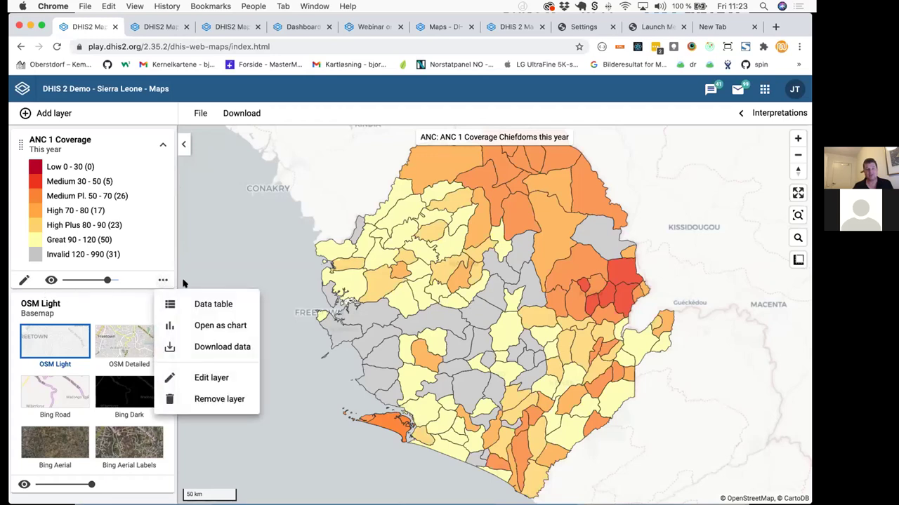
pyautogui.click(214, 303)
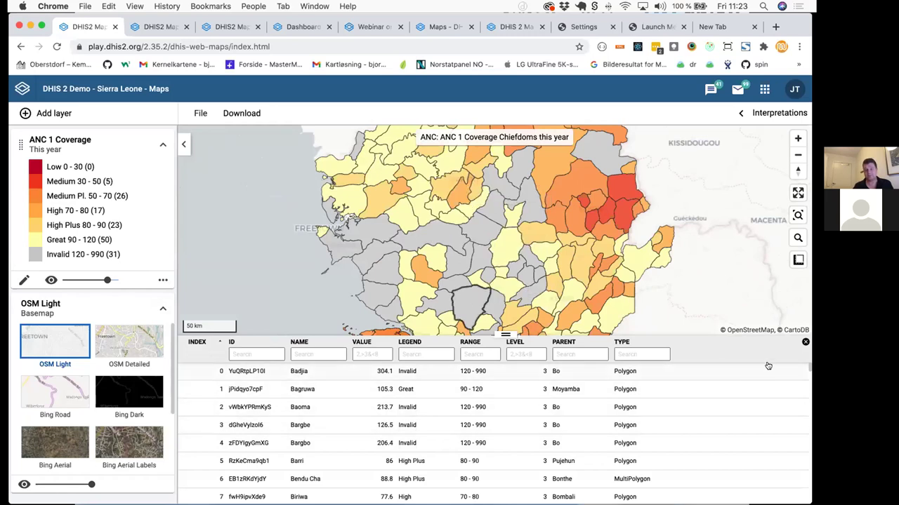
pyautogui.click(804, 342)
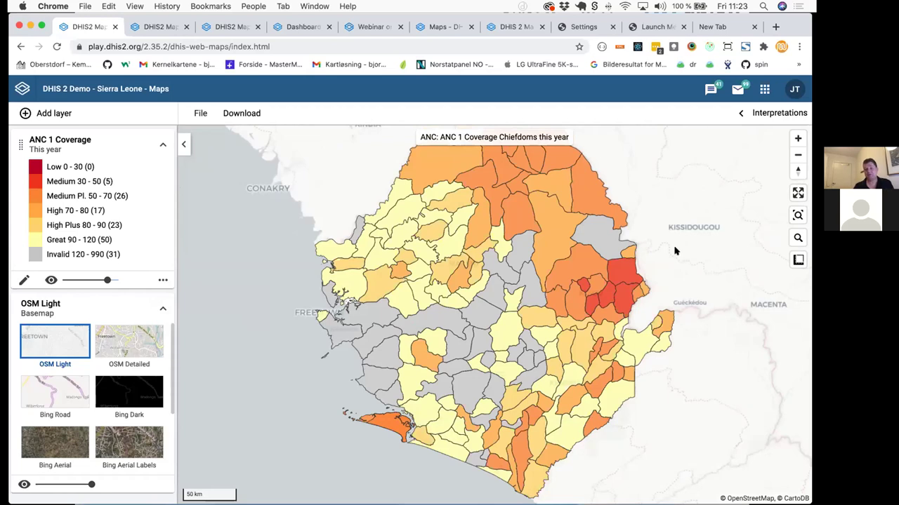
# Examine the ANC 1 Coverage map around the eastern chiefdoms at several zoom levels.
pyautogui.moveTo(676, 249); pyautogui.dragTo(640, 260)
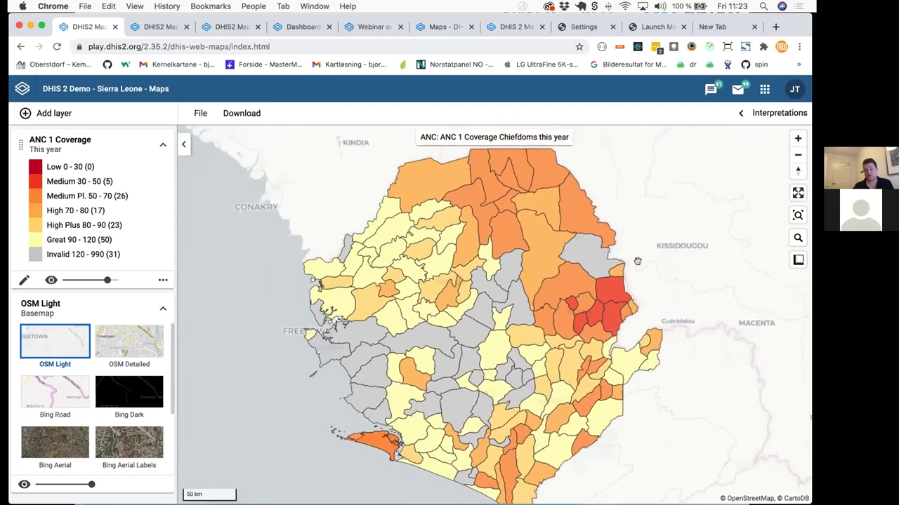
pyautogui.scroll(5, 638, 262)
pyautogui.scroll(-3, 638, 262)
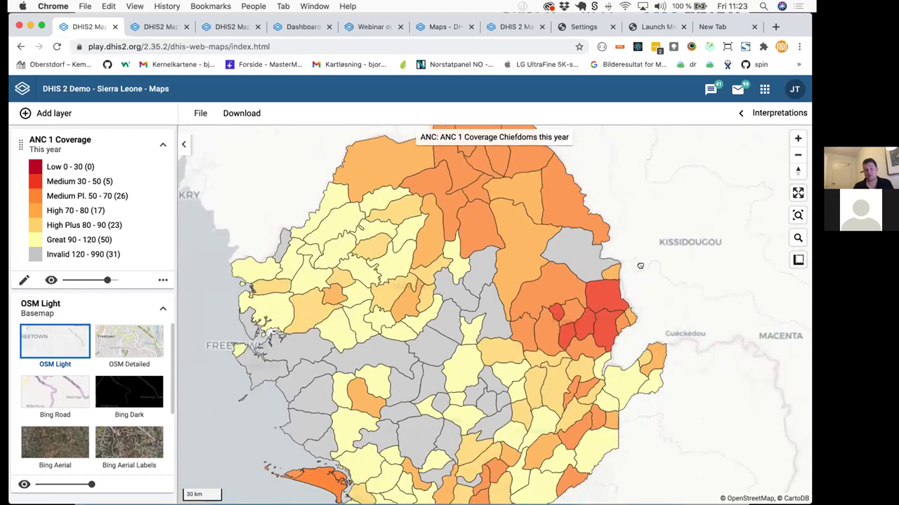
pyautogui.scroll(3, 640, 265)
pyautogui.scroll(-3, 640, 266)
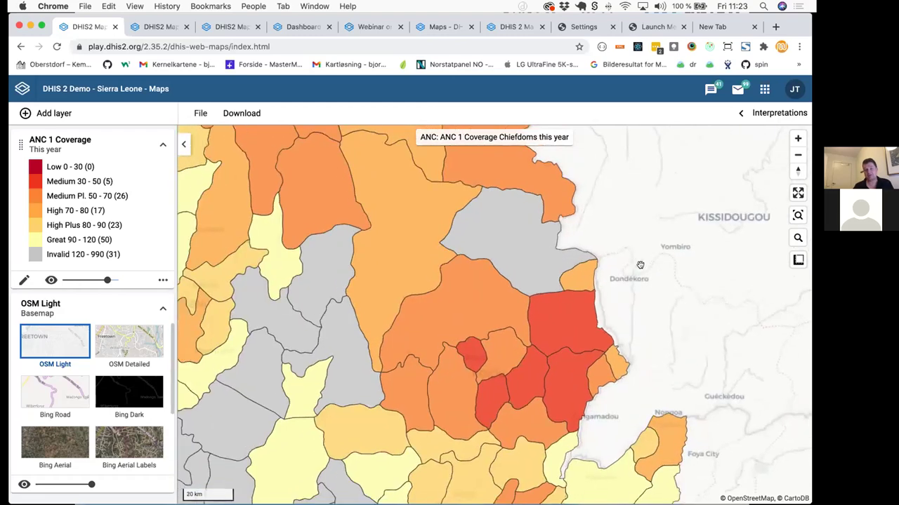
pyautogui.click(797, 138)
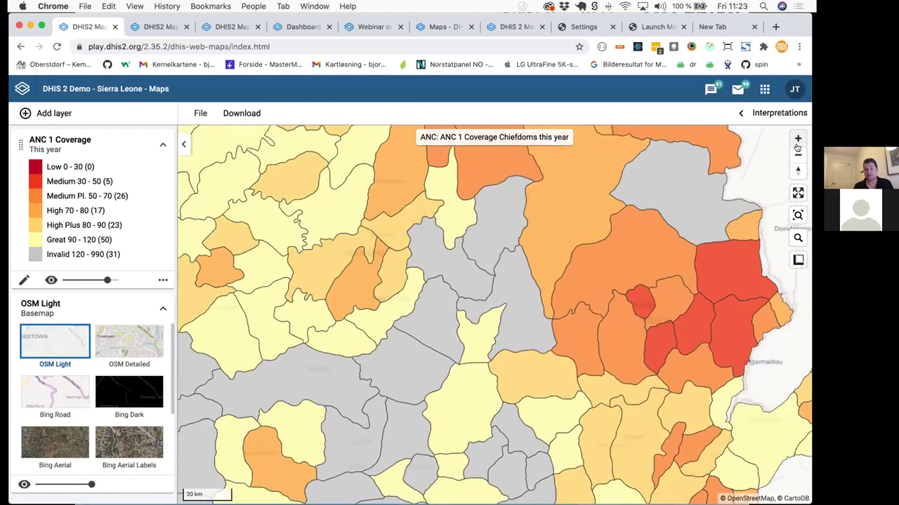
pyautogui.click(797, 139)
pyautogui.click(797, 153)
pyautogui.click(797, 153)
pyautogui.click(797, 139)
pyautogui.click(798, 153)
pyautogui.click(798, 139)
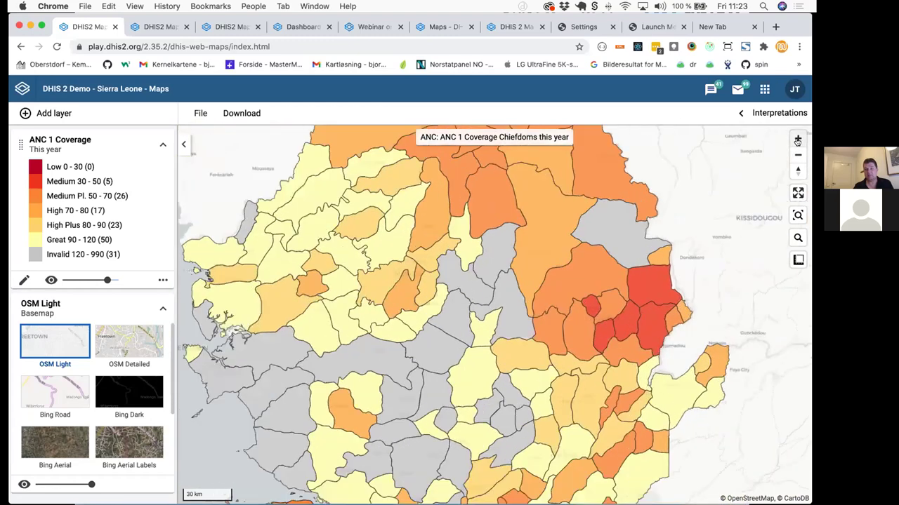
pyautogui.click(797, 138)
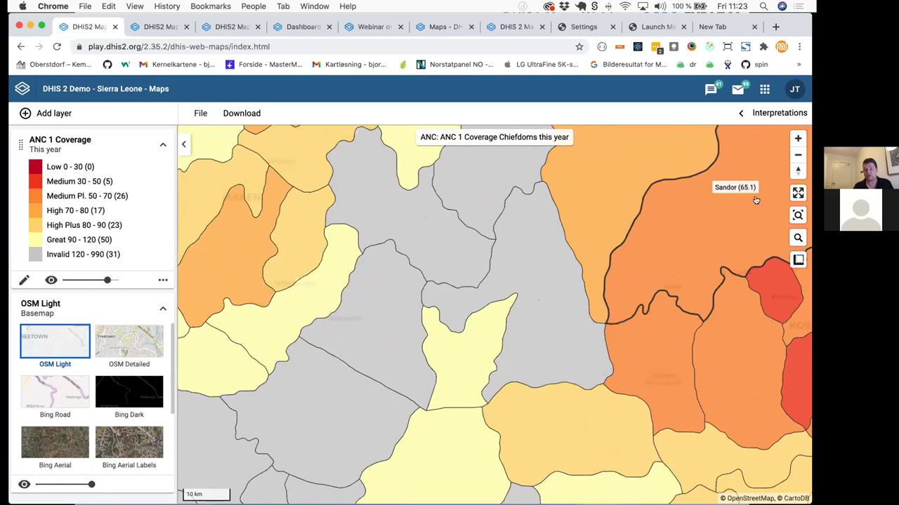
# Fit the map to the layer's full extent and view it briefly in full screen.
pyautogui.click(796, 218)
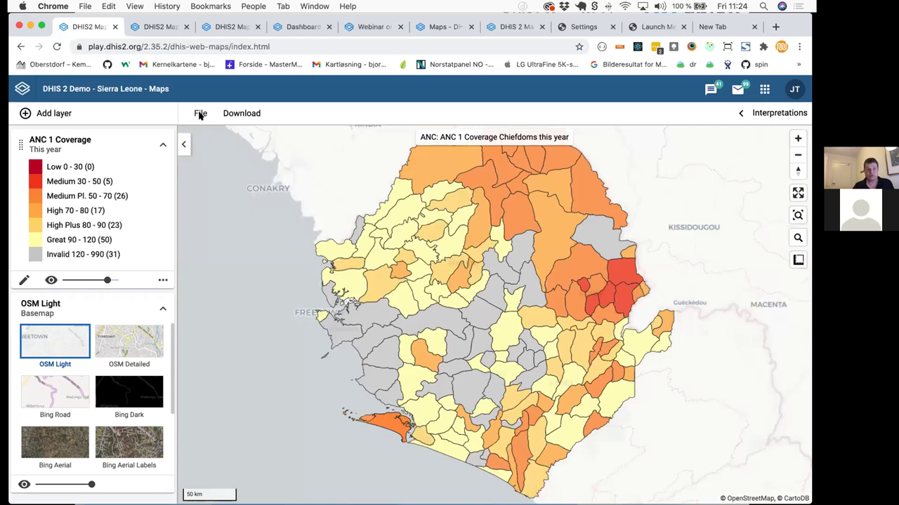
pyautogui.click(798, 194)
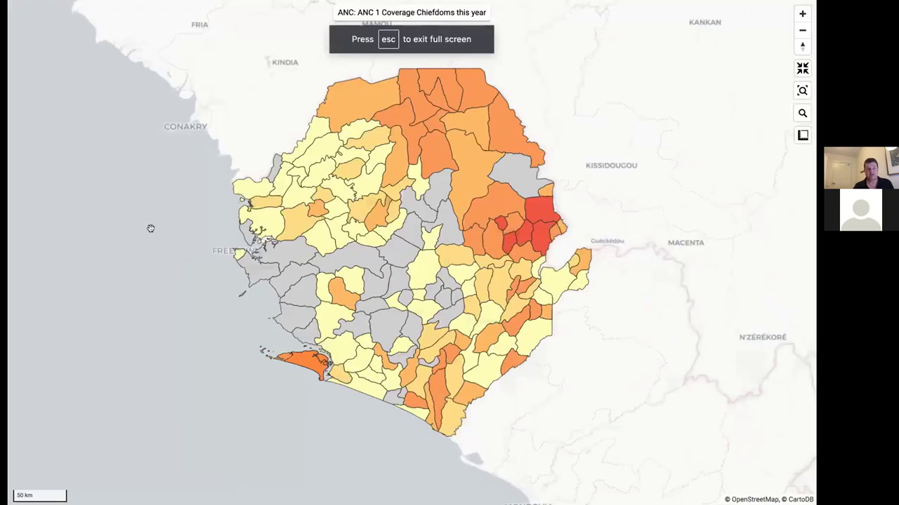
pyautogui.click(801, 68)
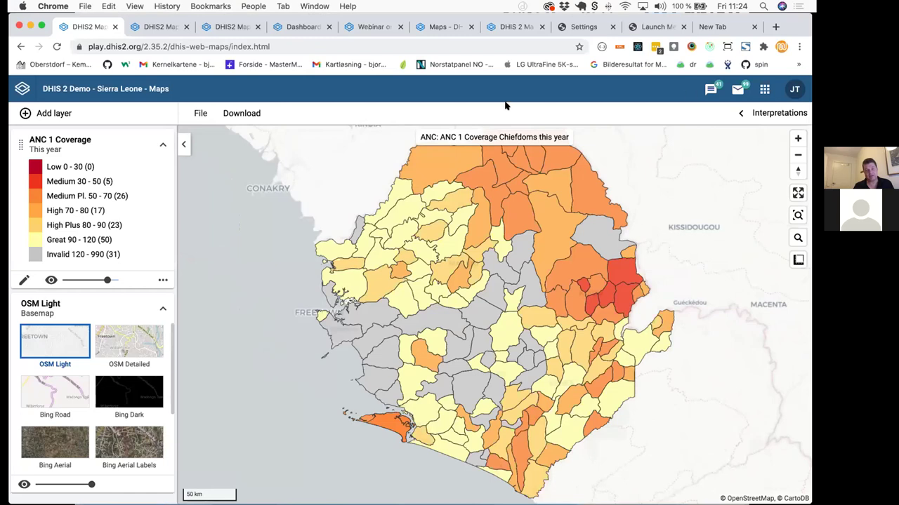
# Download the map as an image with its name and legend shown, placing the legend in the map's lower-right corner.
pyautogui.click(244, 114)
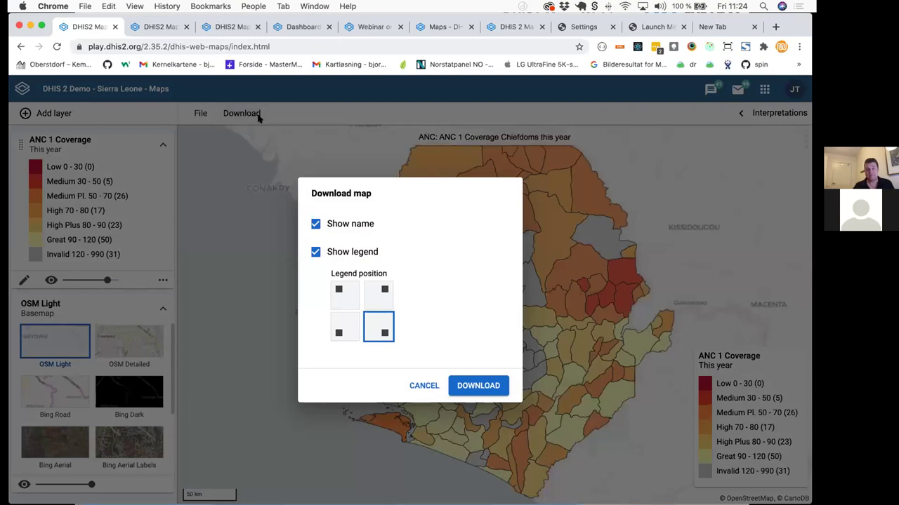
pyautogui.click(379, 290)
pyautogui.click(350, 304)
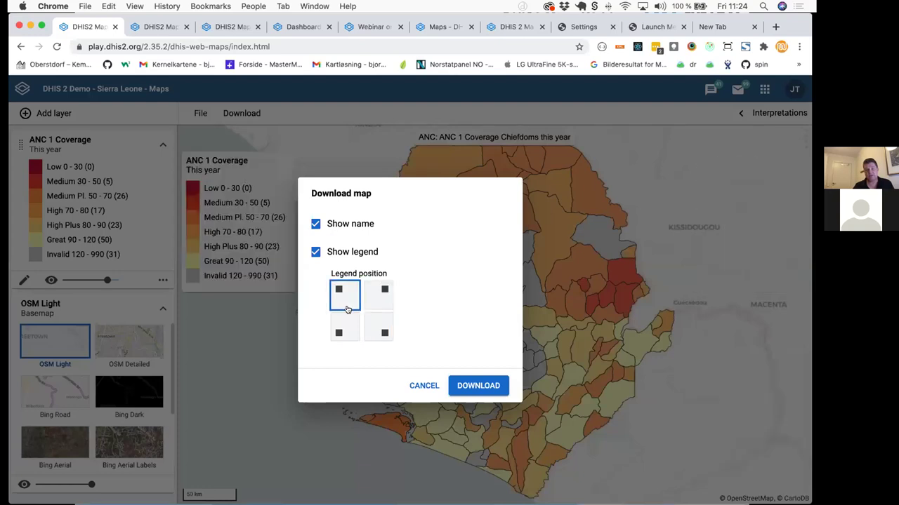
pyautogui.click(347, 328)
pyautogui.click(386, 332)
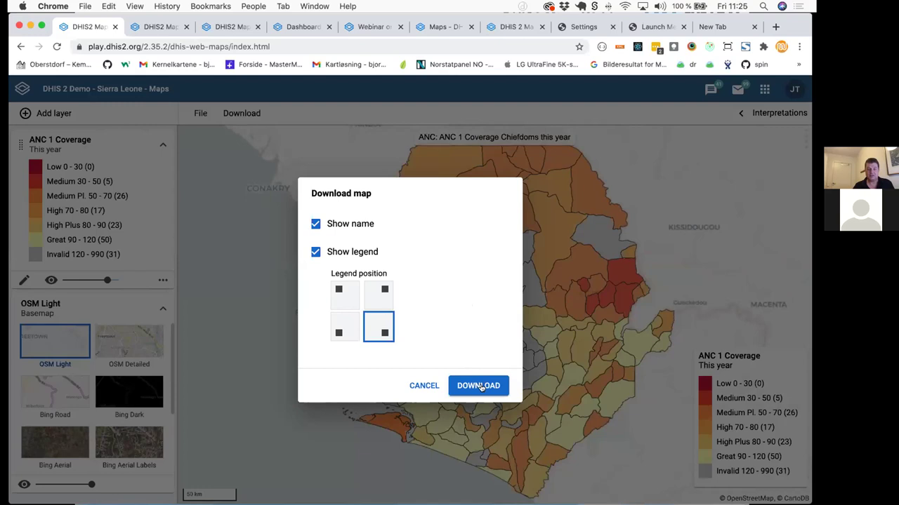
pyautogui.click(480, 386)
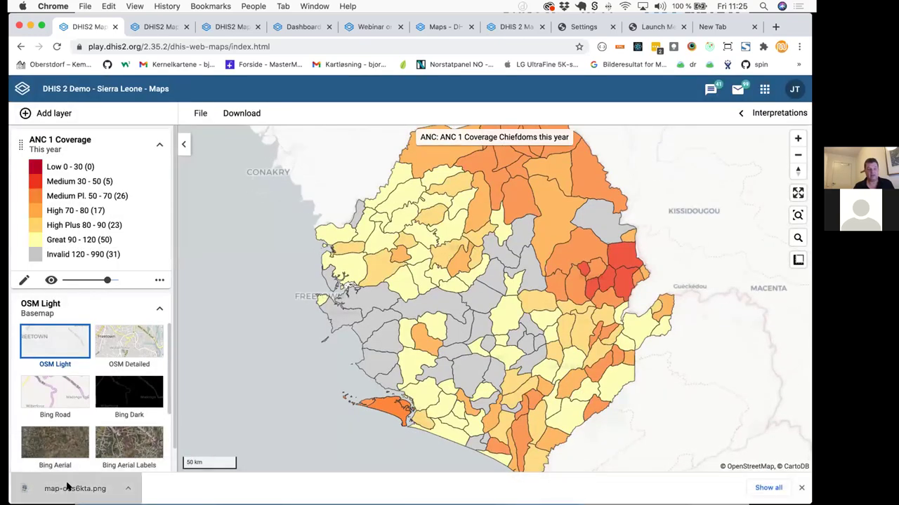
# Open the downloaded image map-o5s6kta.png to check it, and close the preview.
pyautogui.click(67, 487)
pyautogui.moveTo(176, 28); pyautogui.dragTo(293, 78)
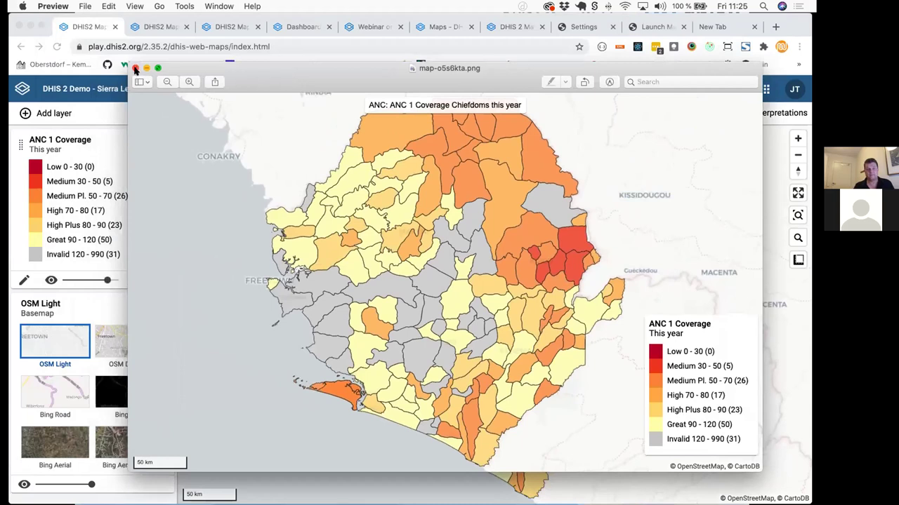
pyautogui.click(136, 69)
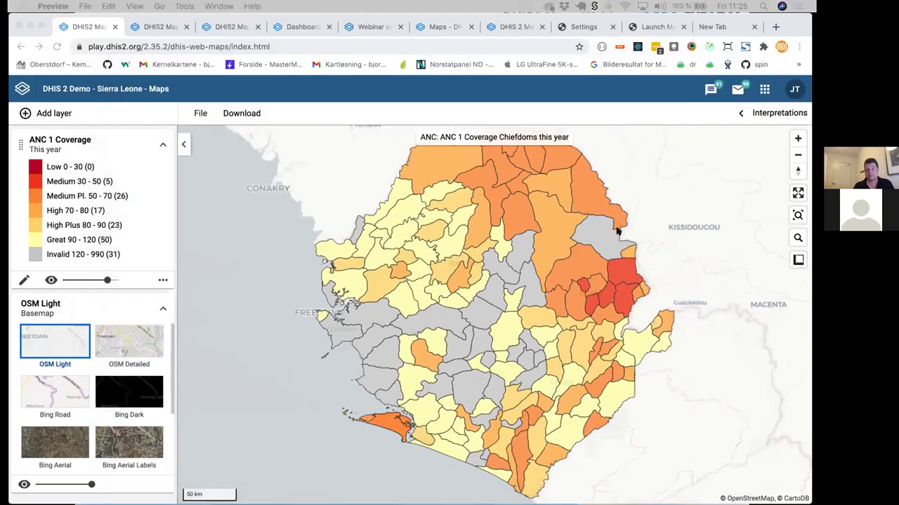
# Start a new empty map in place of the ANC 1 Coverage map.
pyautogui.click(199, 114)
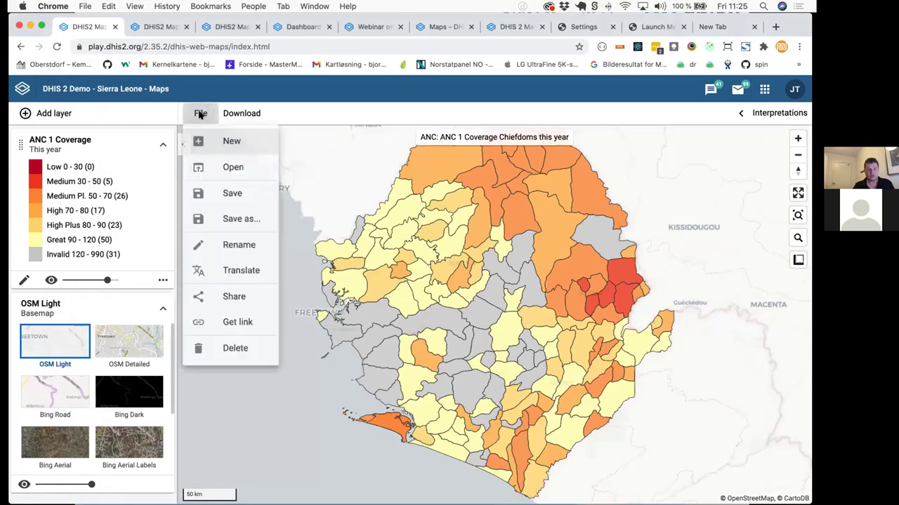
pyautogui.click(242, 141)
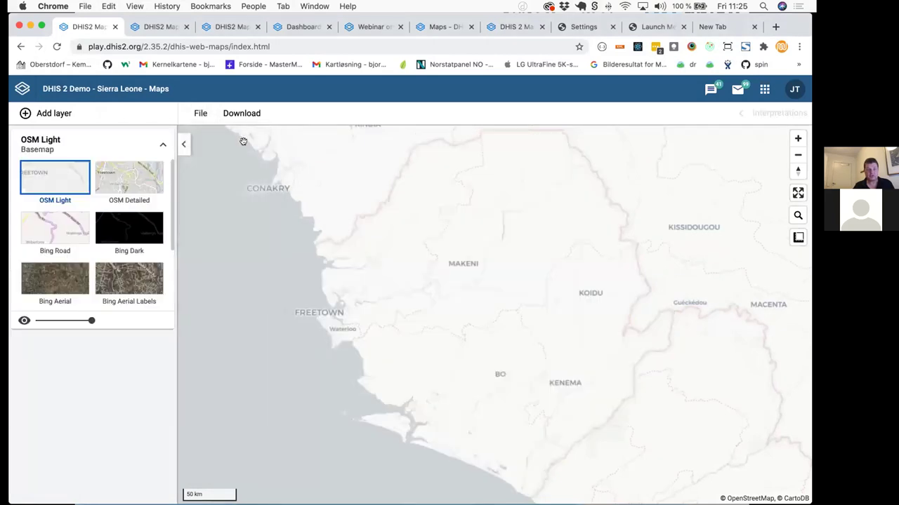
pyautogui.click(199, 115)
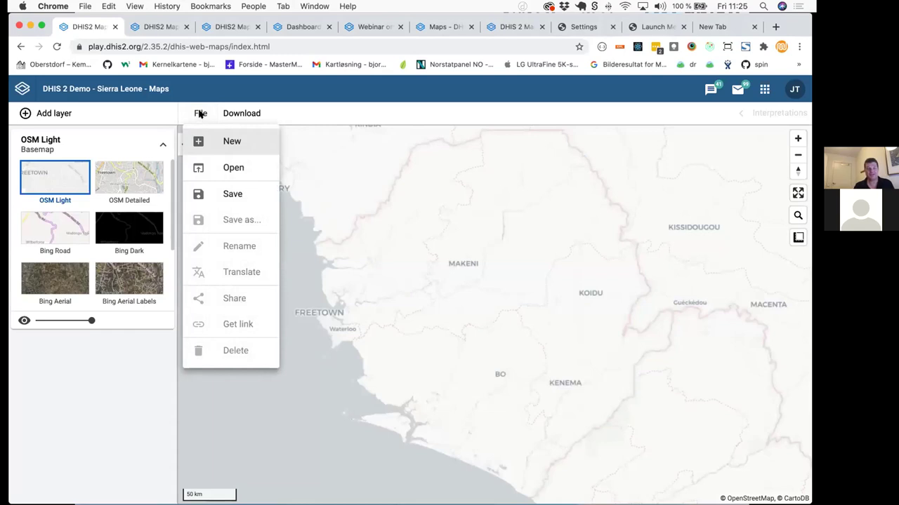
pyautogui.click(232, 143)
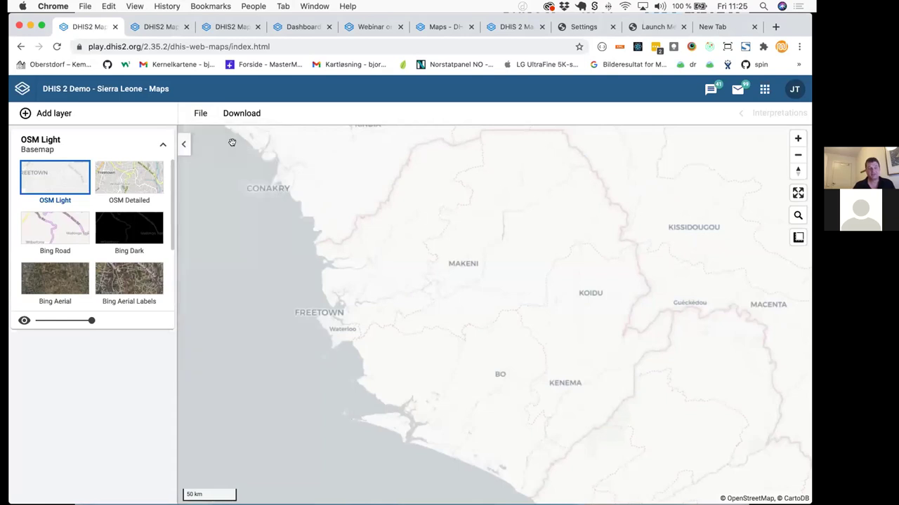
# Search for the place Blantyre, go to Blantyre, Southern Region, Malawi, and dismiss the place label.
pyautogui.click(793, 216)
pyautogui.click(675, 215)
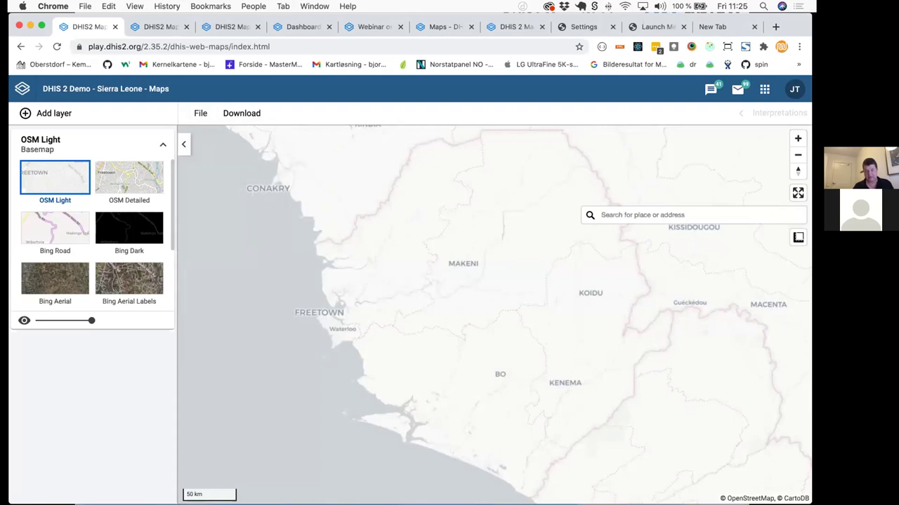
pyautogui.write('Blantyre')
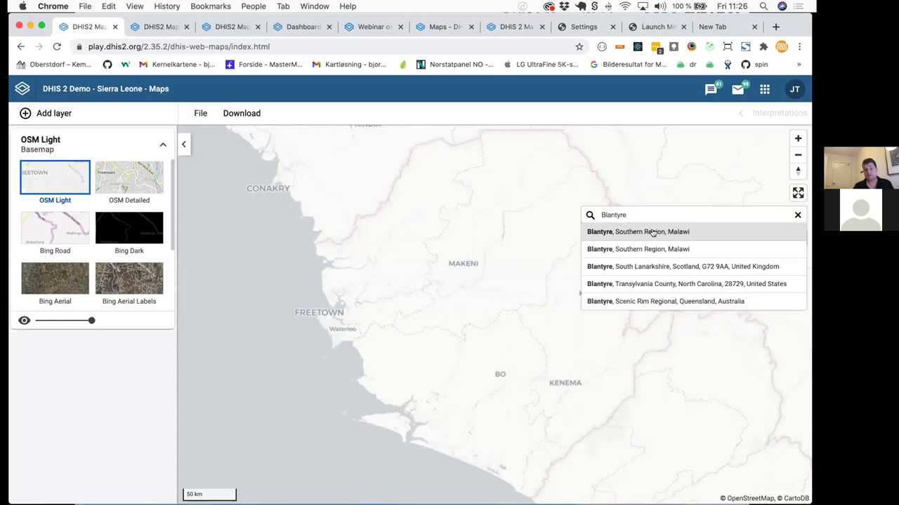
pyautogui.click(643, 233)
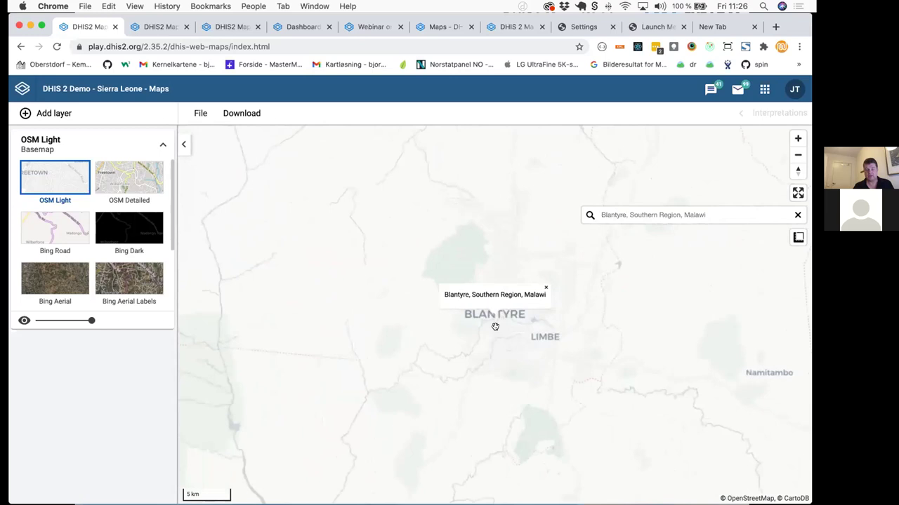
pyautogui.click(540, 279)
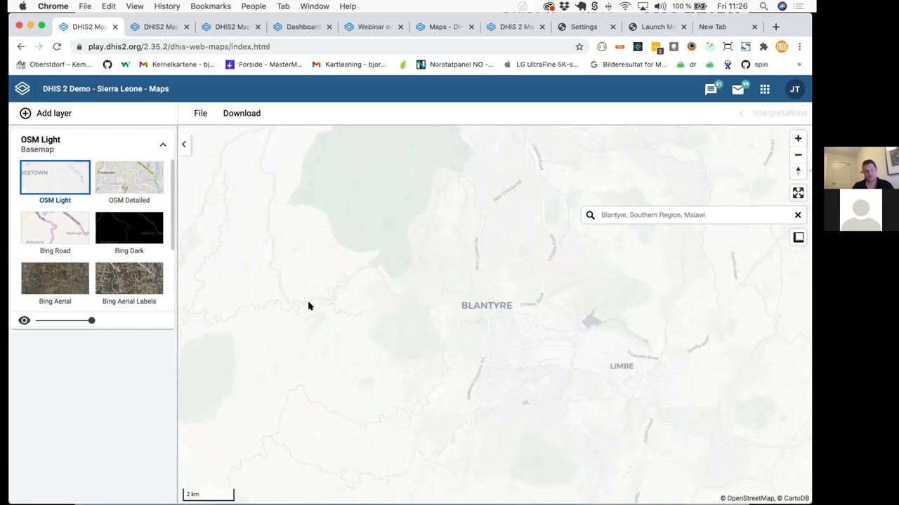
# Zoom in on Blantyre until individual streets and buildings can be examined.
pyautogui.scroll(3, 461, 303)
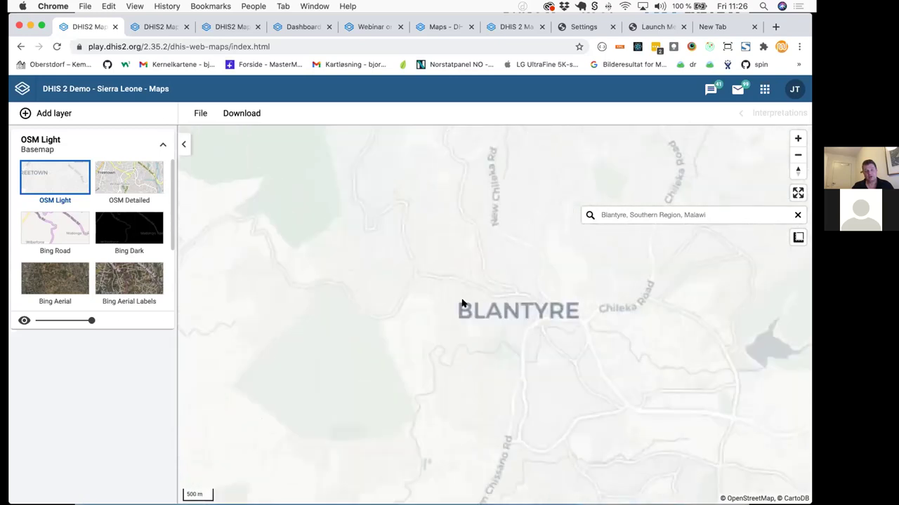
pyautogui.scroll(2, 461, 303)
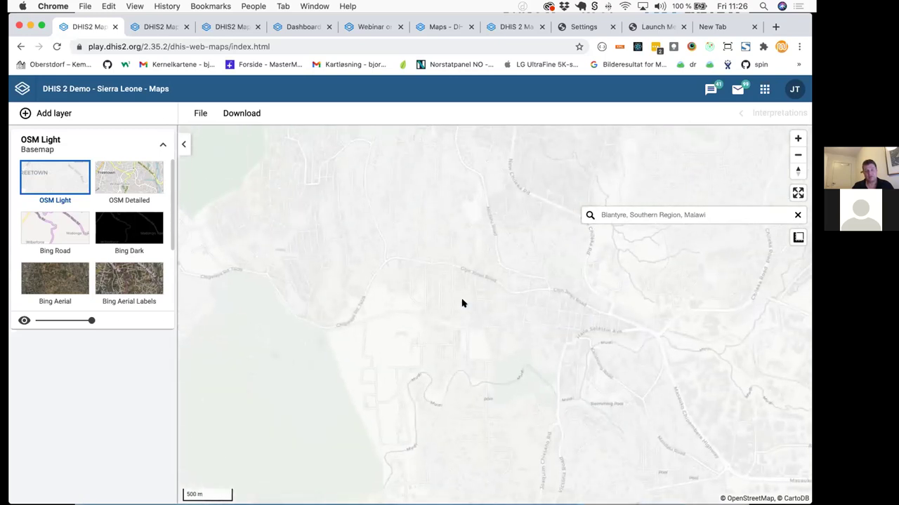
pyautogui.scroll(1, 461, 304)
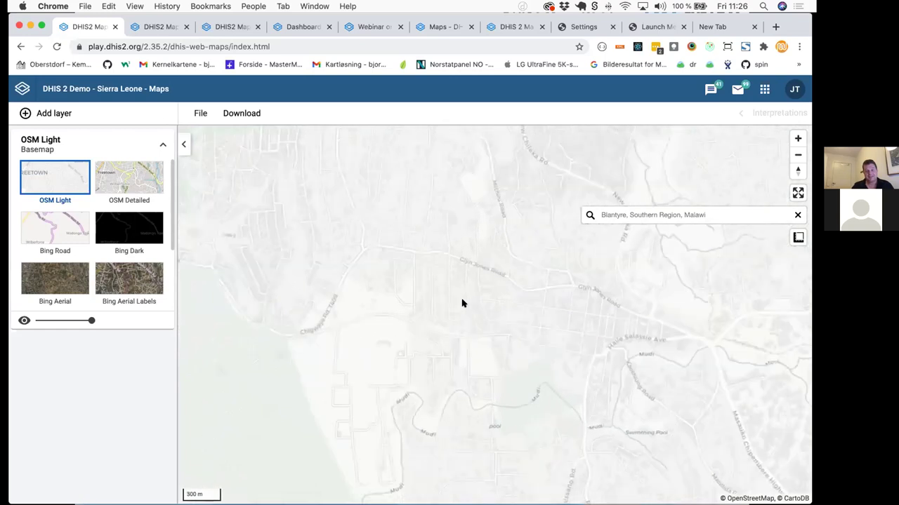
pyautogui.scroll(2, 462, 303)
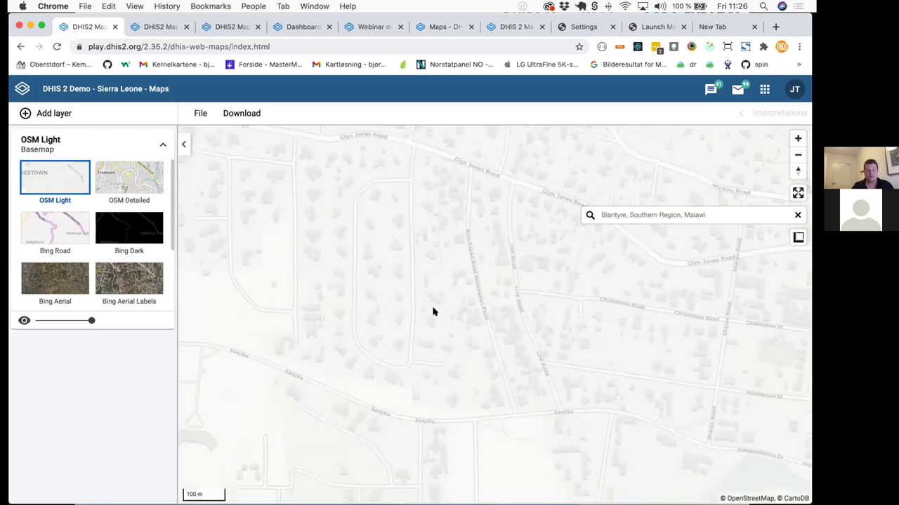
# Switch the basemap from OSM Light to OSM Detailed for the Blantyre street area.
pyautogui.scroll(-1, 434, 313)
pyautogui.scroll(1, 433, 312)
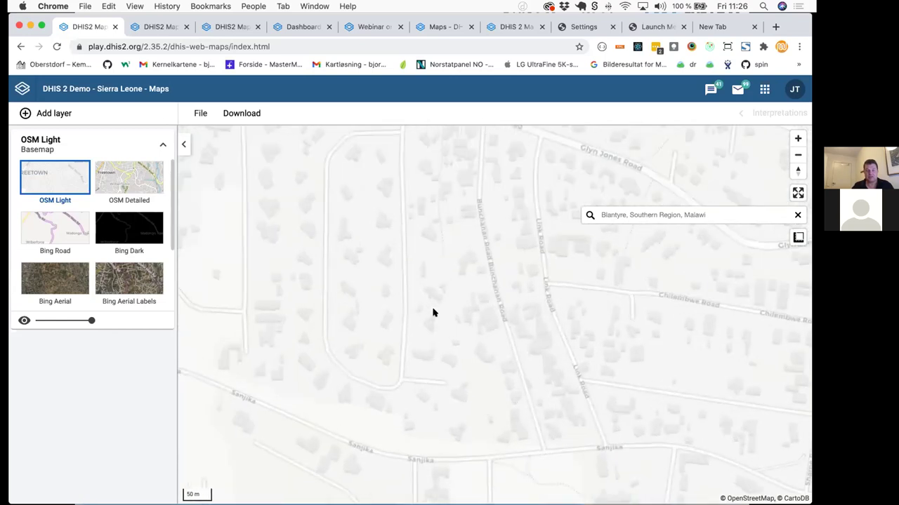
pyautogui.scroll(-1, 433, 313)
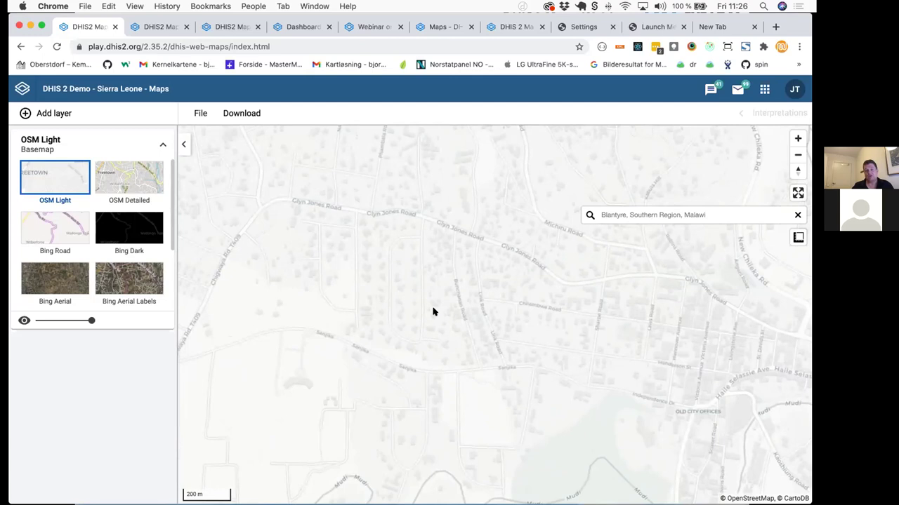
pyautogui.scroll(-3, 434, 312)
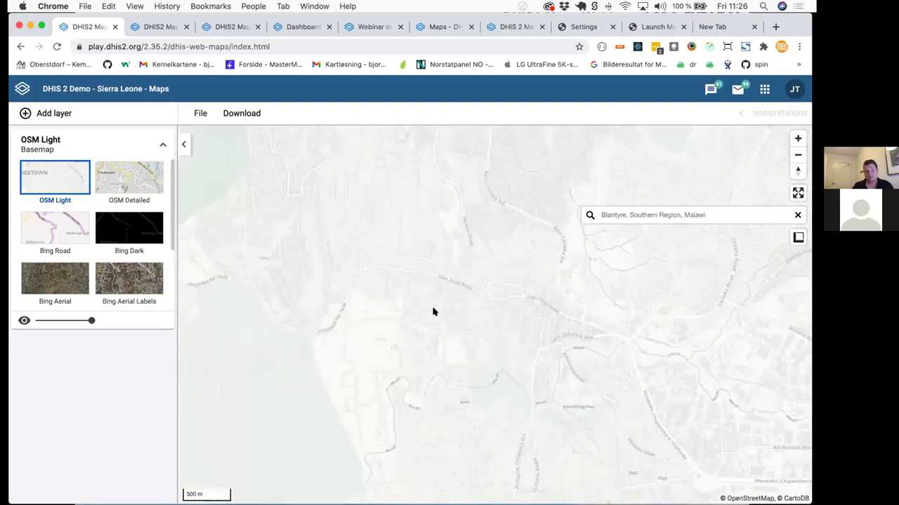
pyautogui.scroll(2, 433, 312)
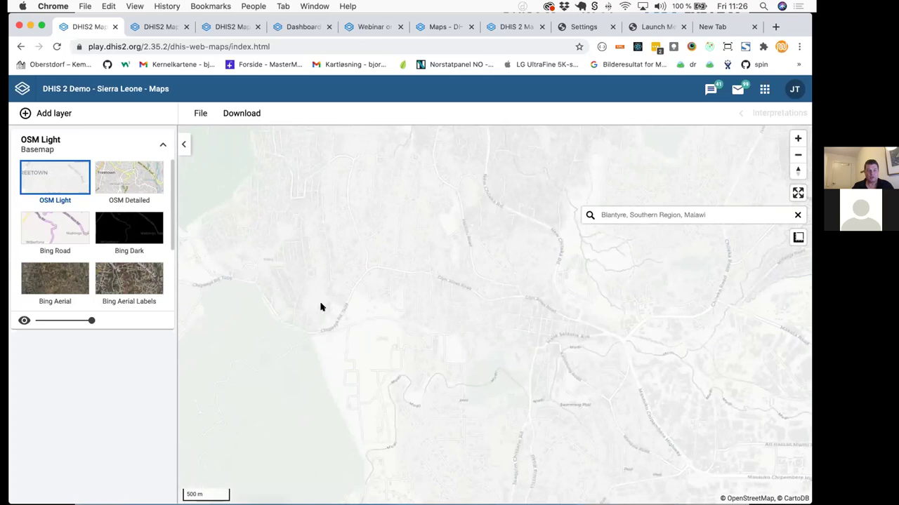
pyautogui.click(134, 186)
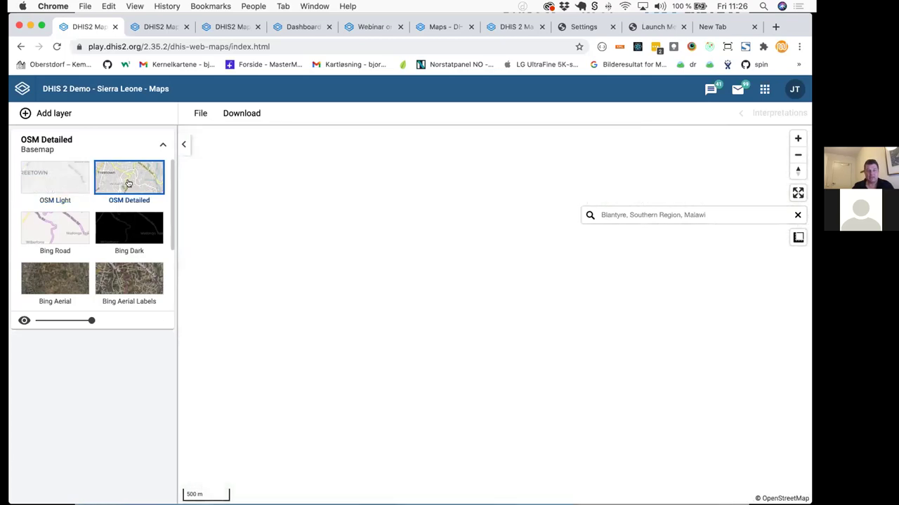
pyautogui.scroll(3, 431, 295)
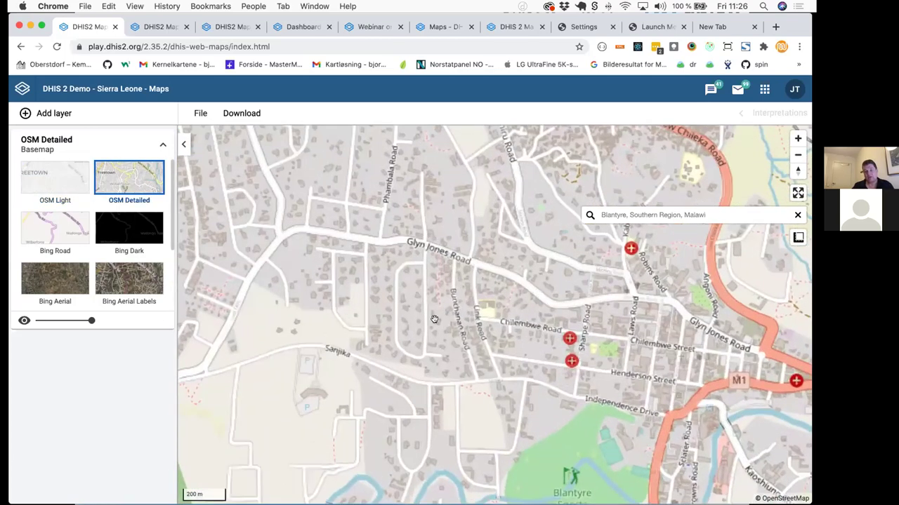
# Examine the streets, health facilities and parks around central Blantyre on the detailed basemap.
pyautogui.moveTo(684, 365); pyautogui.dragTo(550, 325)
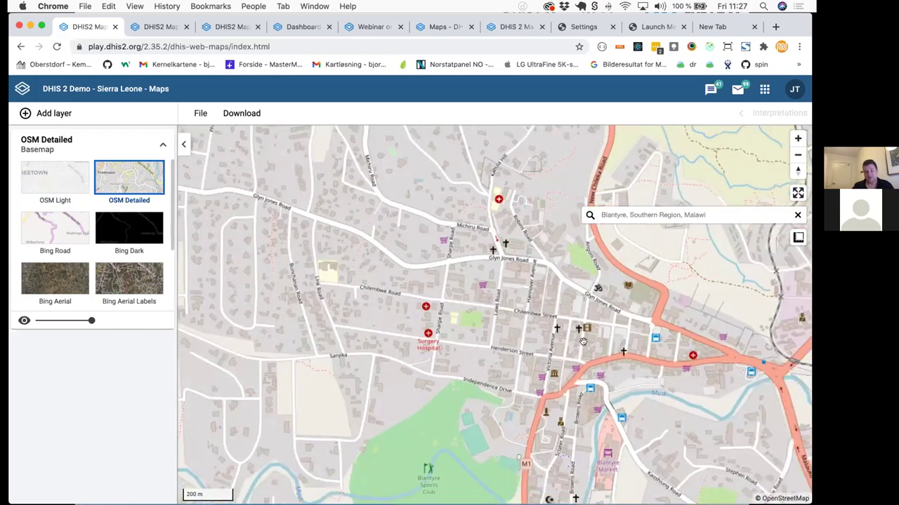
pyautogui.scroll(2, 613, 351)
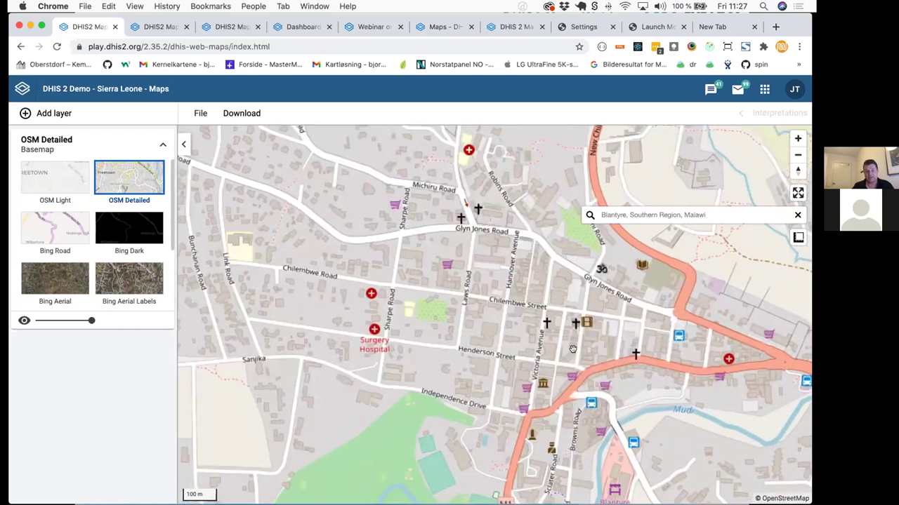
pyautogui.scroll(-1, 562, 354)
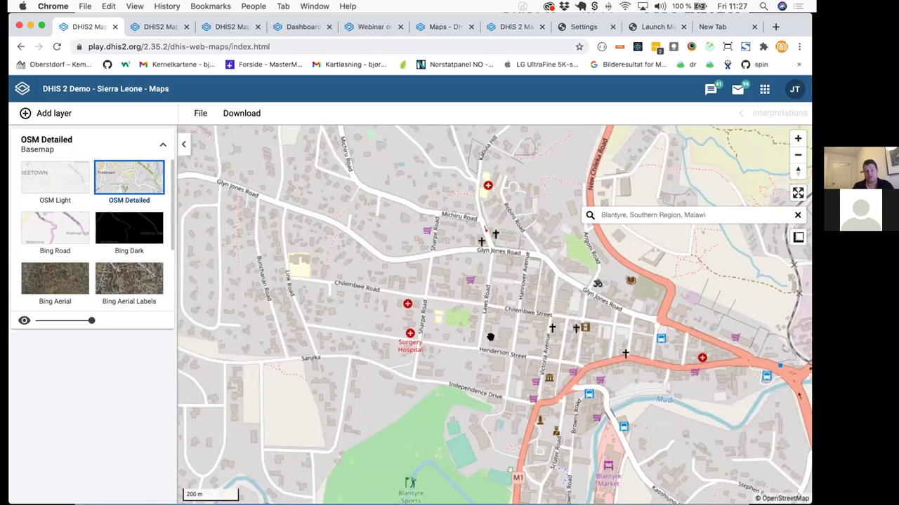
pyautogui.scroll(-1, 488, 334)
pyautogui.moveTo(621, 408); pyautogui.dragTo(595, 341)
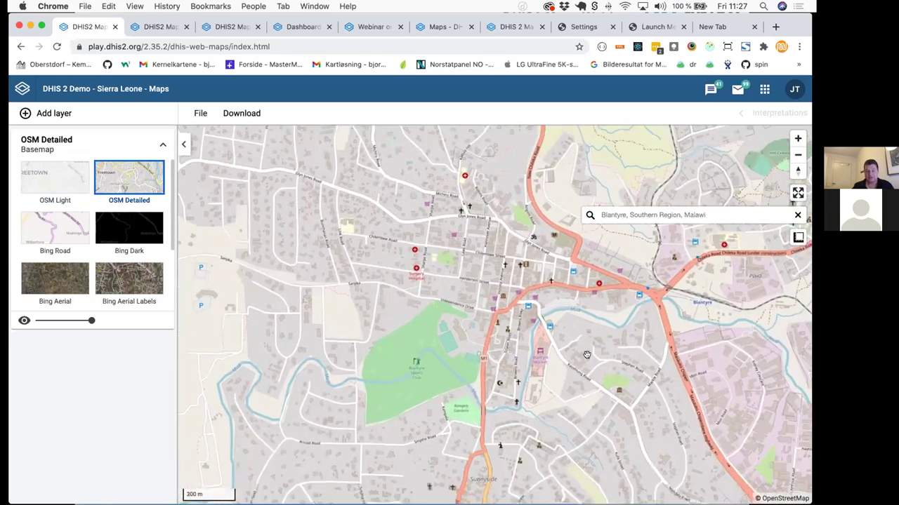
pyautogui.scroll(-2, 587, 358)
pyautogui.scroll(-2, 587, 358)
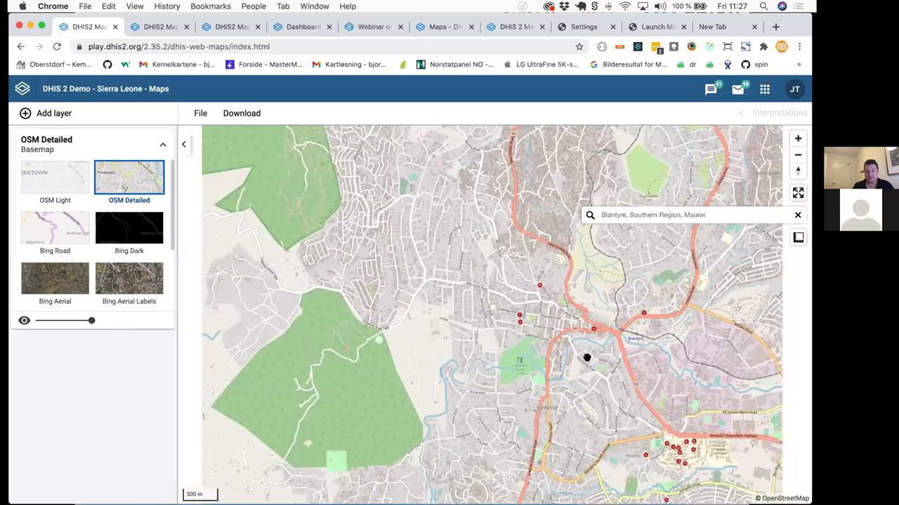
# Clear and close the Blantyre place search, and switch the basemap to Bing Road.
pyautogui.click(796, 214)
pyautogui.click(699, 270)
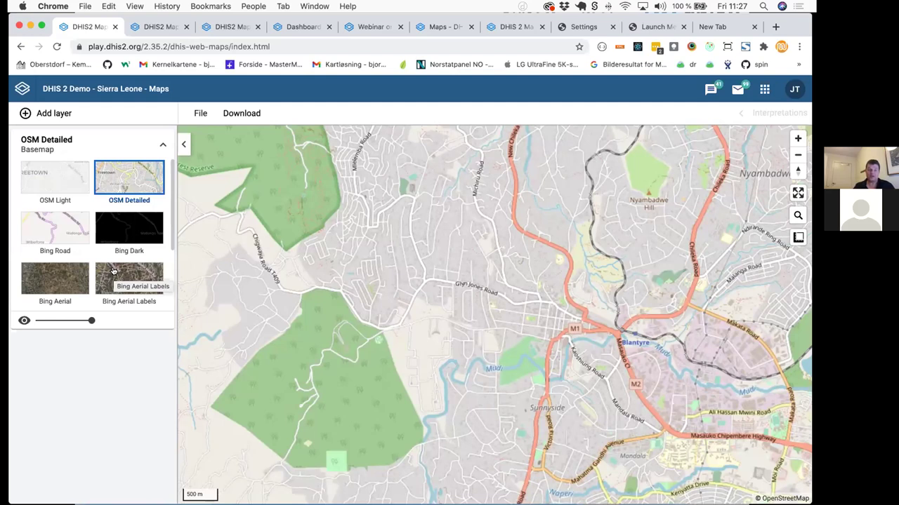
pyautogui.click(44, 223)
pyautogui.scroll(2, 490, 325)
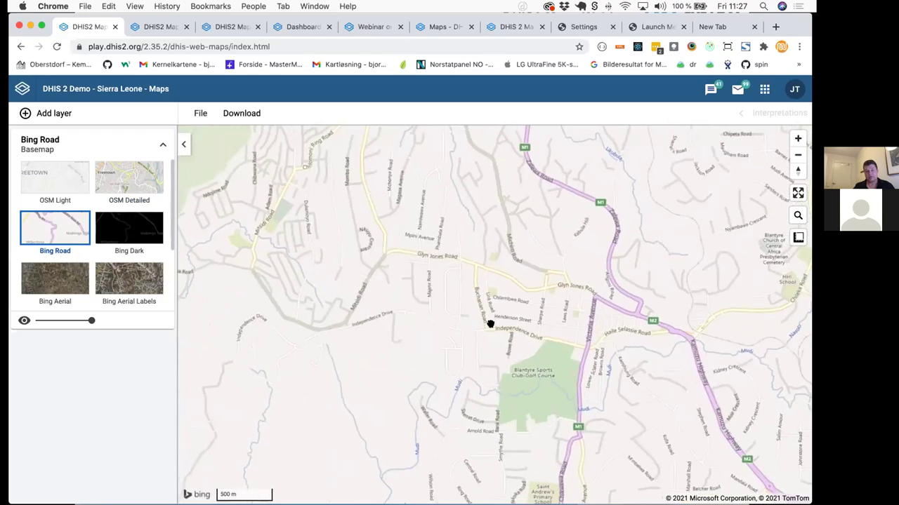
# Switch the basemap to Bing Aerial and bring the dense rows of houses northwest of central Blantyre into close view.
pyautogui.click(59, 285)
pyautogui.moveTo(532, 335); pyautogui.dragTo(562, 352)
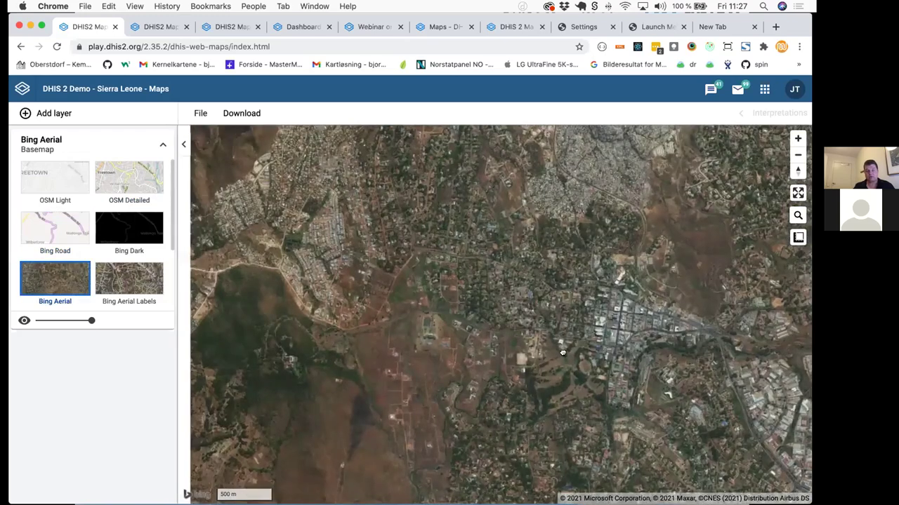
pyautogui.scroll(-2, 563, 352)
pyautogui.scroll(5, 418, 316)
pyautogui.scroll(3, 419, 317)
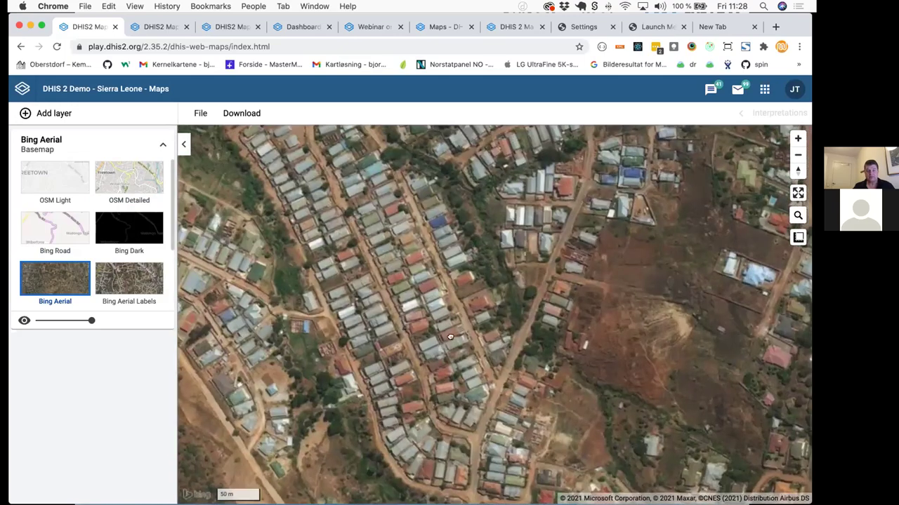
pyautogui.moveTo(449, 338); pyautogui.dragTo(479, 342)
pyautogui.scroll(1, 478, 342)
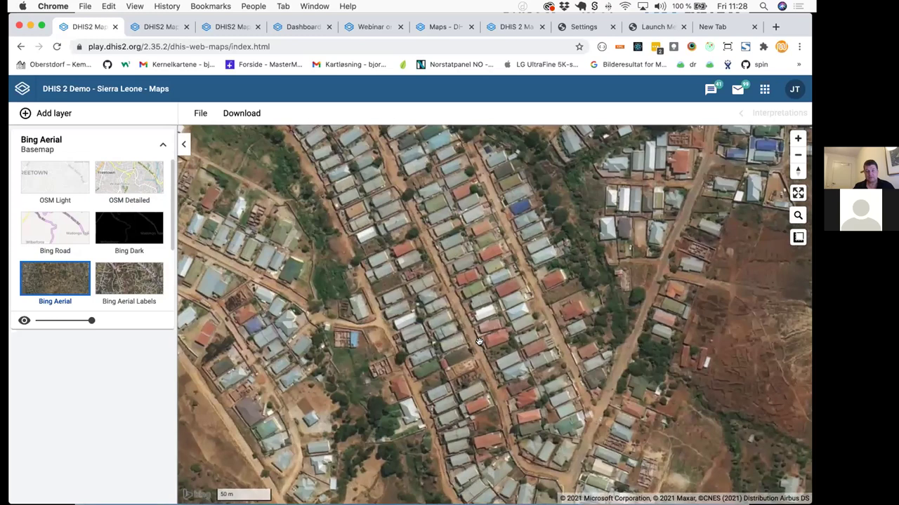
pyautogui.scroll(1, 479, 342)
pyautogui.moveTo(521, 353); pyautogui.dragTo(474, 276)
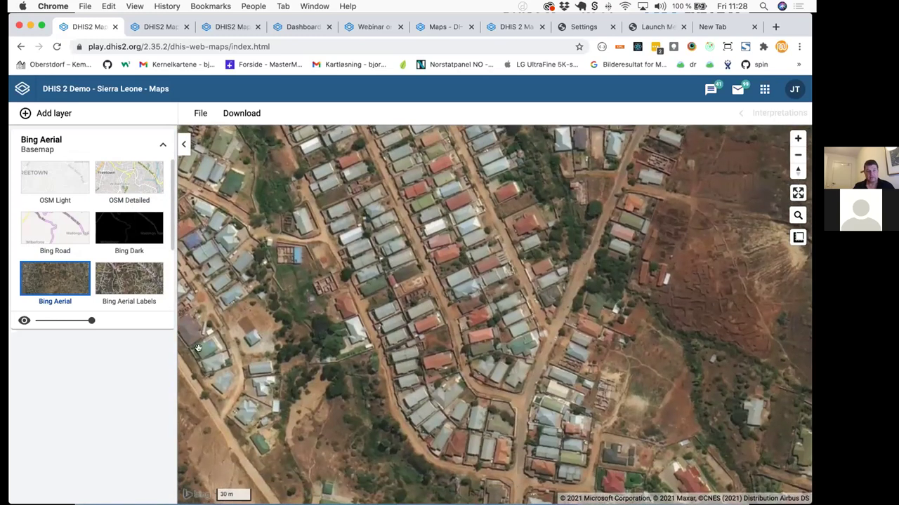
# Inspect the road names around the housing rows with the Bing Aerial Labels basemap, and return to Bing Aerial.
pyautogui.click(125, 281)
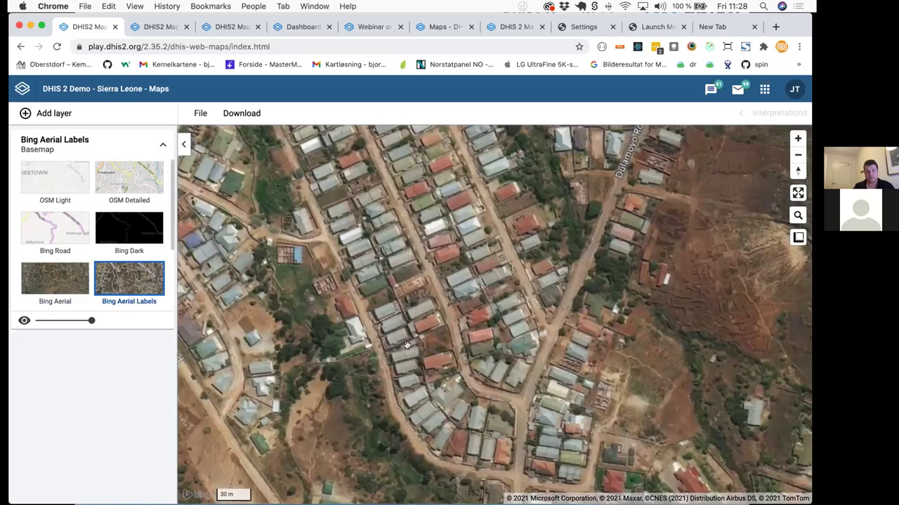
pyautogui.scroll(-2, 422, 349)
pyautogui.scroll(-1, 422, 349)
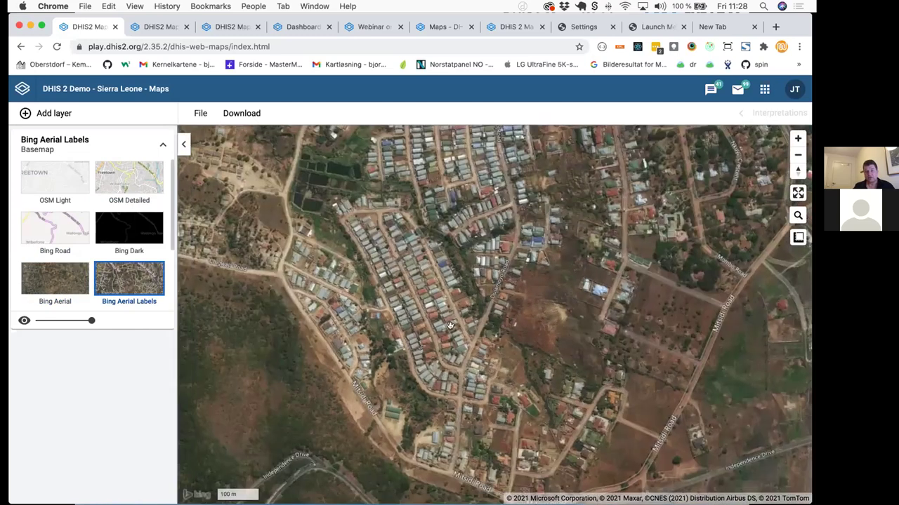
pyautogui.scroll(2, 405, 351)
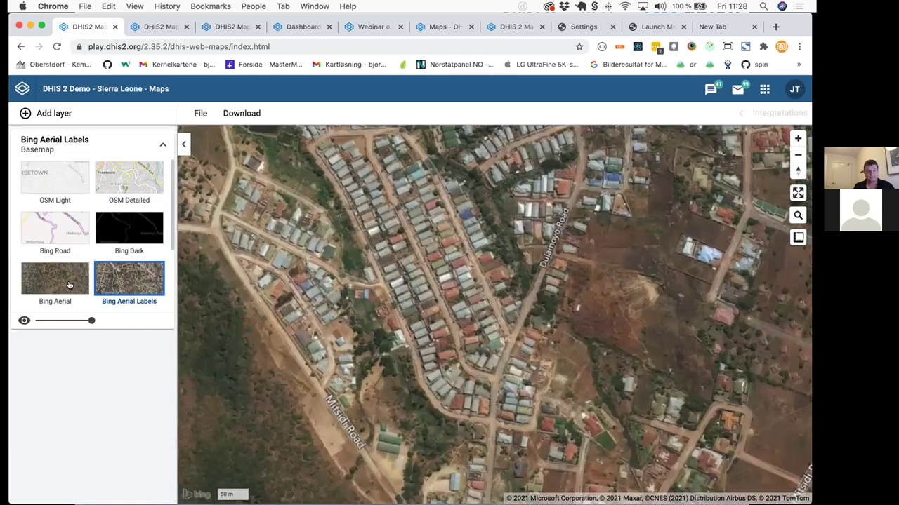
pyautogui.click(69, 285)
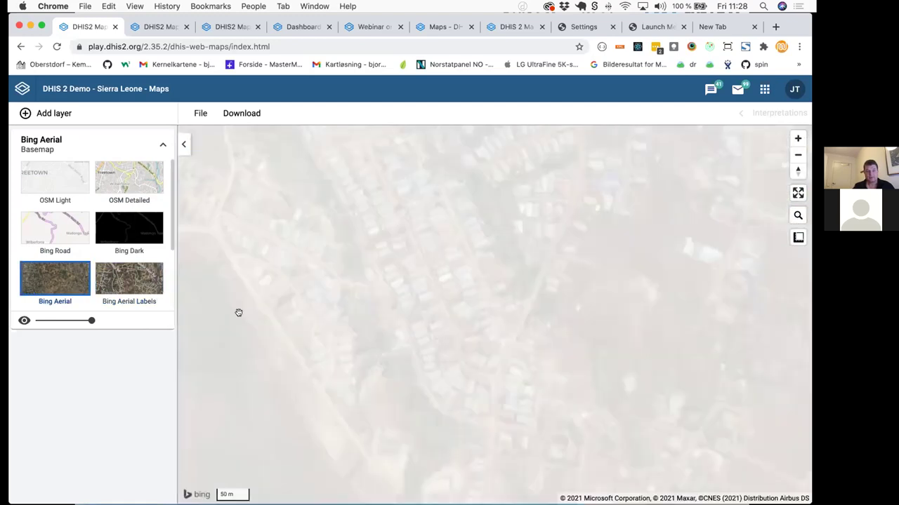
pyautogui.moveTo(656, 238); pyautogui.dragTo(656, 264)
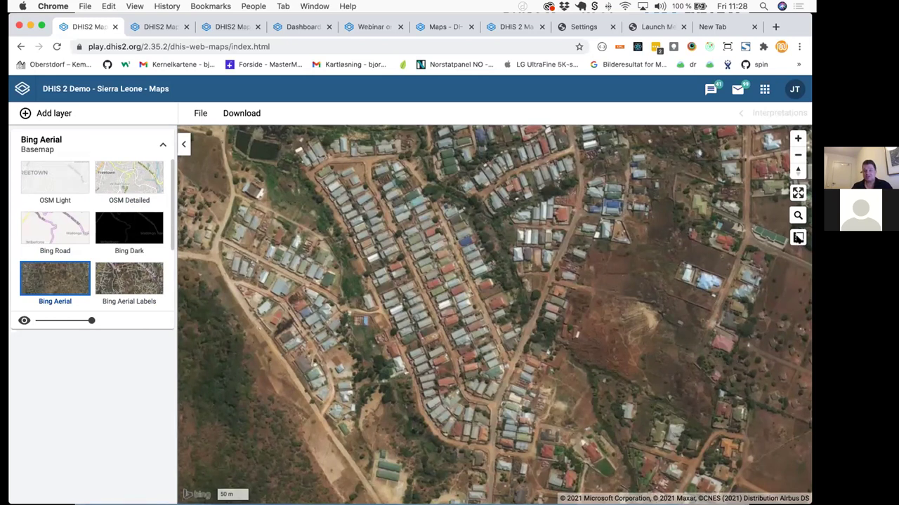
# Measure the distance along the road bordering the west side of the housing block, from its south end to its northwest corner.
pyautogui.click(798, 240)
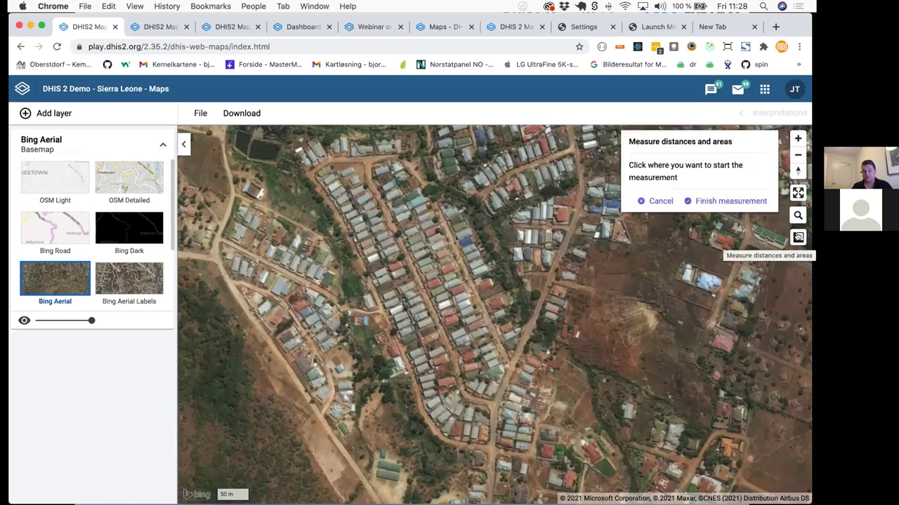
pyautogui.click(490, 445)
pyautogui.click(442, 439)
pyautogui.click(415, 403)
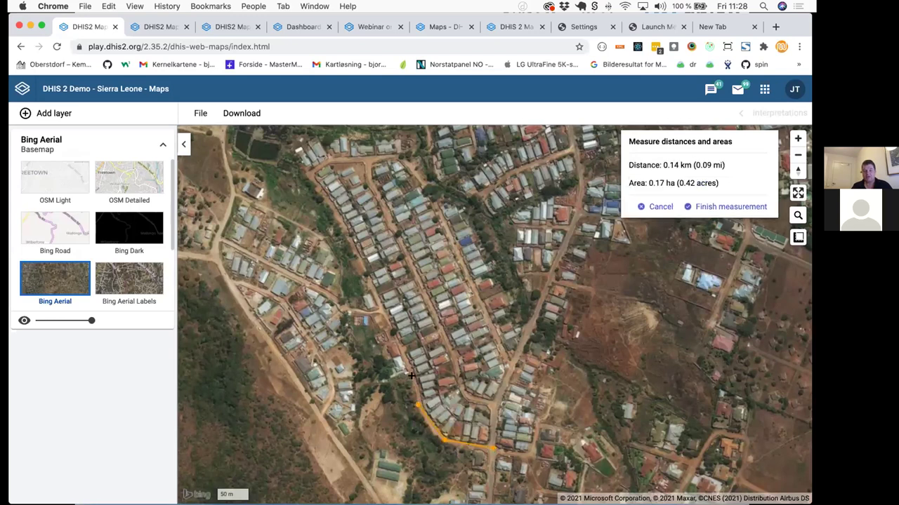
pyautogui.click(412, 373)
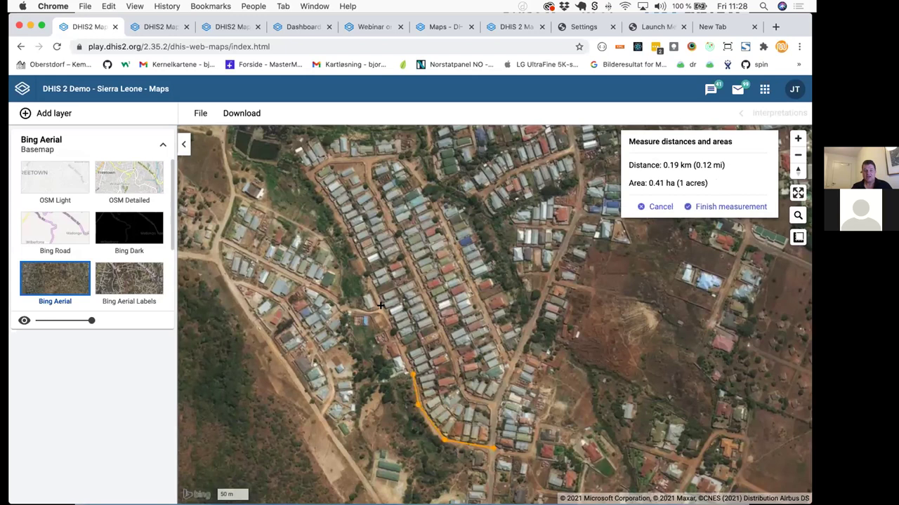
pyautogui.click(380, 305)
pyautogui.click(343, 230)
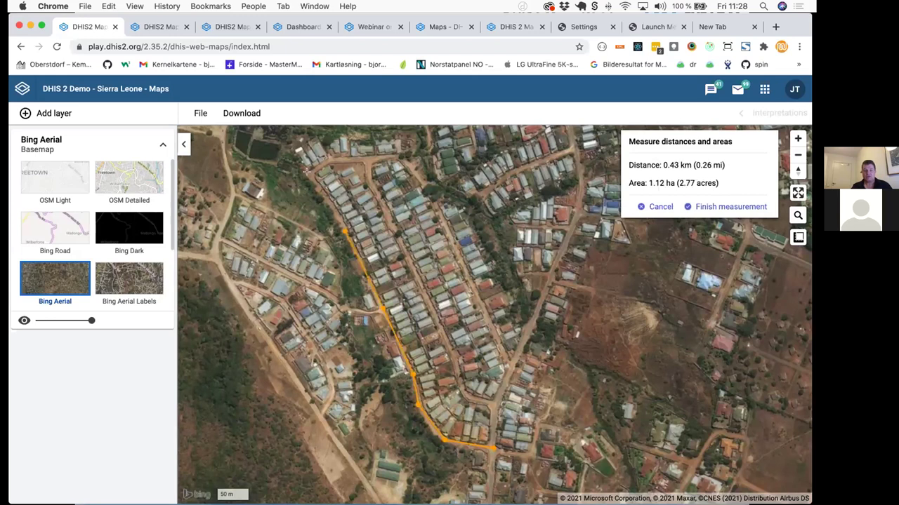
pyautogui.click(308, 173)
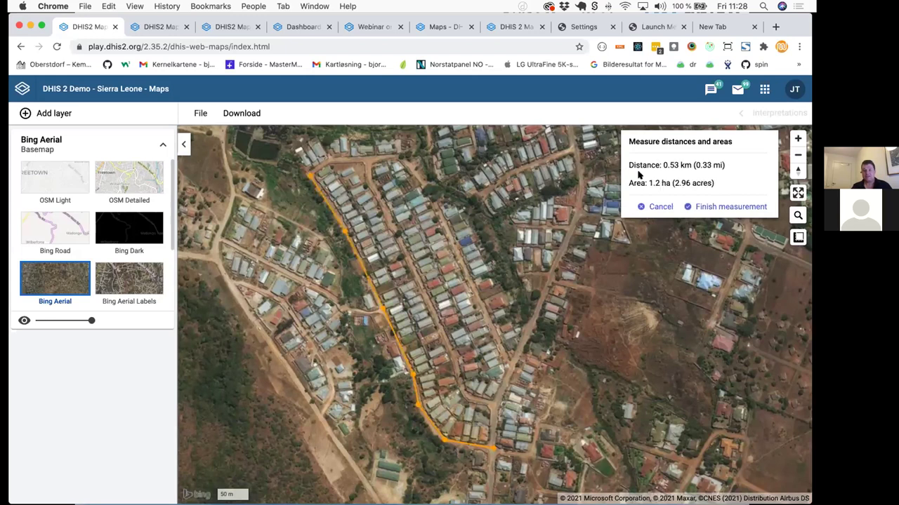
# Complete the outline around the housing block to measure its perimeter and area, and delete the finished measurement.
pyautogui.click(328, 161)
pyautogui.click(365, 158)
pyautogui.click(400, 158)
pyautogui.click(431, 199)
pyautogui.click(458, 261)
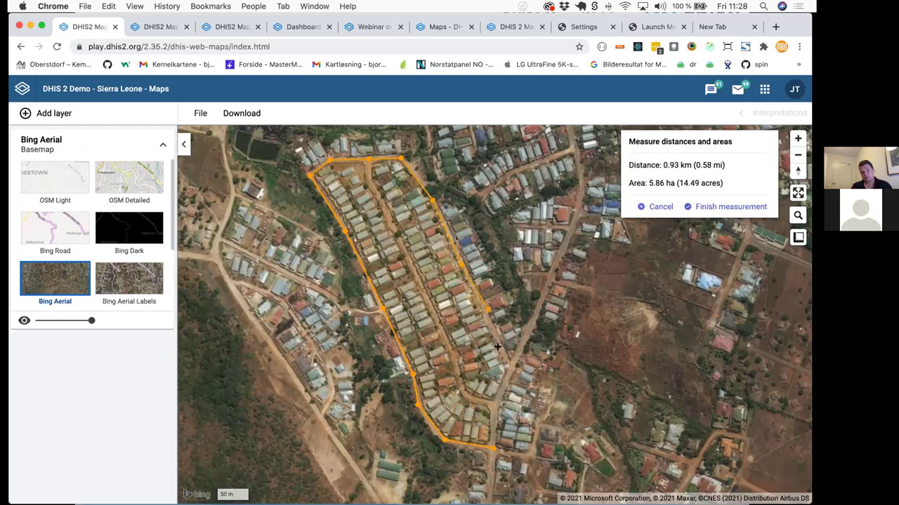
pyautogui.click(510, 364)
pyautogui.click(726, 207)
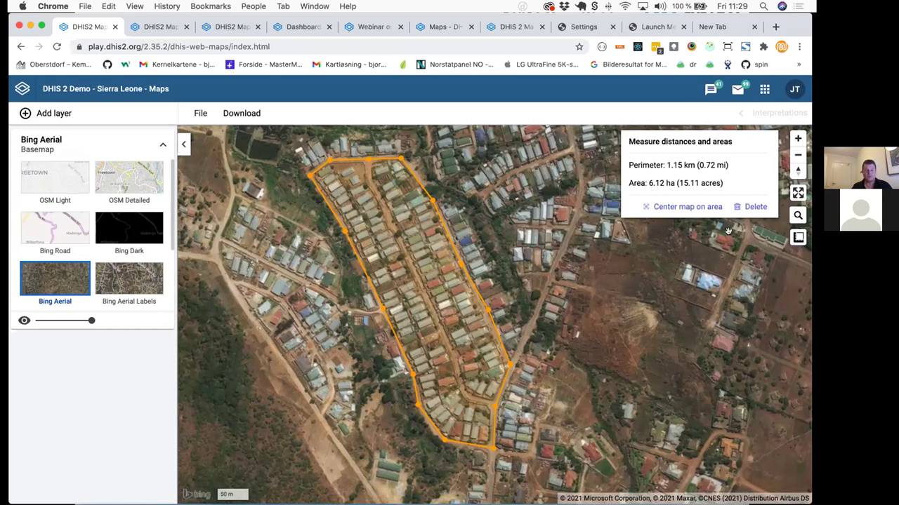
pyautogui.click(751, 208)
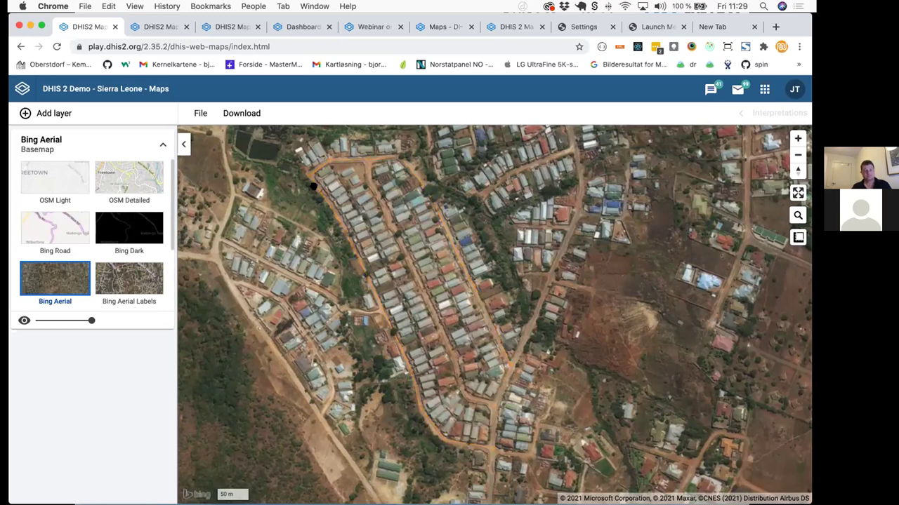
pyautogui.press('super+Tab')
pyautogui.press('Tab')
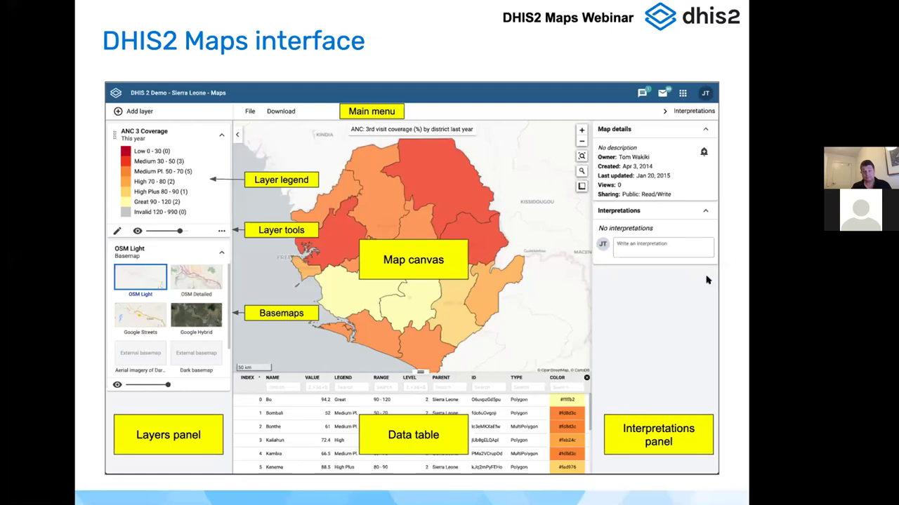
pyautogui.press('Right')
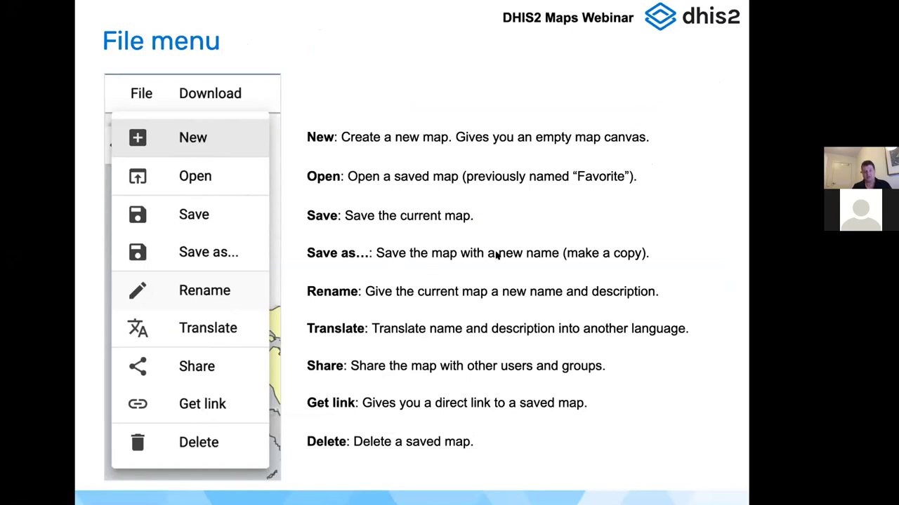
pyautogui.press('Right')
pyautogui.press('Right')
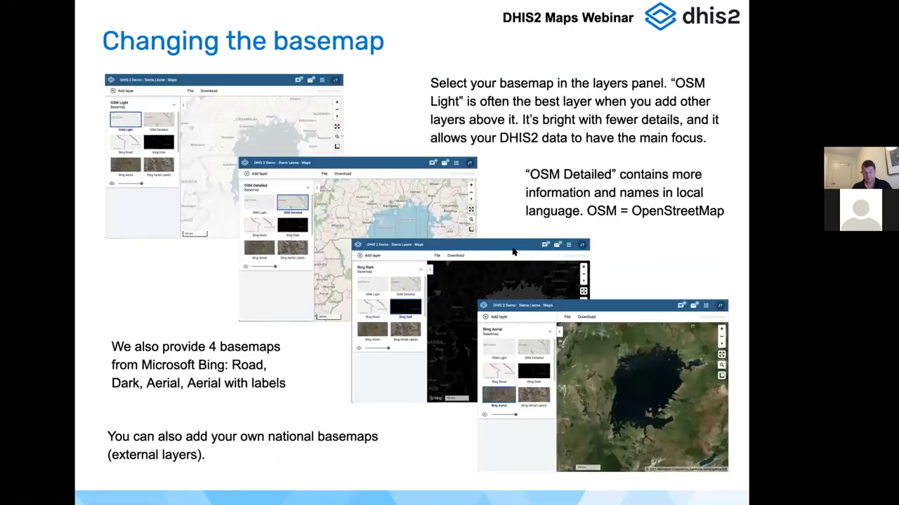
pyautogui.press('Left')
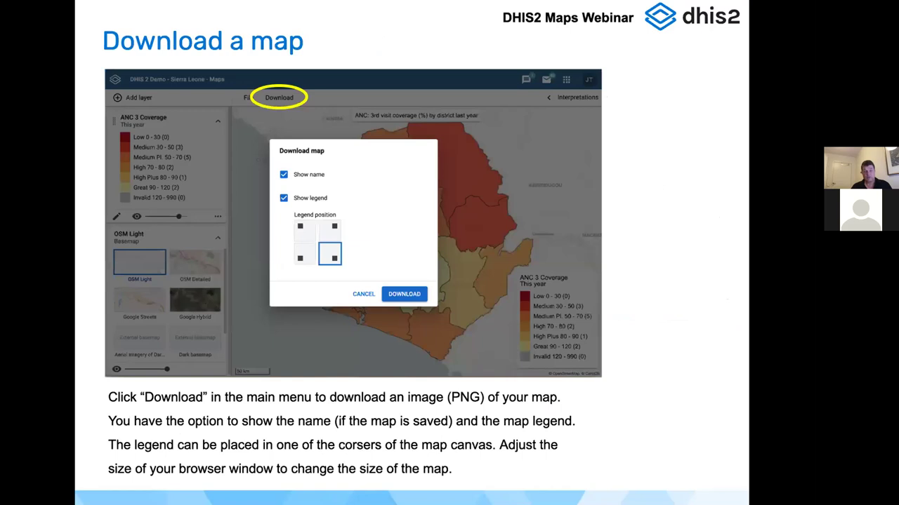
pyautogui.press('Right')
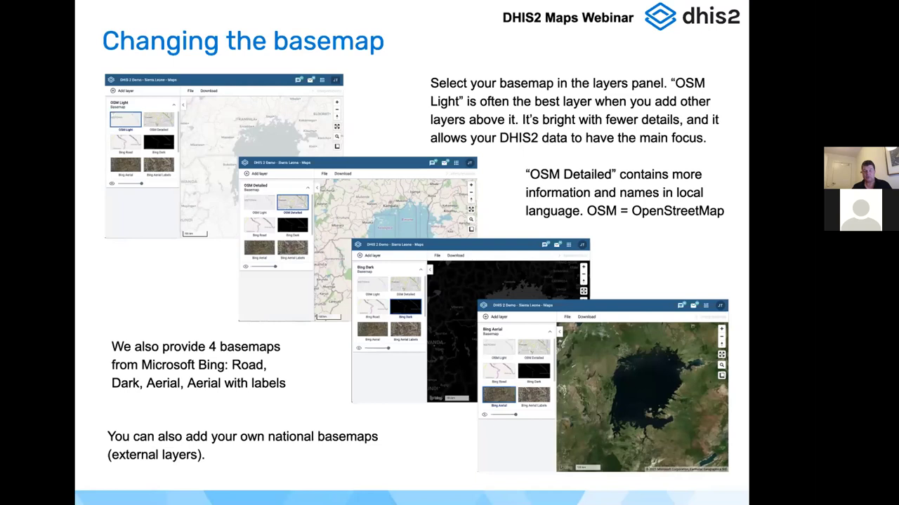
pyautogui.press('Right')
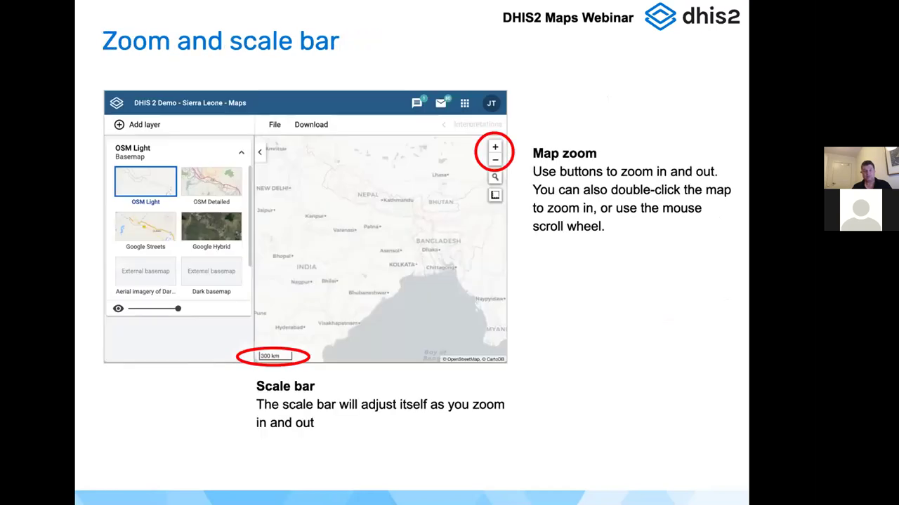
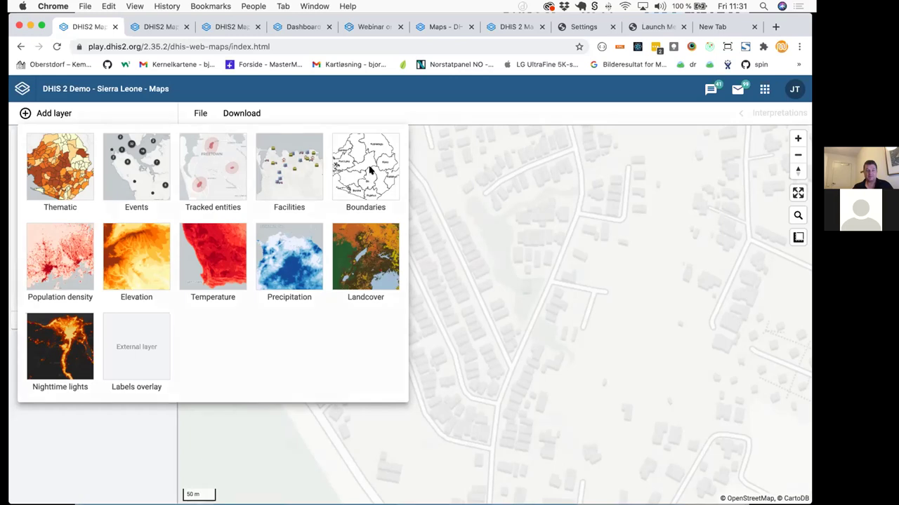
# Add a boundary layer to the map showing the District organisation unit level.
pyautogui.click(370, 171)
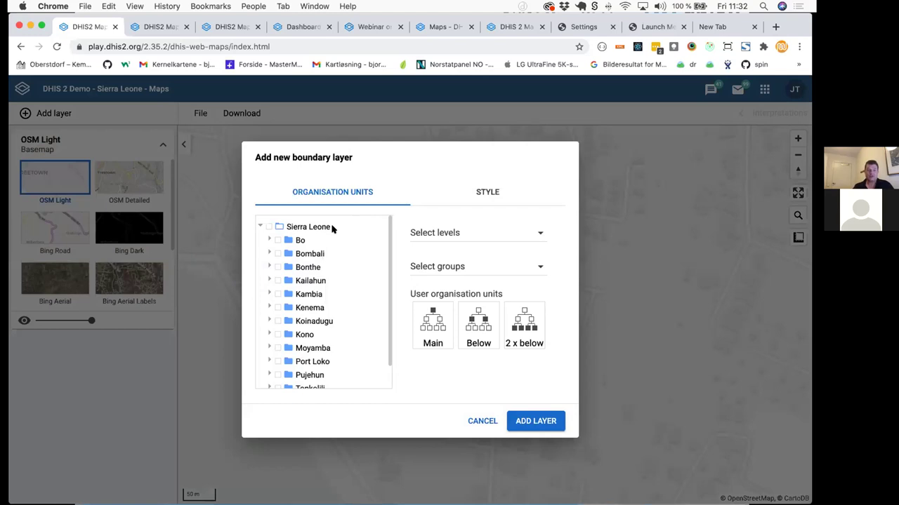
pyautogui.click(435, 233)
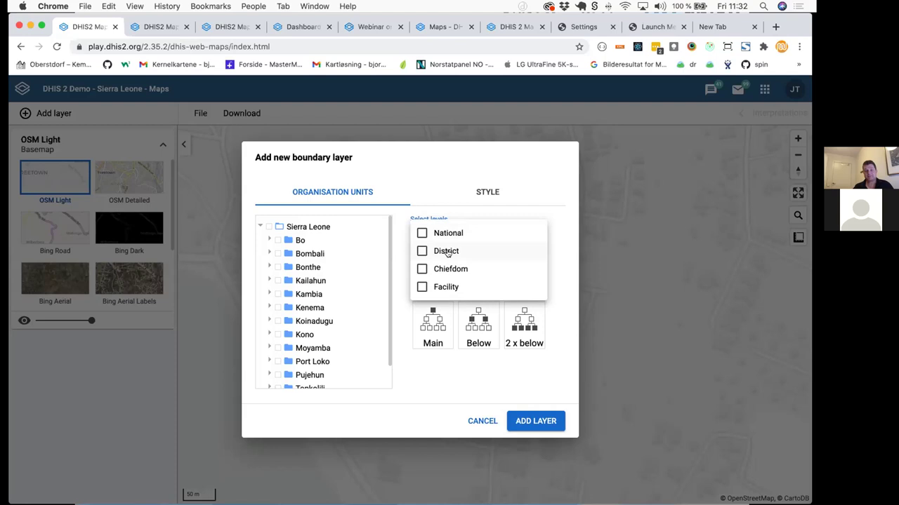
pyautogui.click(447, 253)
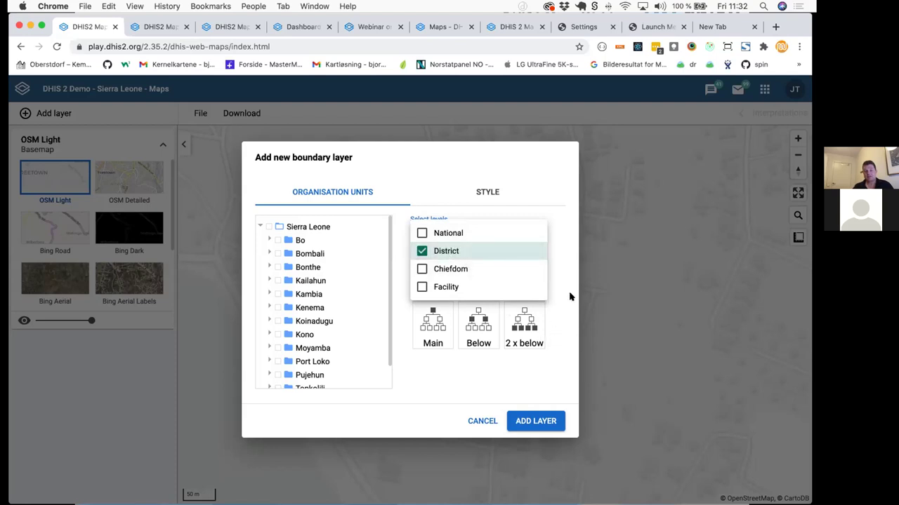
pyautogui.click(557, 386)
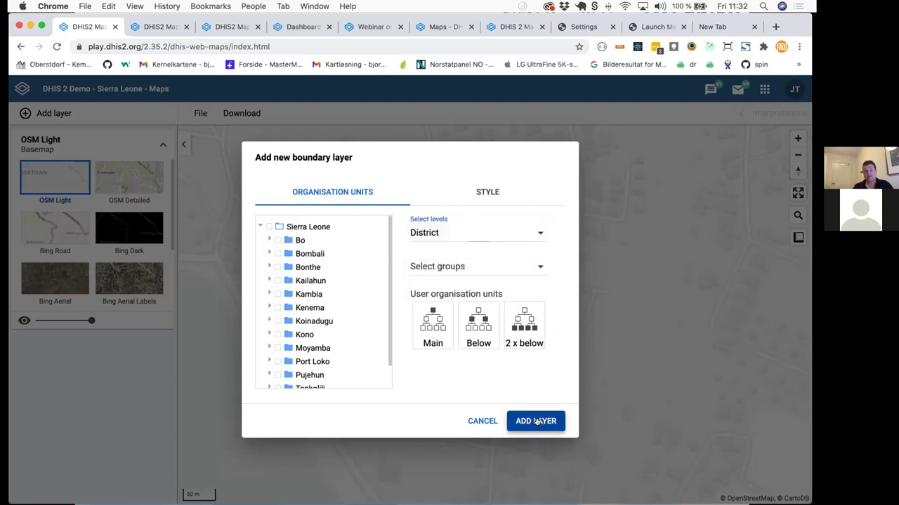
pyautogui.click(537, 421)
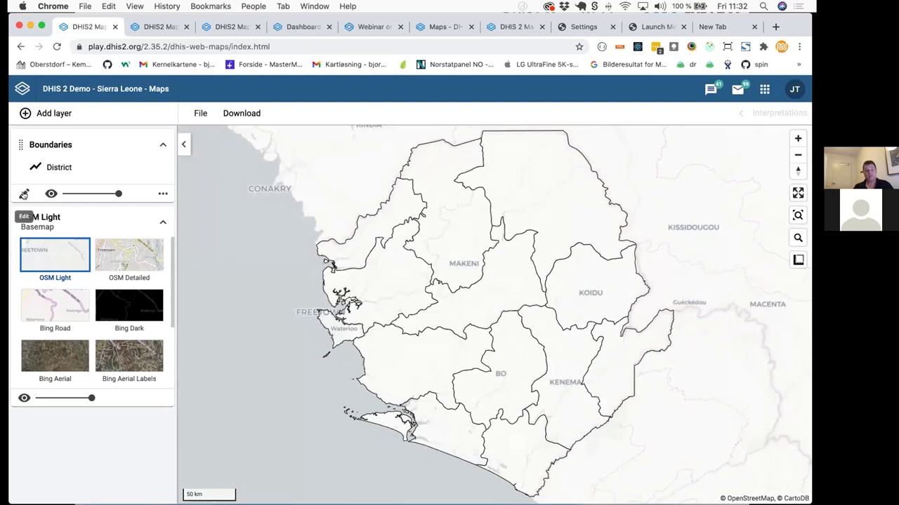
# Edit the boundary layer to include the Chiefdom level in addition to District, and update the layer.
pyautogui.click(163, 194)
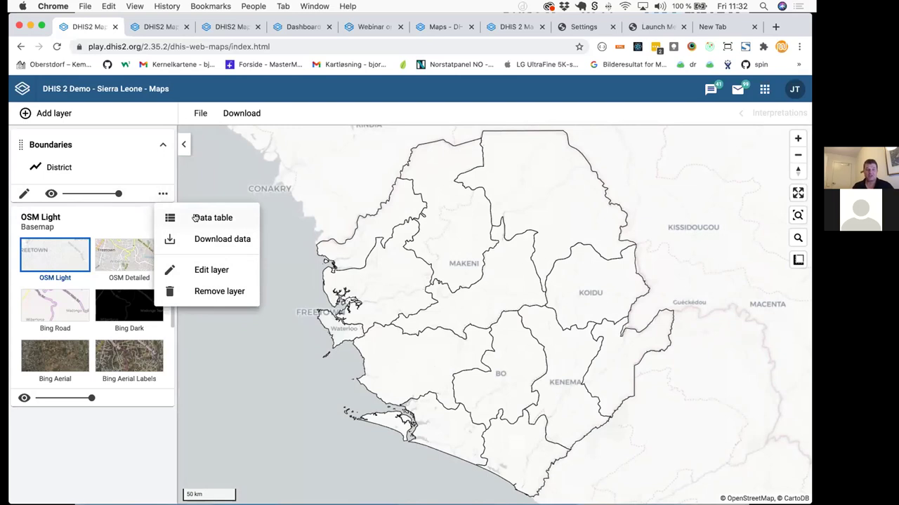
pyautogui.click(208, 271)
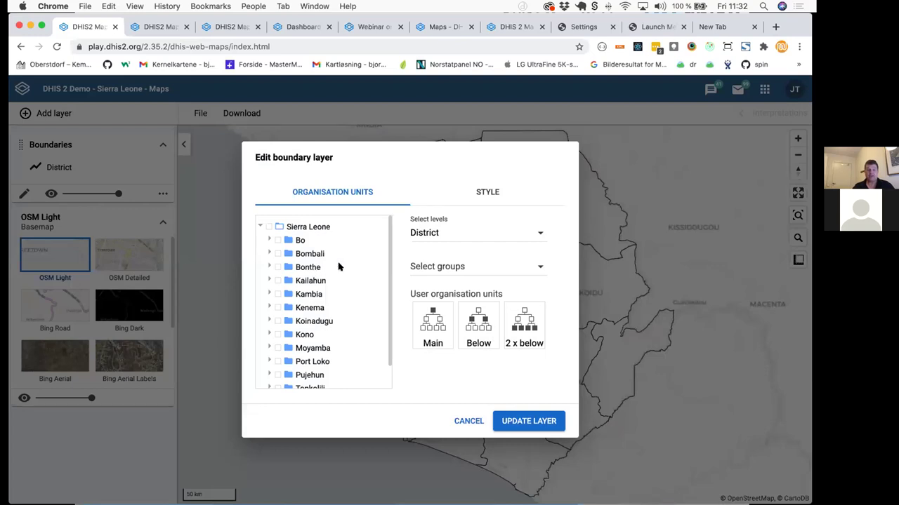
pyautogui.click(433, 234)
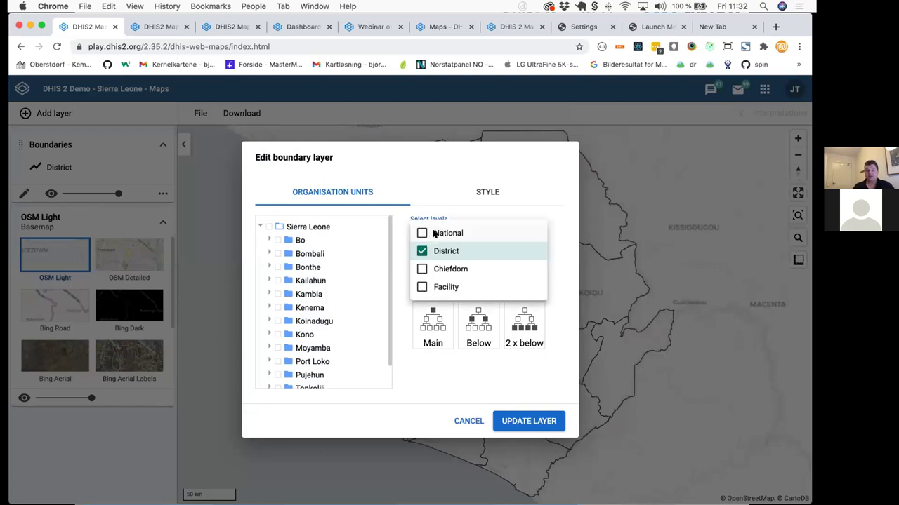
pyautogui.click(422, 269)
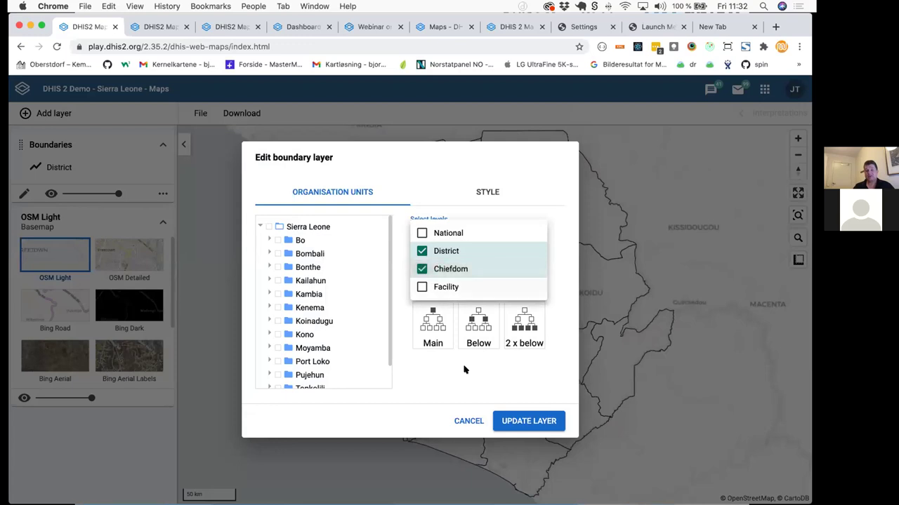
pyautogui.click(524, 422)
pyautogui.click(525, 421)
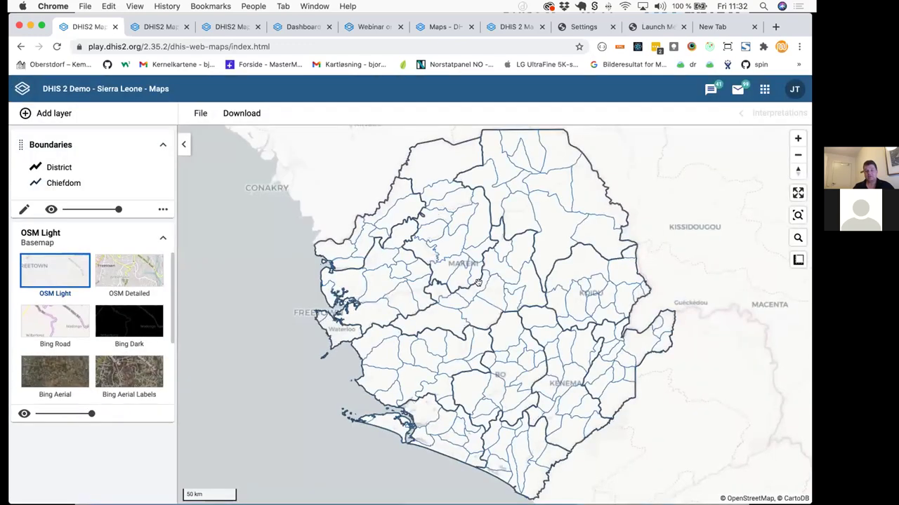
# Restrict the boundary layer to the Bo organisation unit and update the layer.
pyautogui.scroll(2, 477, 282)
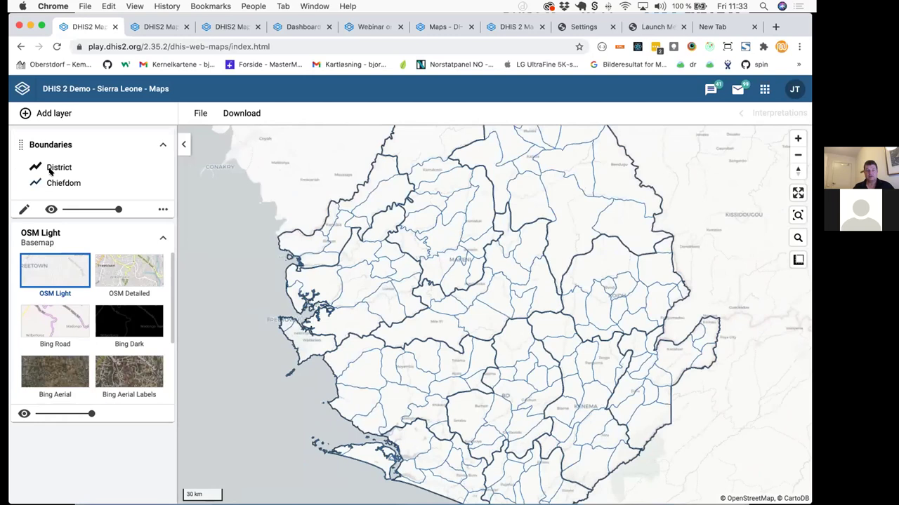
pyautogui.click(23, 209)
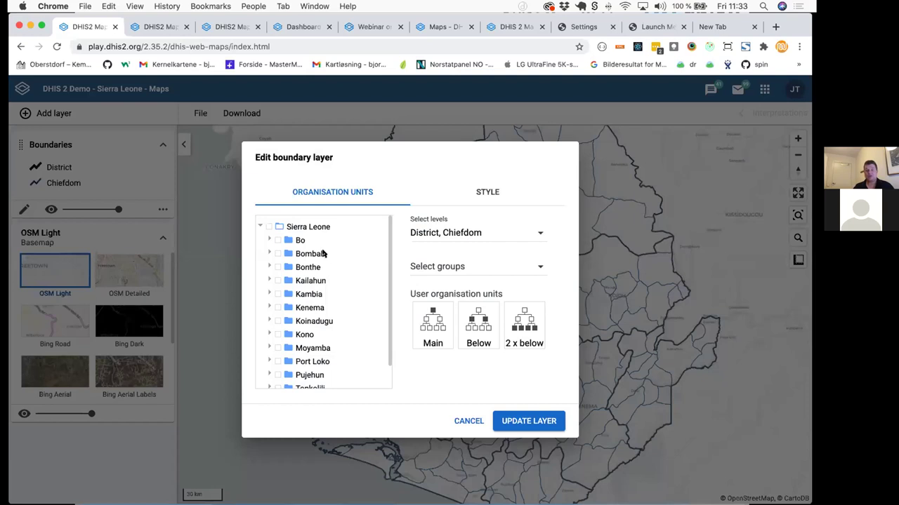
pyautogui.click(277, 241)
pyautogui.click(534, 422)
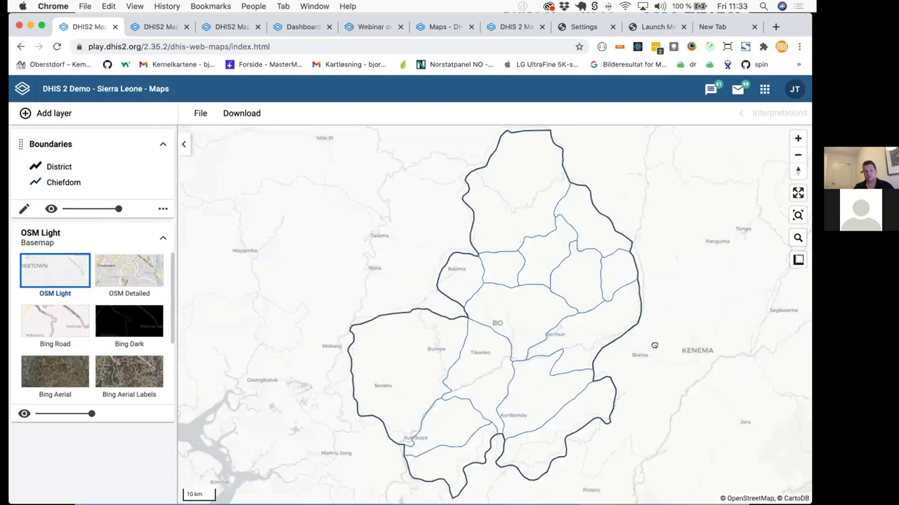
# Enable labels with size 13 in the boundary layer's style and update the layer.
pyautogui.click(24, 208)
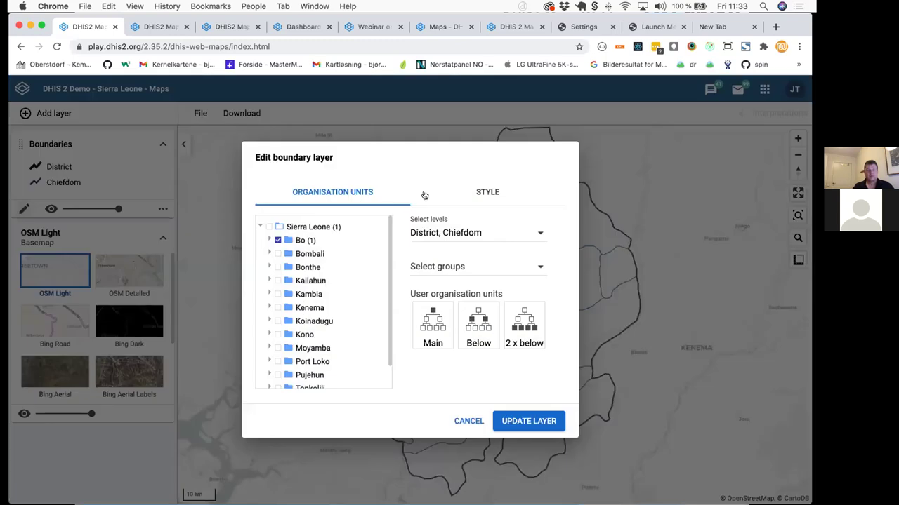
pyautogui.click(485, 192)
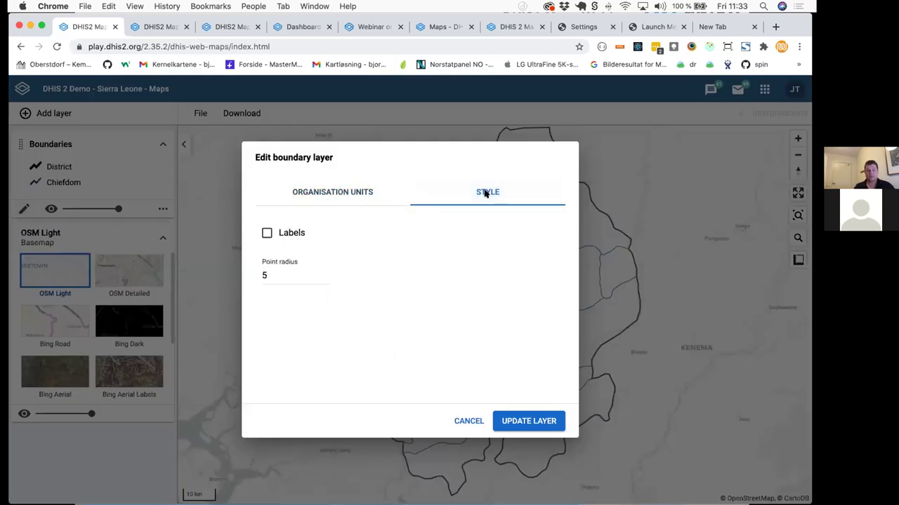
pyautogui.click(267, 233)
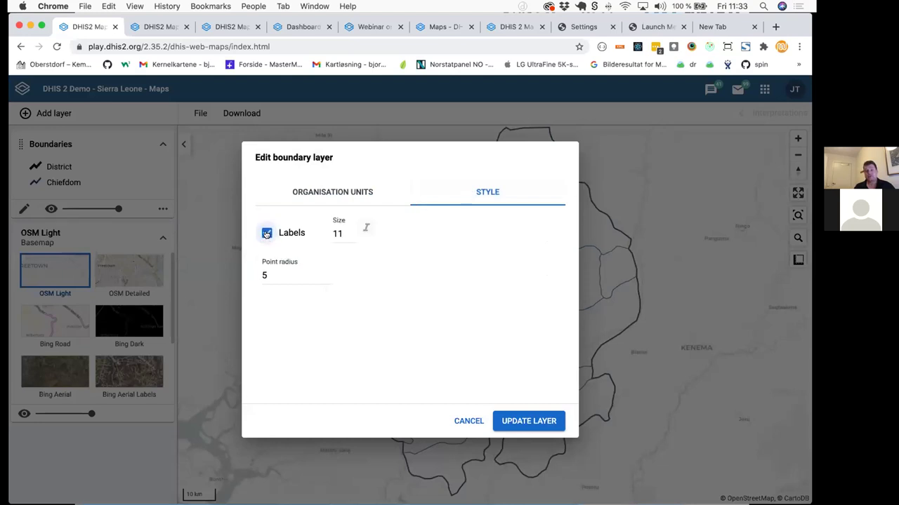
pyautogui.click(351, 232)
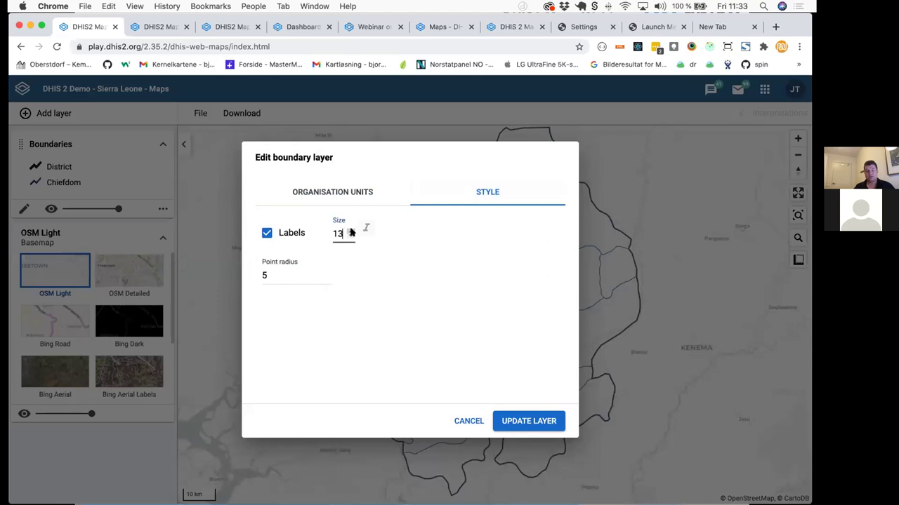
pyautogui.click(520, 422)
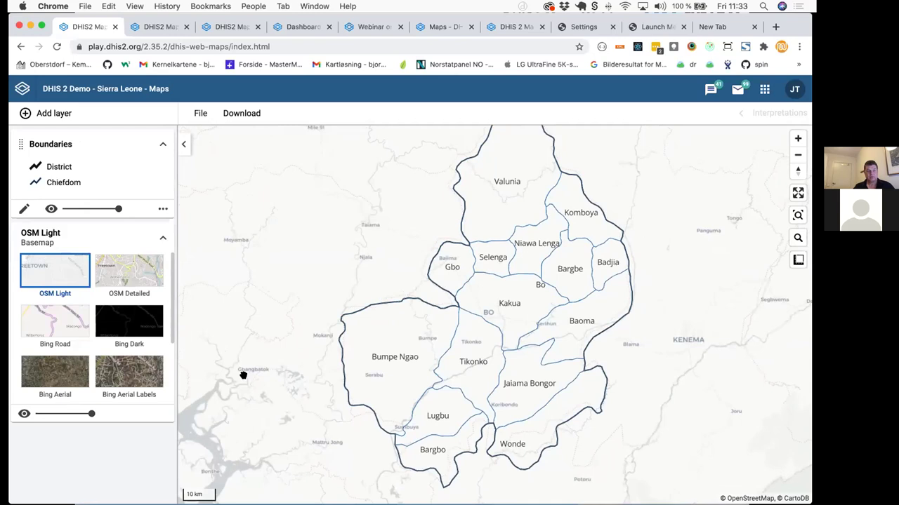
# Hide and show the boundary layer again, and do the same with the OSM Light basemap.
pyautogui.click(50, 209)
pyautogui.click(50, 209)
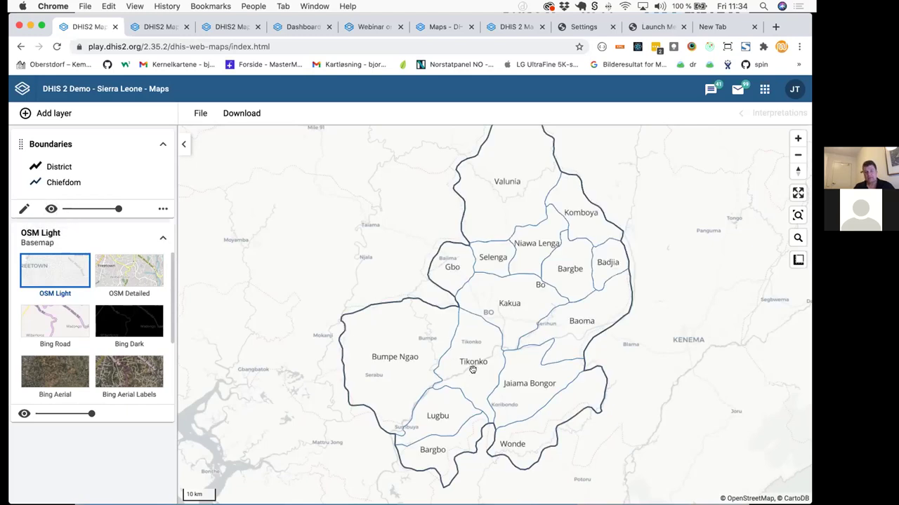
pyautogui.click(24, 414)
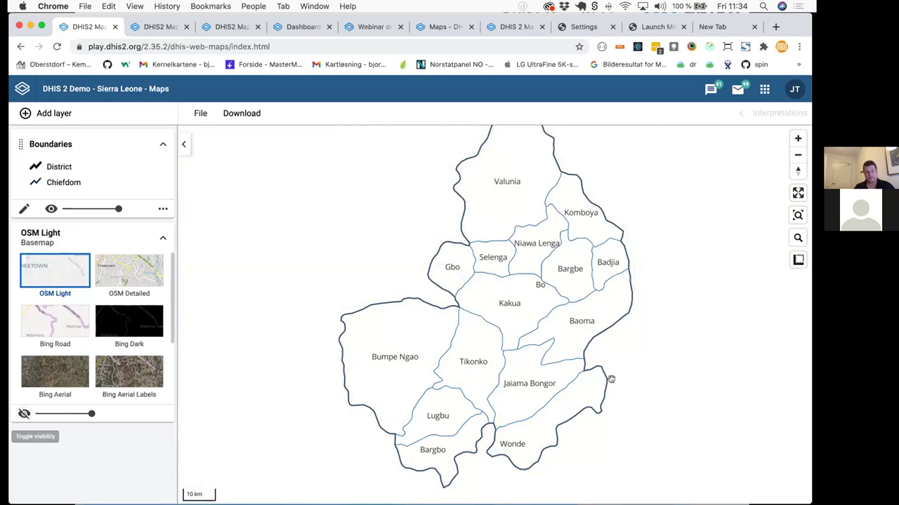
pyautogui.scroll(1, 562, 374)
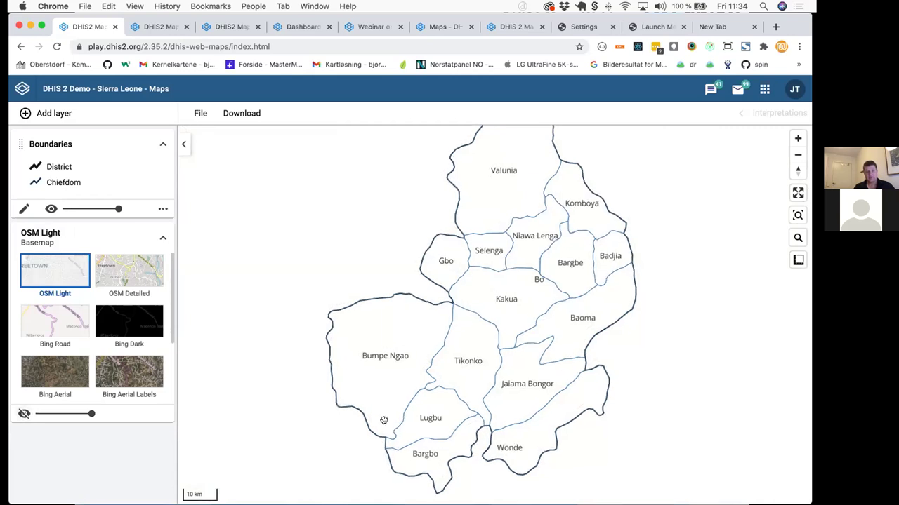
pyautogui.click(24, 414)
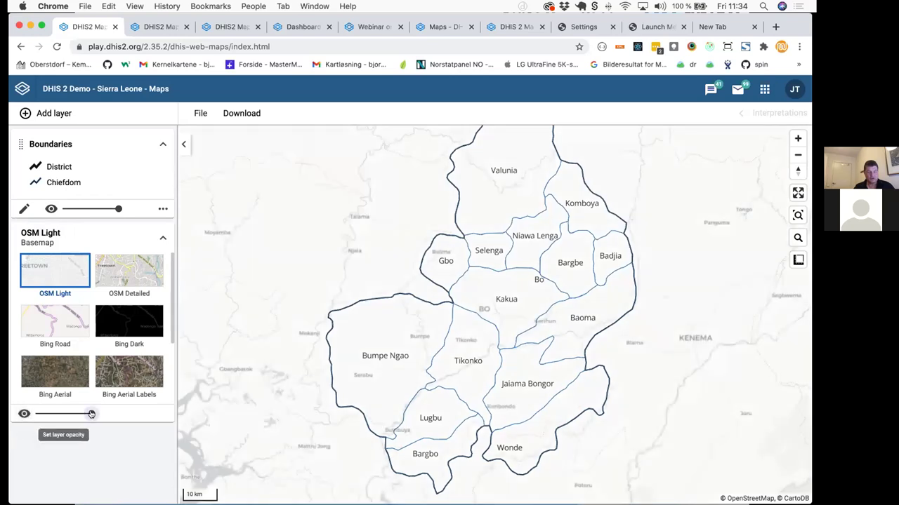
# Try reduced basemap opacity on OSM Light and Bing Aerial, and return to OSM Light at nearly full opacity.
pyautogui.moveTo(92, 414); pyautogui.dragTo(62, 420)
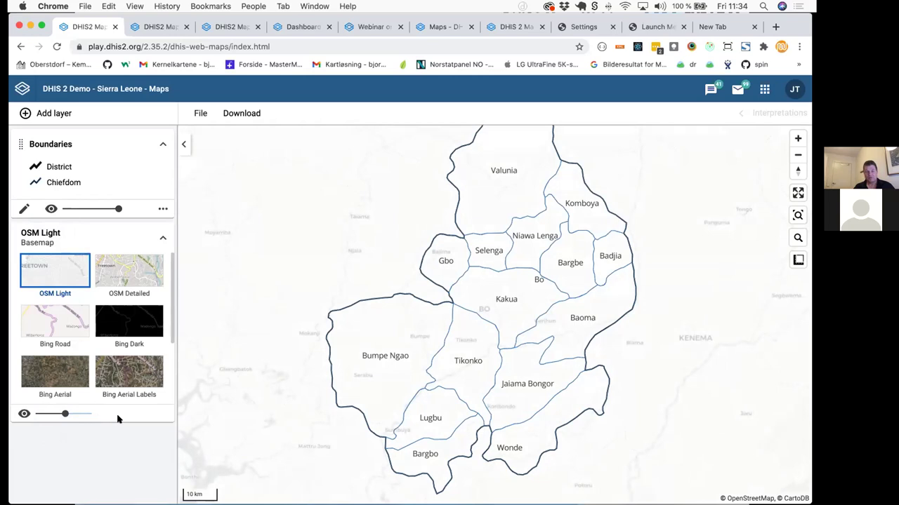
pyautogui.click(137, 274)
pyautogui.click(65, 365)
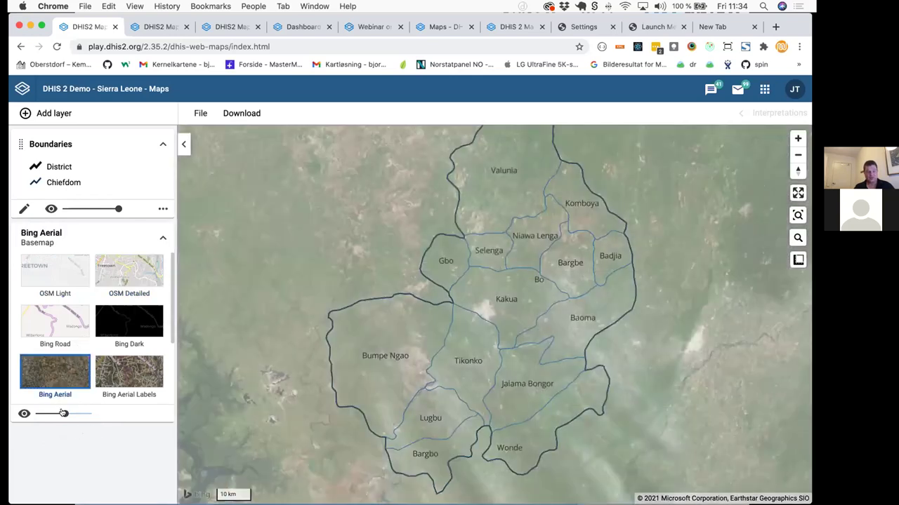
pyautogui.moveTo(66, 414)
pyautogui.mouseDown()
pyautogui.moveTo(102, 413)
pyautogui.moveTo(46, 415)
pyautogui.moveTo(57, 414)
pyautogui.mouseUp()
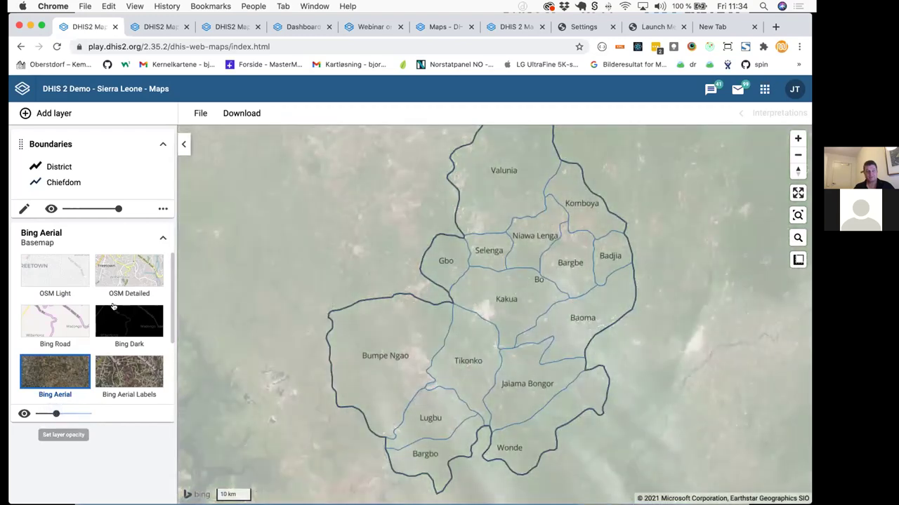
pyautogui.click(64, 272)
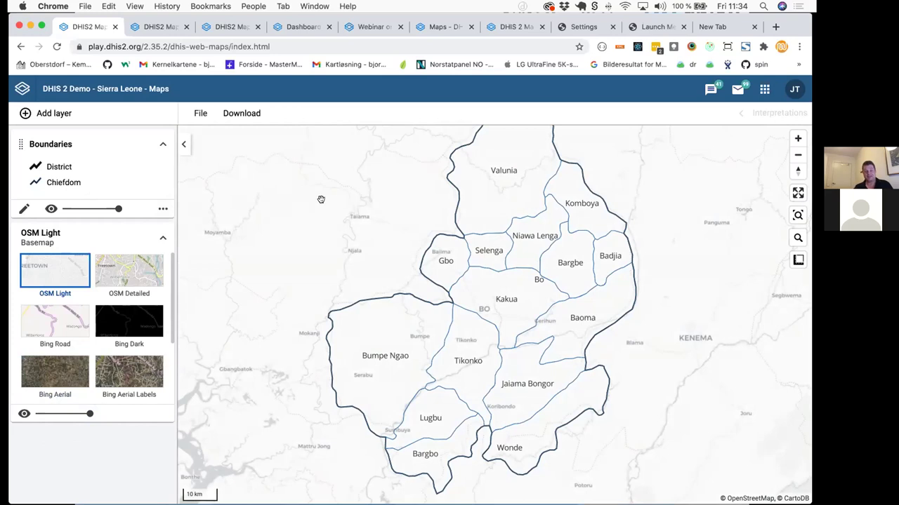
pyautogui.moveTo(321, 200); pyautogui.dragTo(315, 209)
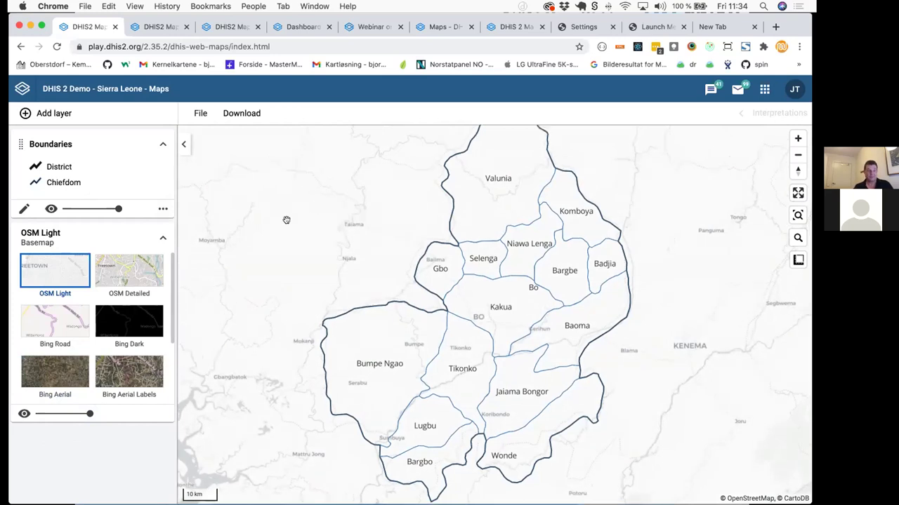
# Start a new map and begin a new facility layer using the Facility Type group set.
pyautogui.click(200, 114)
pyautogui.click(226, 144)
pyautogui.click(66, 113)
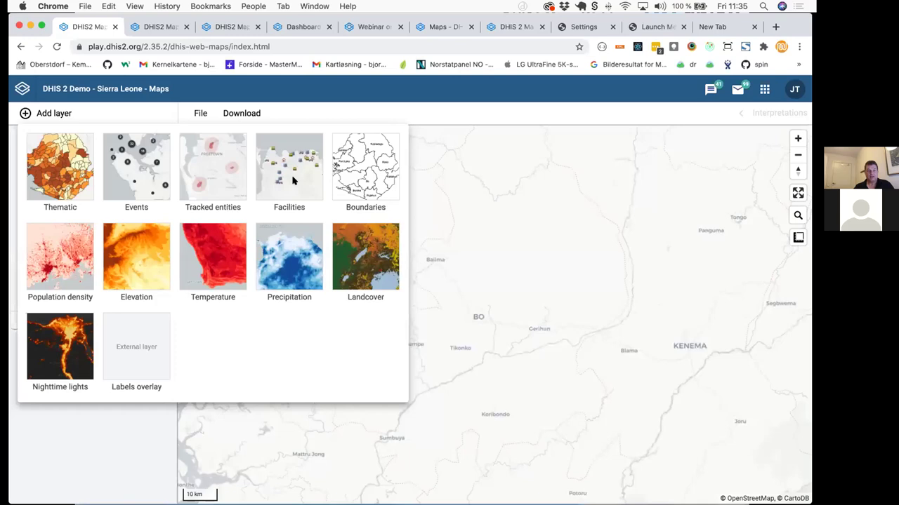
pyautogui.click(294, 181)
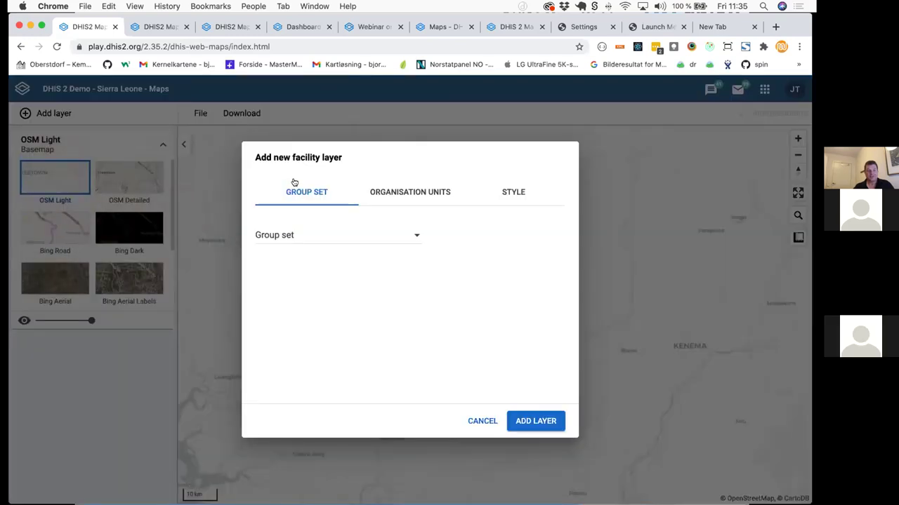
pyautogui.click(288, 238)
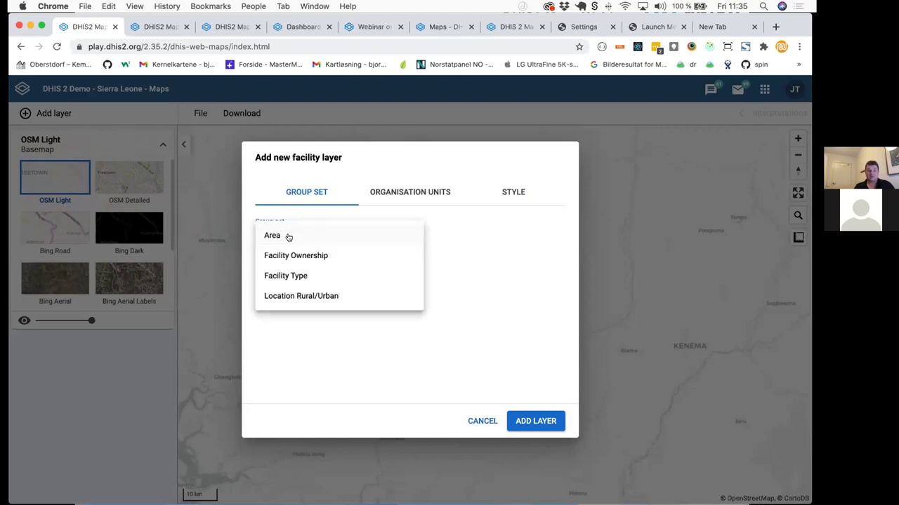
pyautogui.click(280, 277)
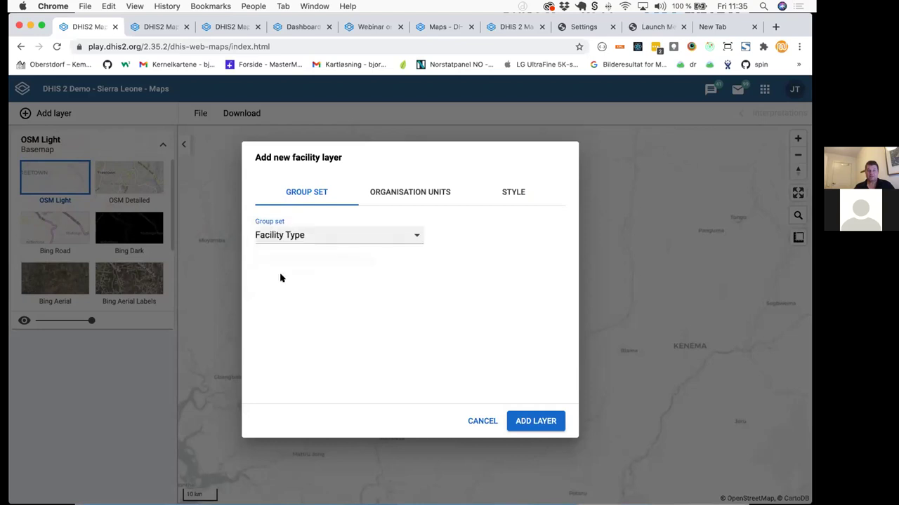
# Open the facility layer's organisation unit settings and try to add the layer without selecting any units.
pyautogui.click(387, 193)
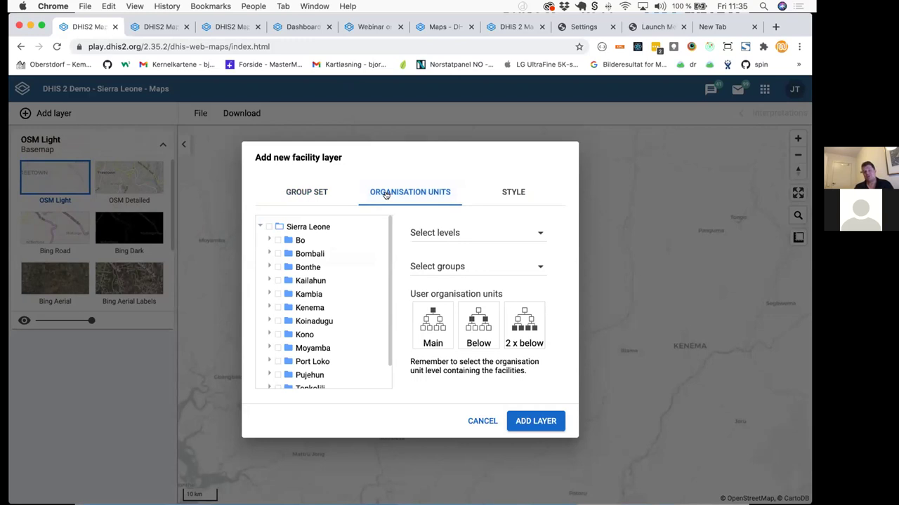
pyautogui.click(550, 421)
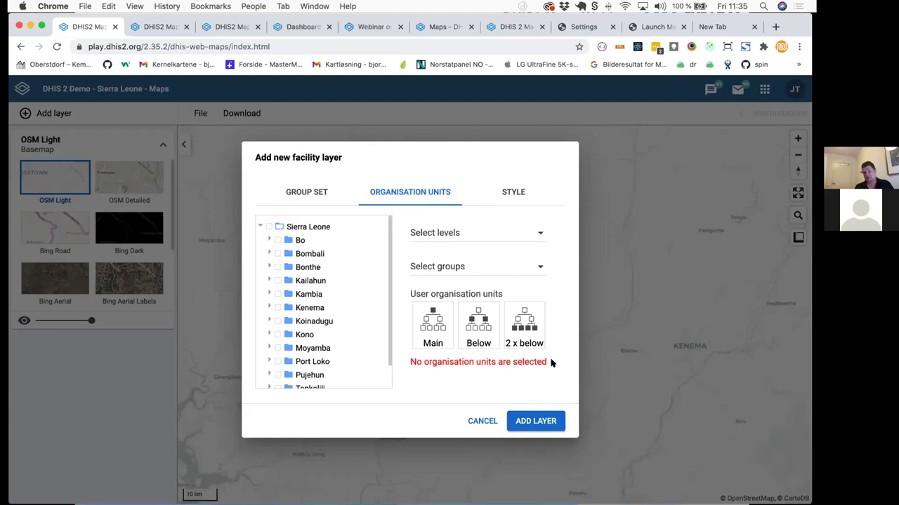
# Select the Facility organisation unit level for the new facility layer and add the layer to the map.
pyautogui.click(447, 232)
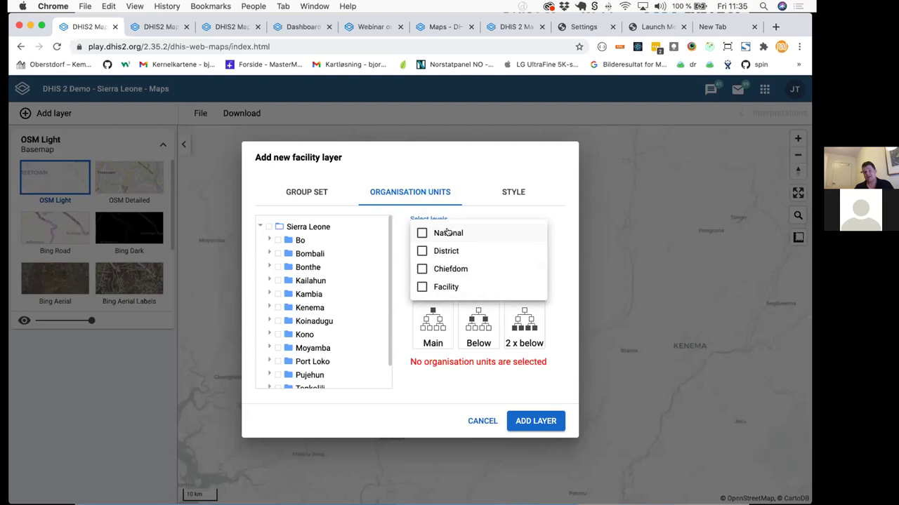
pyautogui.click(445, 288)
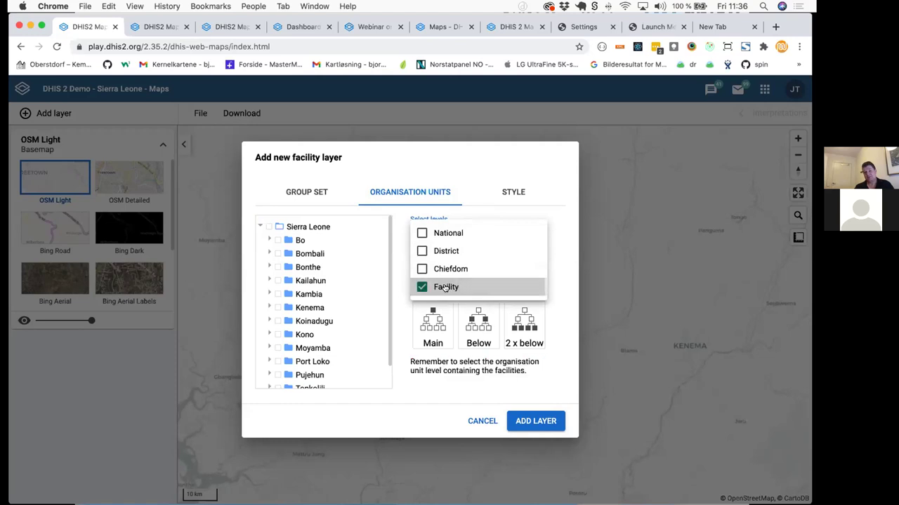
pyautogui.click(553, 397)
pyautogui.click(536, 363)
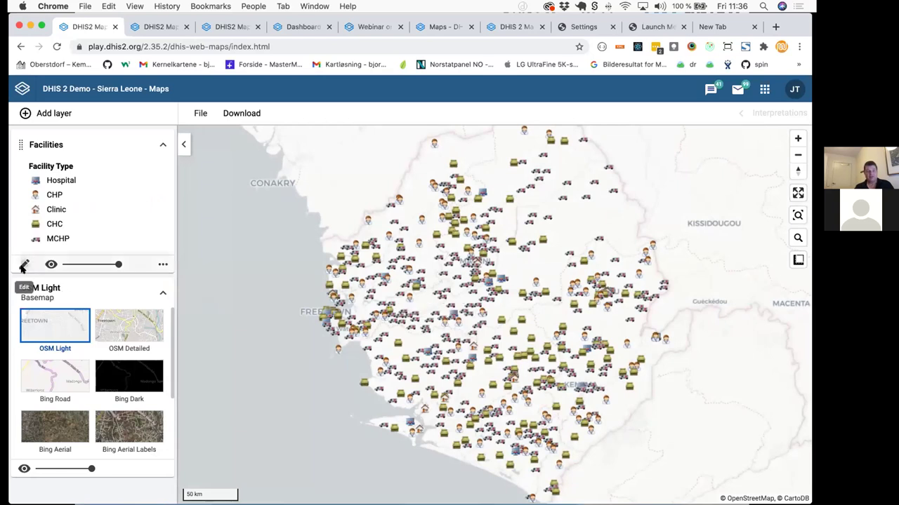
# Edit the facility layer to restrict its organisation units to the Bo district, and update the layer.
pyautogui.click(23, 266)
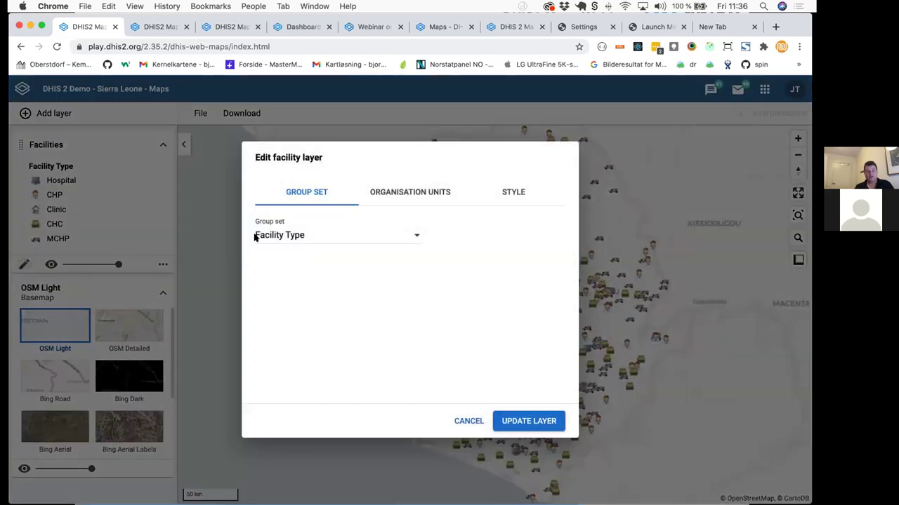
pyautogui.click(401, 190)
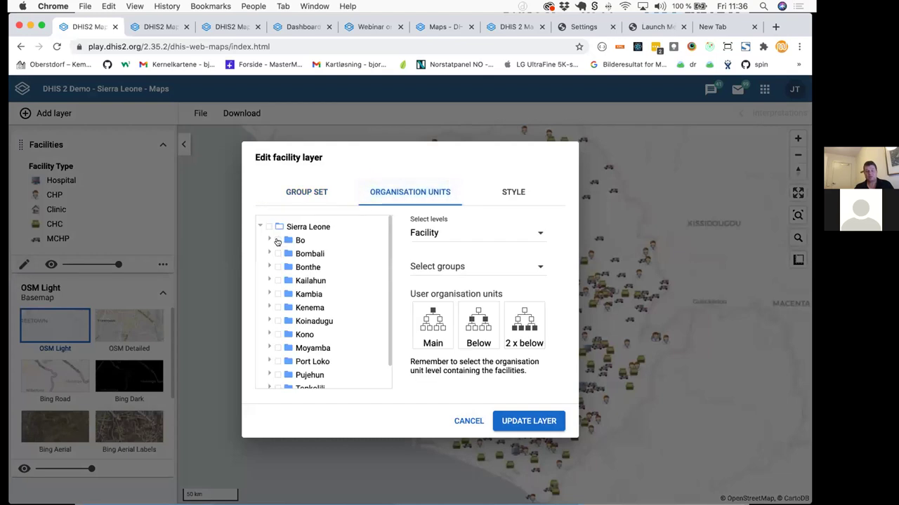
pyautogui.click(278, 240)
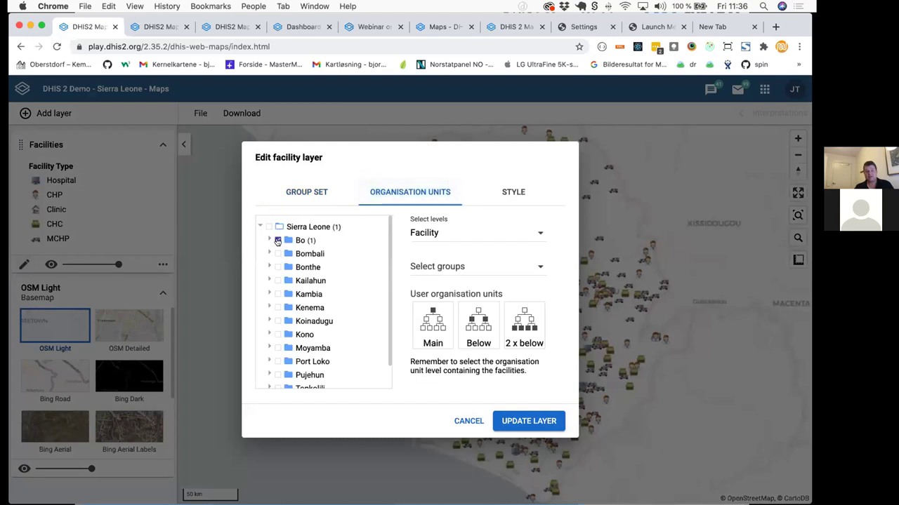
pyautogui.click(518, 421)
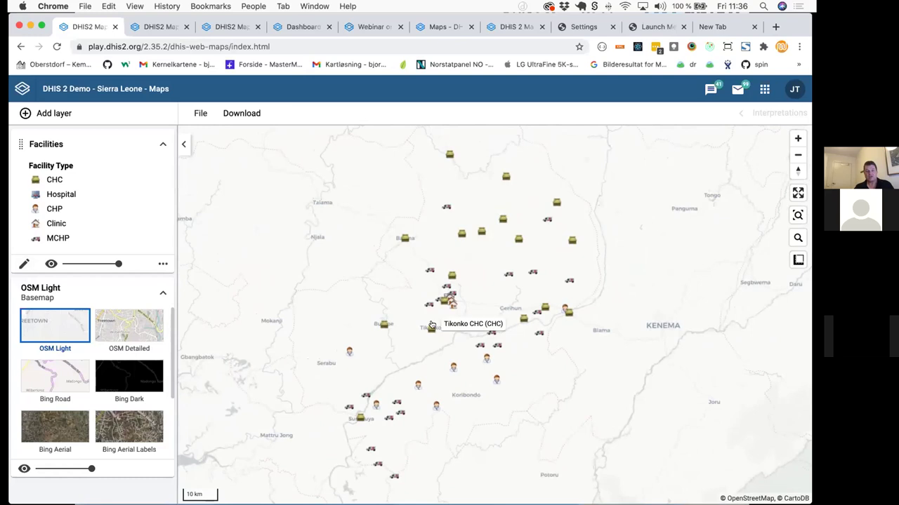
pyautogui.click(440, 28)
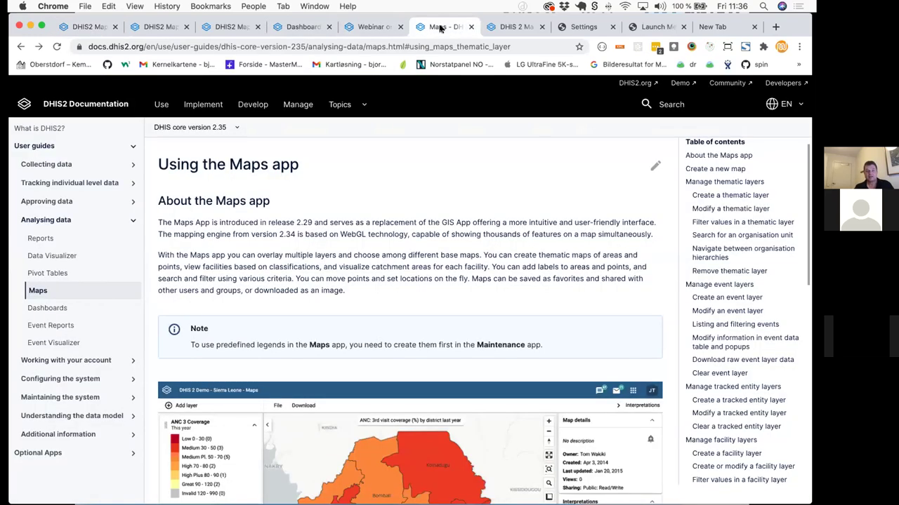
pyautogui.click(587, 27)
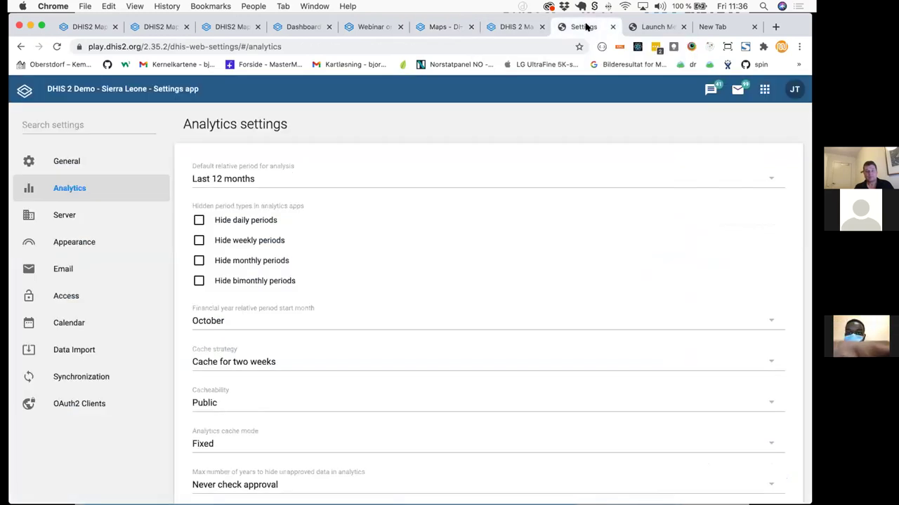
pyautogui.click(657, 26)
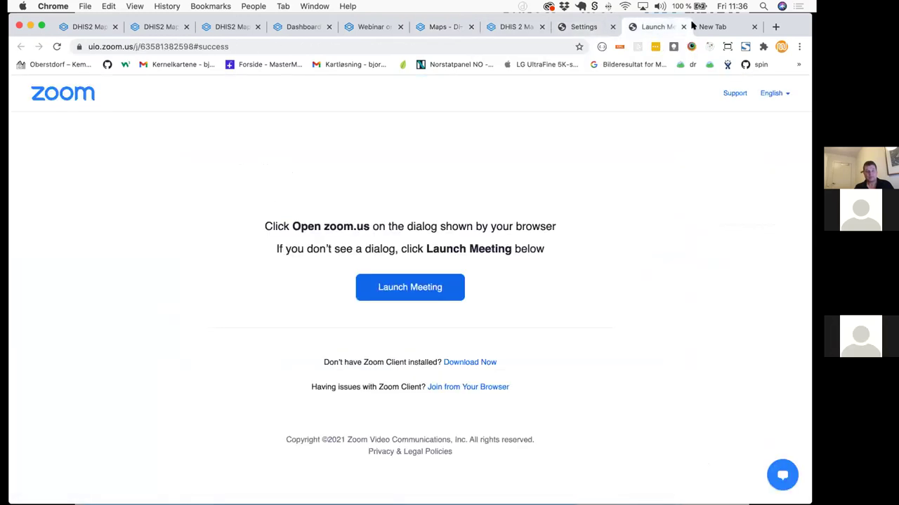
pyautogui.click(711, 27)
pyautogui.click(571, 27)
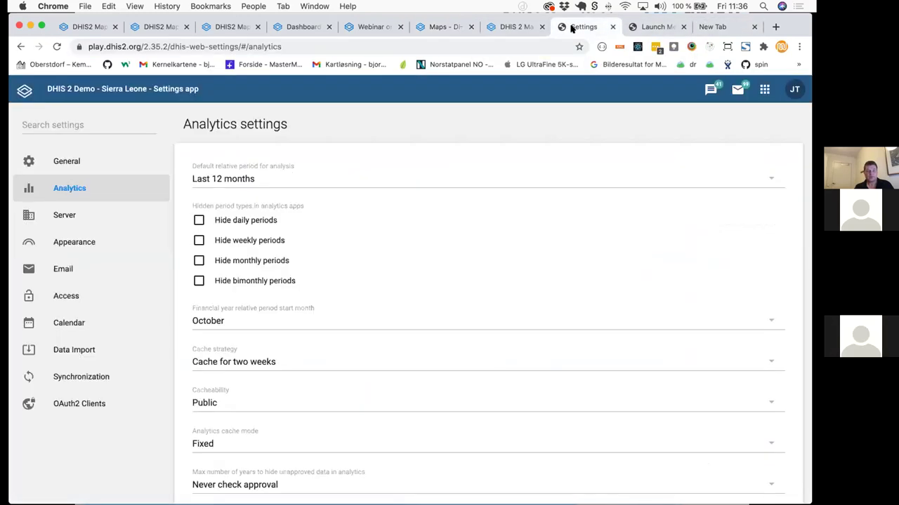
pyautogui.click(86, 27)
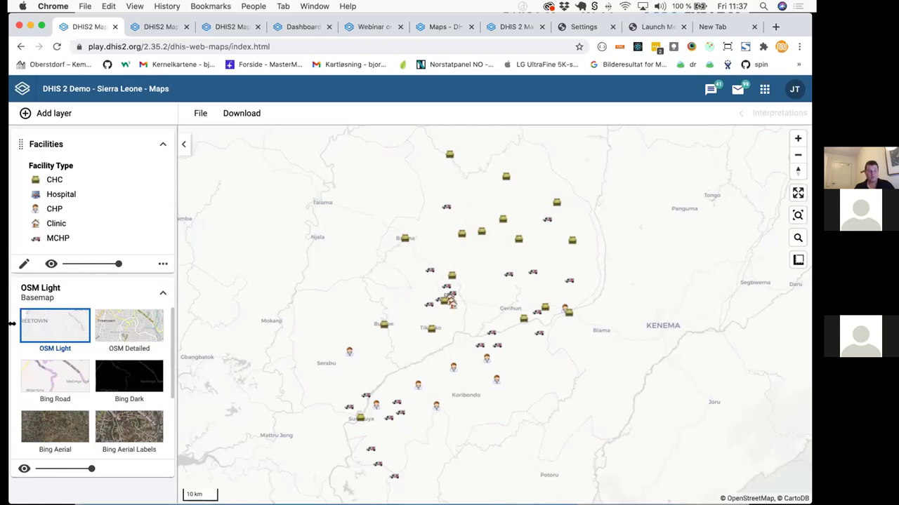
# Edit the facility layer's style to enable labels with a font size of 14.
pyautogui.click(23, 263)
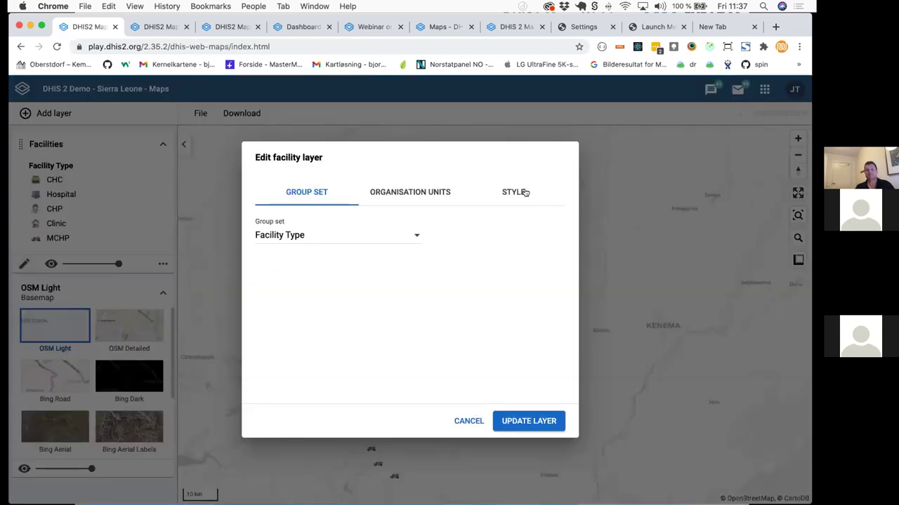
pyautogui.click(526, 192)
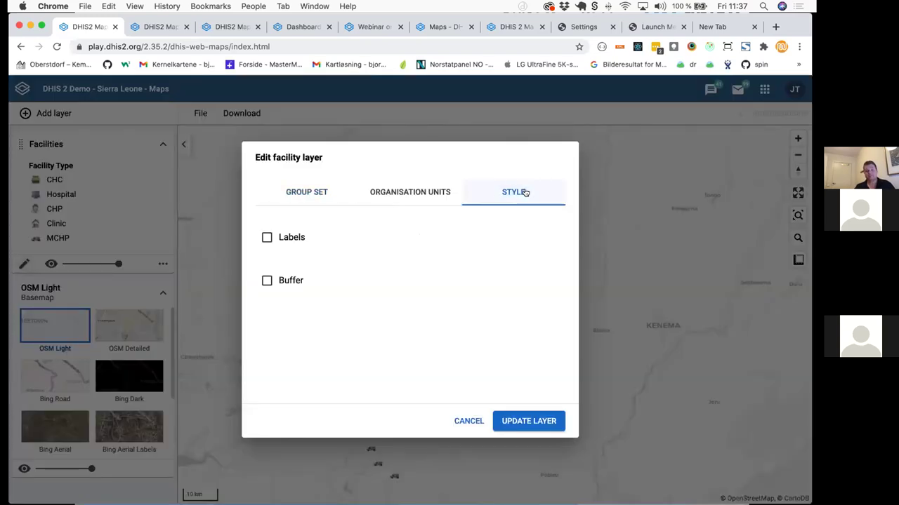
pyautogui.click(295, 237)
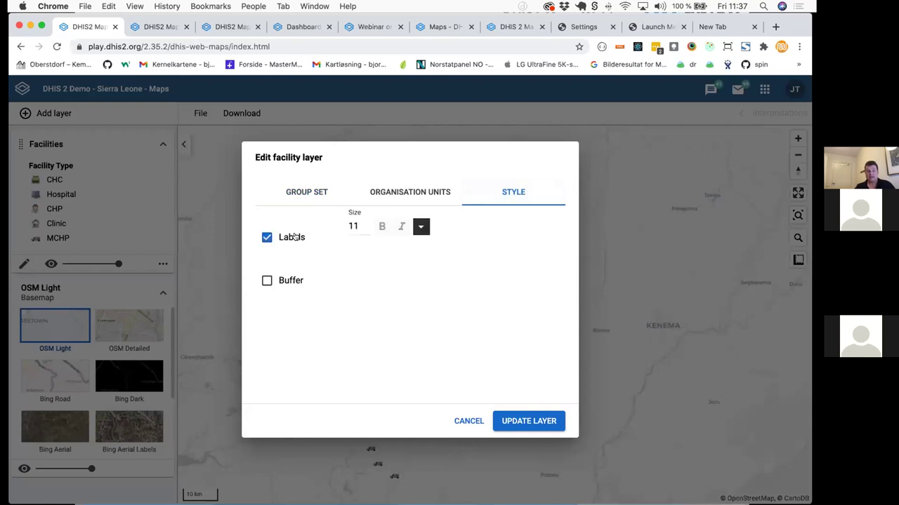
pyautogui.click(364, 224)
pyautogui.click(364, 223)
pyautogui.click(364, 223)
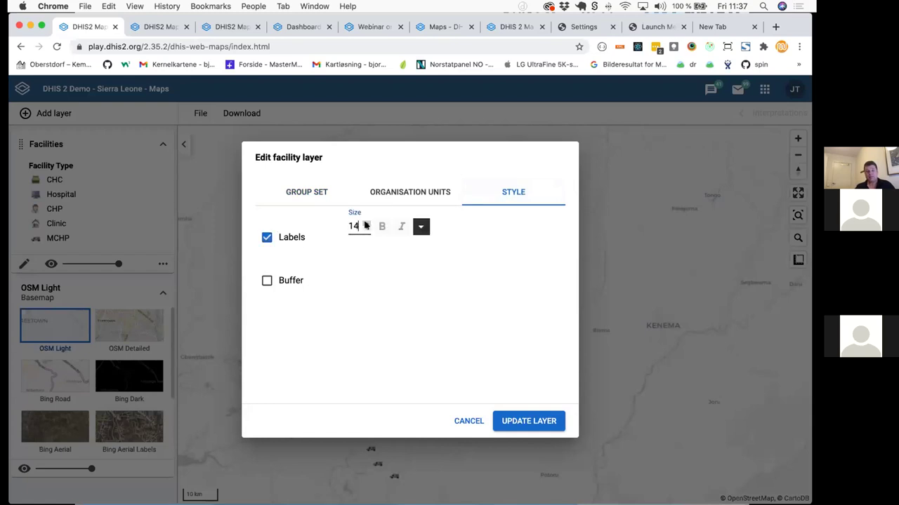
# Enable a buffer with a 3000-meter radius around the facilities and update the layer.
pyautogui.click(295, 281)
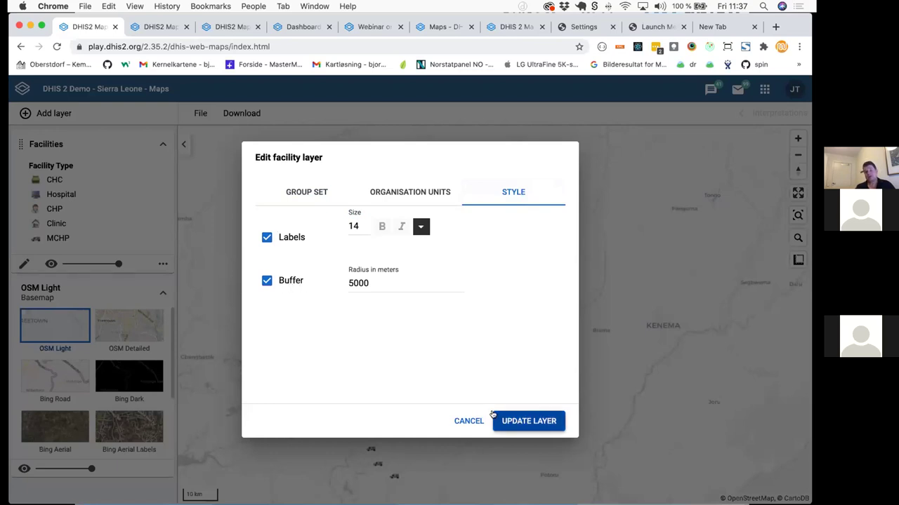
pyautogui.doubleClick(346, 283)
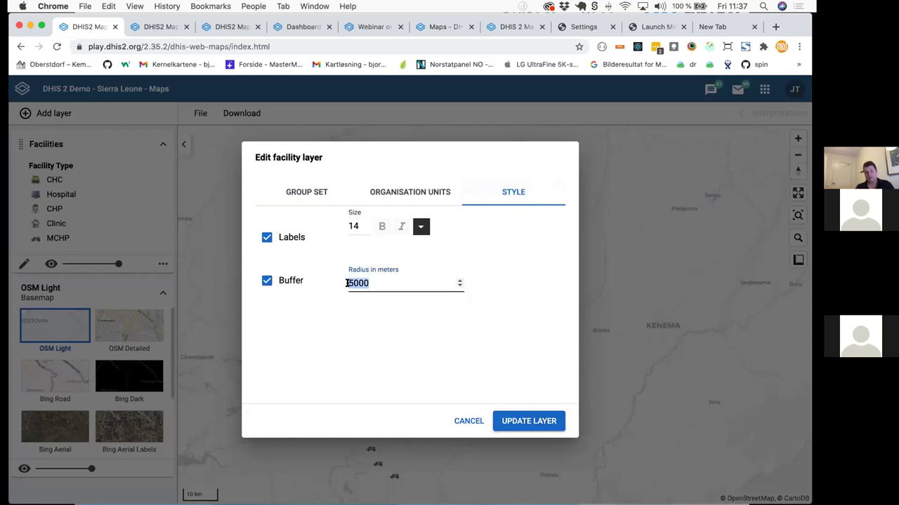
pyautogui.write('3000')
pyautogui.click(516, 421)
# Examine the labelled facilities and their buffers on the map, close up around Niagorehun CHP and across the surrounding area.
pyautogui.scroll(5, 496, 386)
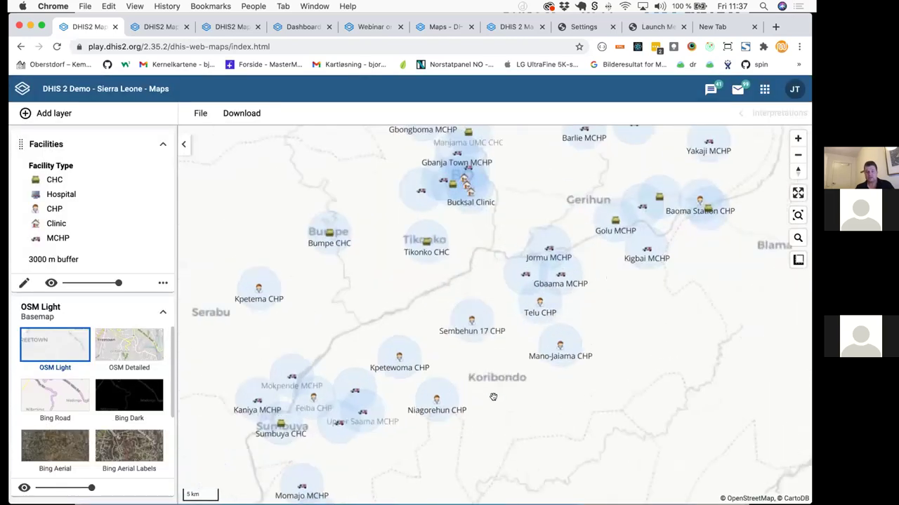
pyautogui.scroll(5, 450, 386)
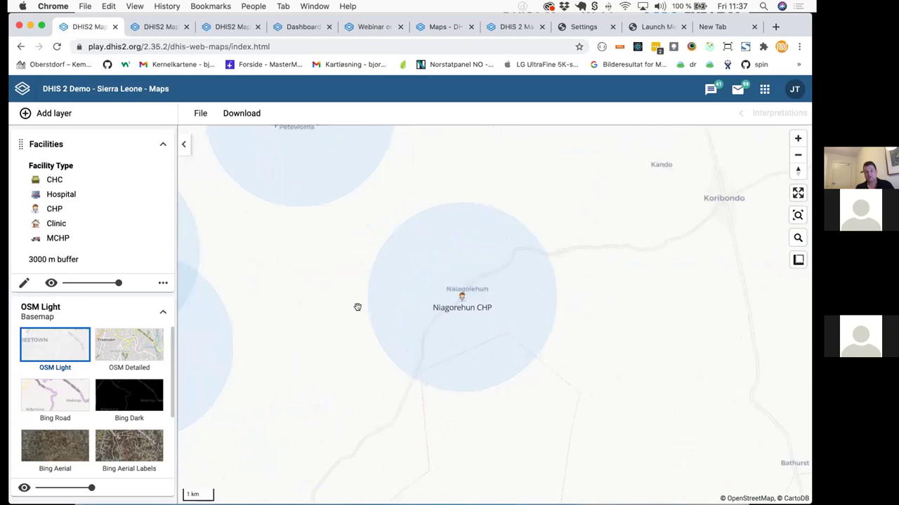
pyautogui.scroll(2, 552, 363)
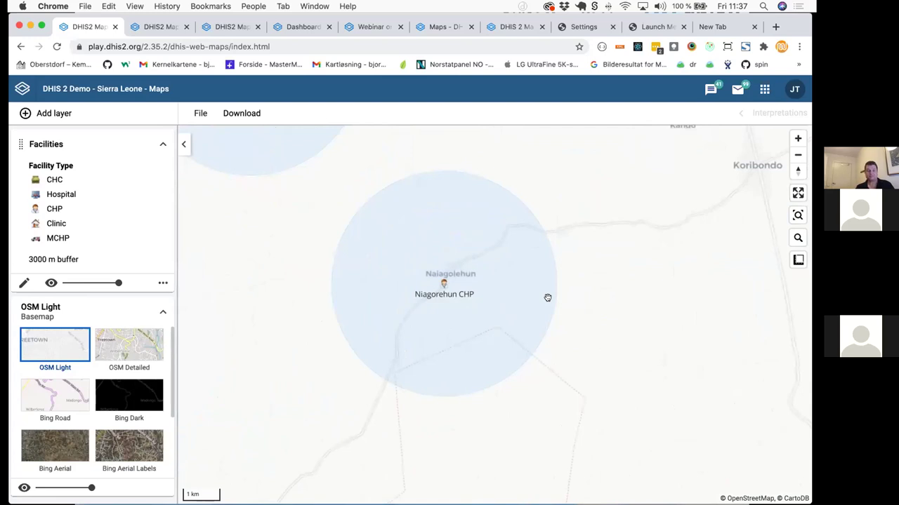
pyautogui.scroll(-3, 535, 324)
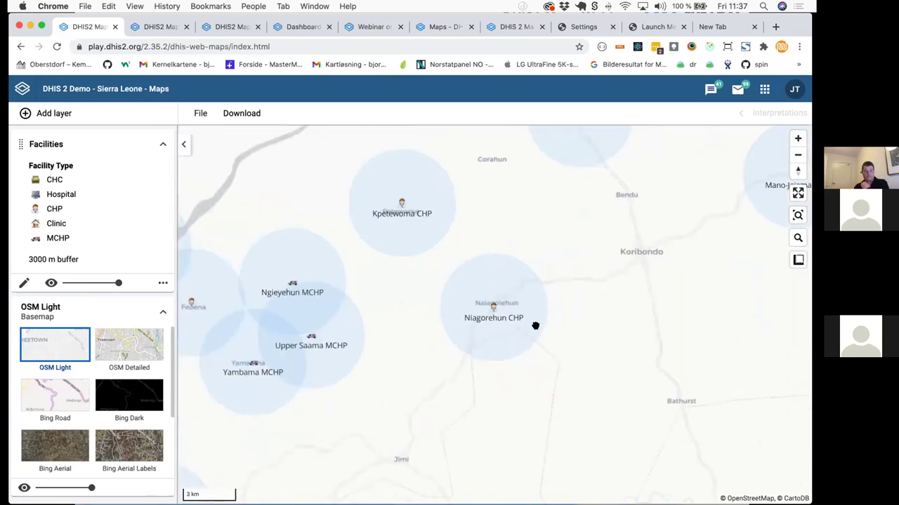
pyautogui.scroll(-3, 535, 324)
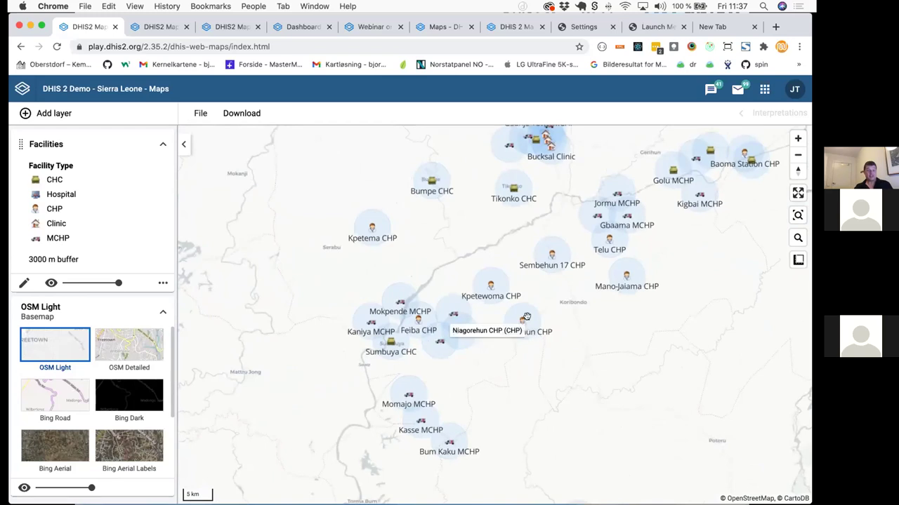
pyautogui.scroll(-1, 527, 327)
pyautogui.moveTo(528, 337); pyautogui.dragTo(514, 342)
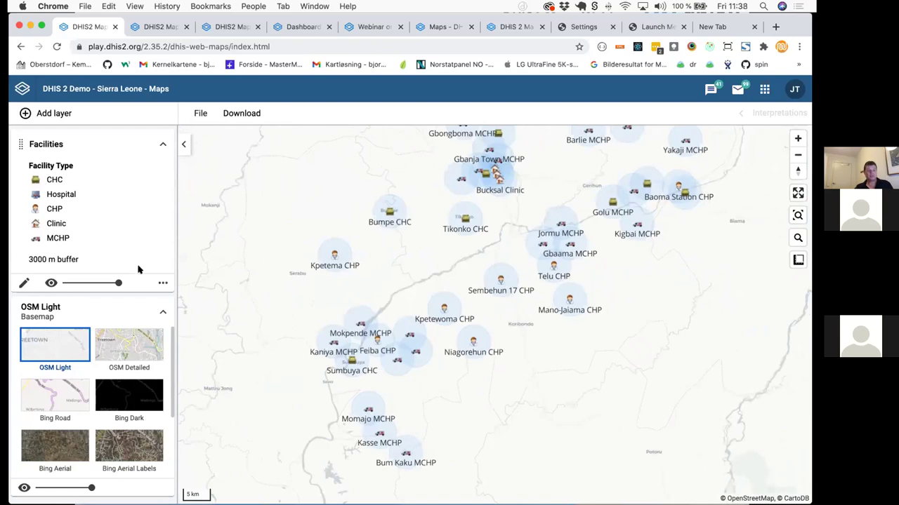
# Start a new map and begin a new thematic layer with Indicator as the item type.
pyautogui.click(201, 113)
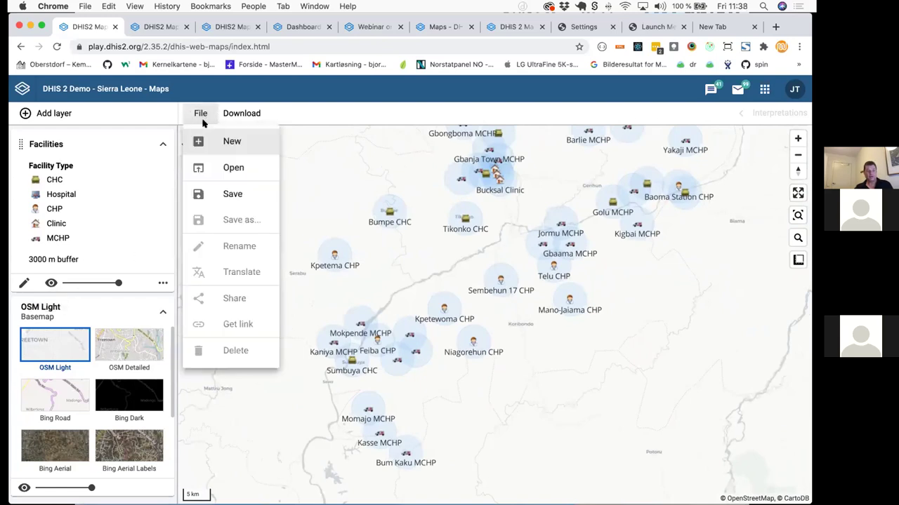
pyautogui.click(219, 141)
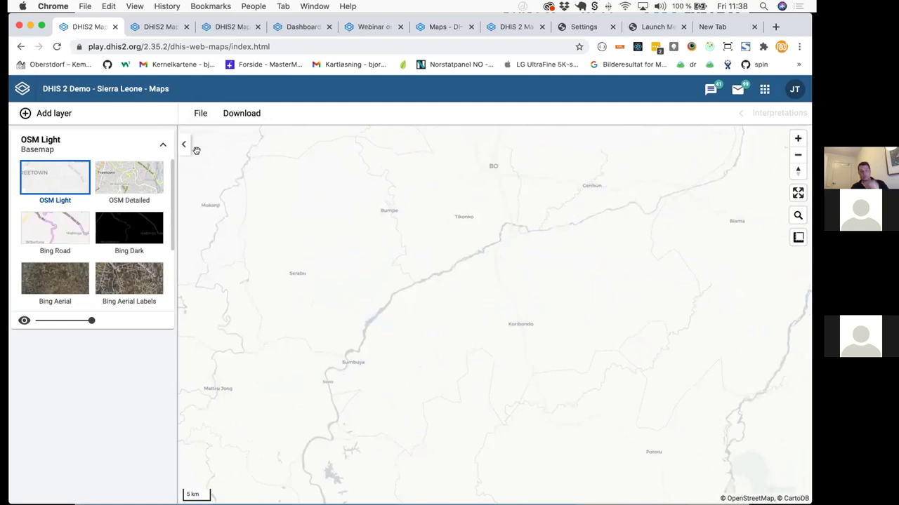
pyautogui.click(59, 115)
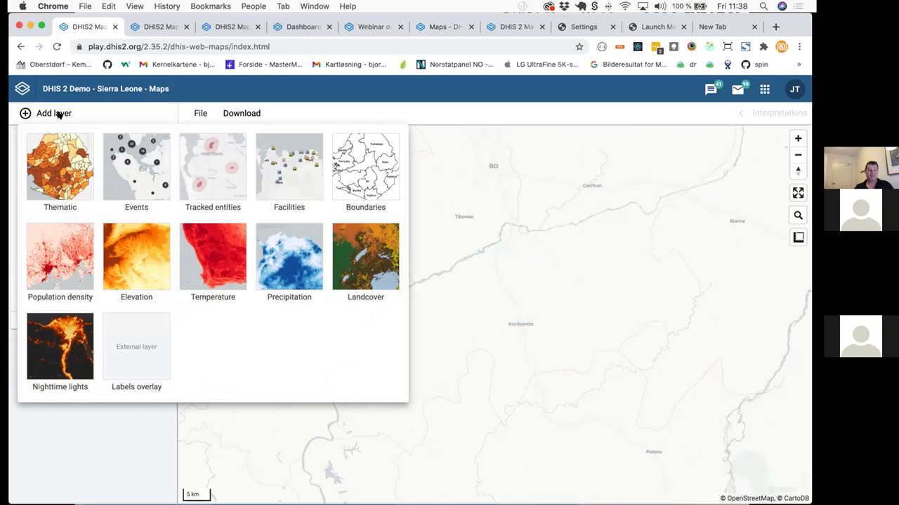
pyautogui.click(62, 162)
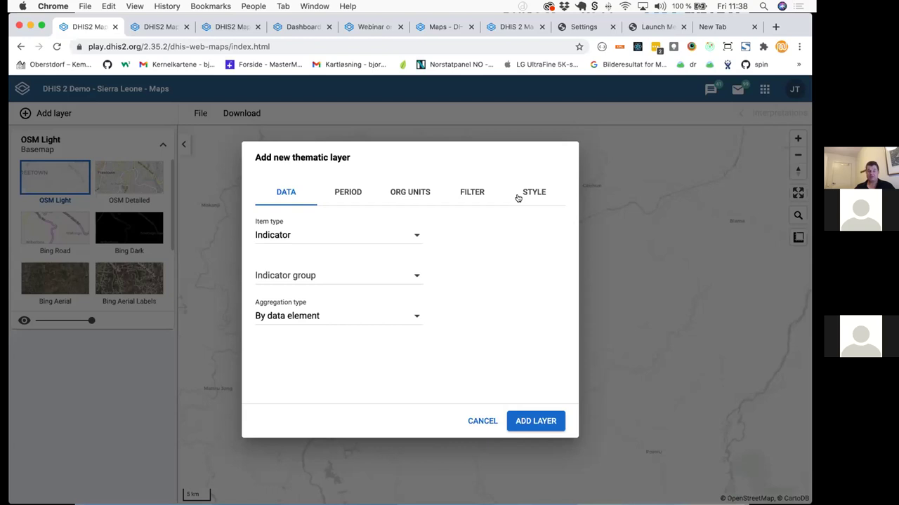
pyautogui.click(276, 236)
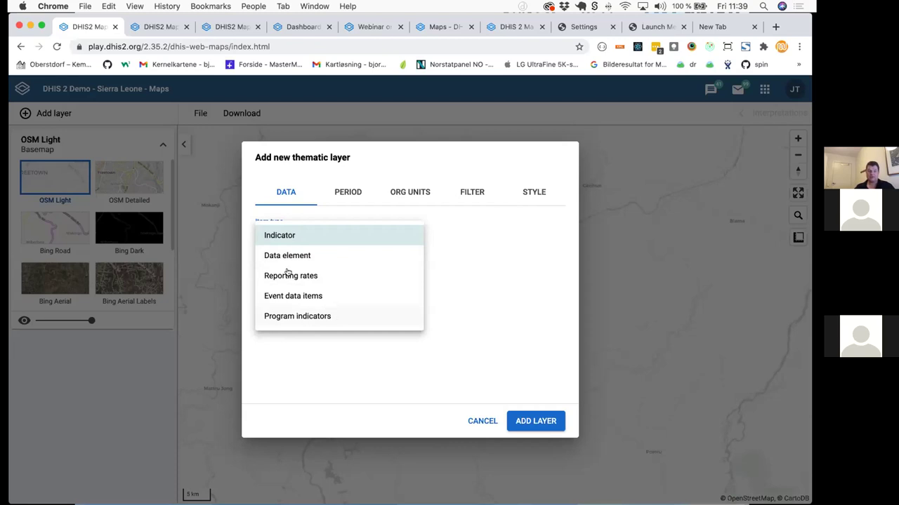
pyautogui.click(284, 235)
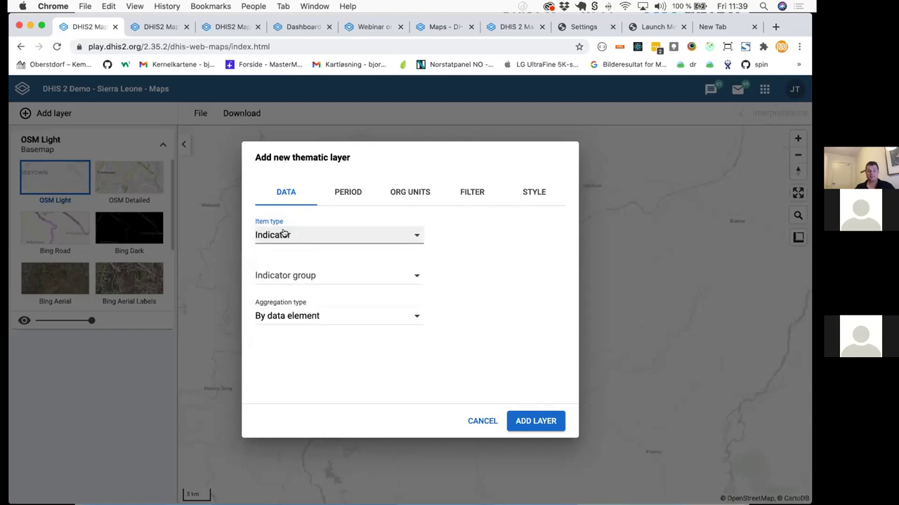
# Set the indicator group to Malaria, the indicator to Slept under LLITN last night with aggregation By data element, and add the thematic layer.
pyautogui.click(288, 276)
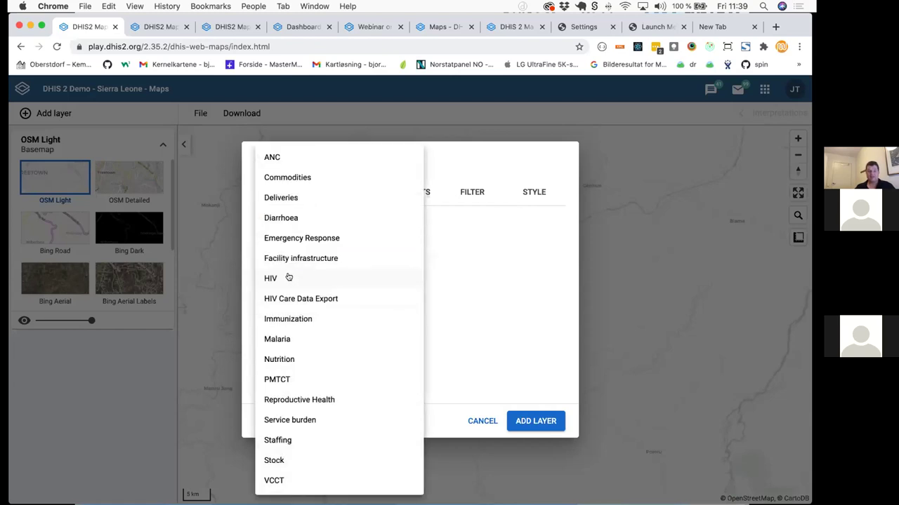
pyautogui.click(287, 339)
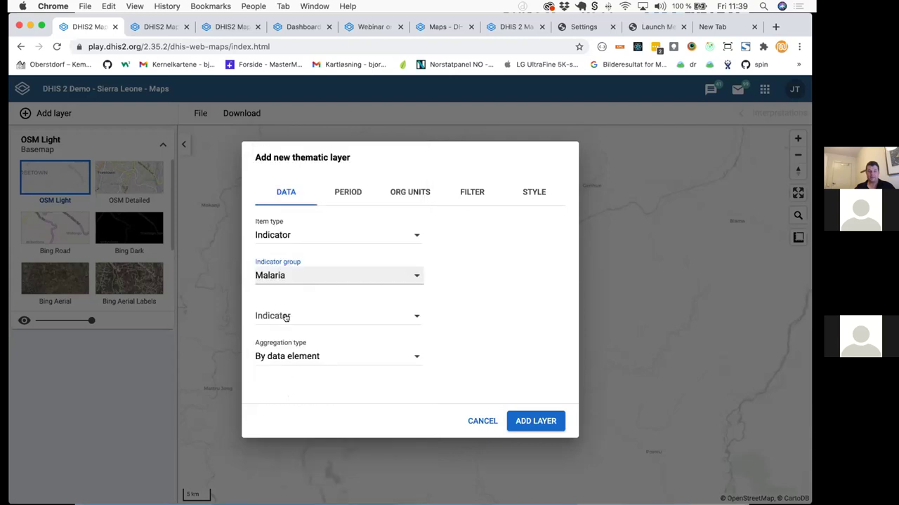
pyautogui.click(285, 316)
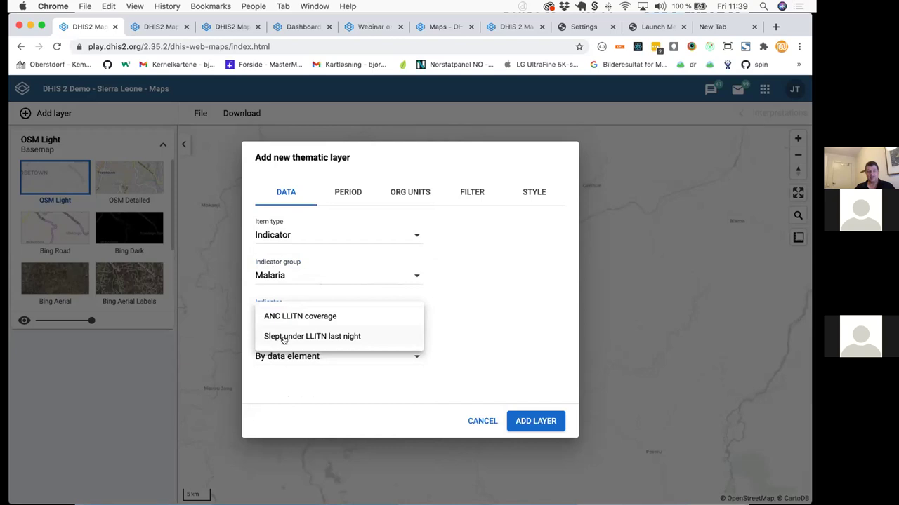
pyautogui.click(285, 339)
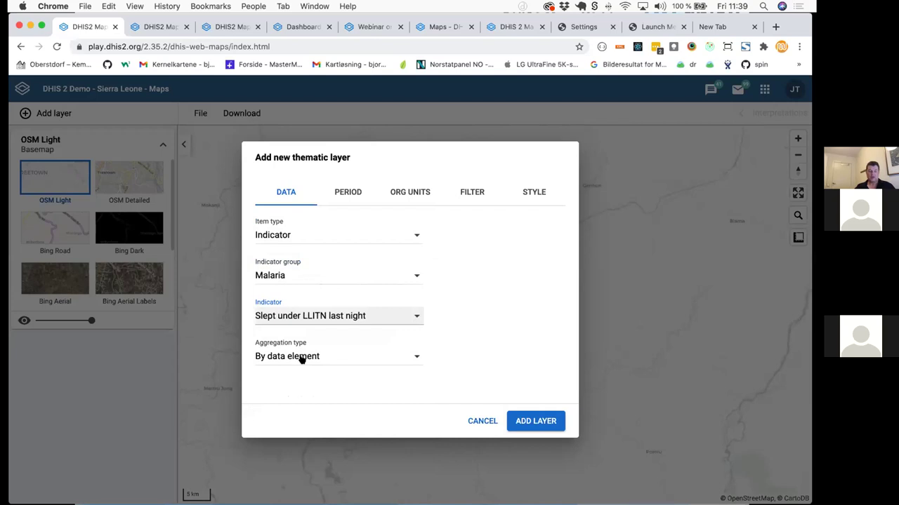
pyautogui.click(302, 358)
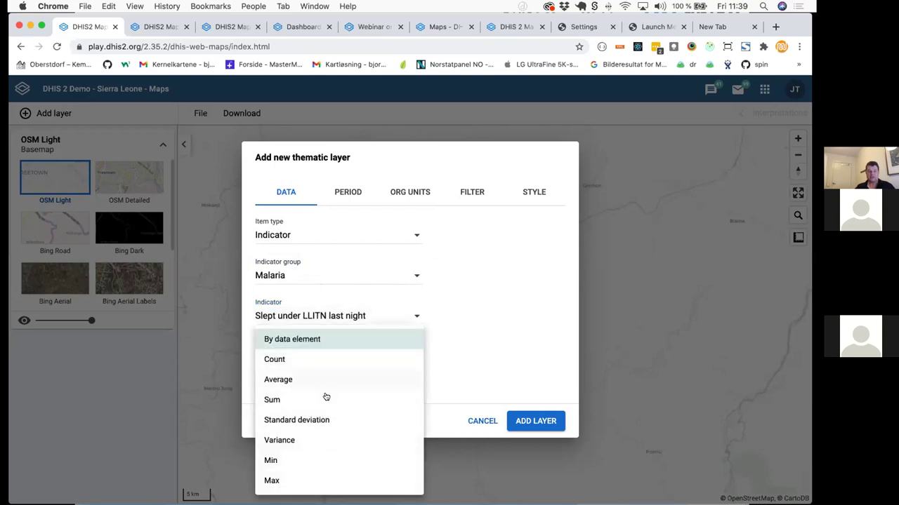
pyautogui.click(296, 339)
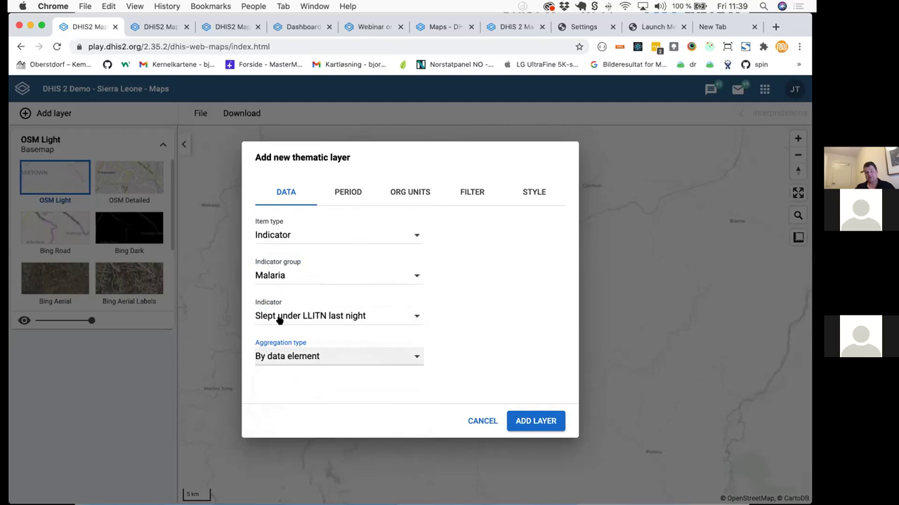
pyautogui.click(532, 422)
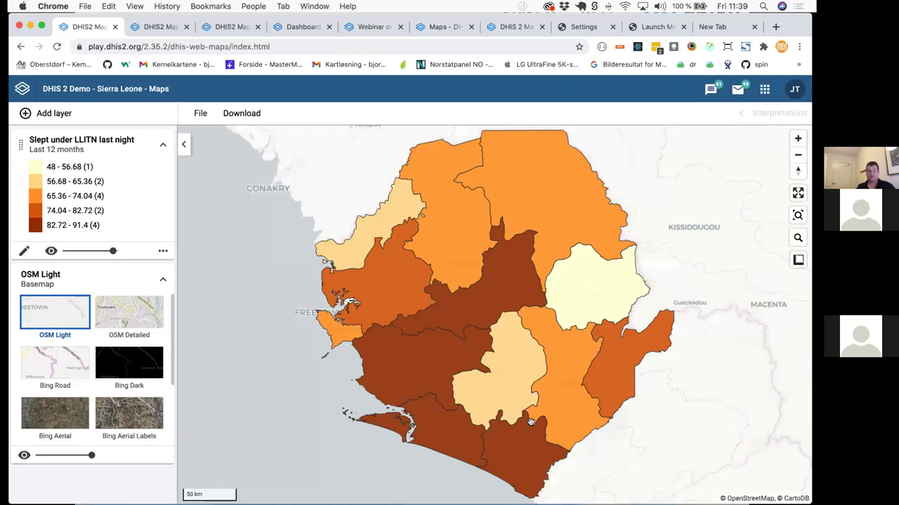
# Open the period settings of the Slept under LLITN last night layer for editing.
pyautogui.moveTo(538, 402)
pyautogui.moveTo(445, 343)
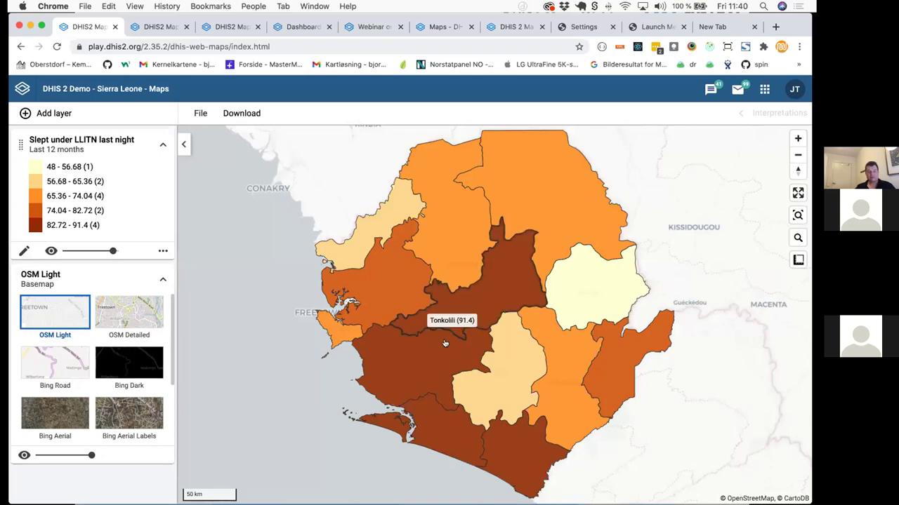
pyautogui.moveTo(421, 353)
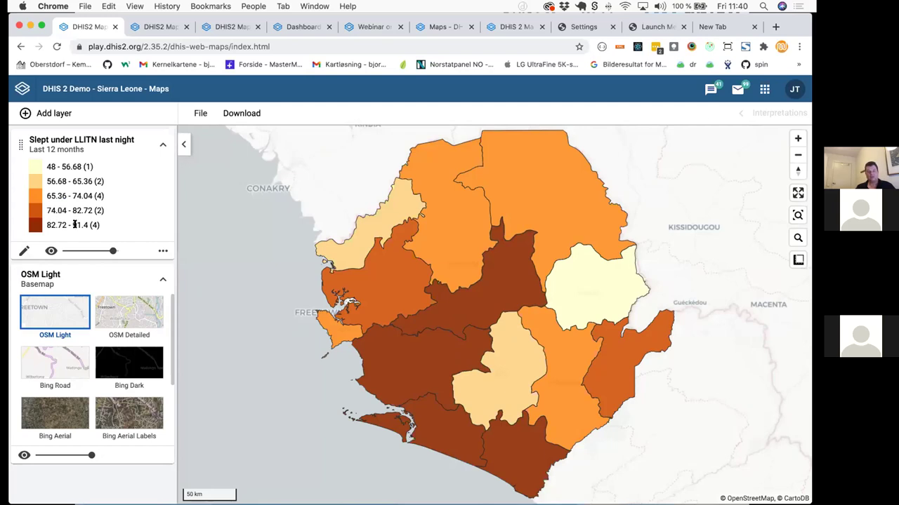
pyautogui.moveTo(394, 368)
pyautogui.click(24, 252)
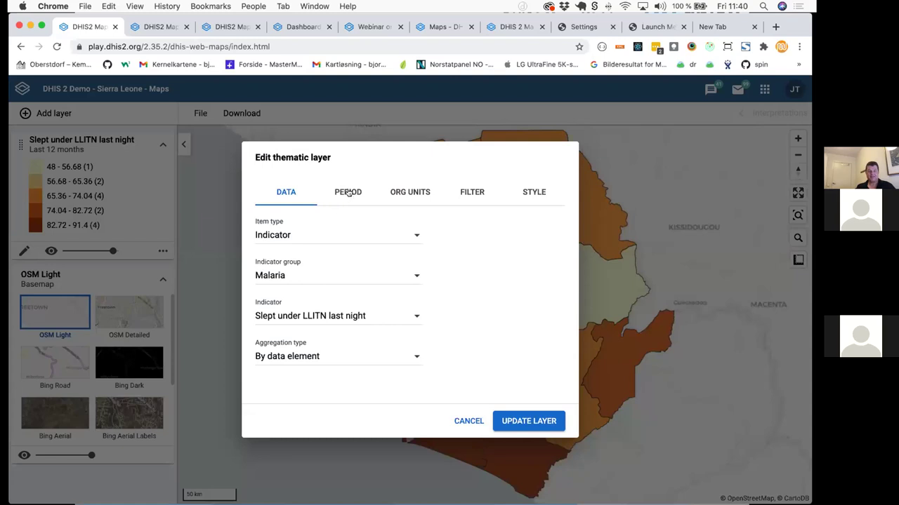
pyautogui.click(348, 192)
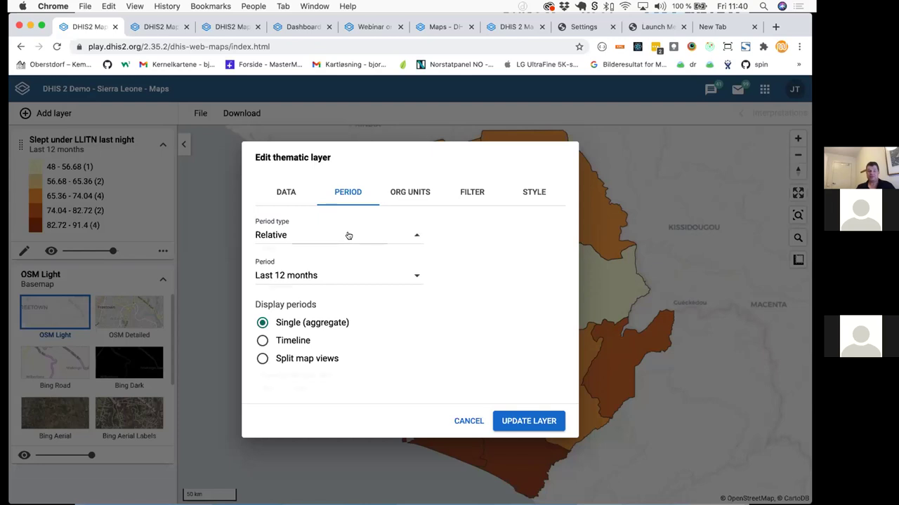
# Try the Monthly and Start/end dates period types for the thematic layer.
pyautogui.click(348, 236)
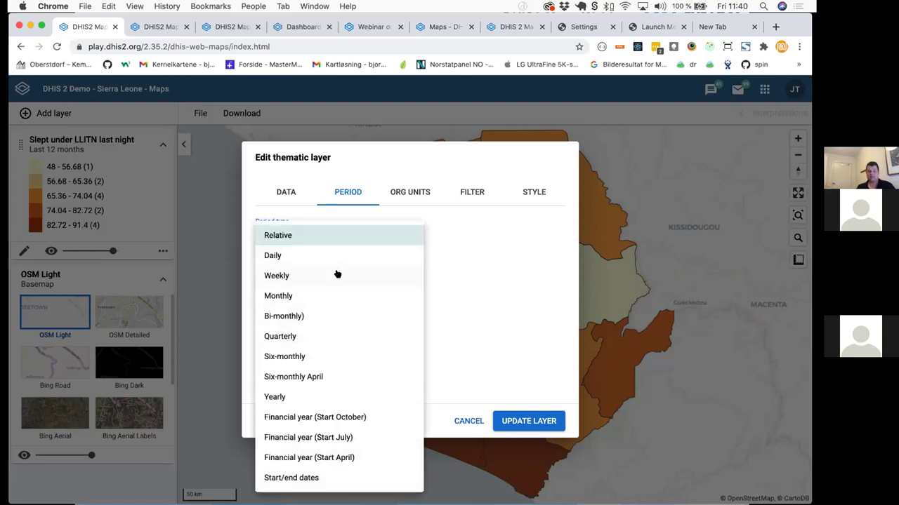
pyautogui.click(330, 303)
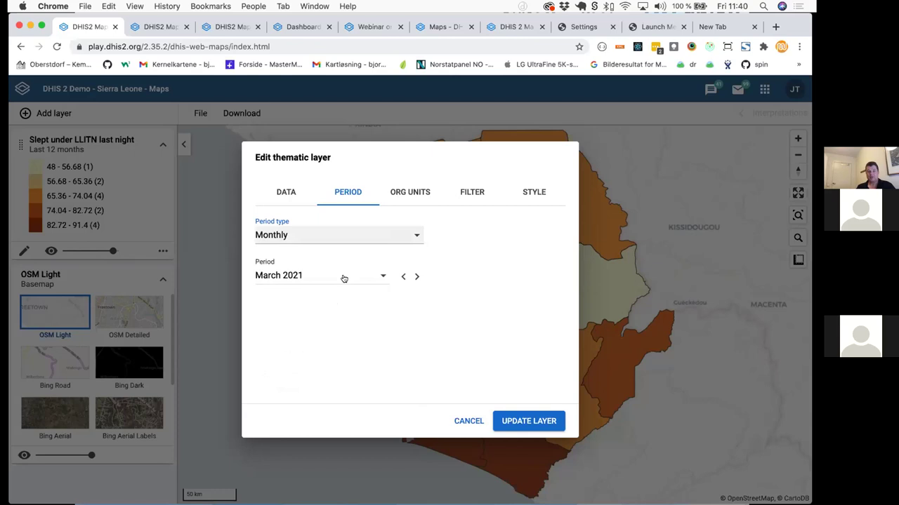
pyautogui.click(355, 280)
pyautogui.click(427, 304)
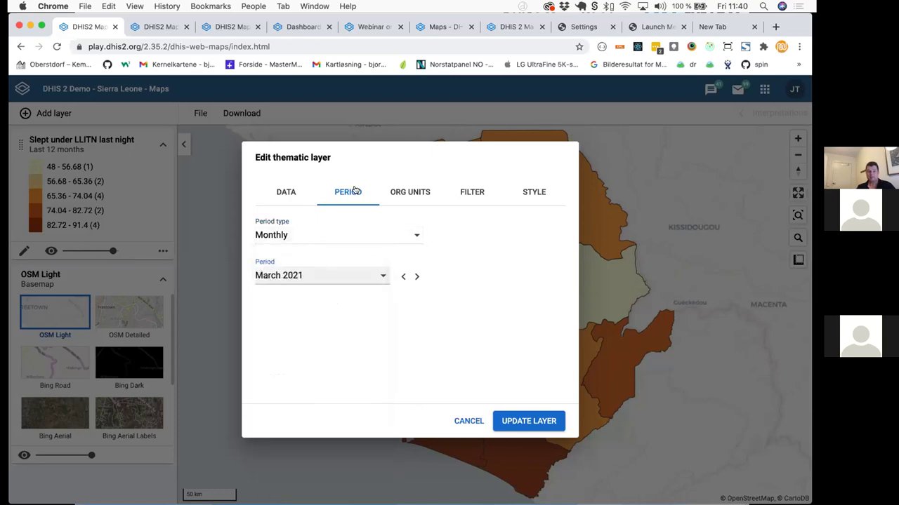
pyautogui.click(323, 237)
pyautogui.click(289, 478)
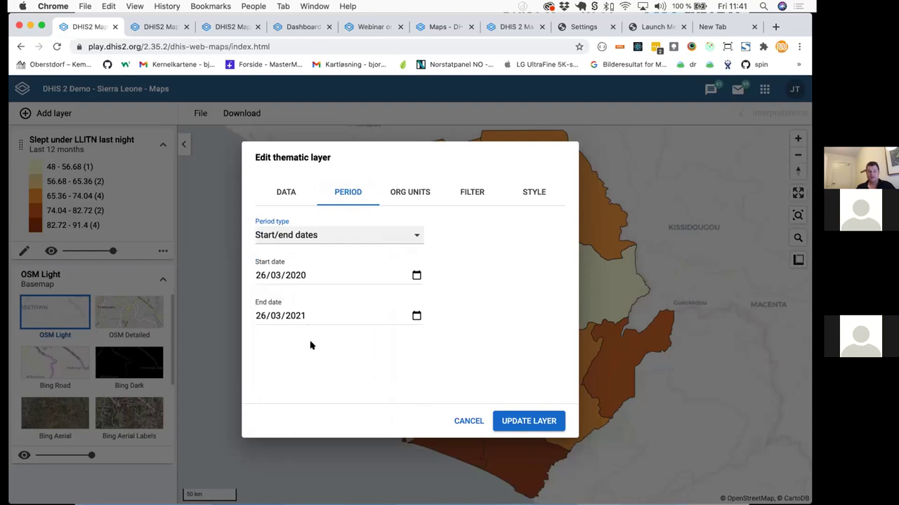
# Set the period type to Relative with the period Last 6 months and update the layer.
pyautogui.click(306, 236)
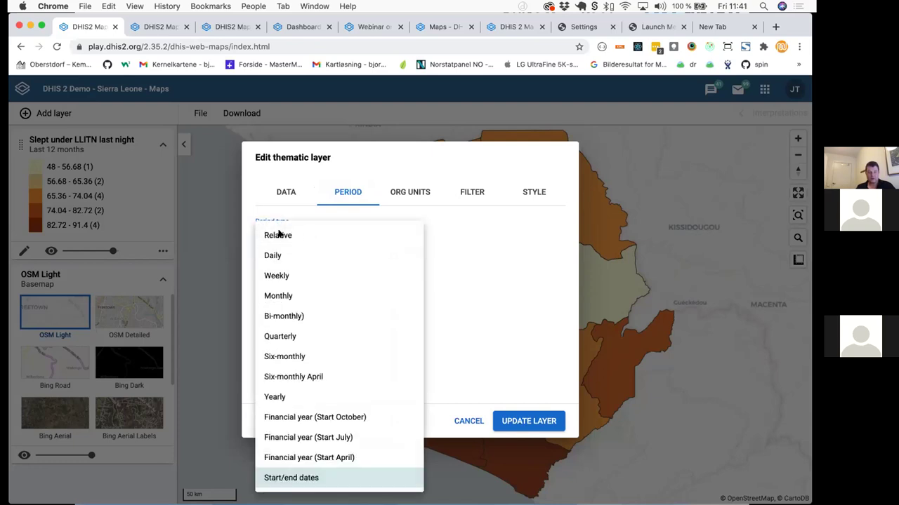
pyautogui.click(280, 235)
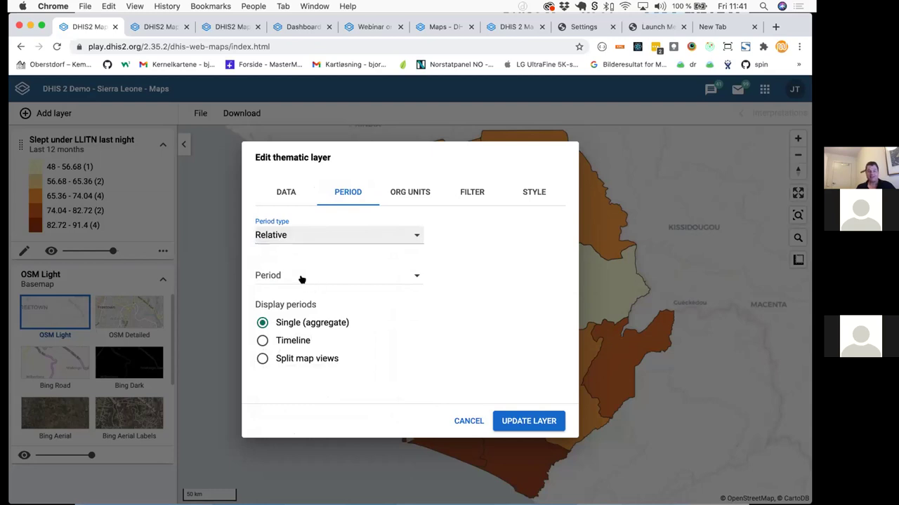
pyautogui.click(301, 279)
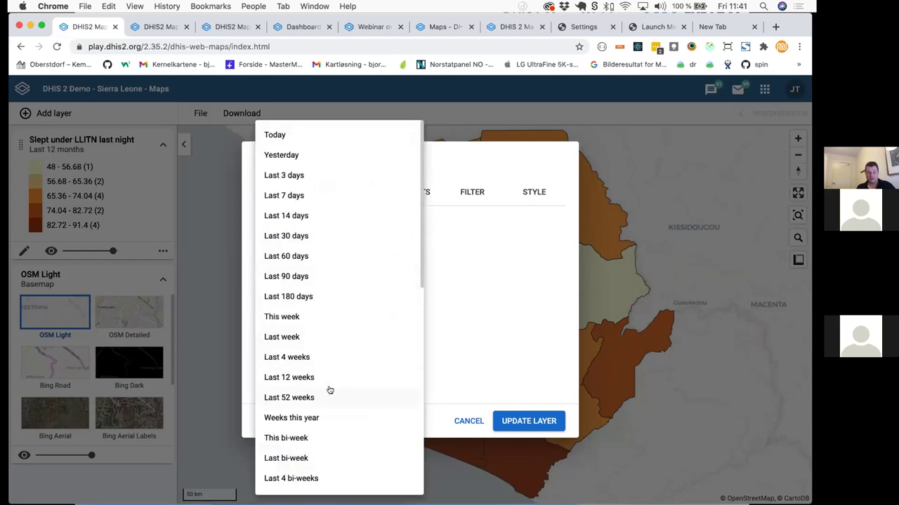
pyautogui.scroll(-1, 330, 389)
pyautogui.scroll(-3, 330, 390)
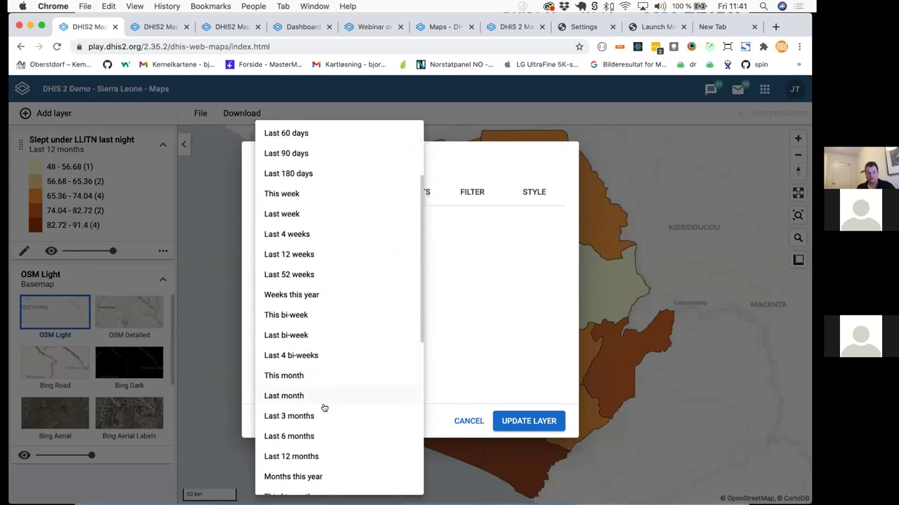
pyautogui.click(316, 438)
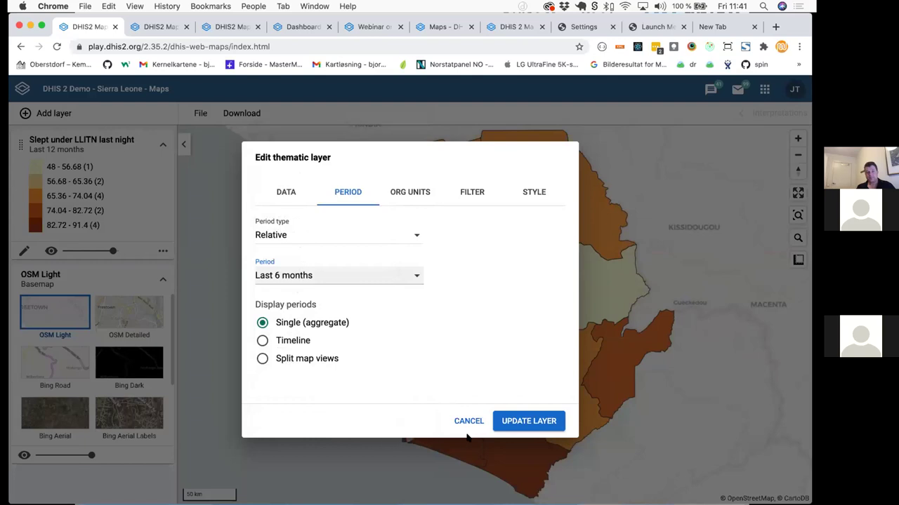
pyautogui.click(518, 420)
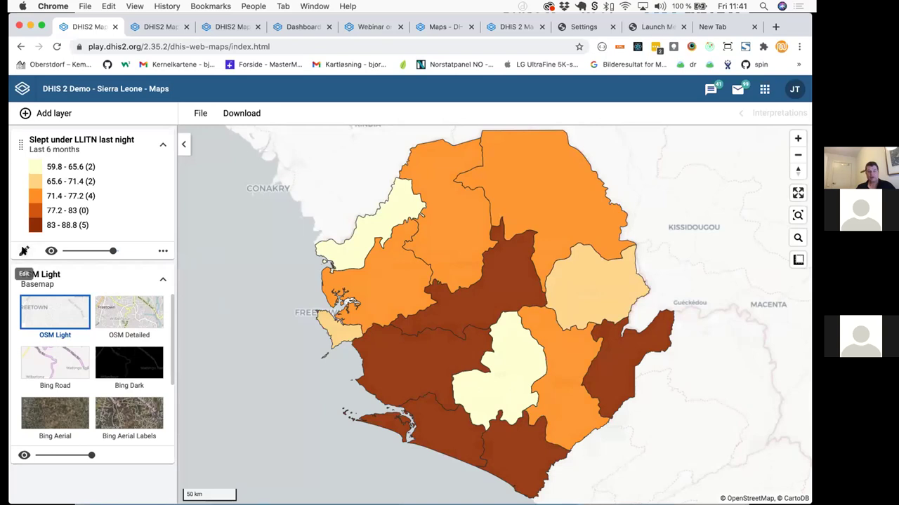
# Edit the thematic layer to display its periods as a Timeline and update the layer.
pyautogui.click(24, 251)
pyautogui.click(349, 192)
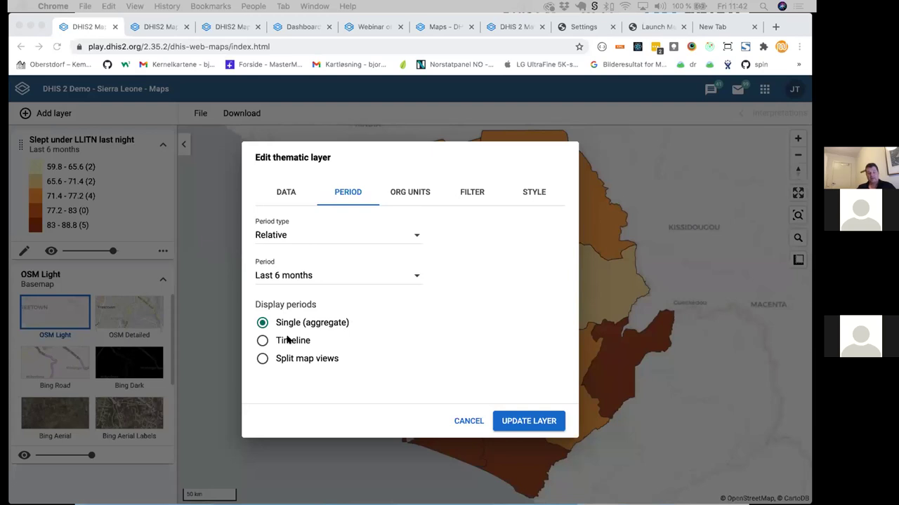
pyautogui.click(308, 342)
pyautogui.click(525, 421)
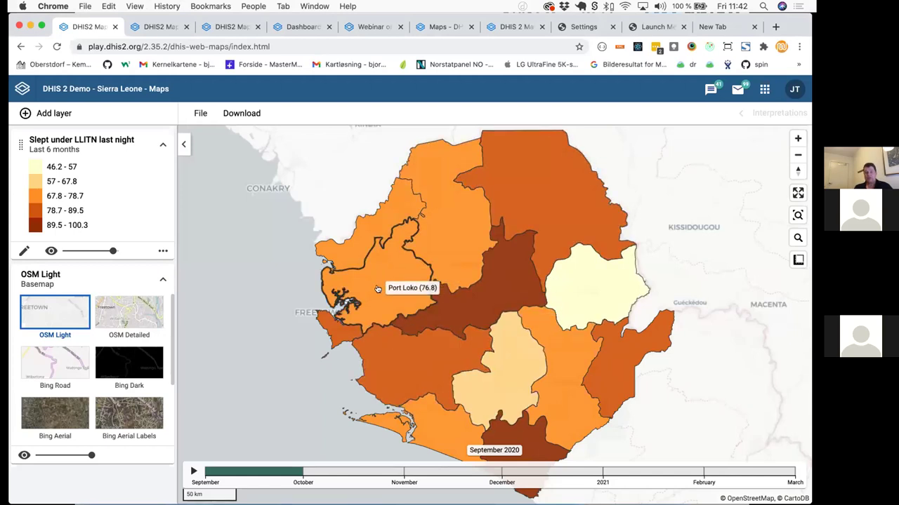
# Play the map timeline through its months, and switch back and forth between individual months, ending on September 2020.
pyautogui.click(193, 472)
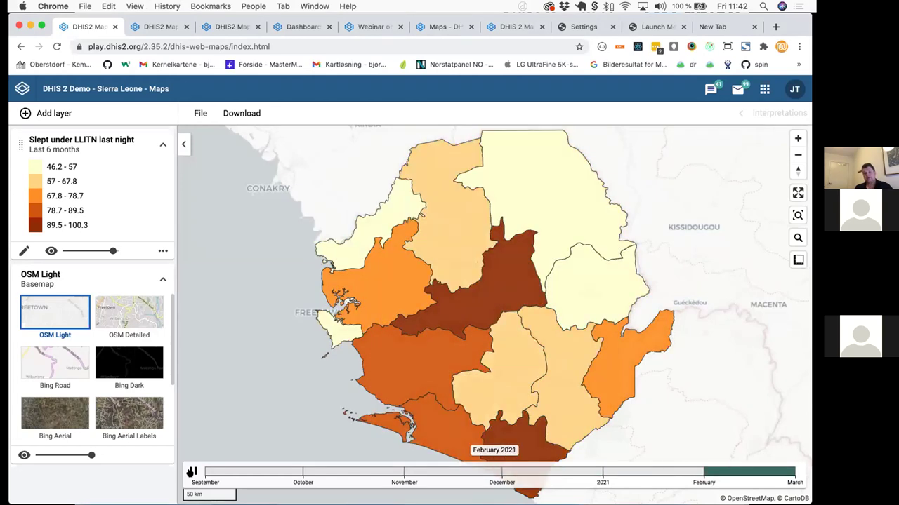
pyautogui.click(192, 472)
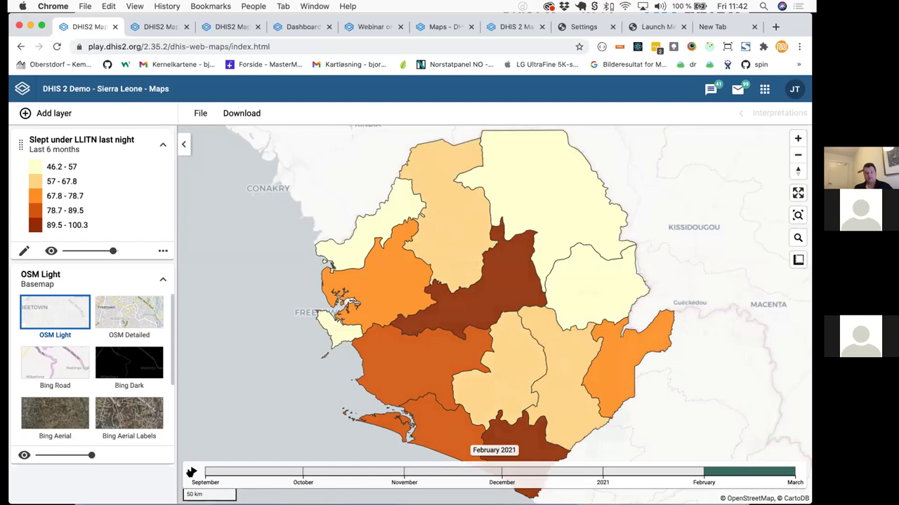
pyautogui.click(268, 471)
pyautogui.click(321, 475)
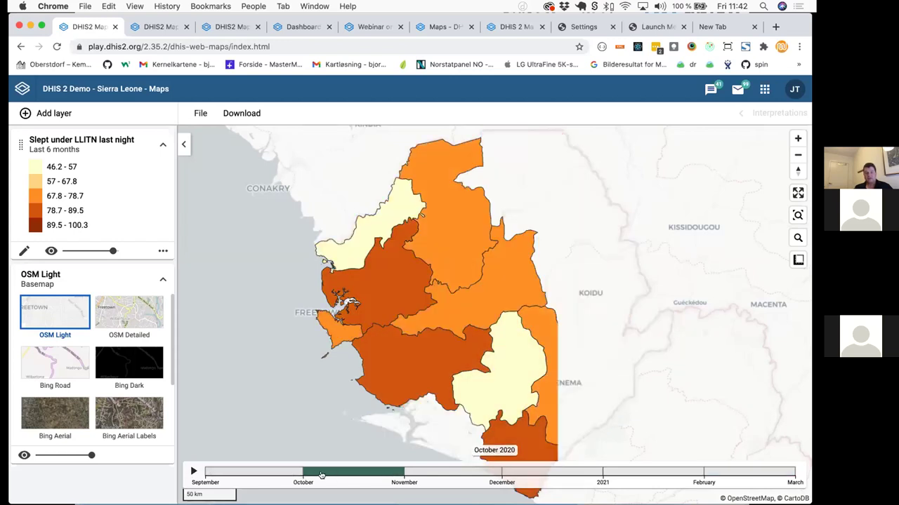
pyautogui.click(268, 472)
pyautogui.click(337, 471)
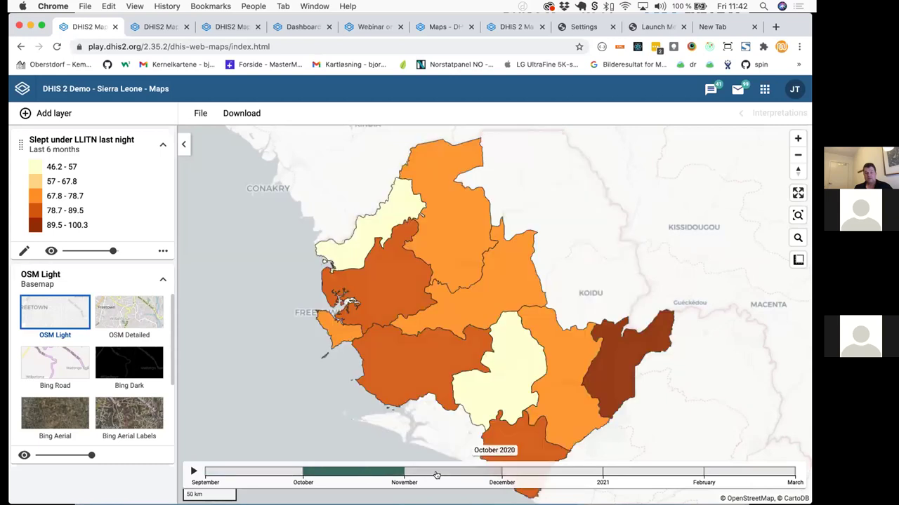
pyautogui.click(436, 475)
pyautogui.click(373, 473)
pyautogui.click(284, 474)
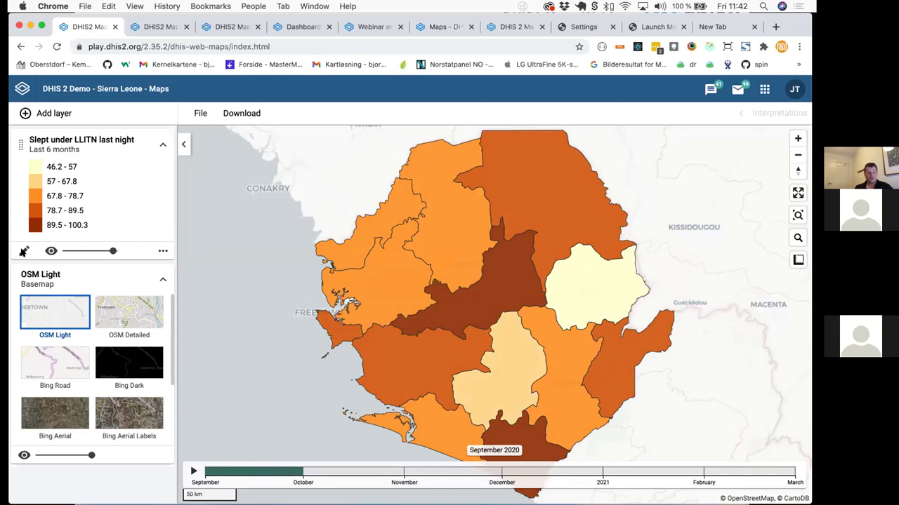
# Edit the thematic layer to display its periods as Split map views and update the layer.
pyautogui.click(23, 251)
pyautogui.click(356, 192)
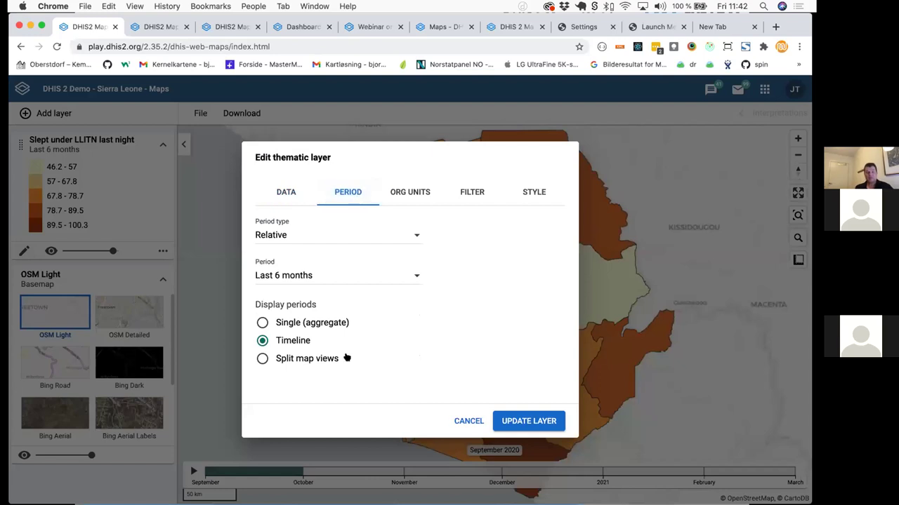
pyautogui.click(292, 359)
pyautogui.click(519, 421)
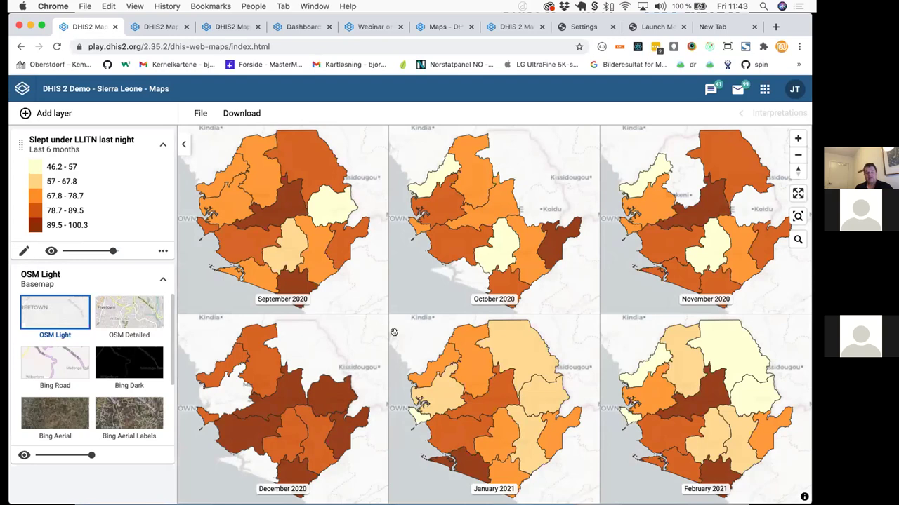
# Compare the districts across the monthly split maps, both close up and across the whole country.
pyautogui.moveTo(298, 270)
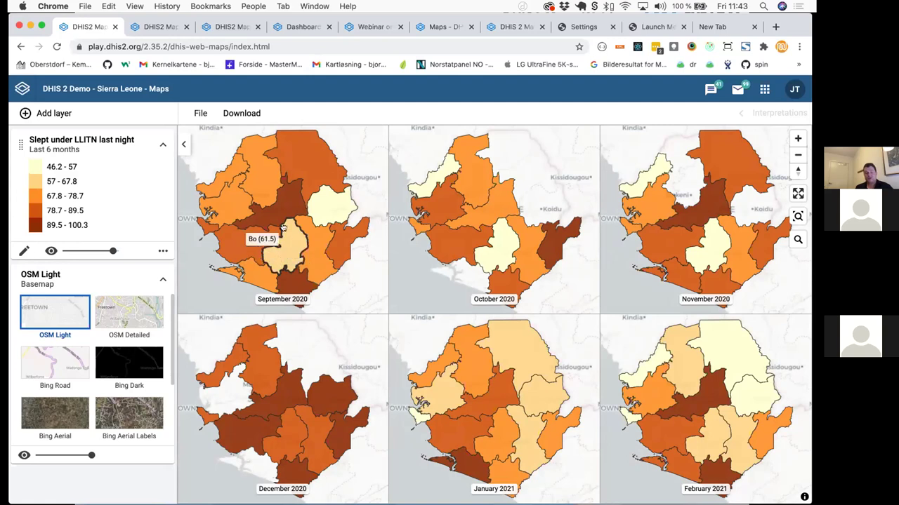
pyautogui.moveTo(304, 216)
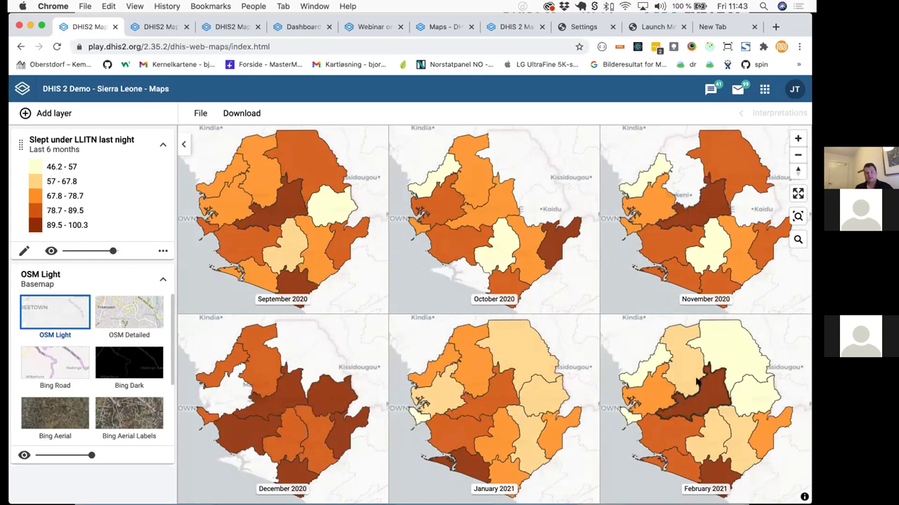
pyautogui.scroll(5, 705, 233)
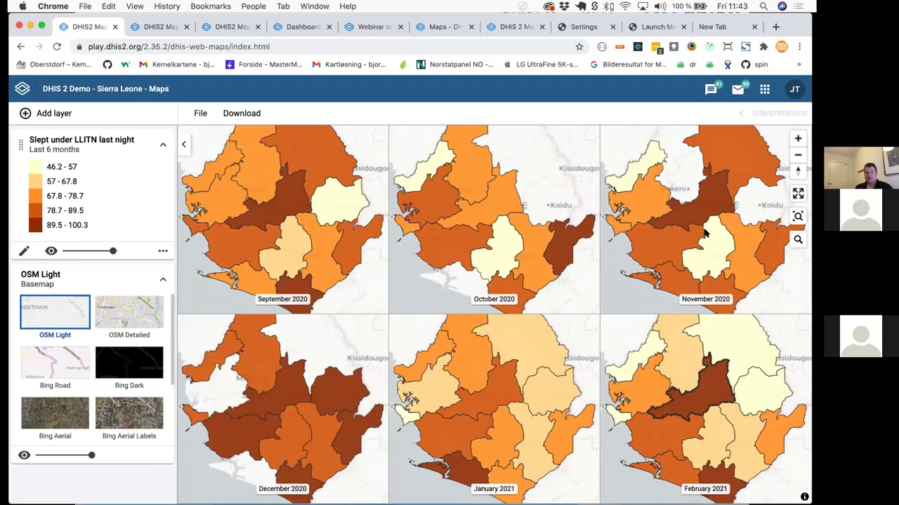
pyautogui.scroll(-5, 706, 233)
pyautogui.scroll(7, 705, 233)
pyautogui.scroll(-2, 705, 233)
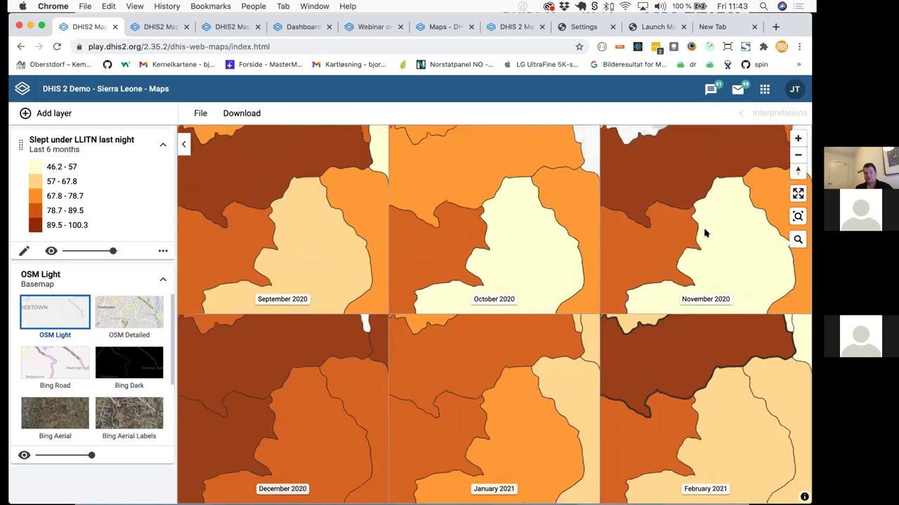
pyautogui.scroll(-4, 706, 234)
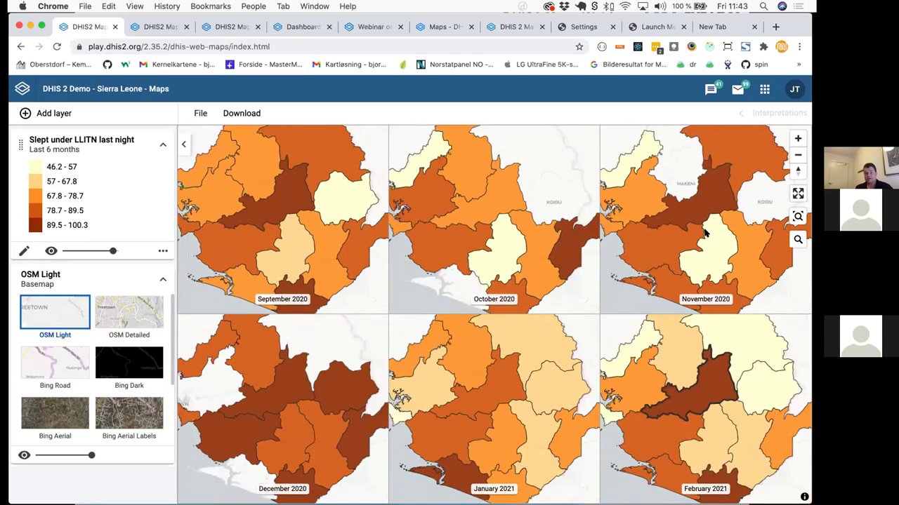
# Drill down one level into the dark central district from the September 2020 split map and view its chiefdoms across the months.
pyautogui.scroll(-1, 706, 233)
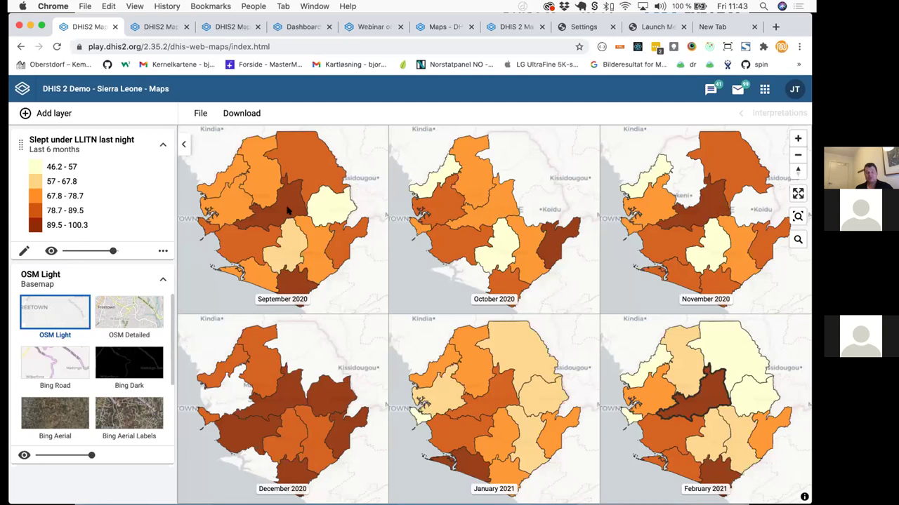
pyautogui.rightClick(285, 205)
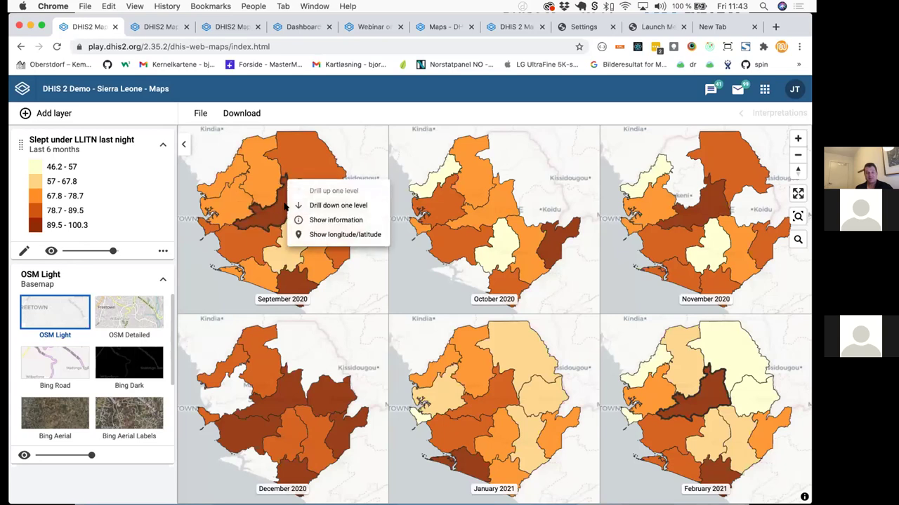
pyautogui.click(327, 205)
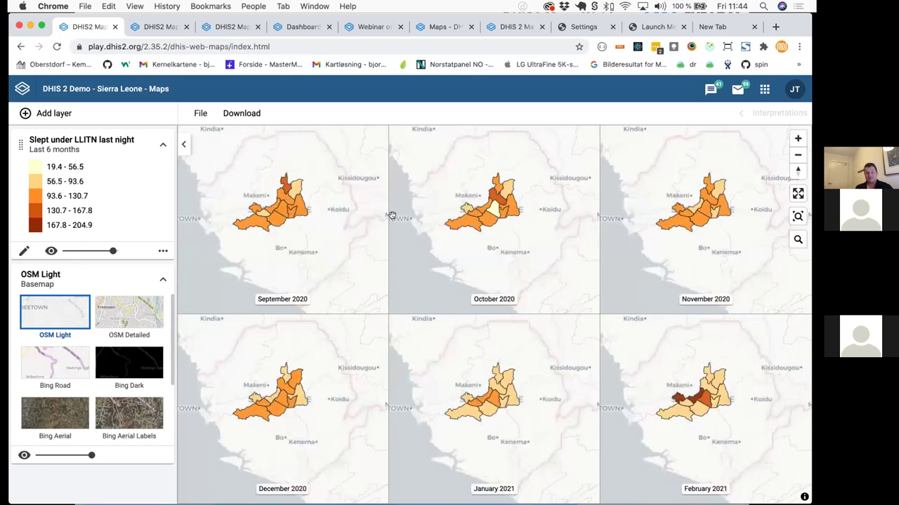
pyautogui.moveTo(272, 212)
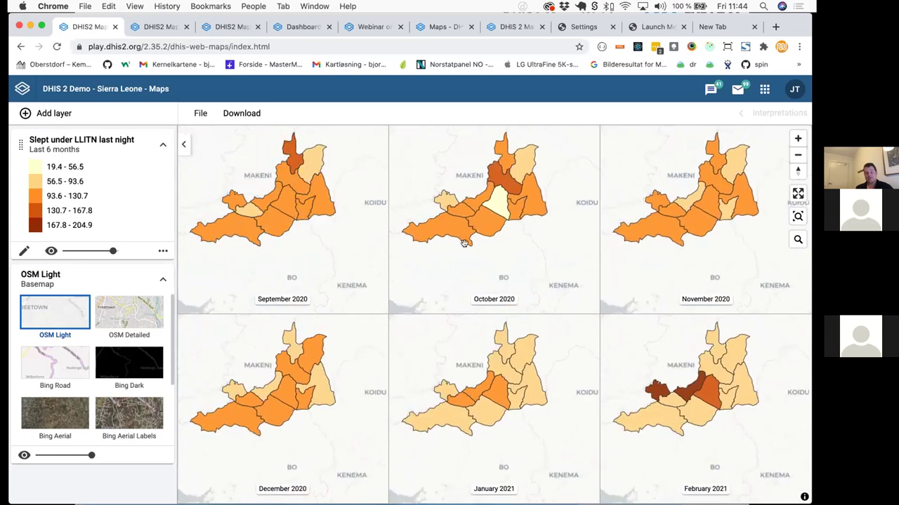
pyautogui.moveTo(330, 431); pyautogui.dragTo(341, 442)
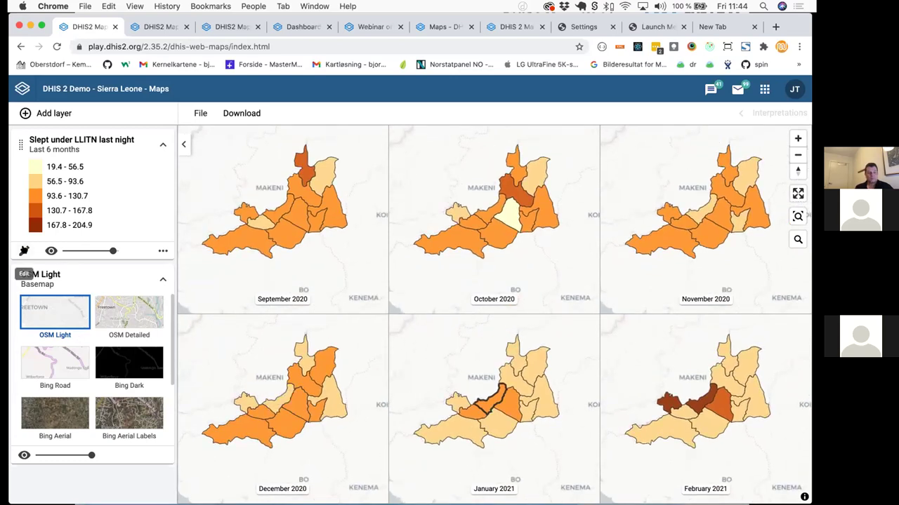
# Edit the thematic layer to display its periods as Single (aggregate) and update the layer.
pyautogui.click(24, 250)
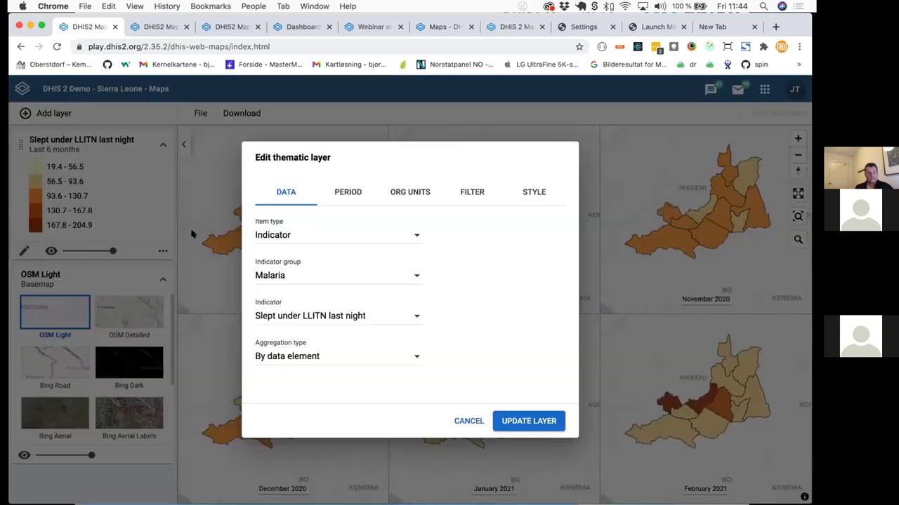
pyautogui.click(340, 191)
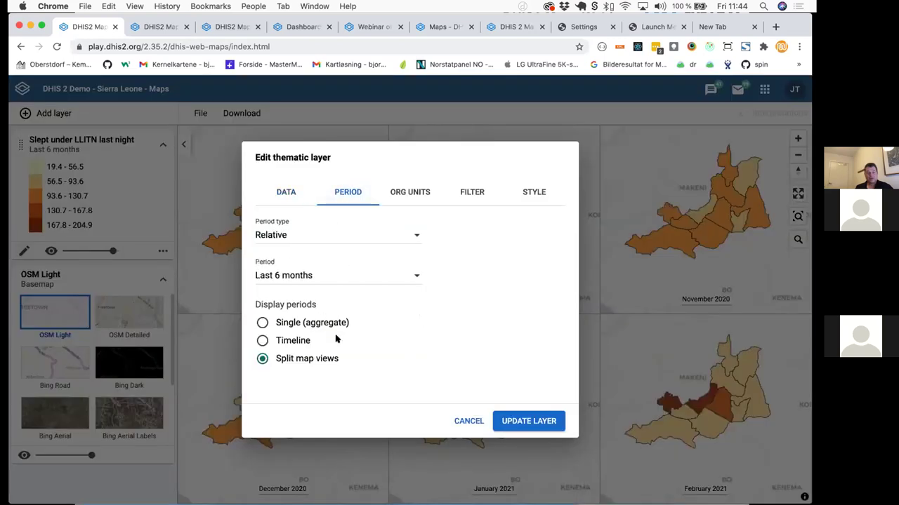
pyautogui.click(261, 322)
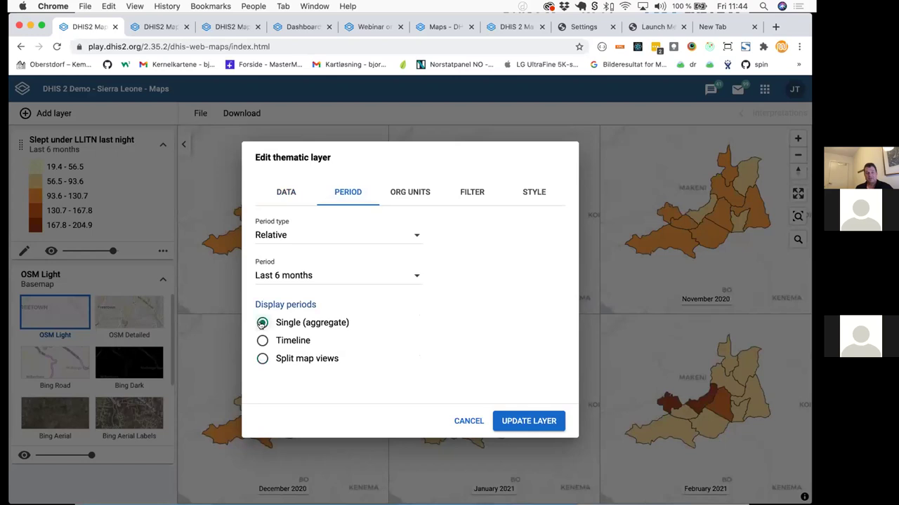
pyautogui.click(395, 192)
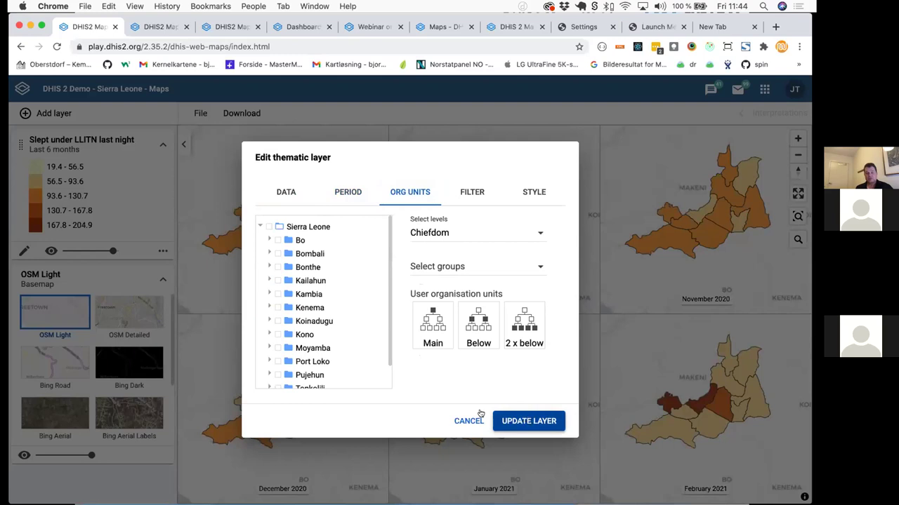
pyautogui.click(515, 420)
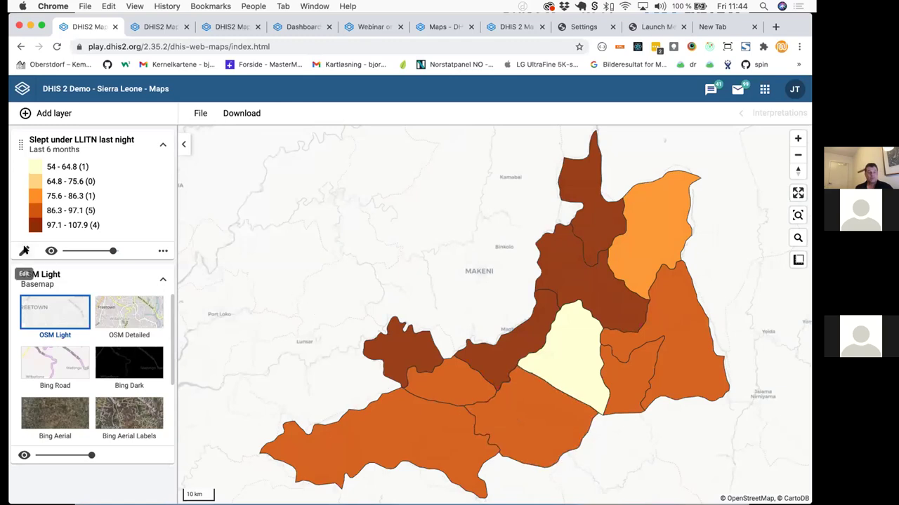
pyautogui.click(24, 251)
pyautogui.click(400, 195)
pyautogui.scroll(-1, 307, 285)
pyautogui.scroll(1, 306, 285)
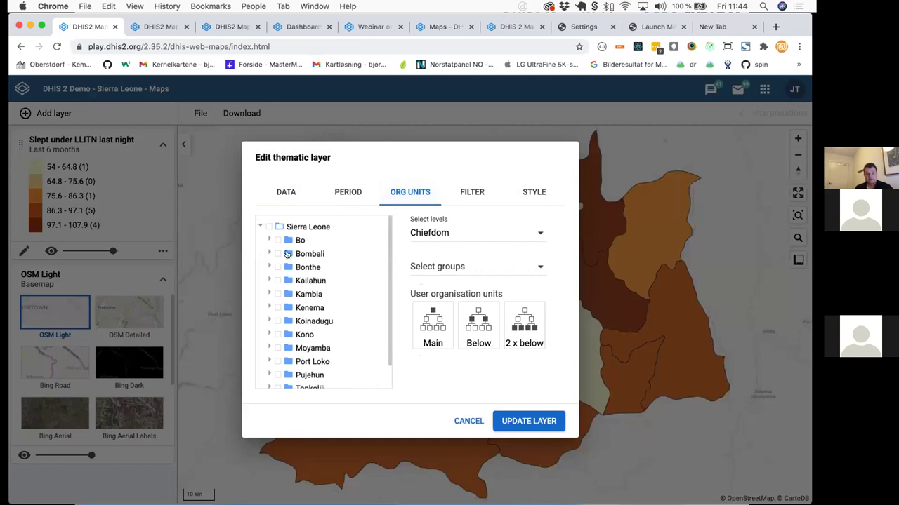
pyautogui.click(231, 127)
pyautogui.click(198, 116)
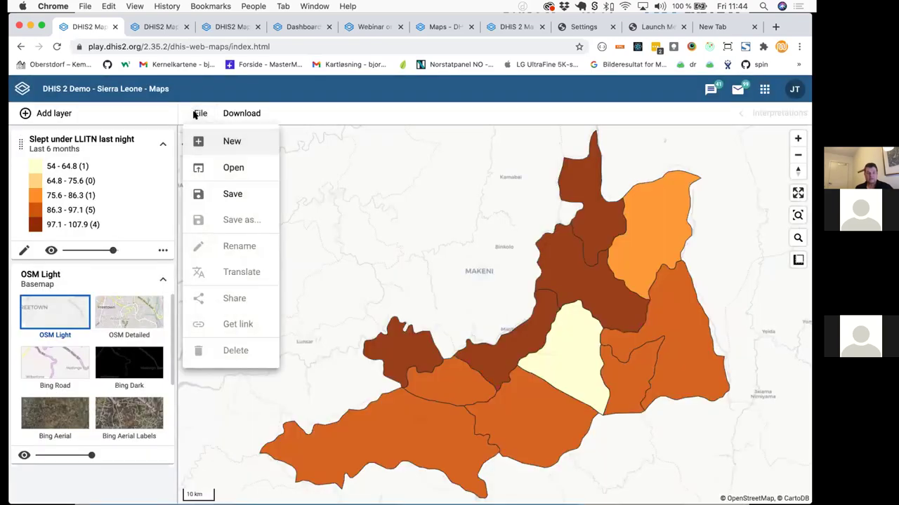
pyautogui.click(198, 115)
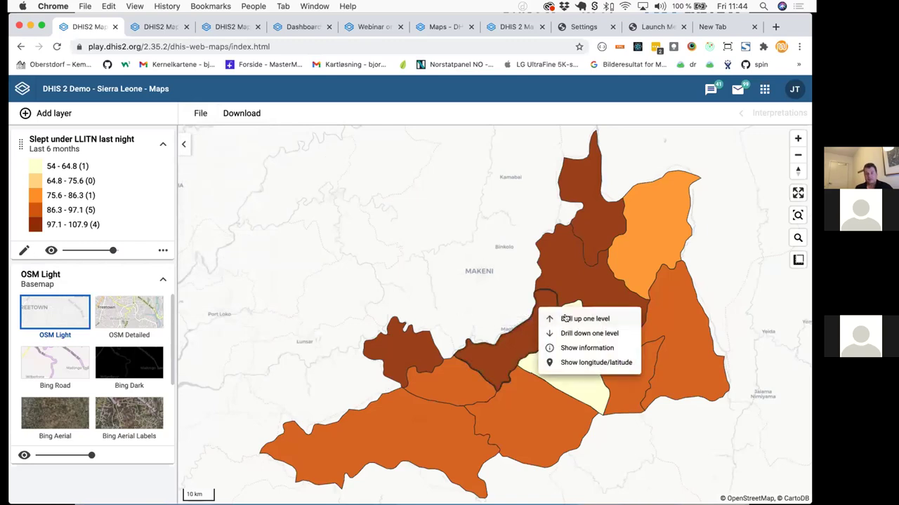
# Drill up one level on the map, and edit the thematic layer to use only the Chiefdom organisation unit level.
pyautogui.click(565, 319)
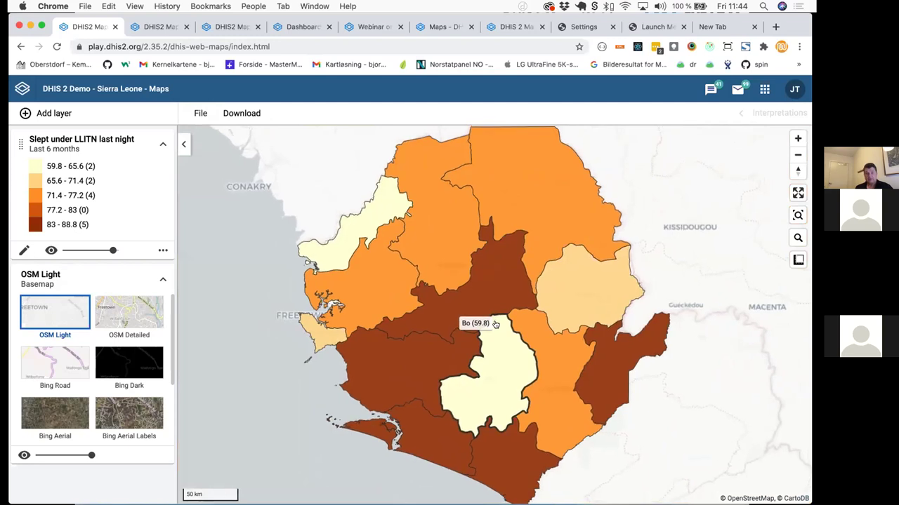
pyautogui.click(21, 251)
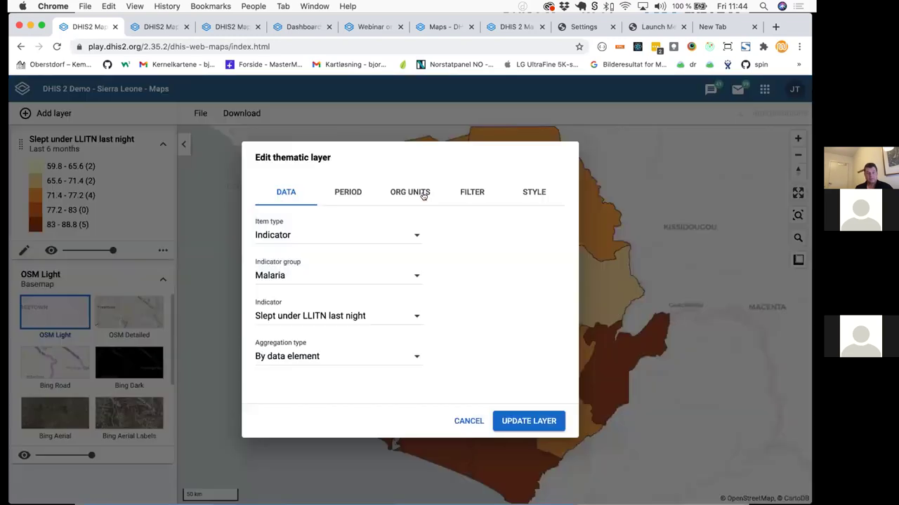
pyautogui.click(422, 195)
pyautogui.click(441, 233)
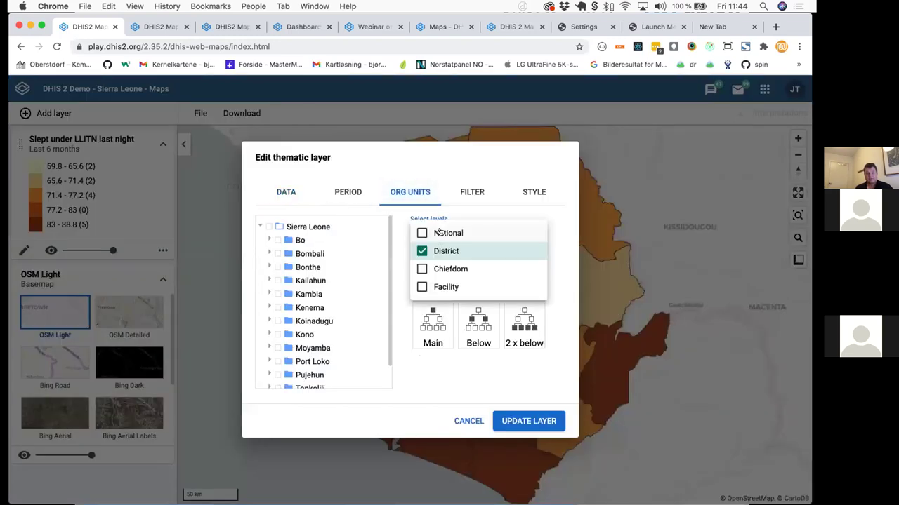
pyautogui.click(441, 269)
pyautogui.click(441, 251)
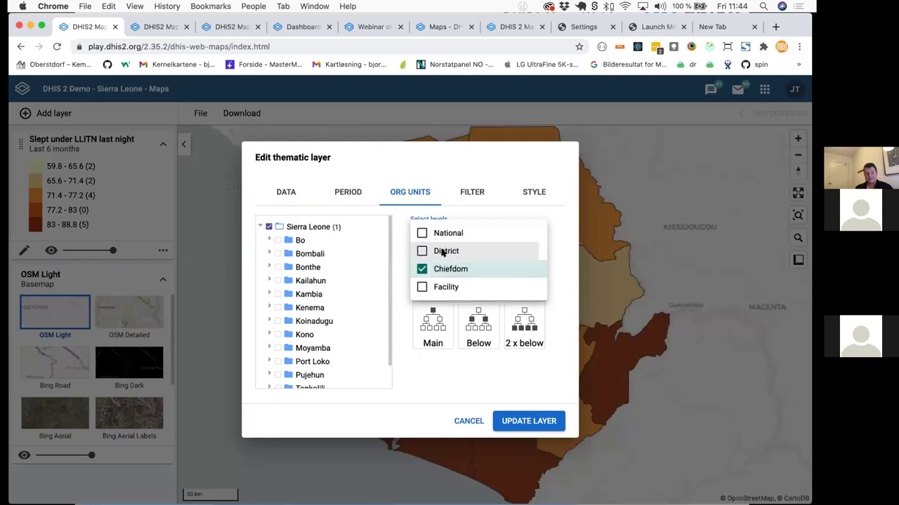
pyautogui.click(522, 423)
pyautogui.click(525, 420)
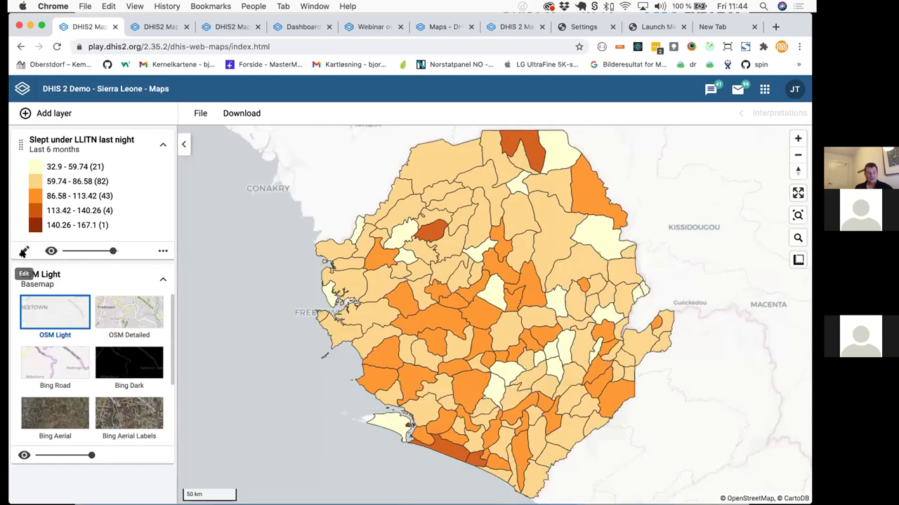
# Add a Facility Ownership filter limited to Public facilities to the thematic layer and update the layer.
pyautogui.click(24, 251)
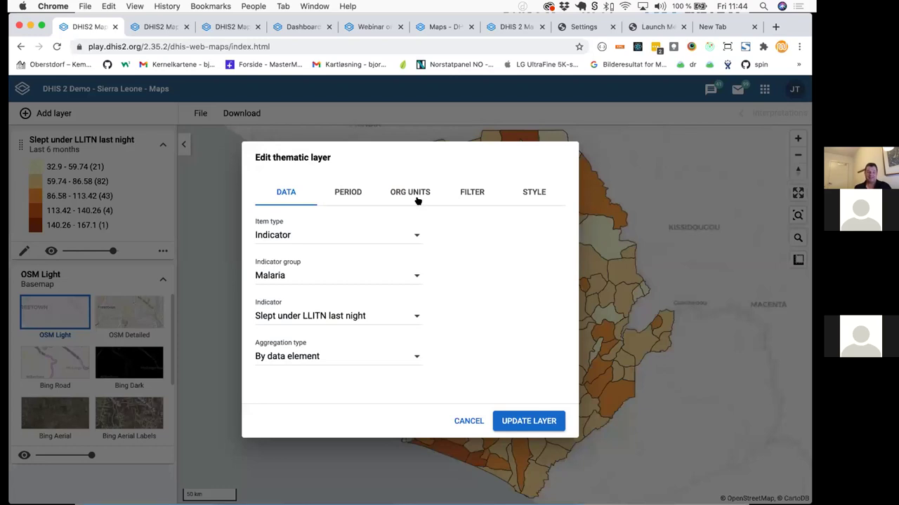
pyautogui.click(466, 193)
pyautogui.click(294, 230)
pyautogui.click(295, 240)
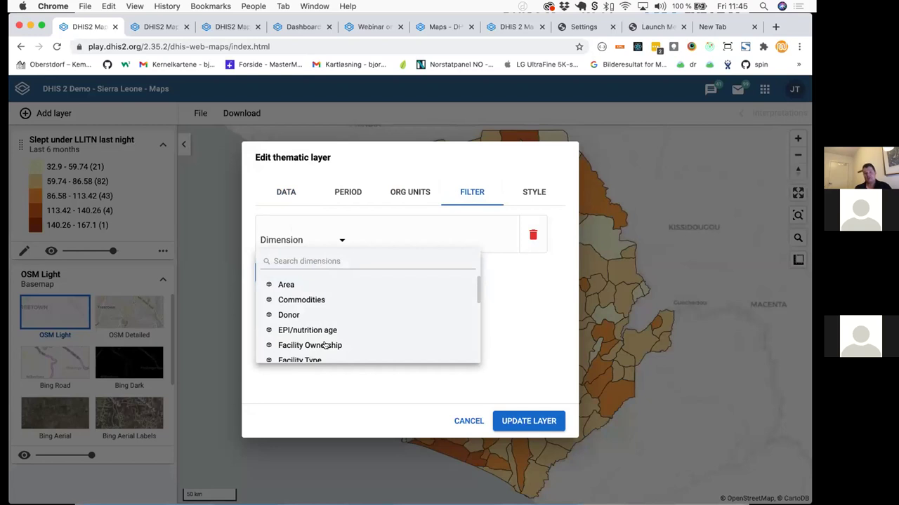
pyautogui.click(324, 345)
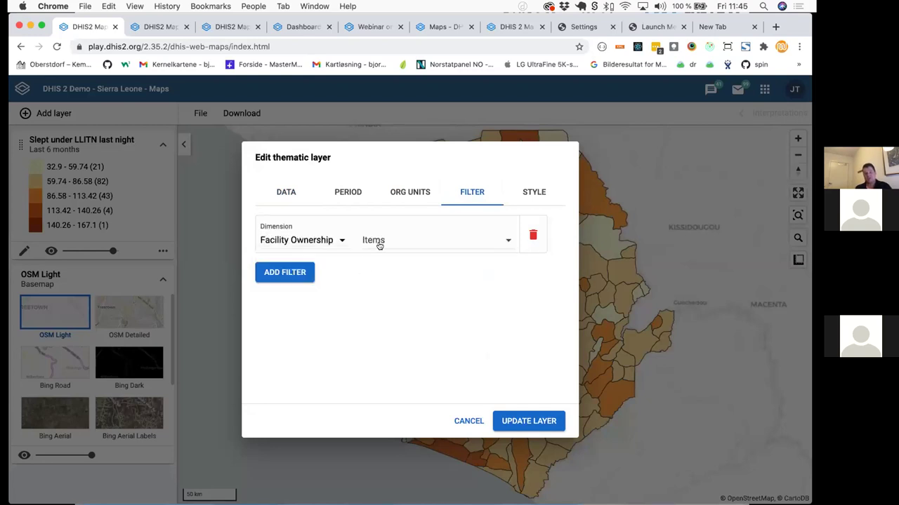
pyautogui.click(386, 239)
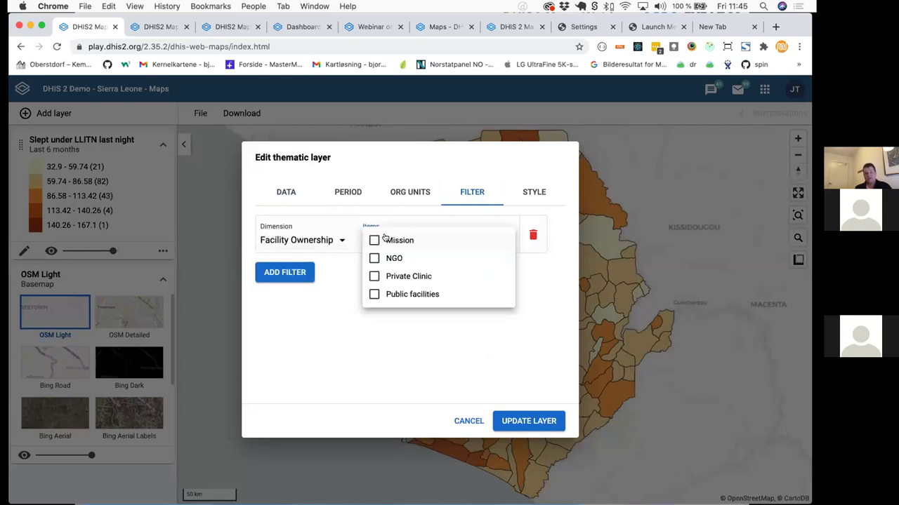
pyautogui.click(391, 296)
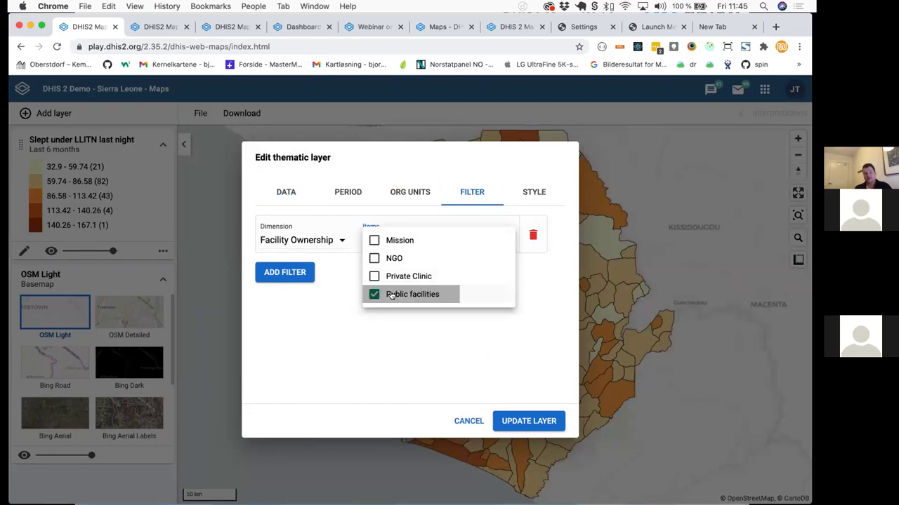
pyautogui.click(535, 421)
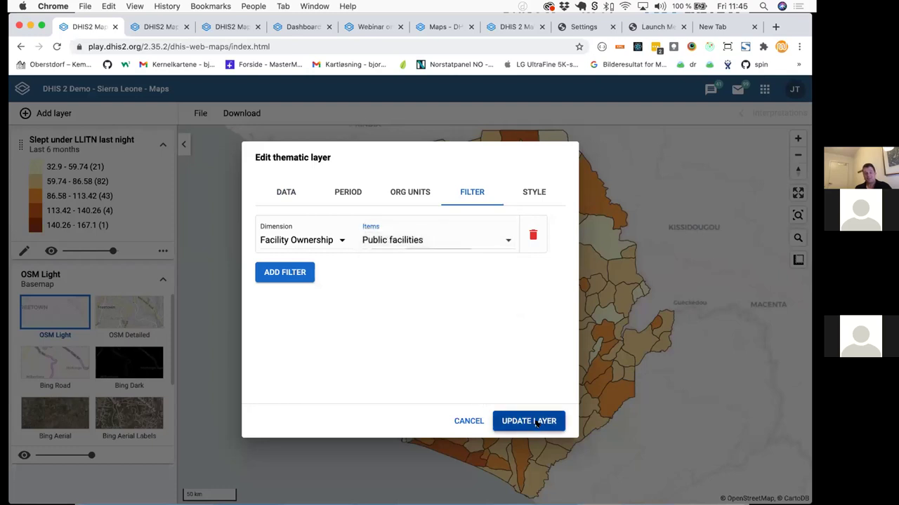
pyautogui.click(535, 421)
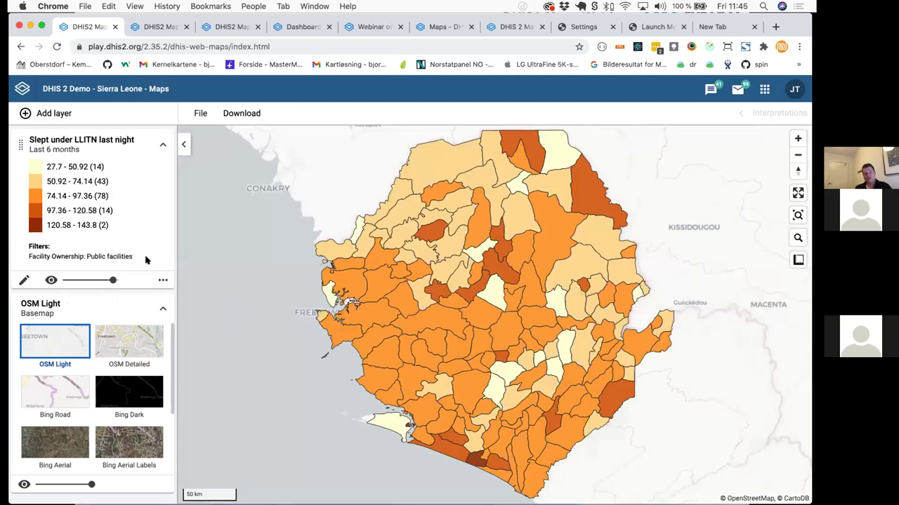
pyautogui.moveTo(132, 256); pyautogui.dragTo(82, 256)
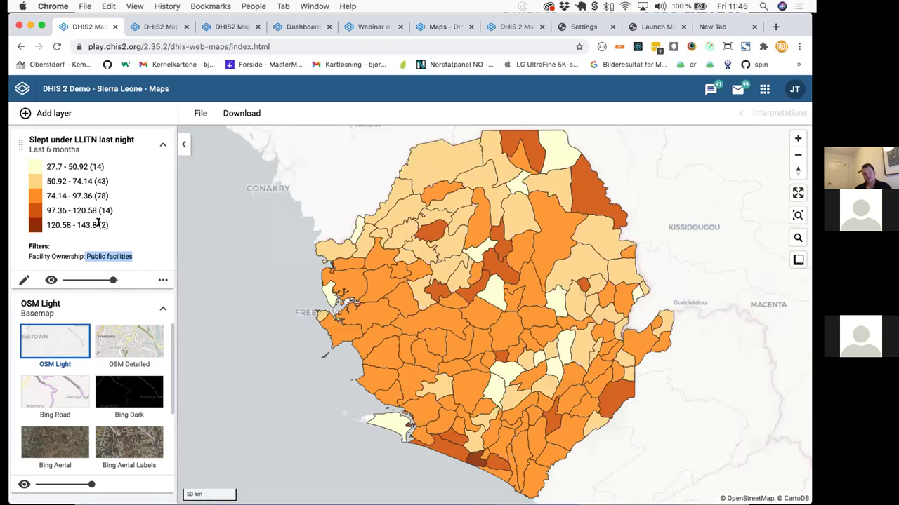
# Reopen the thematic layer for editing and remove its Facility Ownership filter.
pyautogui.click(24, 280)
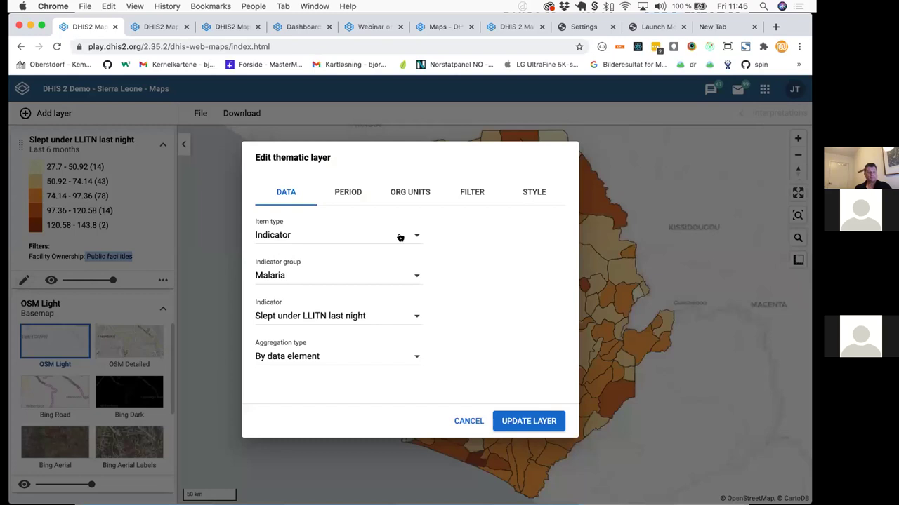
pyautogui.click(468, 191)
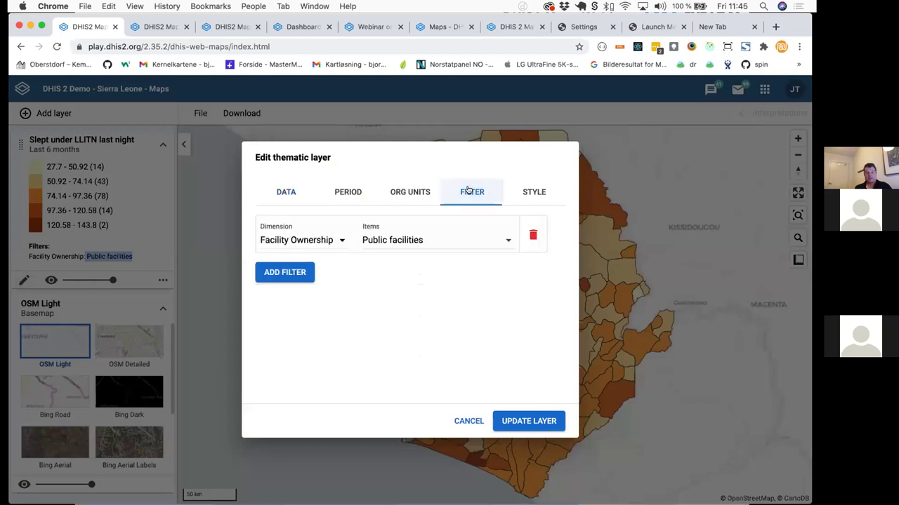
pyautogui.click(531, 235)
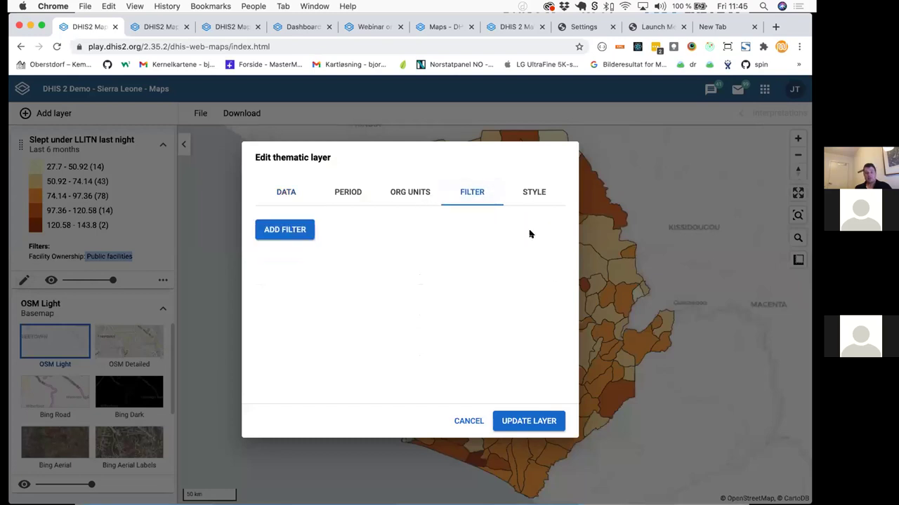
# Browse the legend sets offered for a predefined color legend in the layer style, and switch back to the automatic color legend.
pyautogui.click(529, 190)
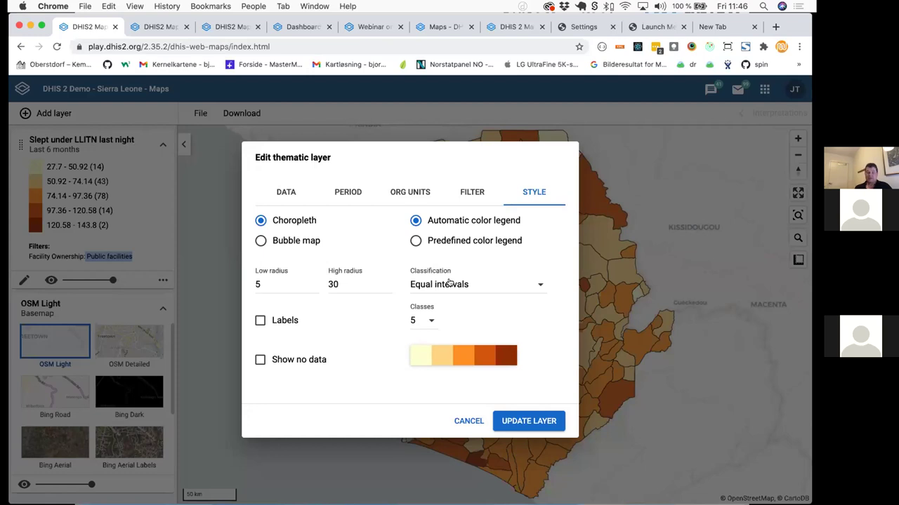
pyautogui.click(443, 242)
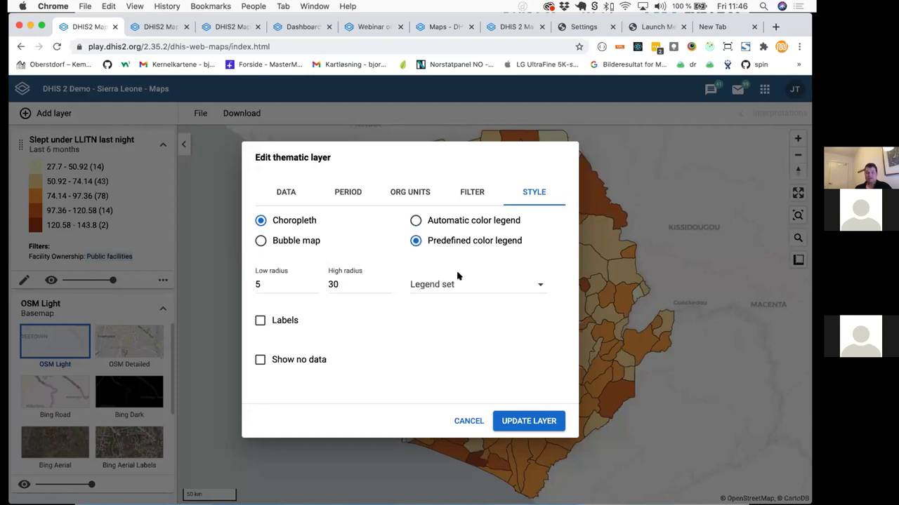
pyautogui.click(453, 285)
pyautogui.scroll(-3, 464, 337)
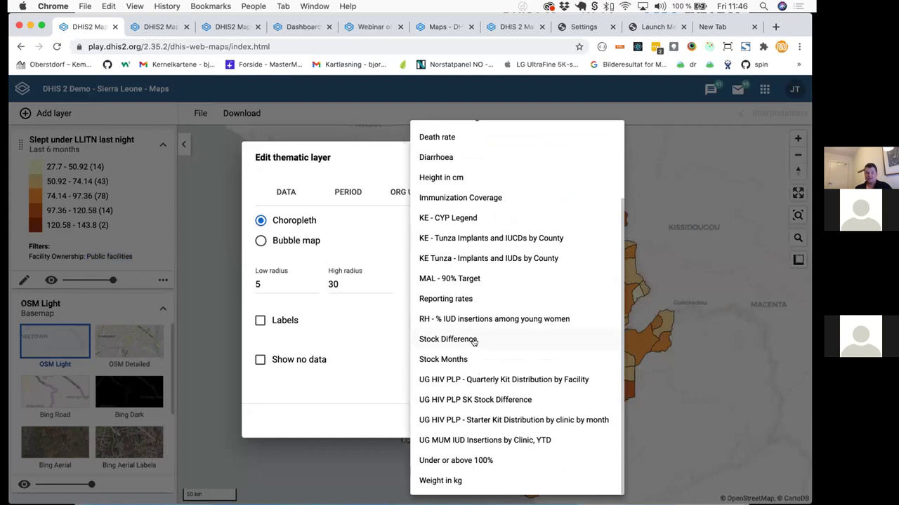
pyautogui.scroll(3, 474, 340)
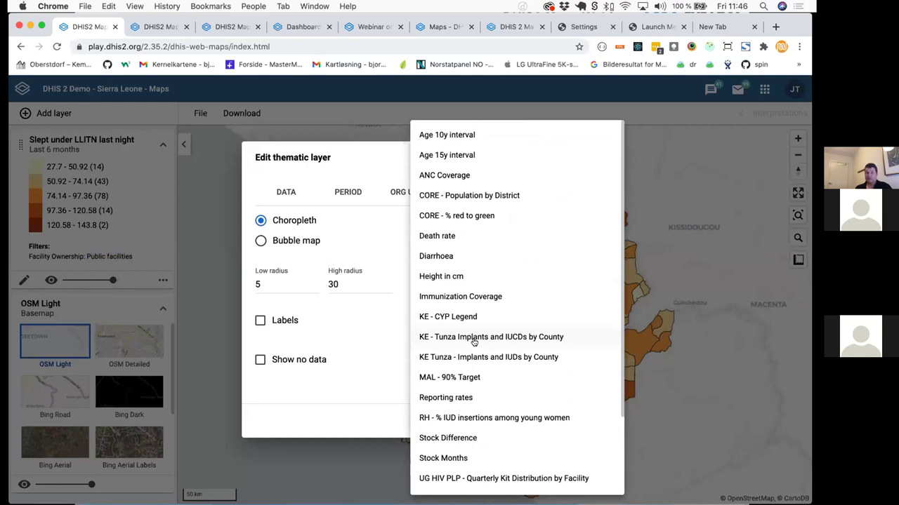
pyautogui.click(378, 334)
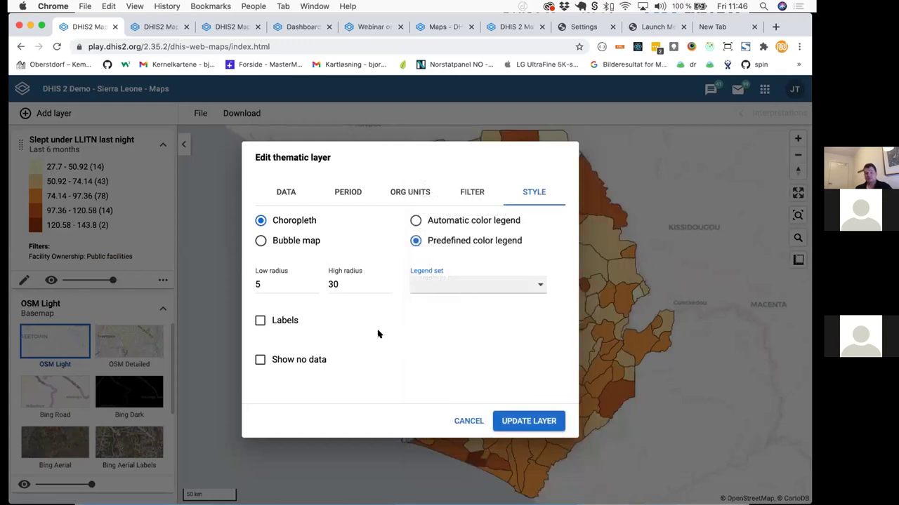
pyautogui.click(456, 221)
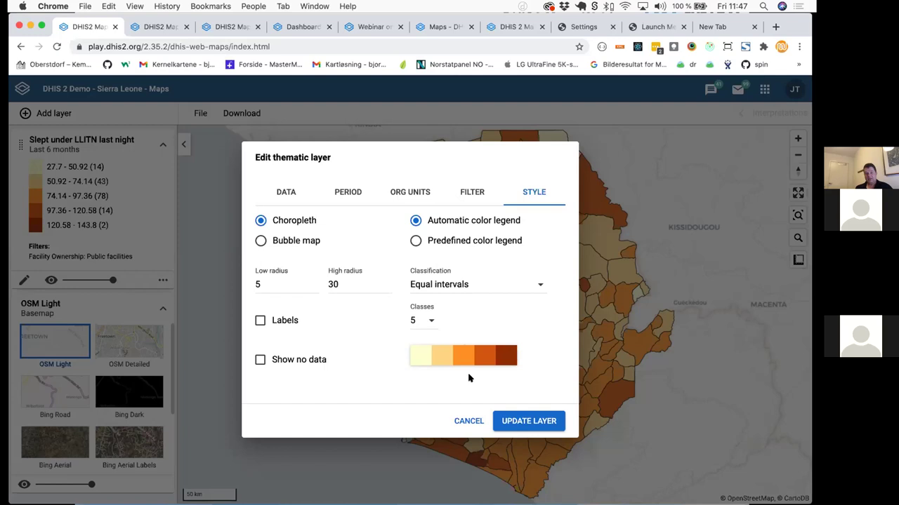
# Discard the pending layer edits, and update the thematic layer with the Equal counts classification.
pyautogui.click(464, 420)
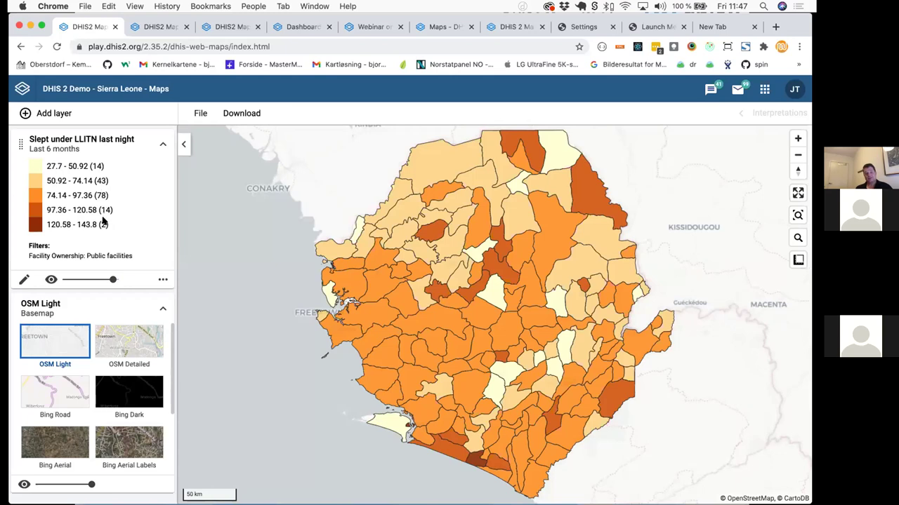
pyautogui.click(23, 281)
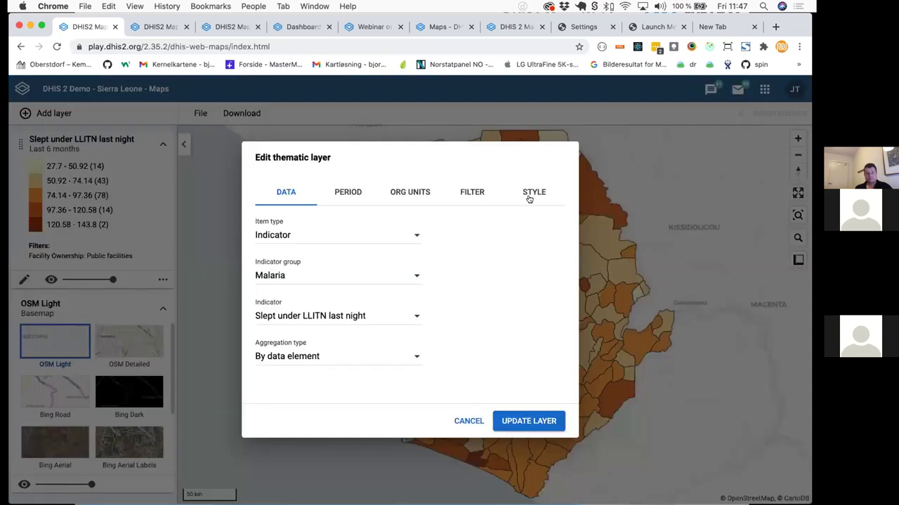
pyautogui.click(529, 196)
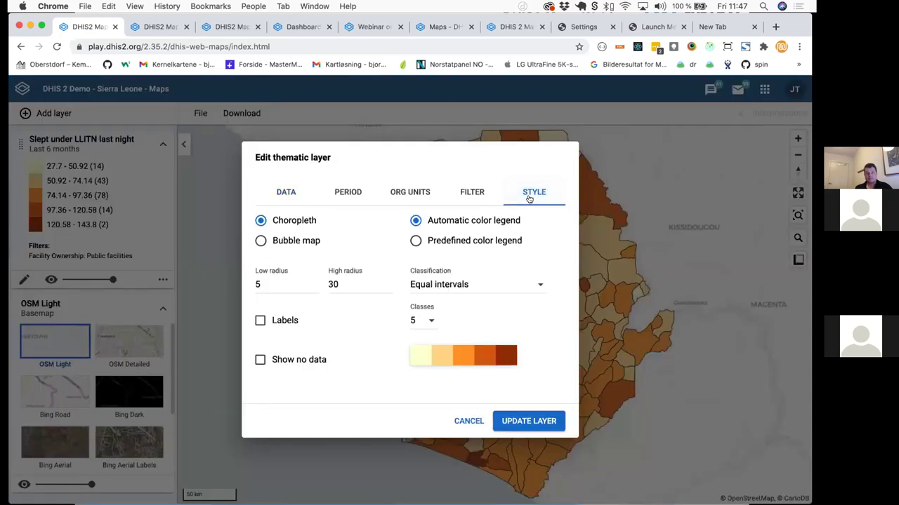
pyautogui.click(457, 288)
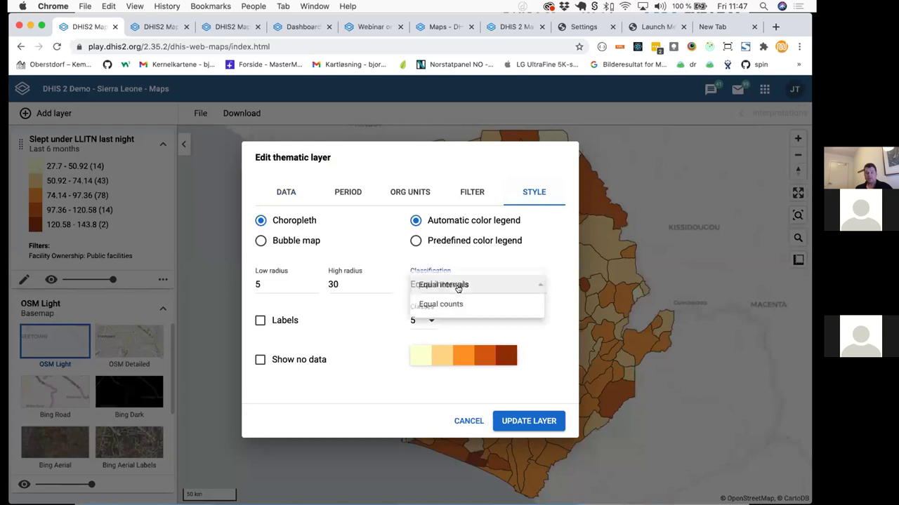
pyautogui.click(458, 305)
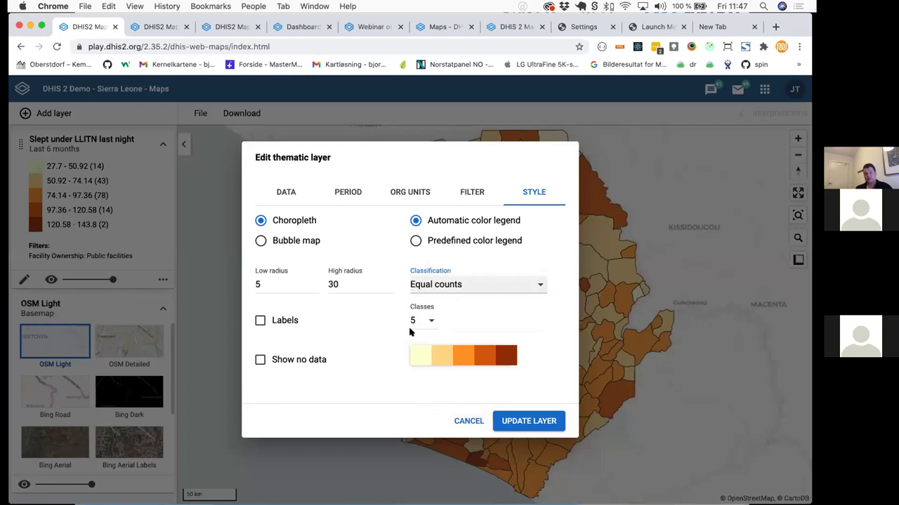
pyautogui.click(520, 422)
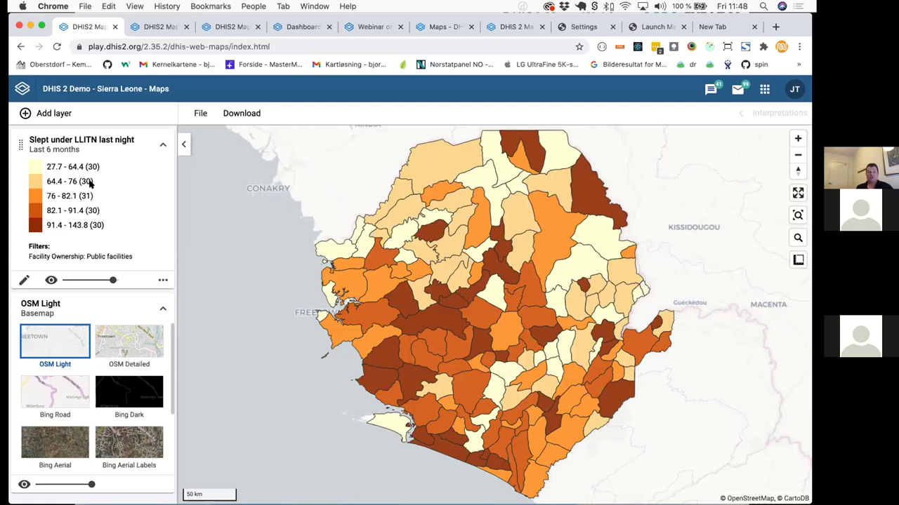
# Edit the thematic layer's style to use the Equal intervals classification and update the layer.
pyautogui.click(23, 281)
pyautogui.click(528, 192)
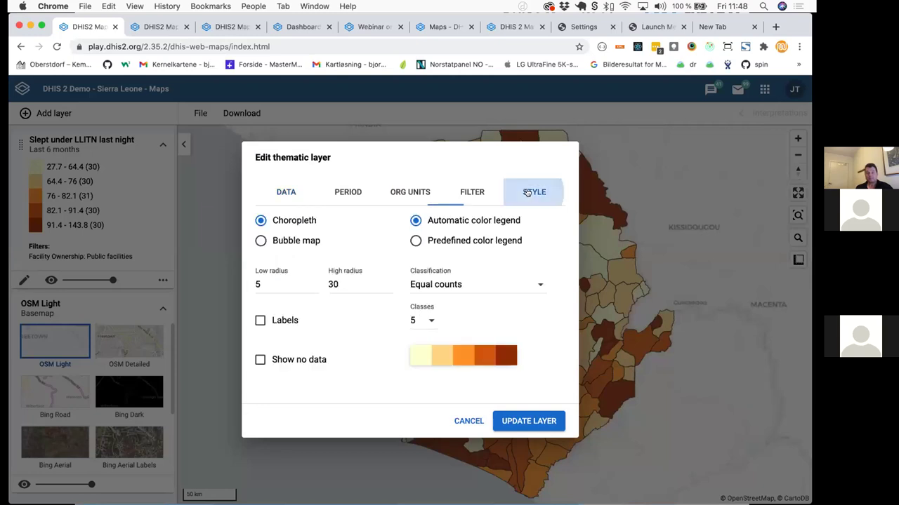
pyautogui.click(469, 285)
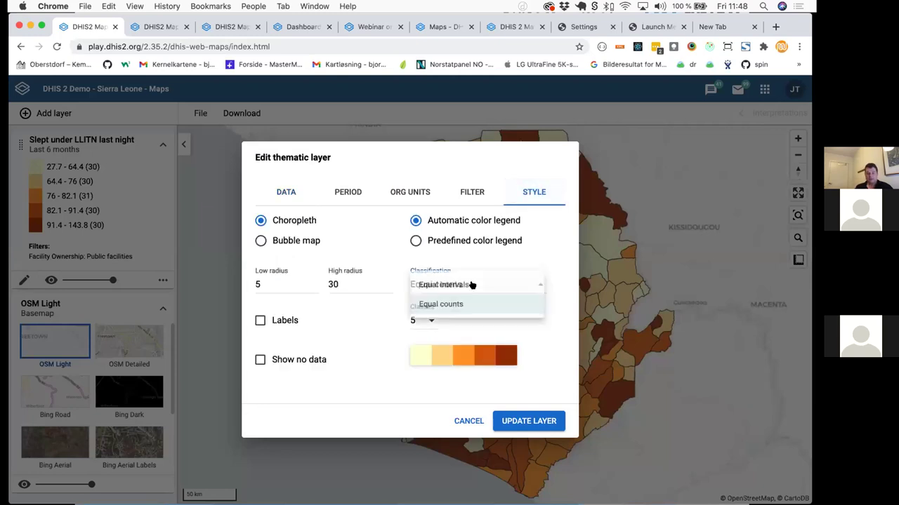
pyautogui.click(463, 286)
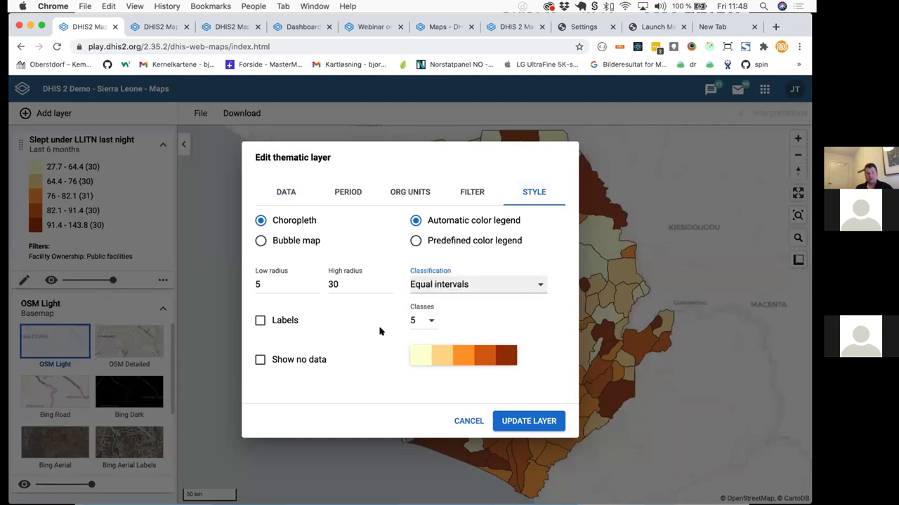
pyautogui.click(518, 420)
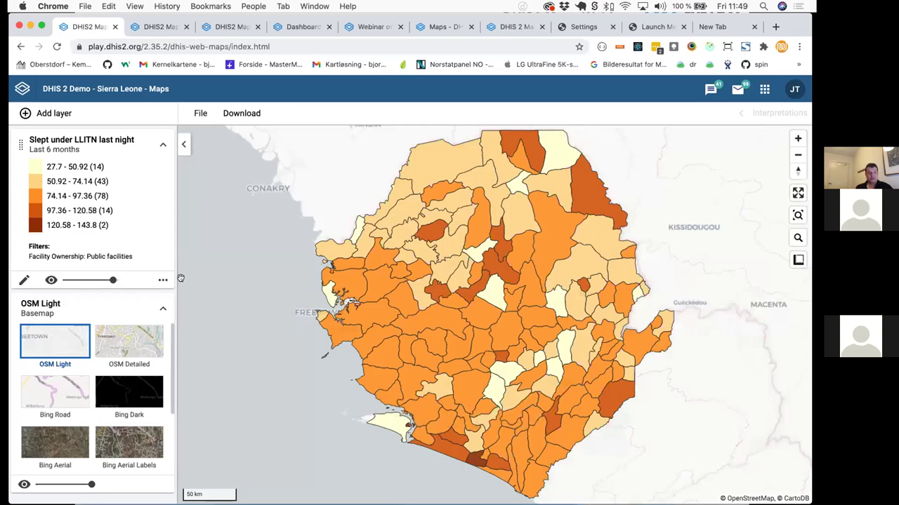
# Open the data table of the Slept under LLITN last night layer.
pyautogui.doubleClick(103, 225)
pyautogui.click(162, 281)
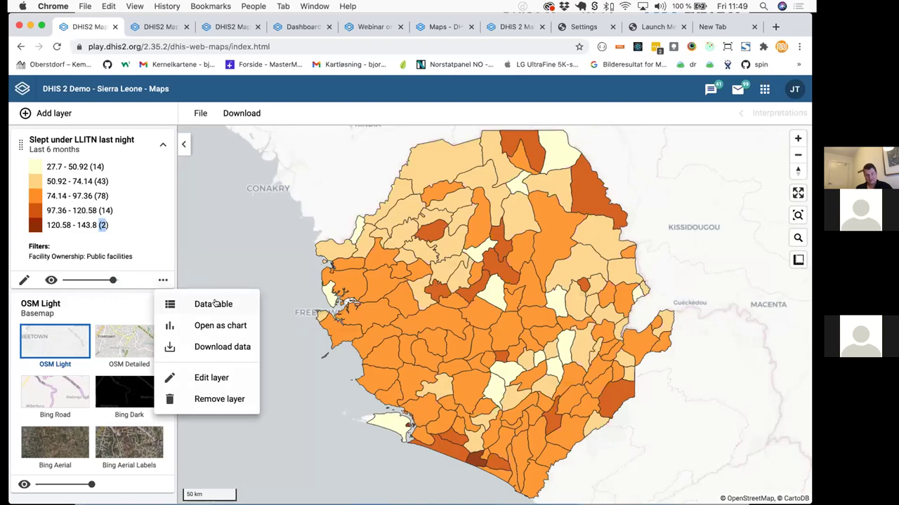
pyautogui.click(160, 281)
pyautogui.click(160, 280)
pyautogui.click(200, 303)
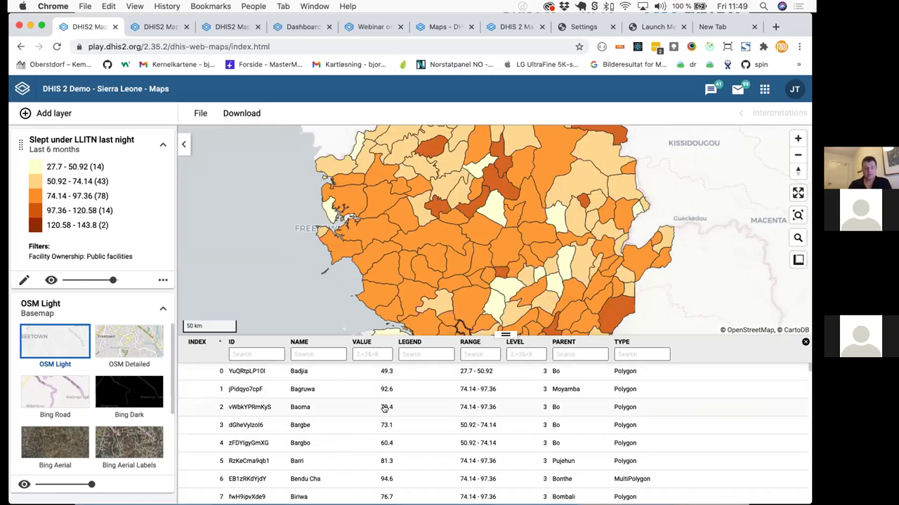
# Filter the data table by the name "Bo", and clear the name filter.
pyautogui.click(307, 354)
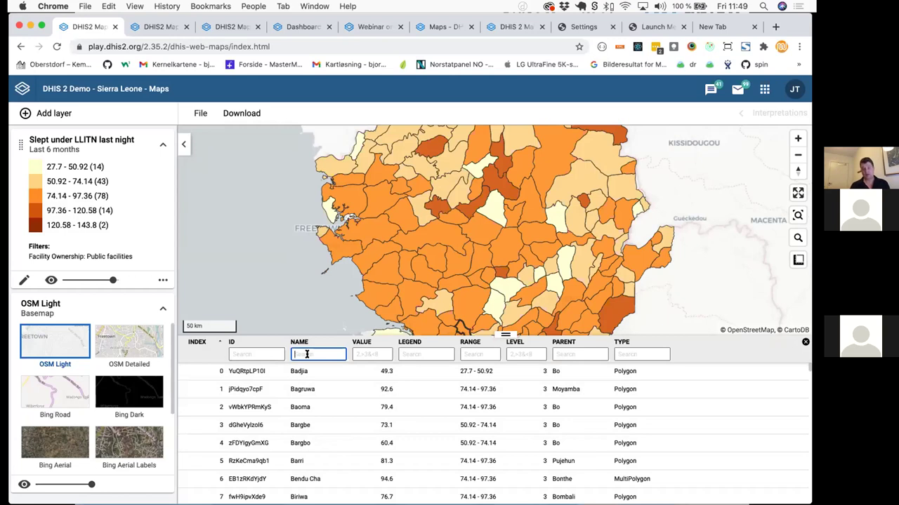
pyautogui.write('Bo')
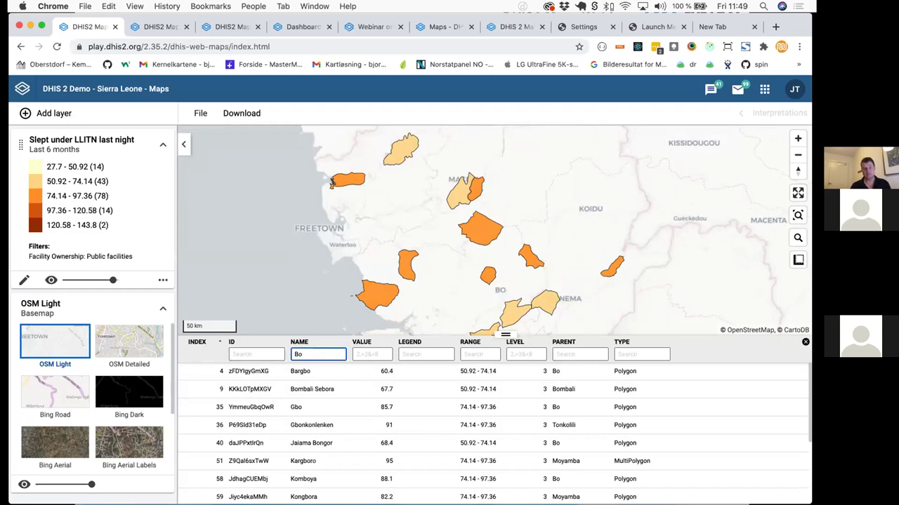
pyautogui.press('BackSpace')
pyautogui.press('BackSpace')
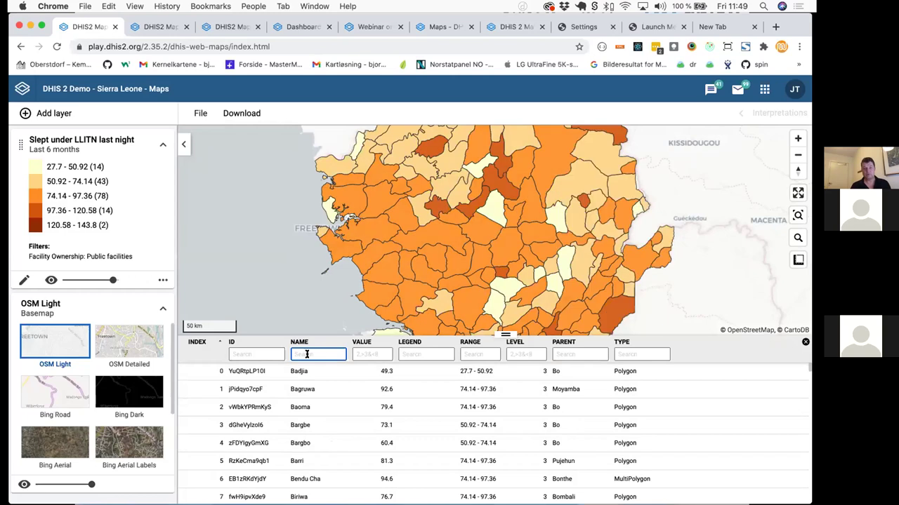
# Filter the data table to areas with a value of <50 and view them on the map.
pyautogui.click(364, 354)
pyautogui.scroll(-2, 690, 201)
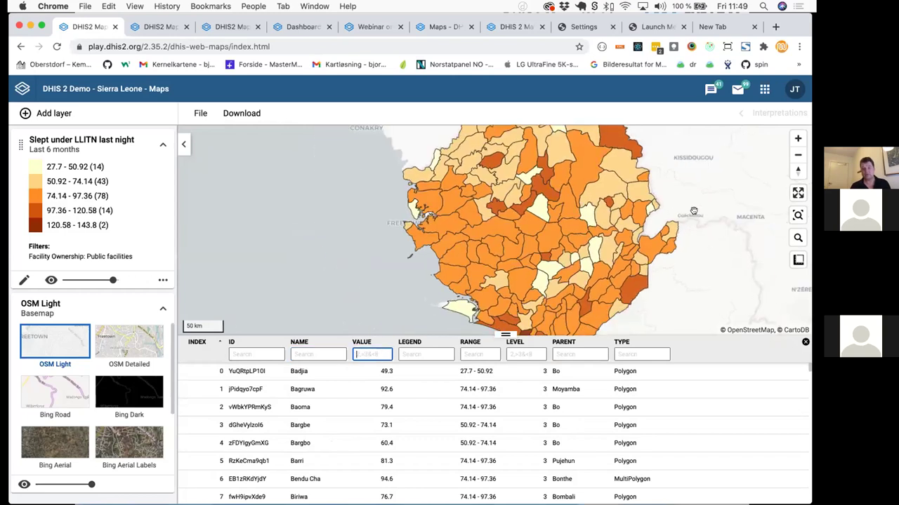
pyautogui.moveTo(627, 230); pyautogui.dragTo(675, 229)
pyautogui.click(362, 355)
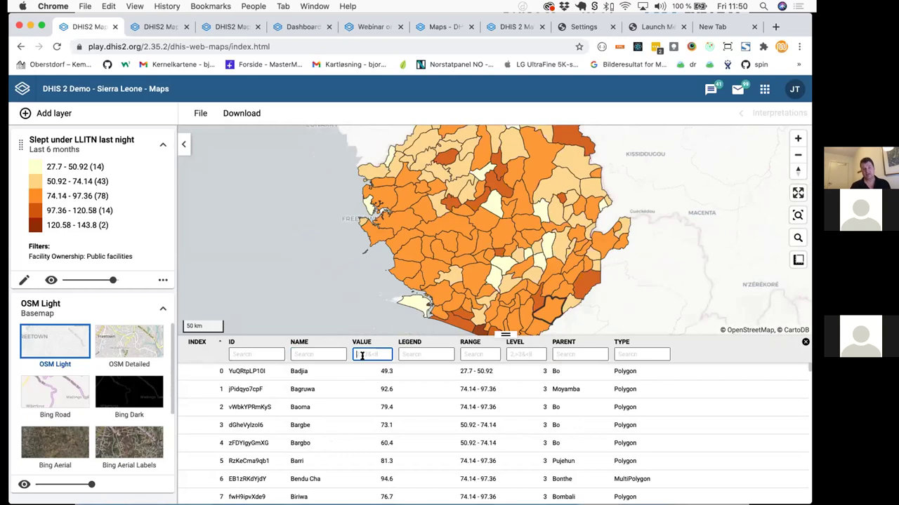
pyautogui.write('<')
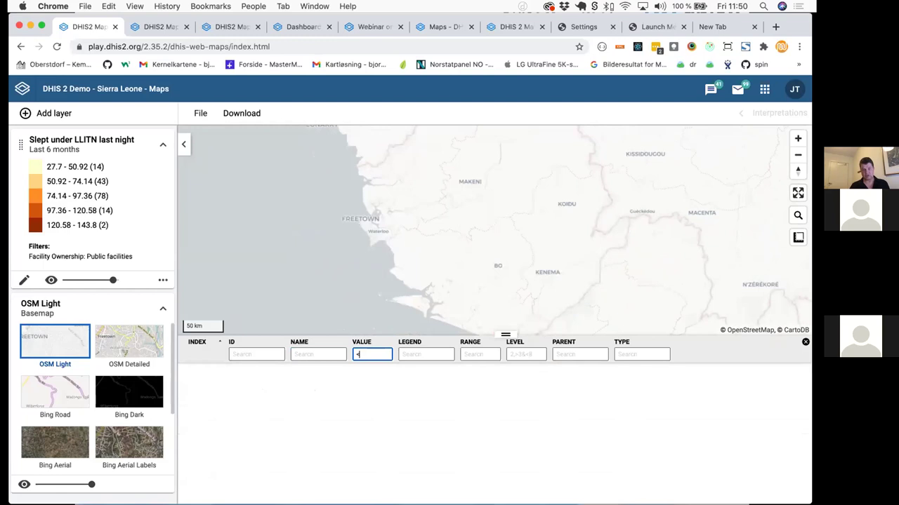
pyautogui.write('50')
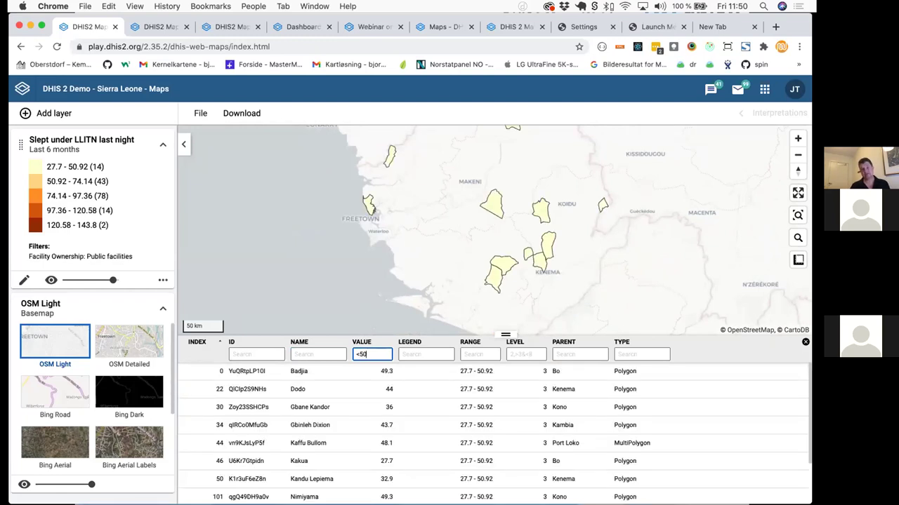
pyautogui.scroll(-1, 402, 285)
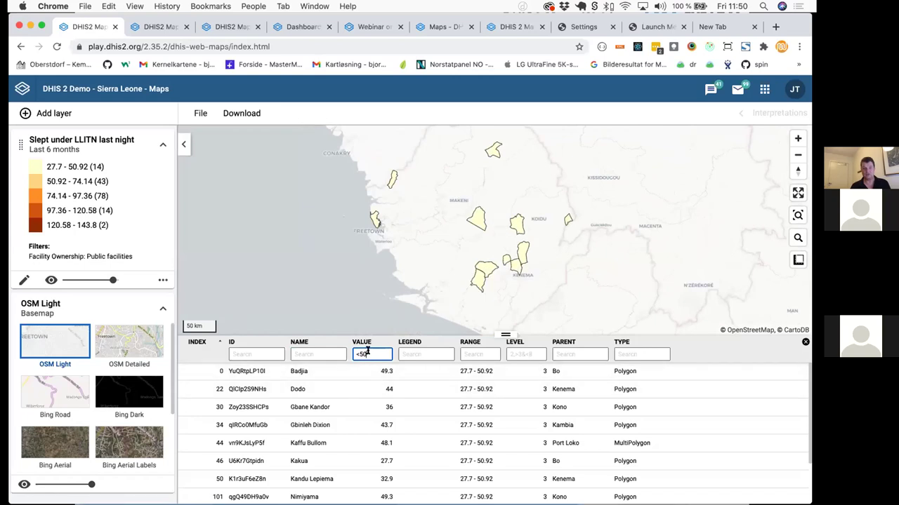
# Change the data table's value filter to <60, and clear it.
pyautogui.press('BackSpace')
pyautogui.press('BackSpace')
pyautogui.write('6')
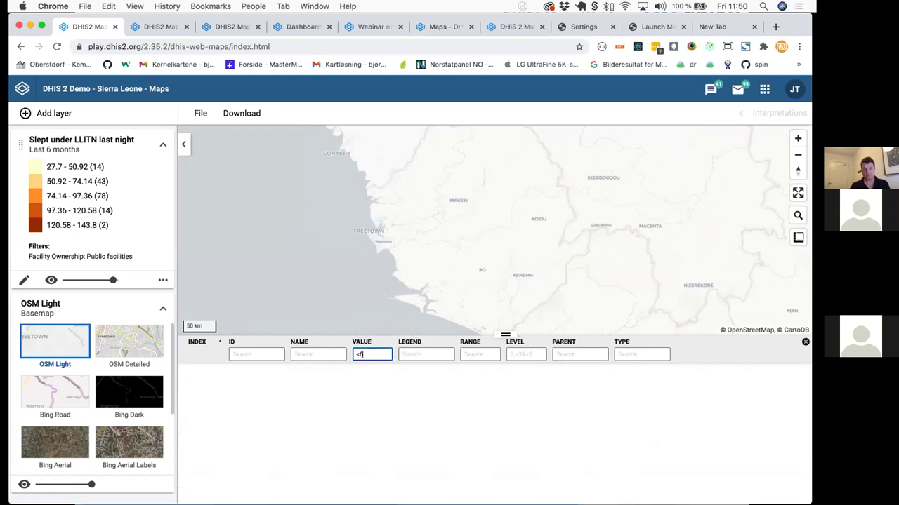
pyautogui.write('0')
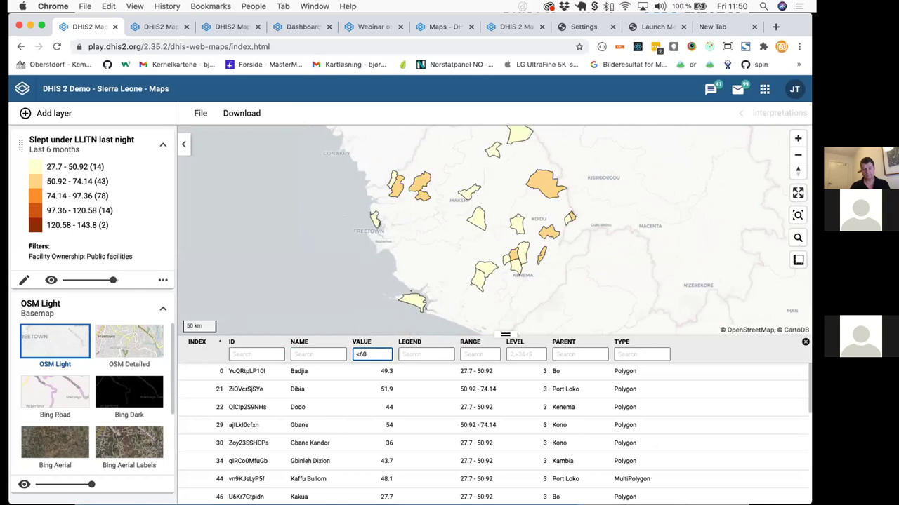
pyautogui.press('BackSpace')
pyautogui.press('BackSpace')
pyautogui.press('BackSpace')
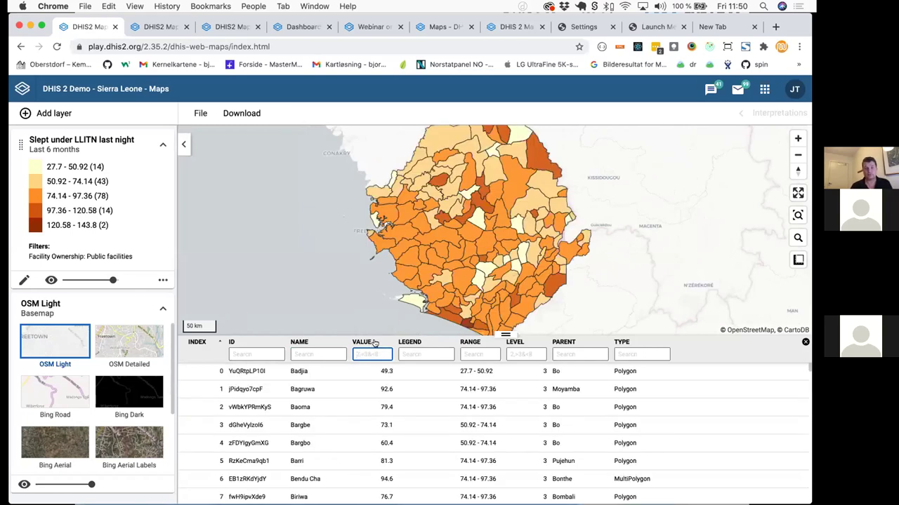
# Sort the data table by value in ascending and descending order, and inspect the BMC area on the map.
pyautogui.click(375, 343)
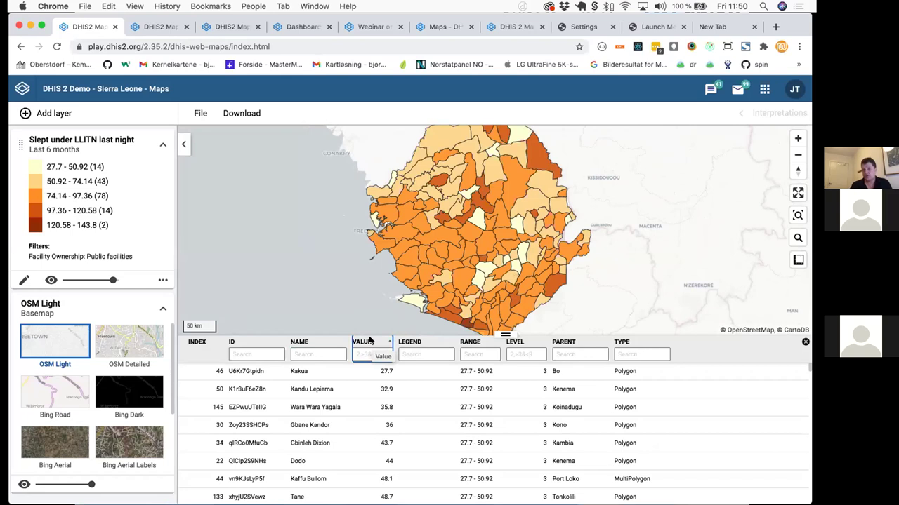
pyautogui.click(370, 341)
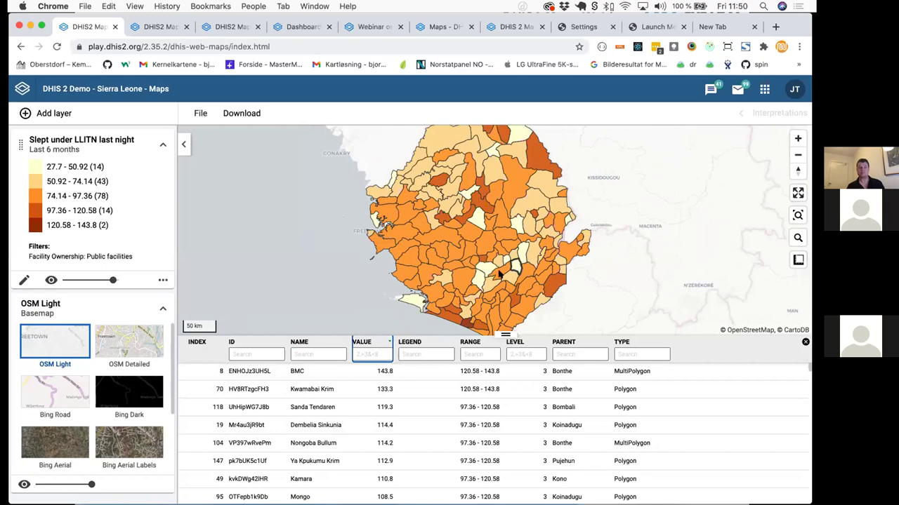
pyautogui.scroll(5, 415, 304)
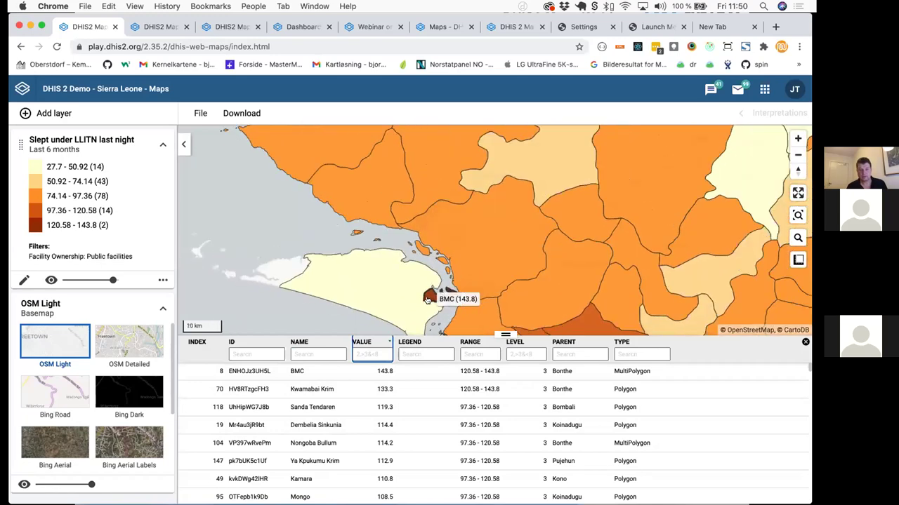
pyautogui.scroll(-5, 430, 300)
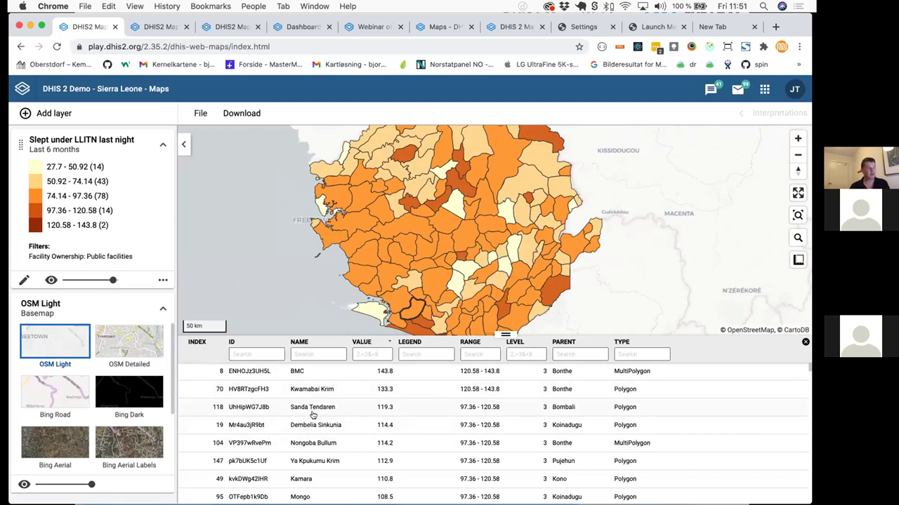
# Close the data table and start a new, empty map.
pyautogui.click(803, 339)
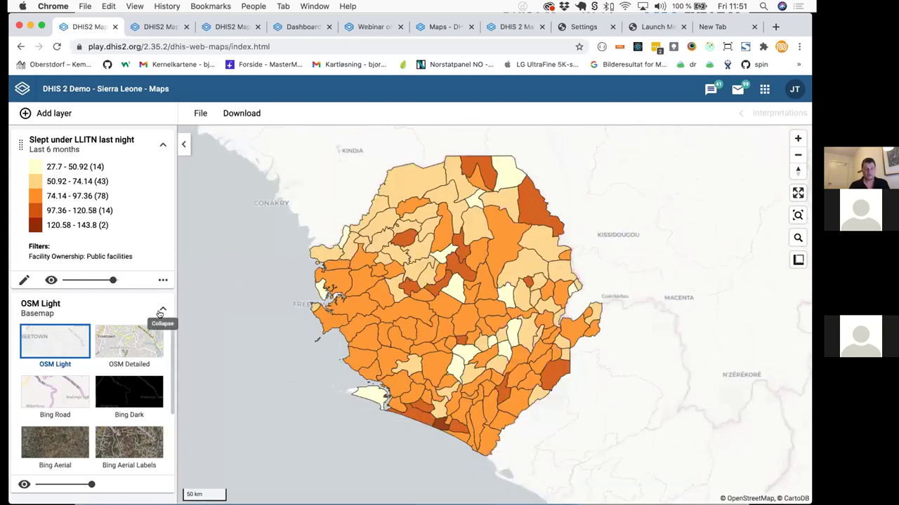
pyautogui.scroll(1, 424, 341)
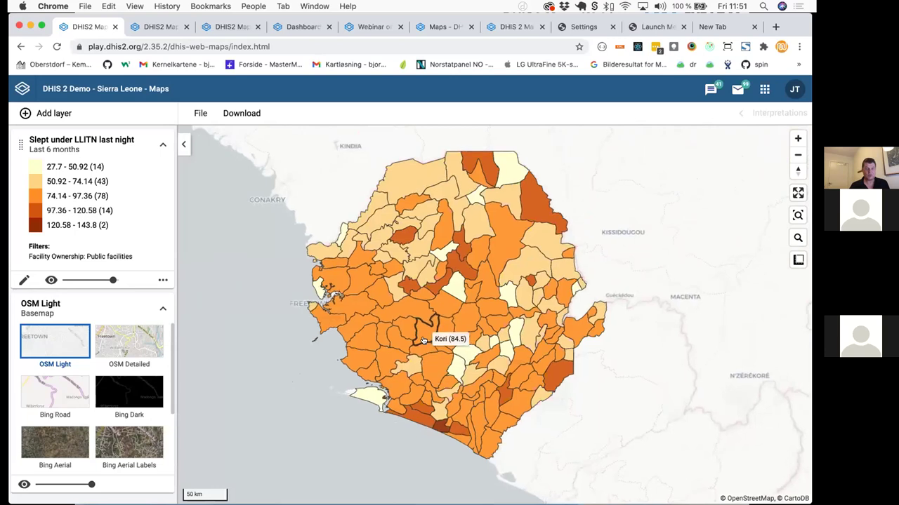
pyautogui.scroll(1, 423, 340)
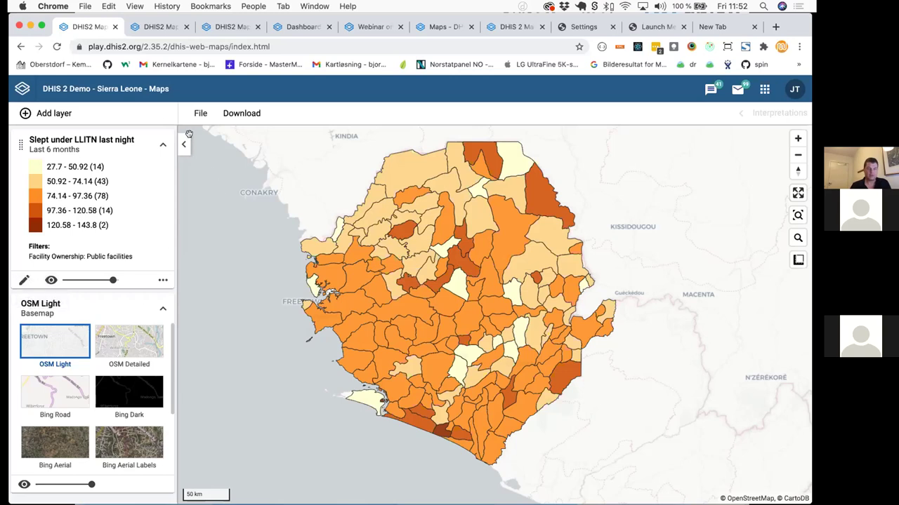
pyautogui.click(200, 113)
pyautogui.click(231, 141)
# Start a new thematic layer and set its item type to Data element.
pyautogui.click(55, 115)
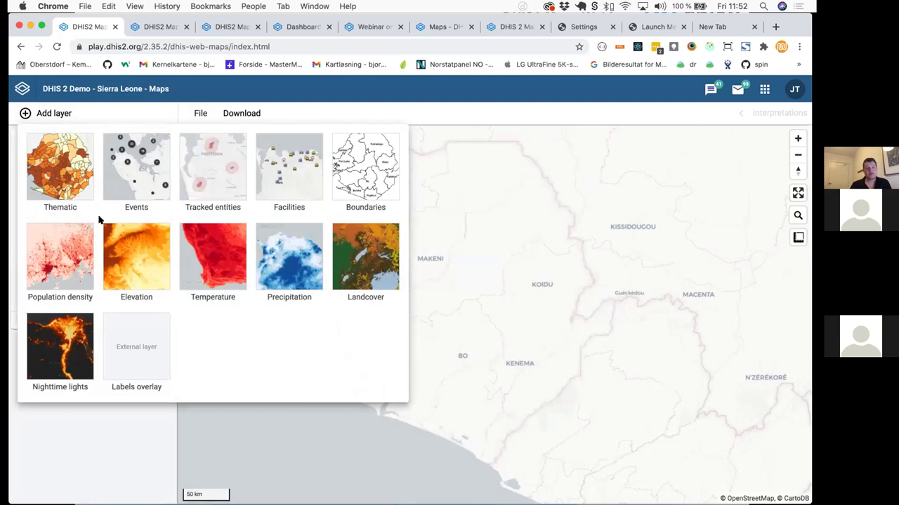
pyautogui.click(72, 183)
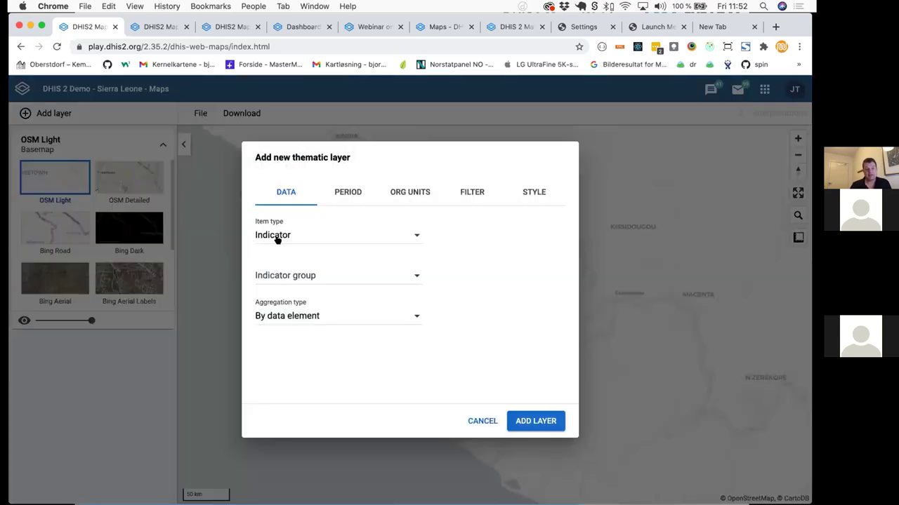
pyautogui.click(277, 238)
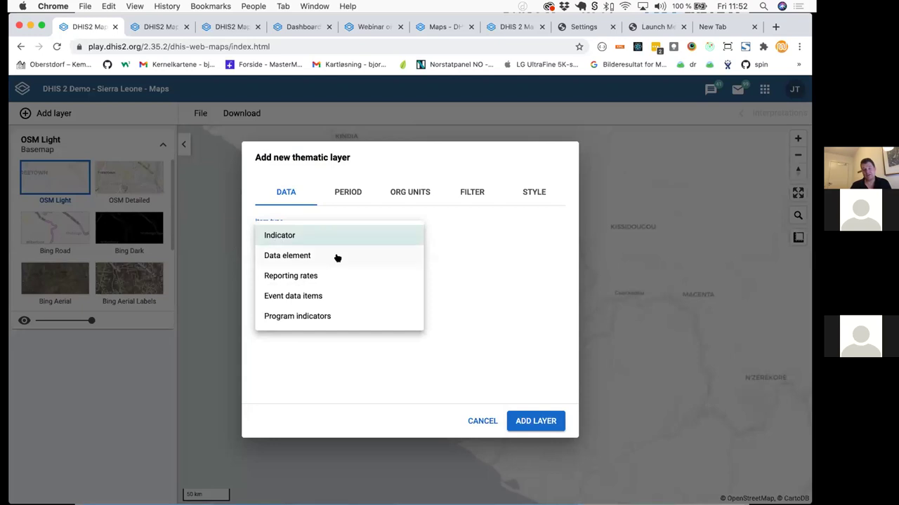
pyautogui.click(295, 257)
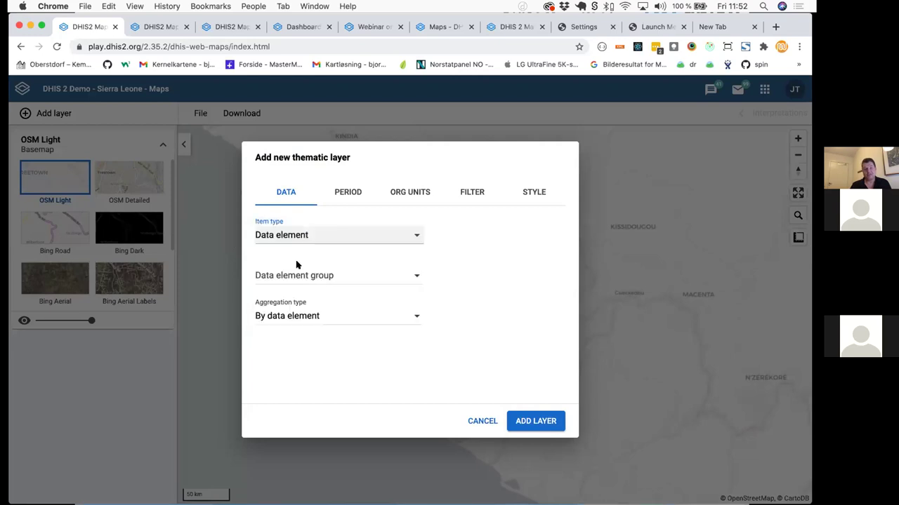
# Choose Malaria as the data element group for the new thematic layer.
pyautogui.click(296, 276)
pyautogui.scroll(-4, 305, 393)
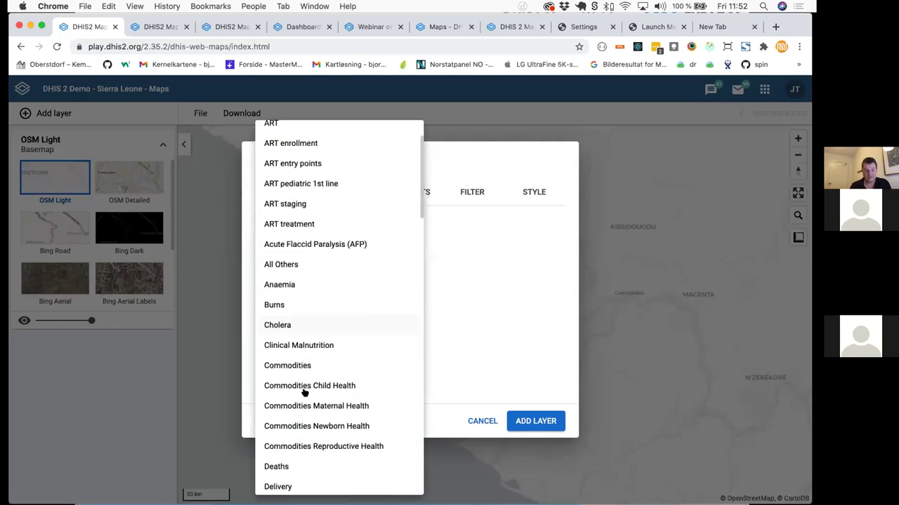
pyautogui.scroll(2, 303, 391)
pyautogui.scroll(1, 304, 393)
pyautogui.scroll(-10, 304, 393)
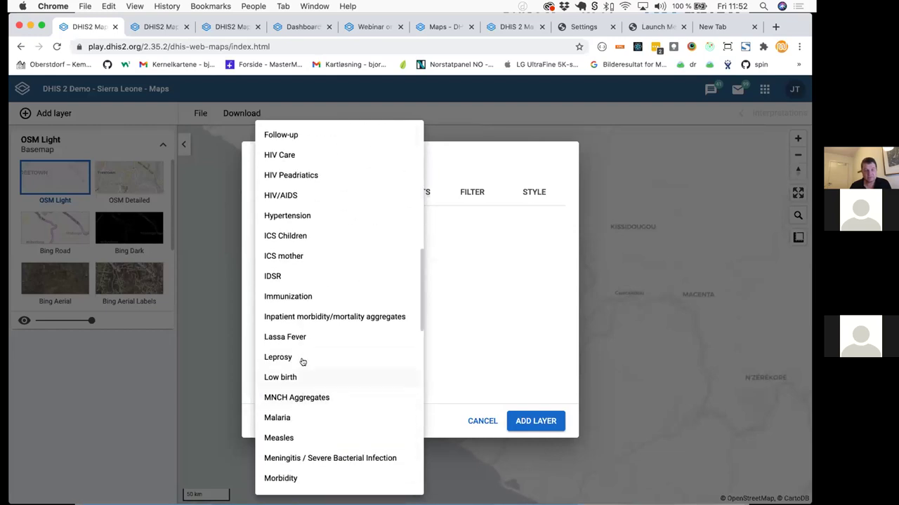
pyautogui.scroll(-1, 302, 359)
pyautogui.click(281, 405)
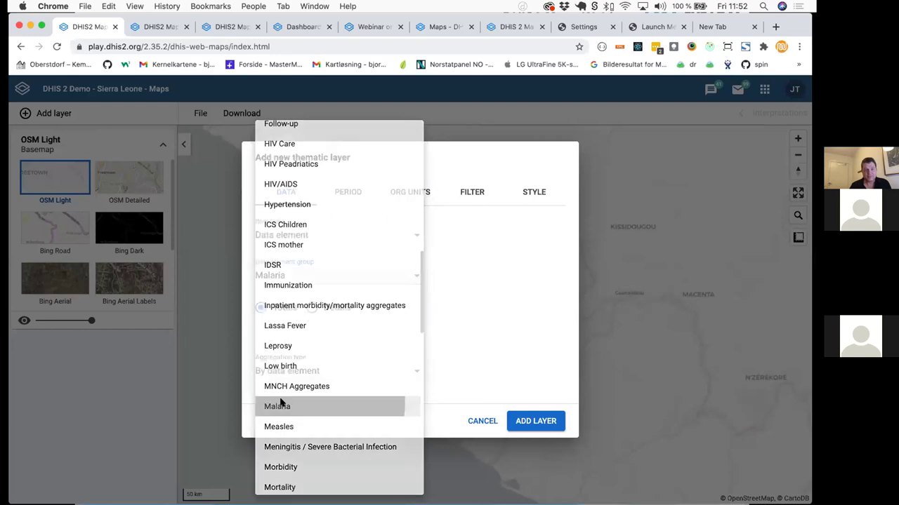
# Select the Malaria referrals data element and add the layer with the last 12 months as a single aggregate period.
pyautogui.click(304, 343)
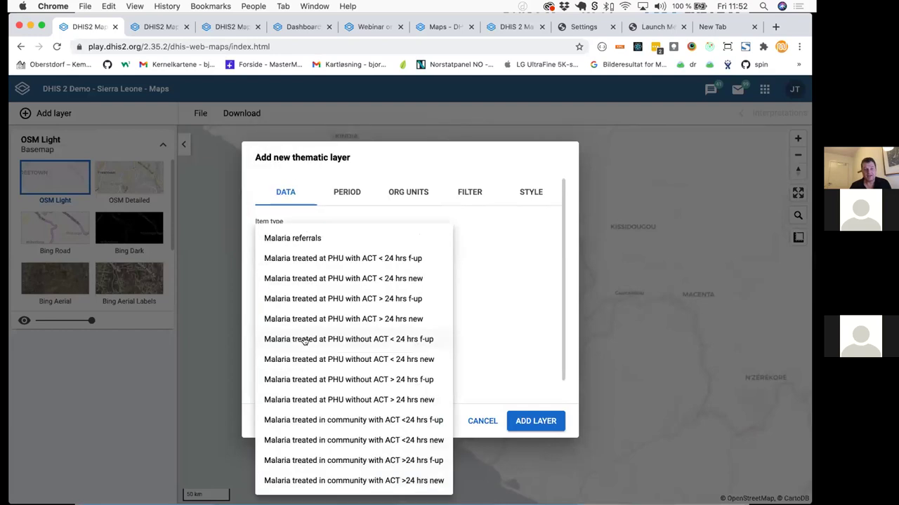
pyautogui.click(311, 240)
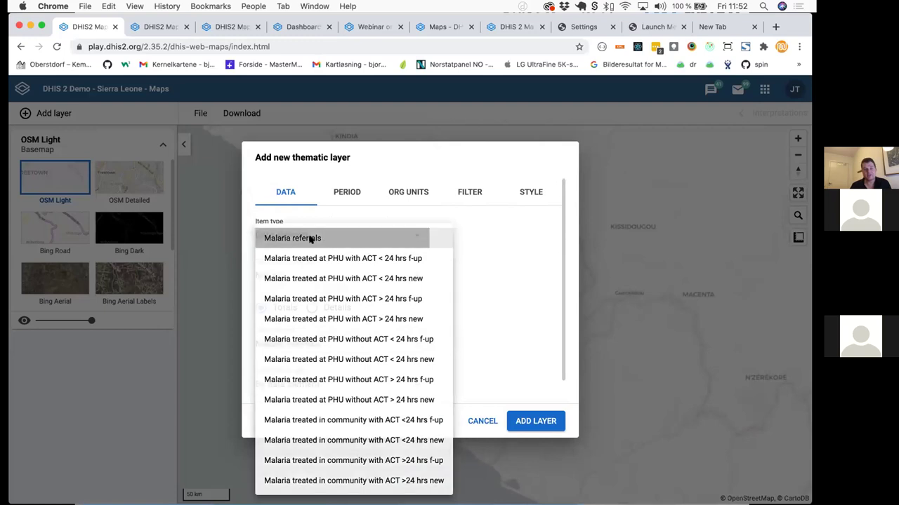
pyautogui.click(344, 189)
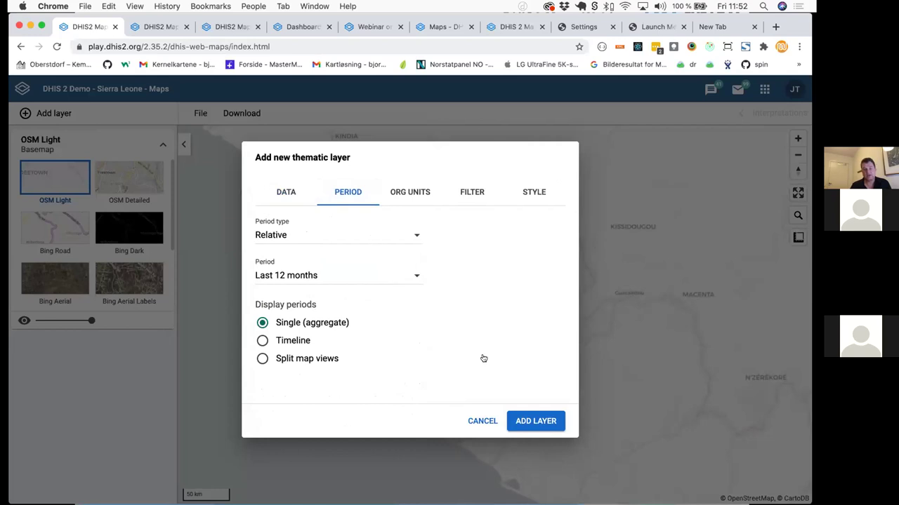
pyautogui.click(530, 420)
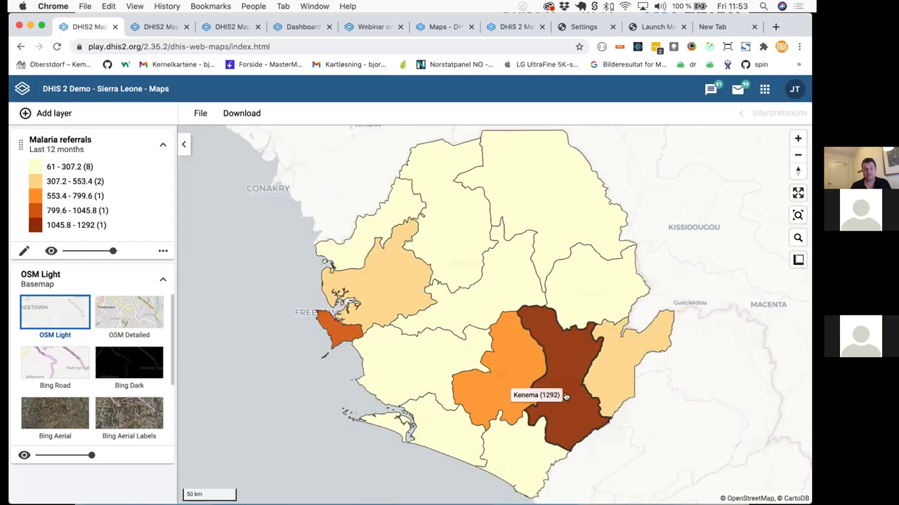
# Change the Malaria referrals layer's style from choropleth to bubble map.
pyautogui.click(22, 251)
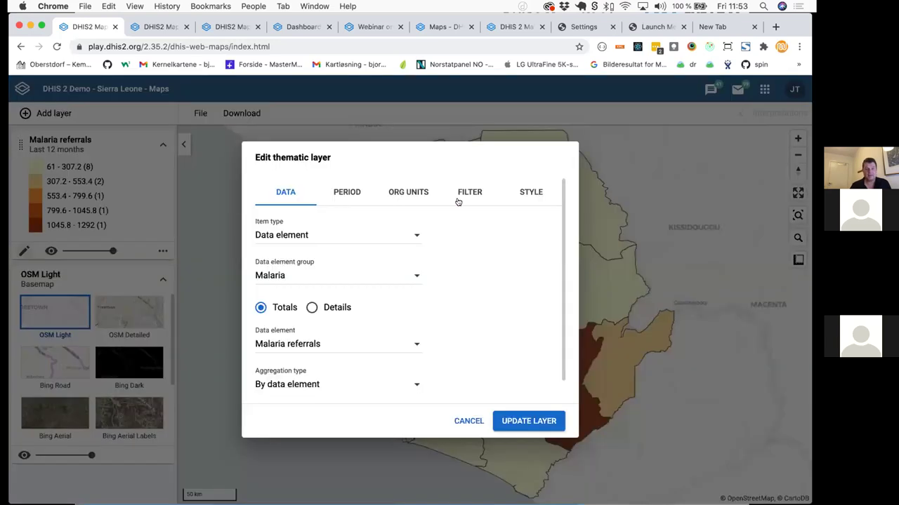
pyautogui.click(523, 192)
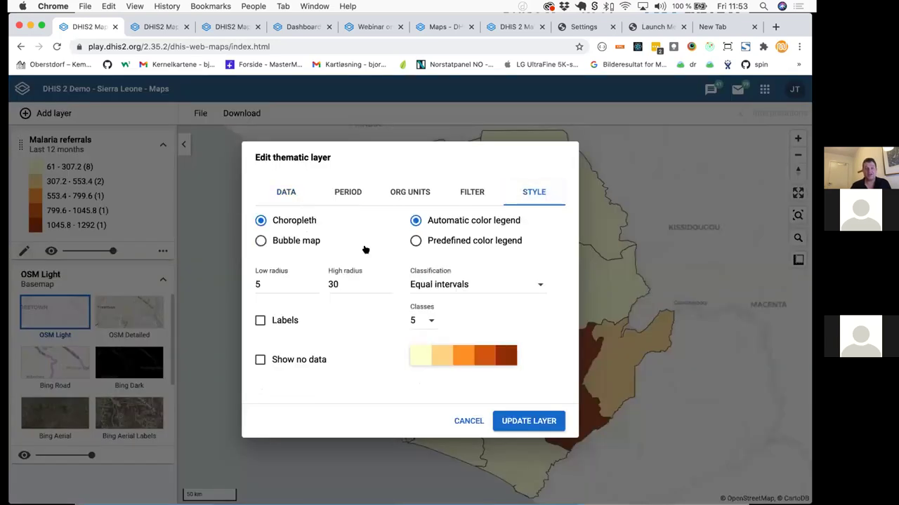
pyautogui.click(295, 244)
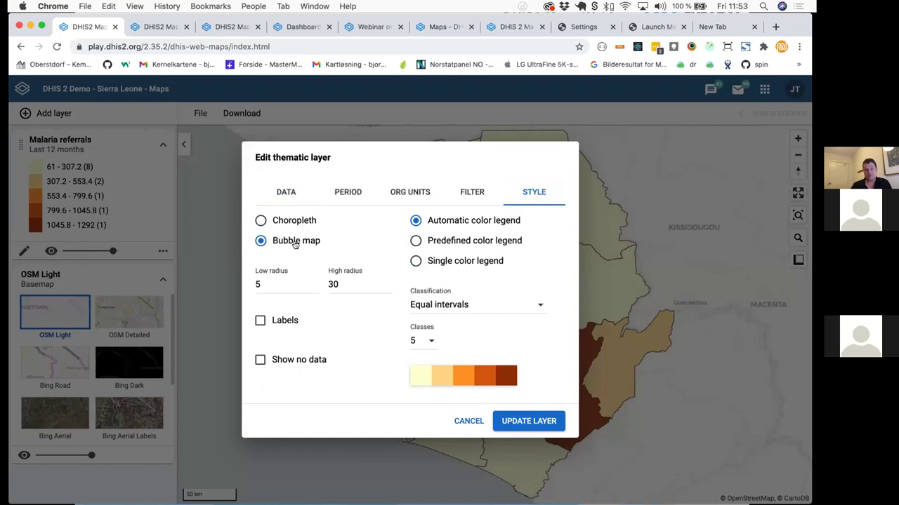
pyautogui.click(533, 422)
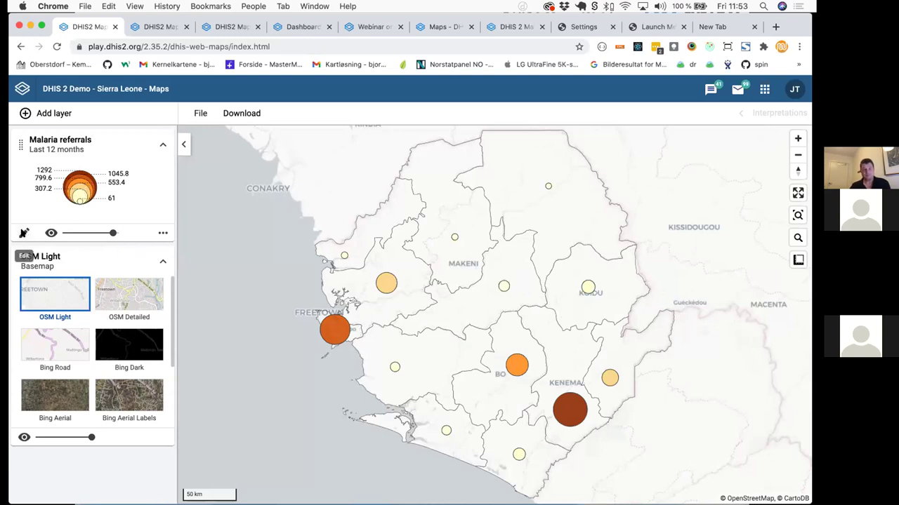
# Set the bubble map's high radius to 50 and apply a single color legend to the Malaria referrals layer.
pyautogui.click(22, 233)
pyautogui.click(538, 191)
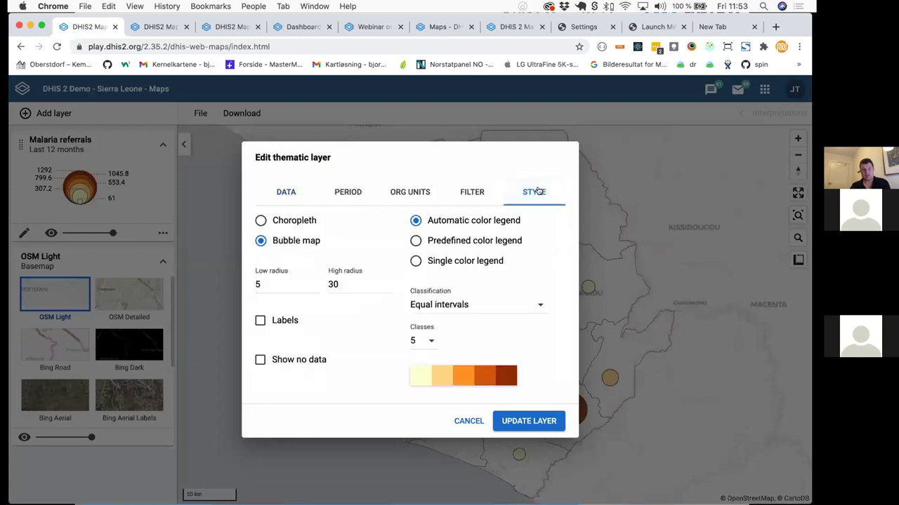
pyautogui.doubleClick(337, 282)
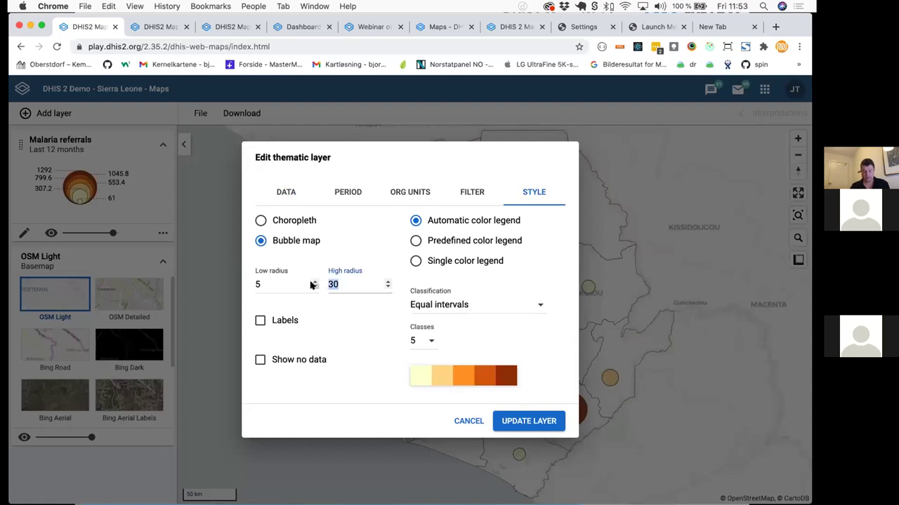
pyautogui.write('50')
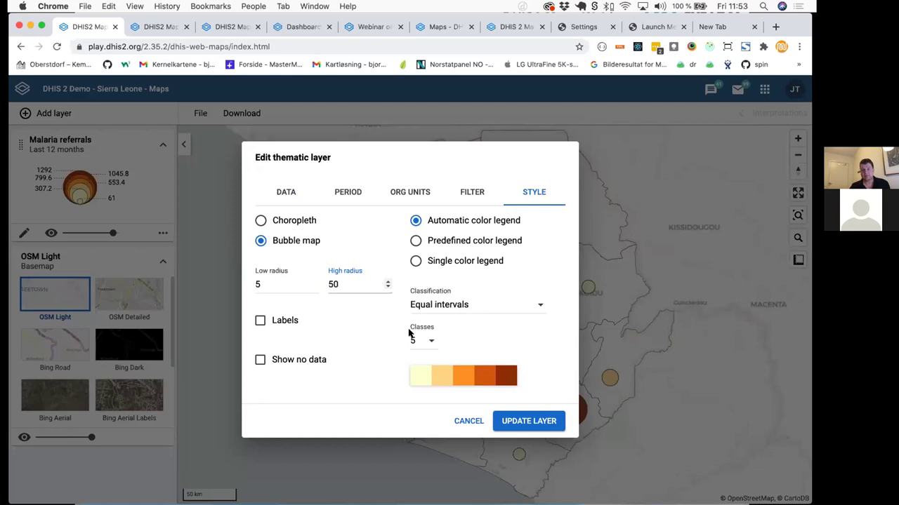
pyautogui.click(449, 263)
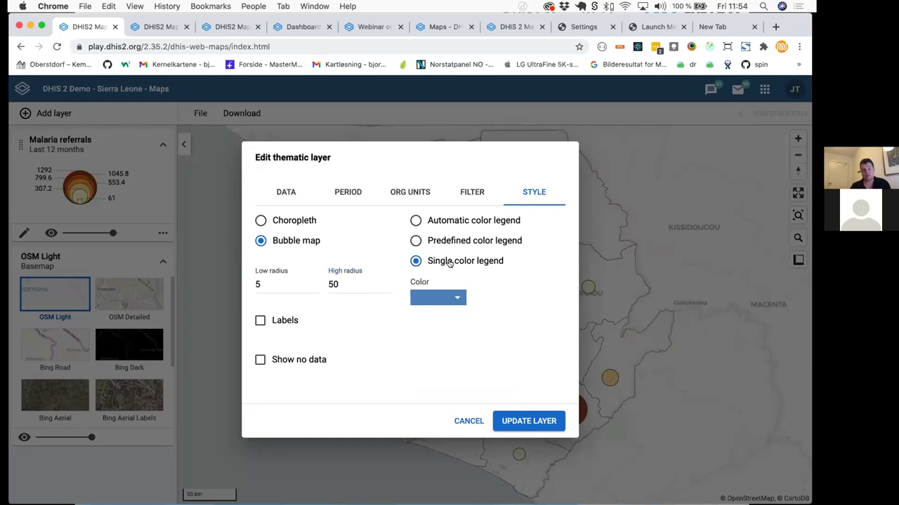
pyautogui.click(525, 422)
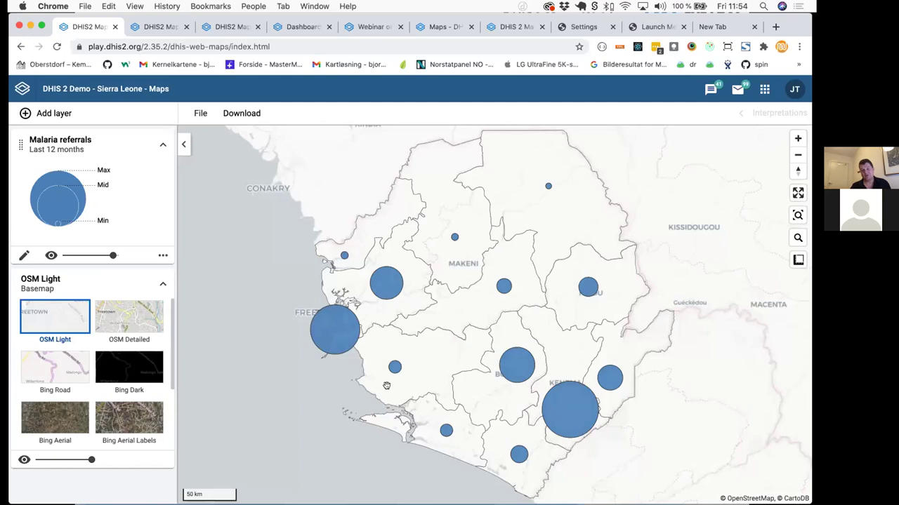
pyautogui.moveTo(559, 386)
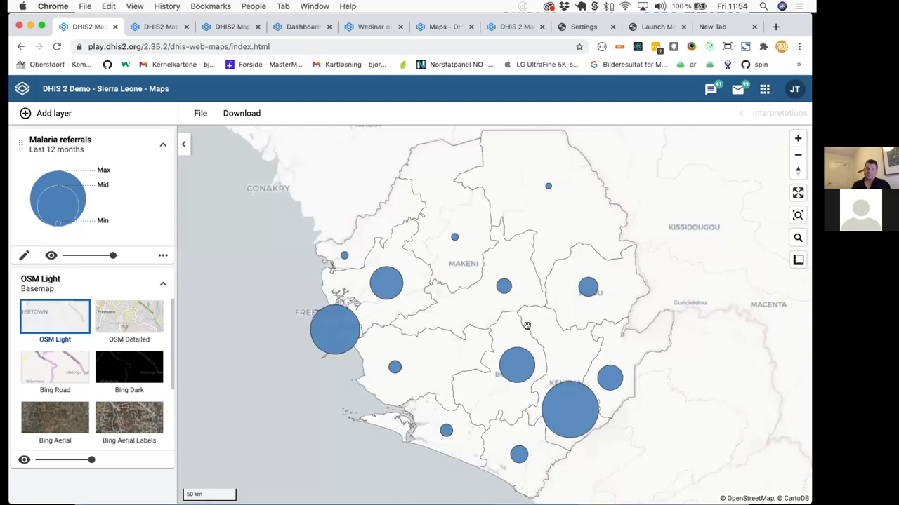
# Turn on labels for the Malaria referrals bubbles and inspect the labelled districts on the map.
pyautogui.click(25, 257)
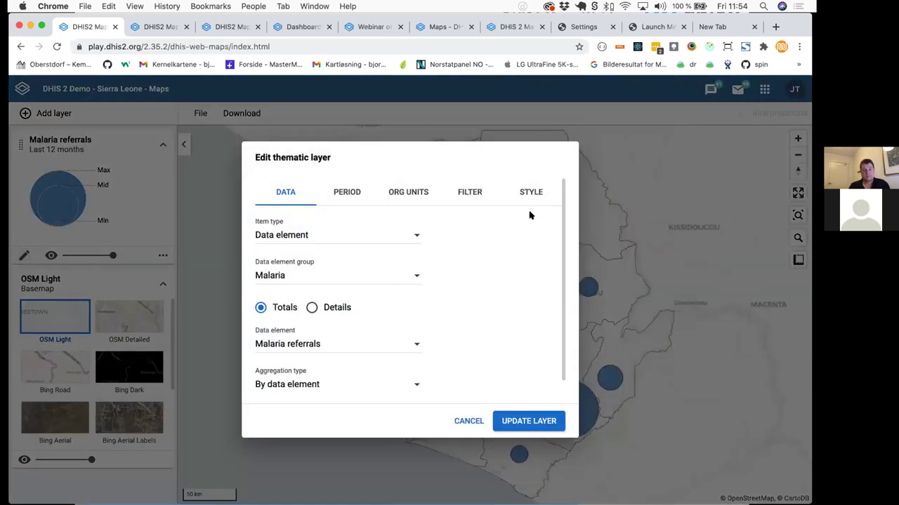
pyautogui.click(526, 193)
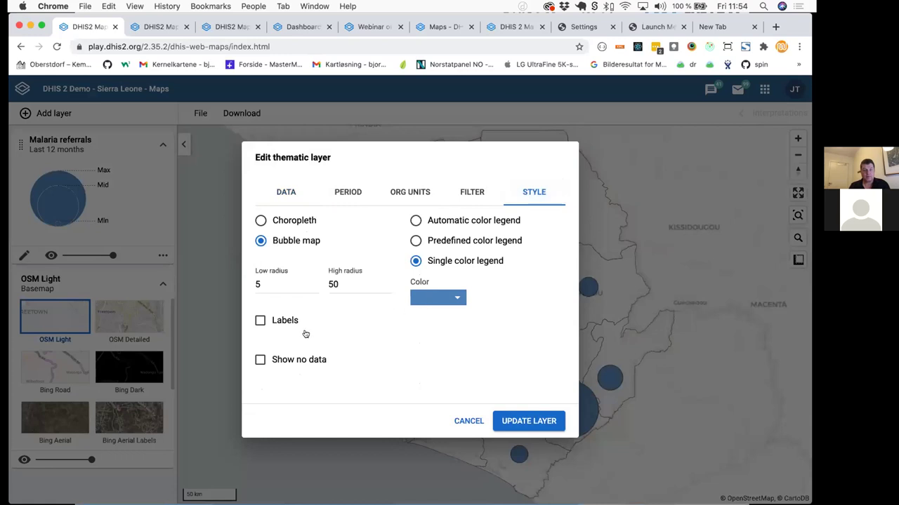
pyautogui.click(284, 321)
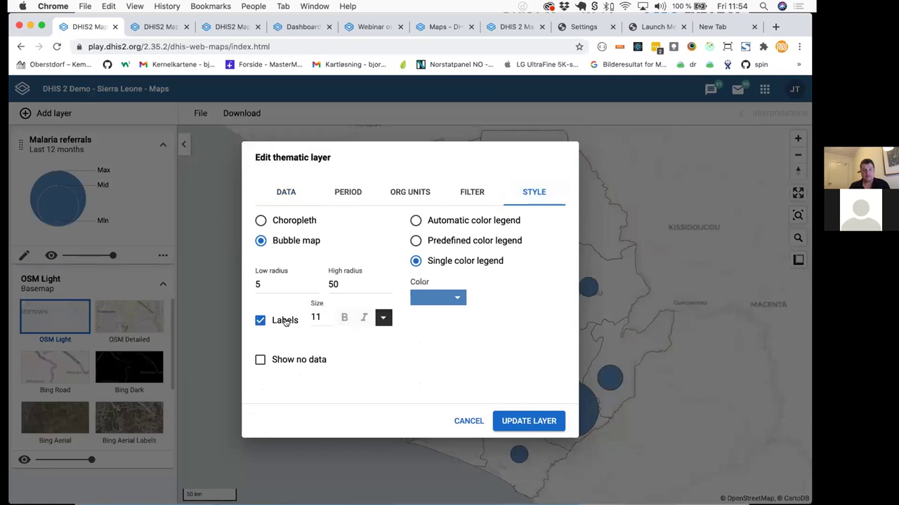
pyautogui.click(520, 422)
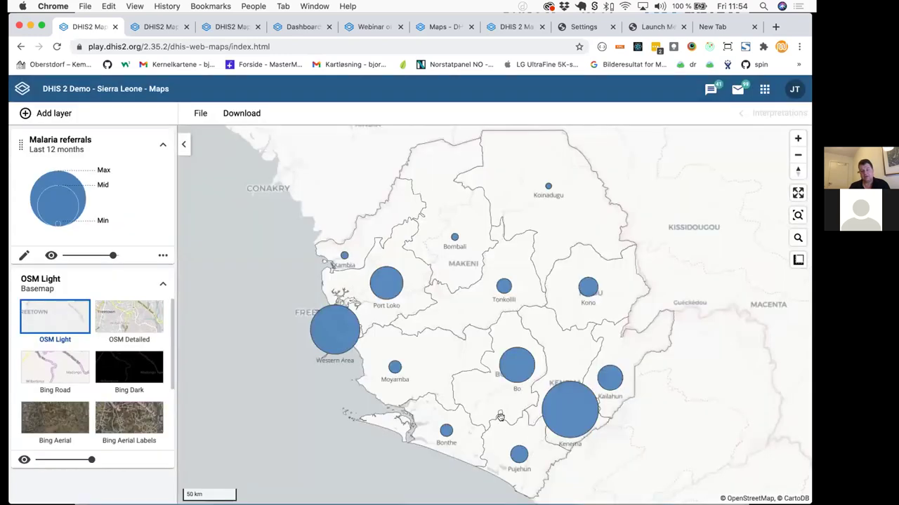
pyautogui.moveTo(496, 415); pyautogui.dragTo(490, 393)
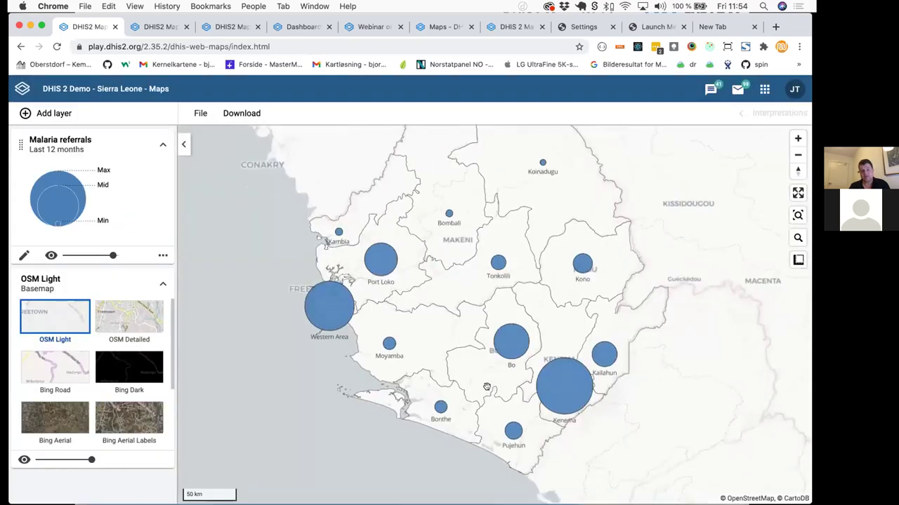
pyautogui.scroll(2, 400, 359)
pyautogui.scroll(-2, 400, 359)
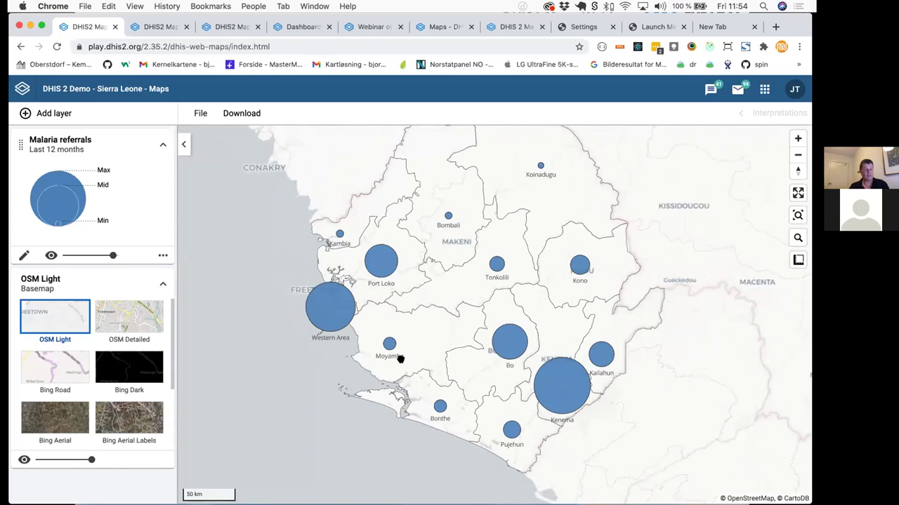
pyautogui.moveTo(389, 342)
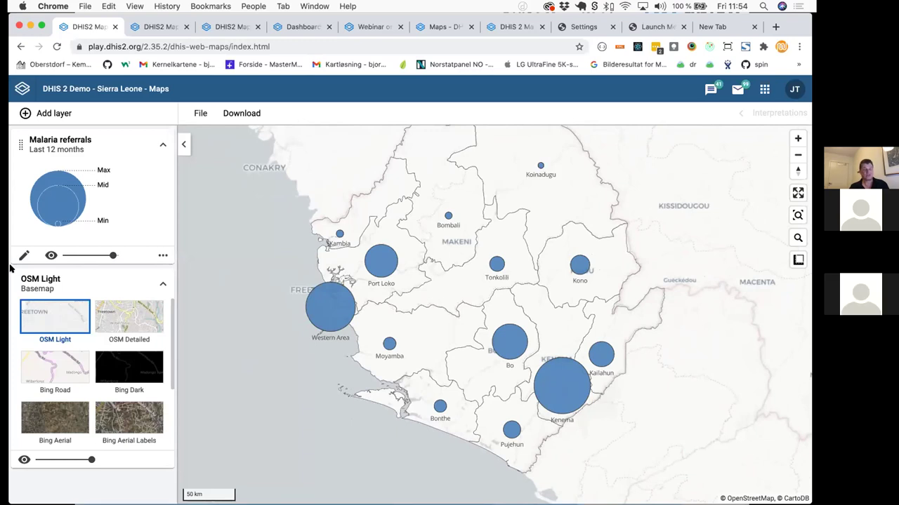
# Discard the bubble map and start a new, empty map.
pyautogui.click(200, 114)
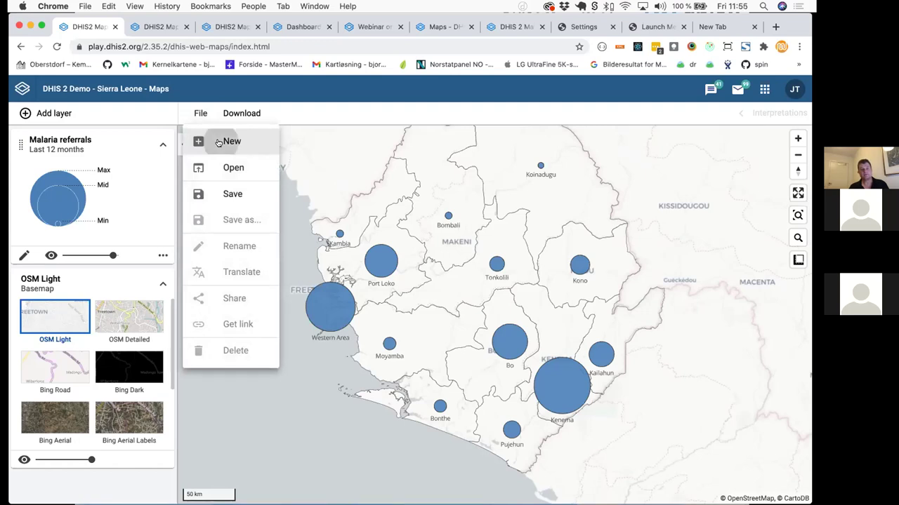
pyautogui.click(218, 143)
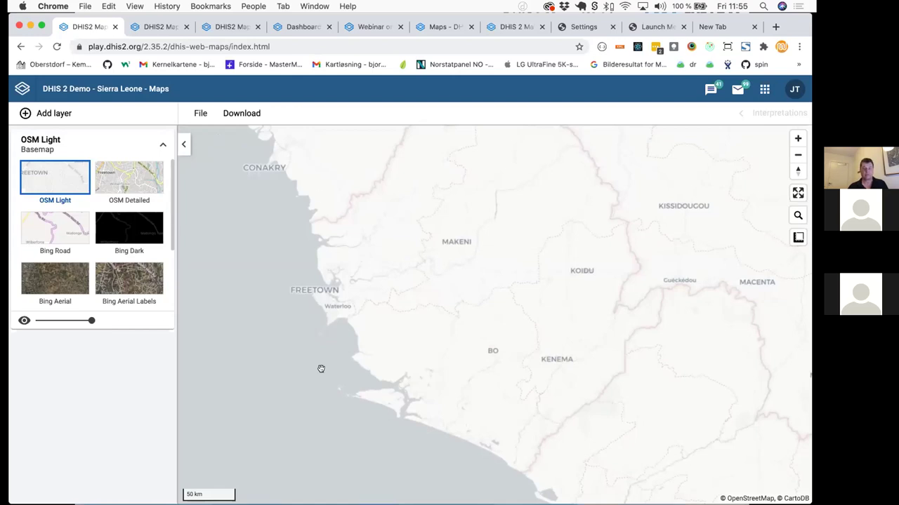
pyautogui.moveTo(487, 492)
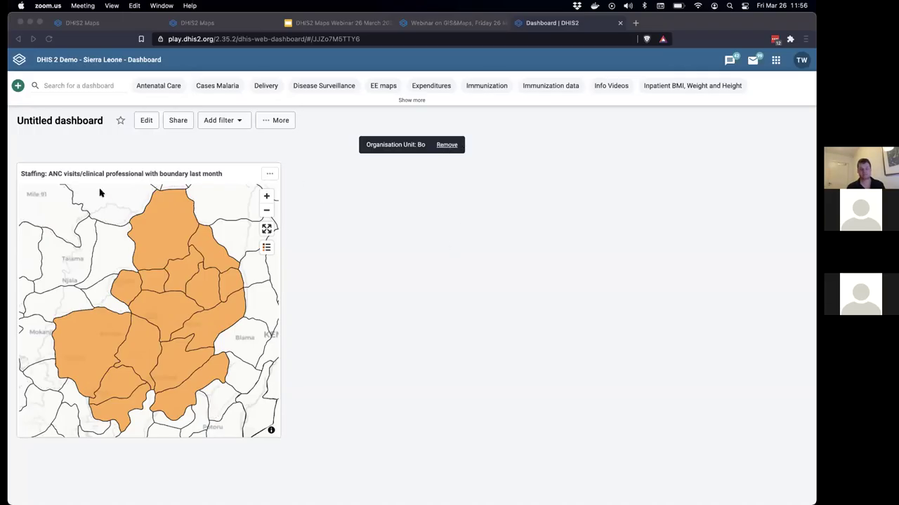
# In the DHIS2 Dashboard app, remove the Bo organisation unit filter from the untitled dashboard.
pyautogui.click(449, 147)
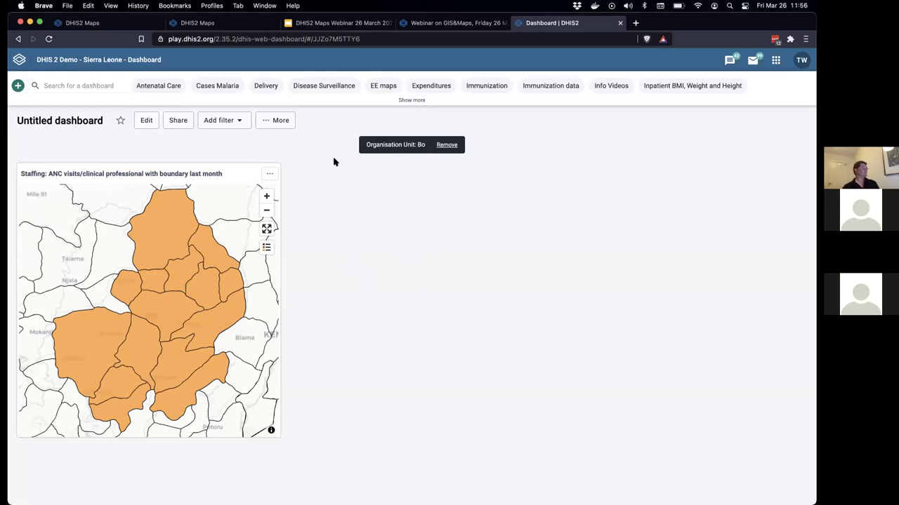
pyautogui.click(446, 145)
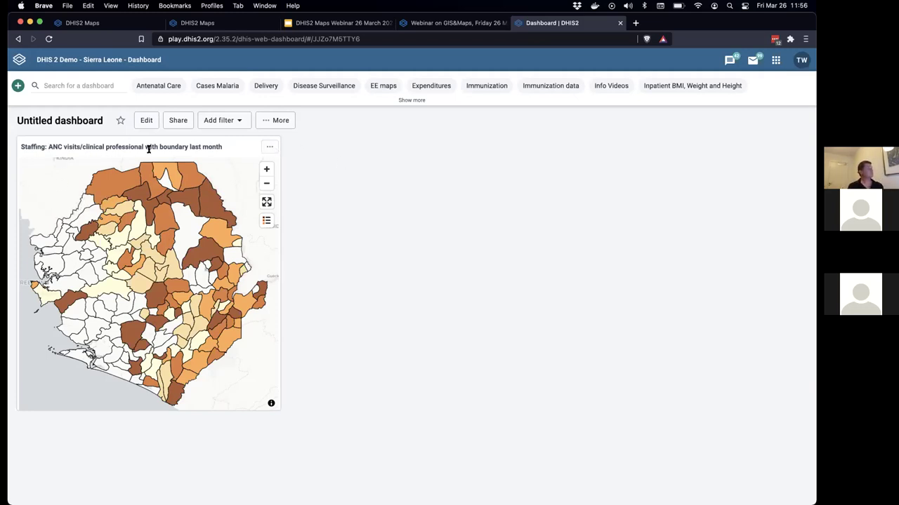
# Filter the untitled dashboard by the Bombali organisation unit.
pyautogui.click(237, 126)
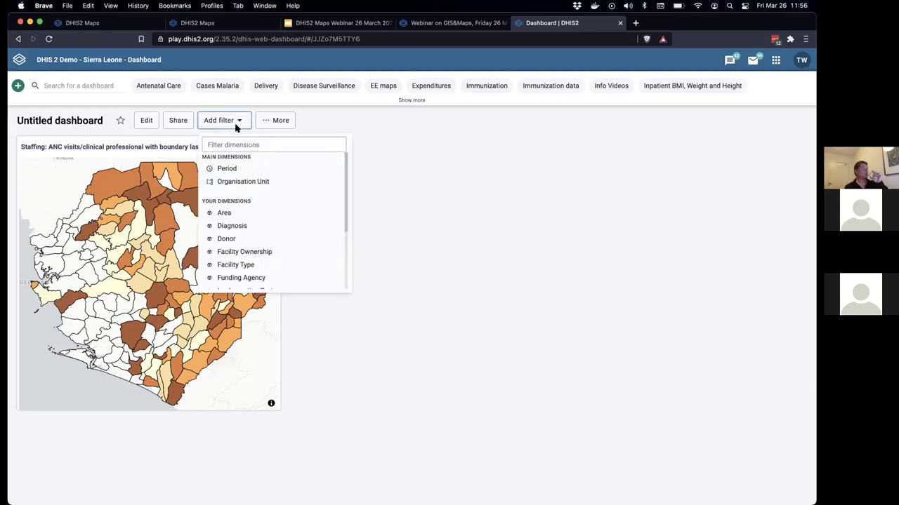
pyautogui.click(235, 181)
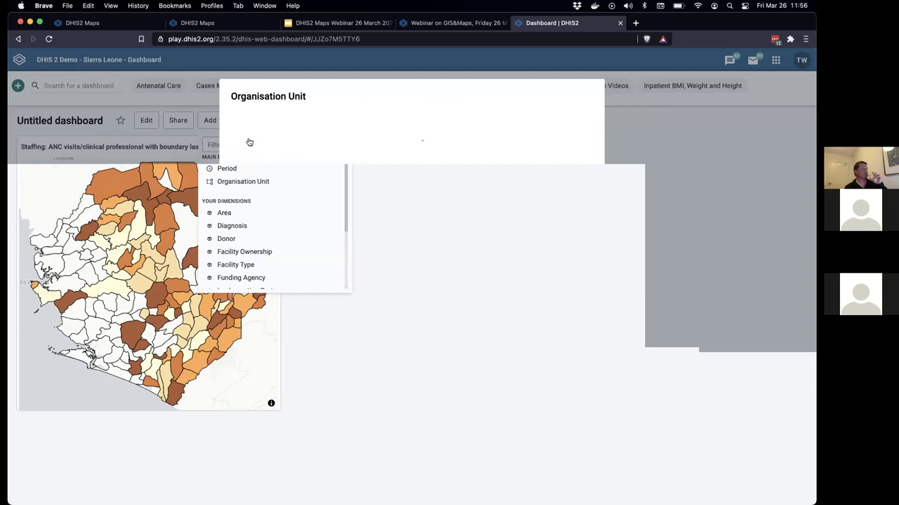
pyautogui.click(240, 141)
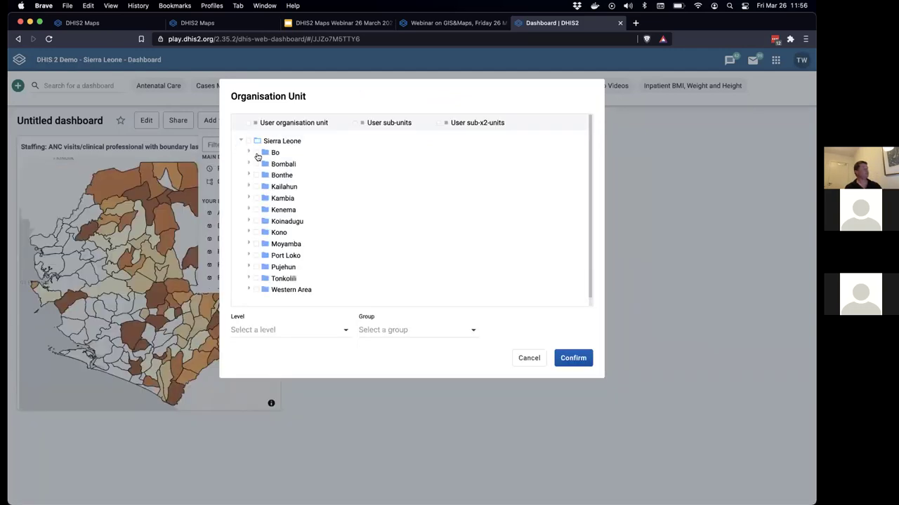
pyautogui.click(257, 165)
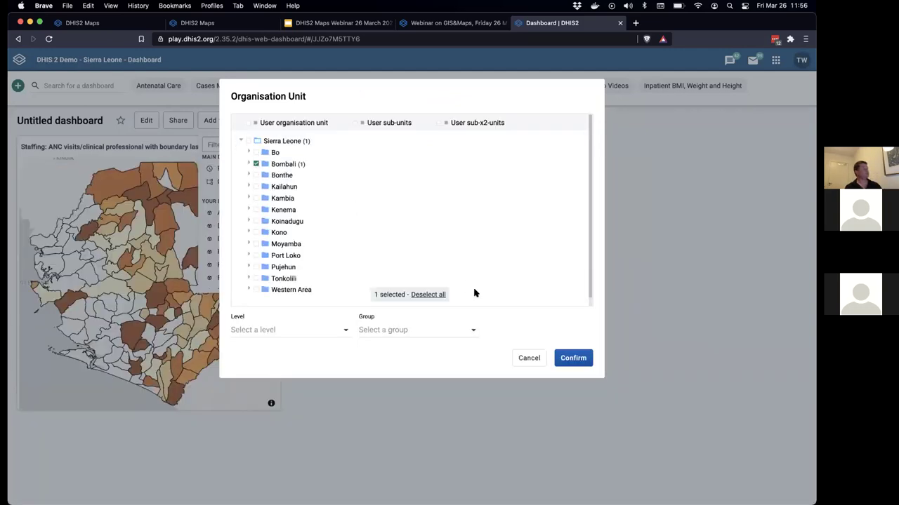
pyautogui.click(573, 359)
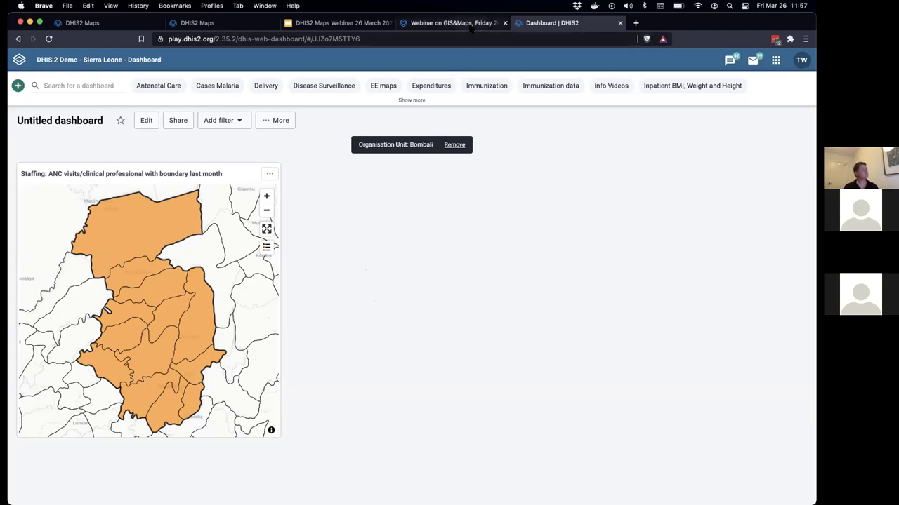
# Read the participants' questions about maps in the webinar Q&A thread on the DHIS2 community site.
pyautogui.click(470, 28)
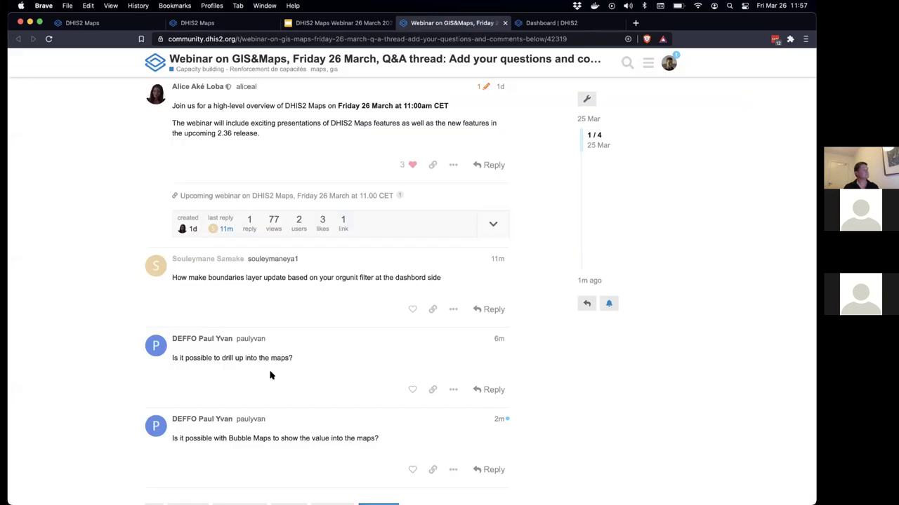
pyautogui.scroll(-2, 270, 376)
pyautogui.scroll(1, 450, 143)
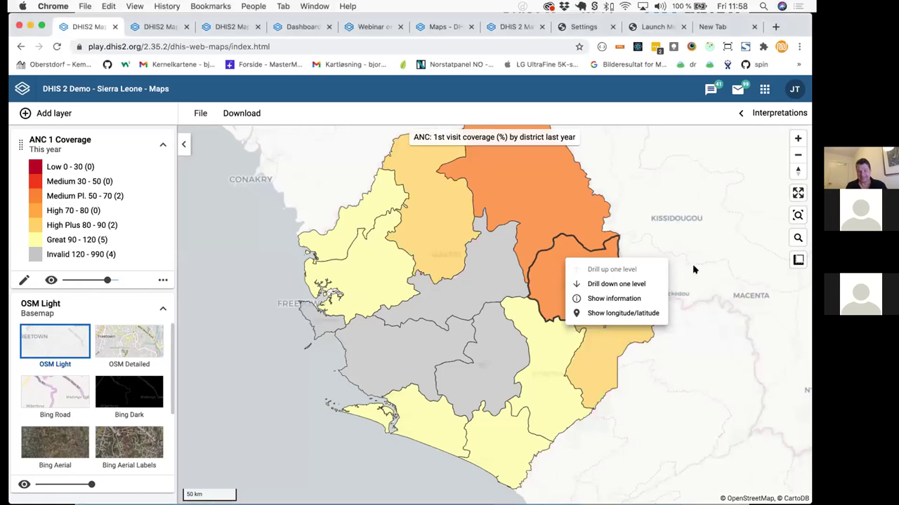
# In DHIS2 Maps, drill down one level into the eastern orange district of the ANC 1 Coverage layer and drill back up.
pyautogui.click(672, 242)
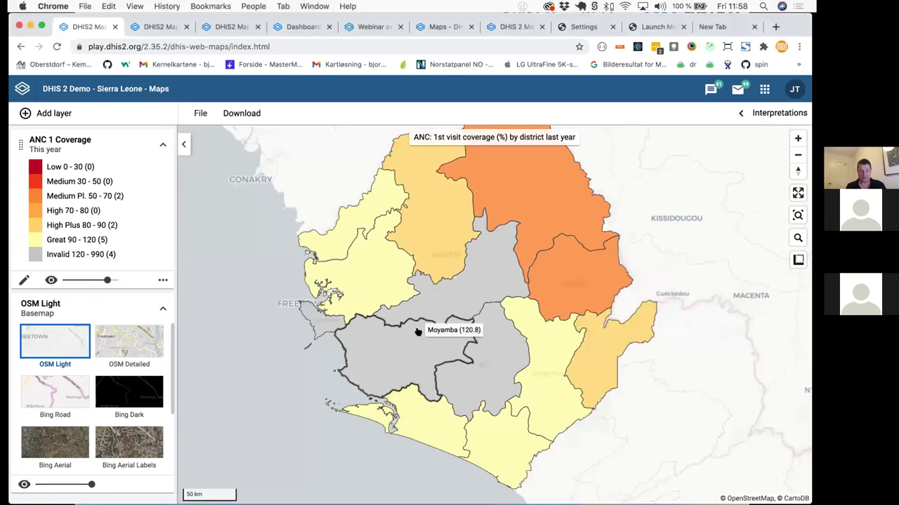
pyautogui.rightClick(563, 271)
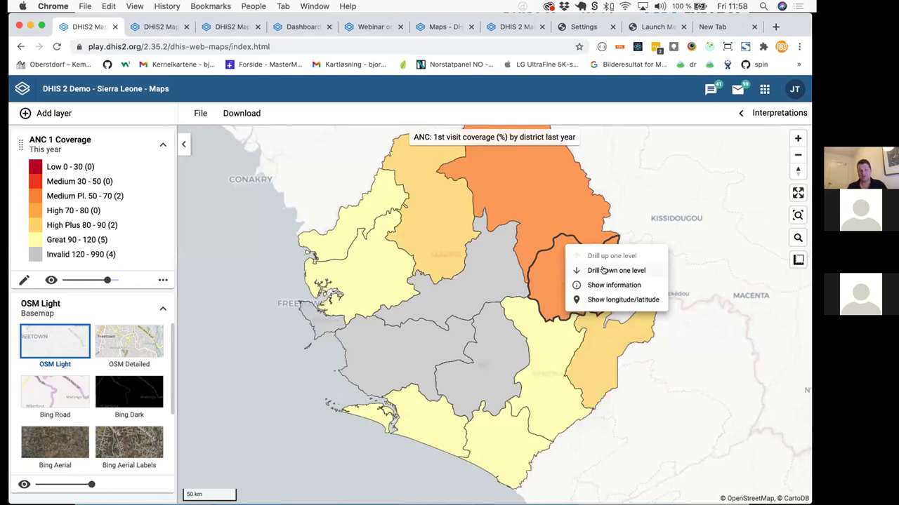
pyautogui.click(605, 271)
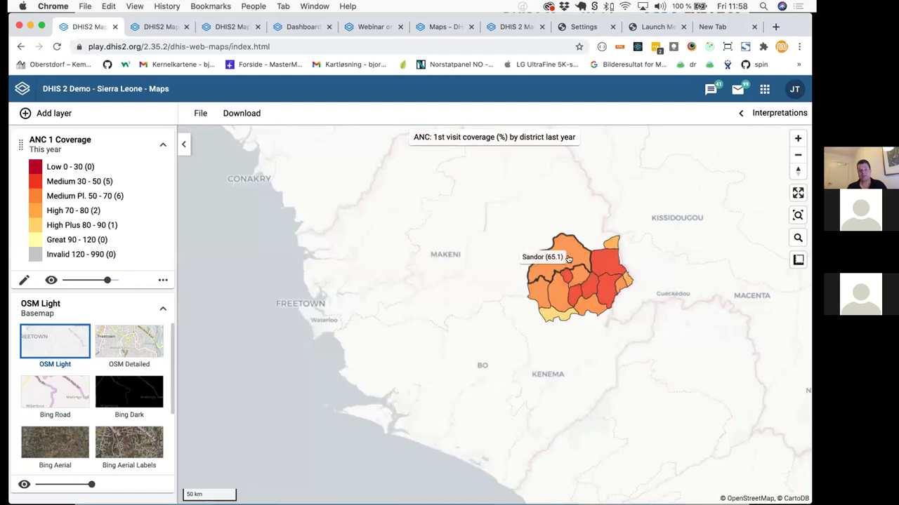
pyautogui.scroll(5, 555, 255)
pyautogui.rightClick(568, 251)
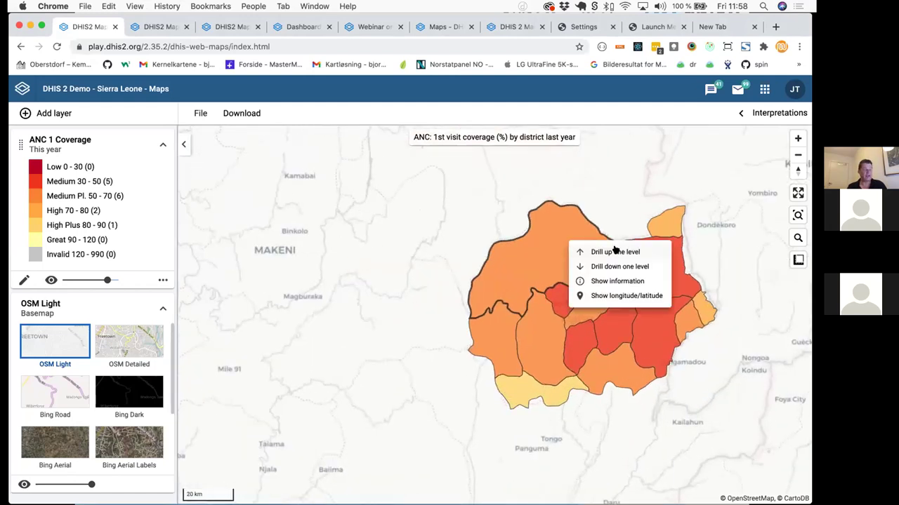
pyautogui.click(613, 251)
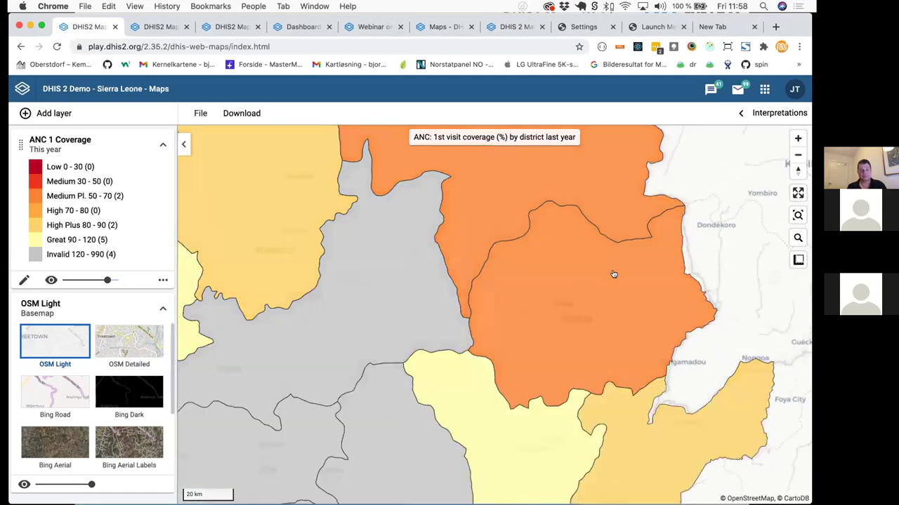
# Drill down from the same eastern district into its northern chiefdom, Sandor, to map the coverage by facility.
pyautogui.rightClick(580, 298)
pyautogui.click(610, 295)
pyautogui.rightClick(580, 260)
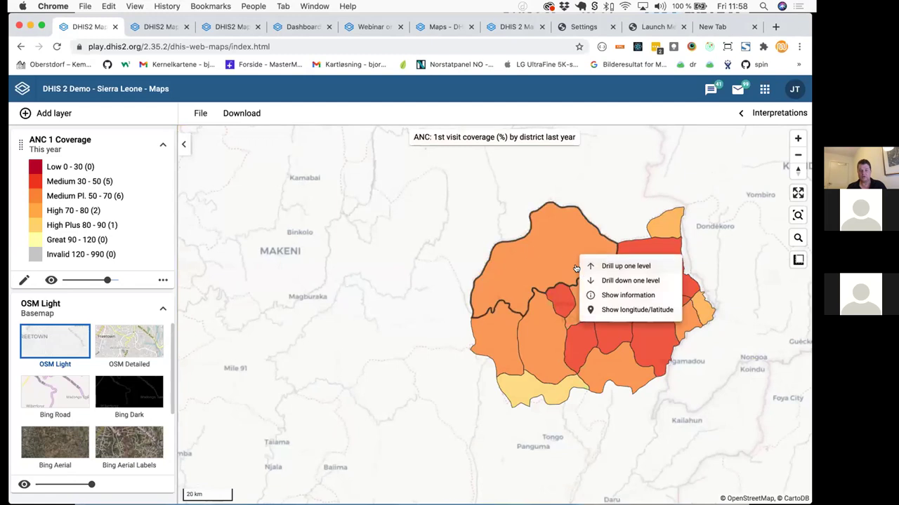
pyautogui.click(621, 280)
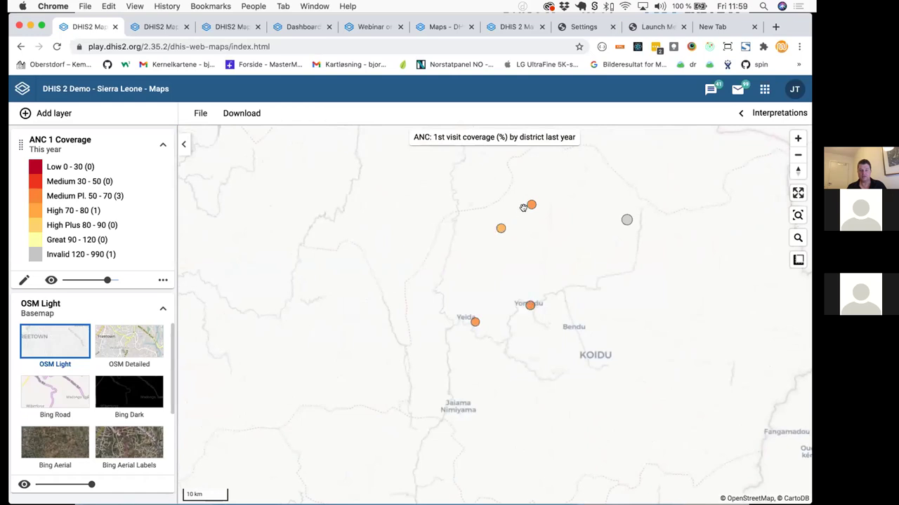
pyautogui.moveTo(501, 231)
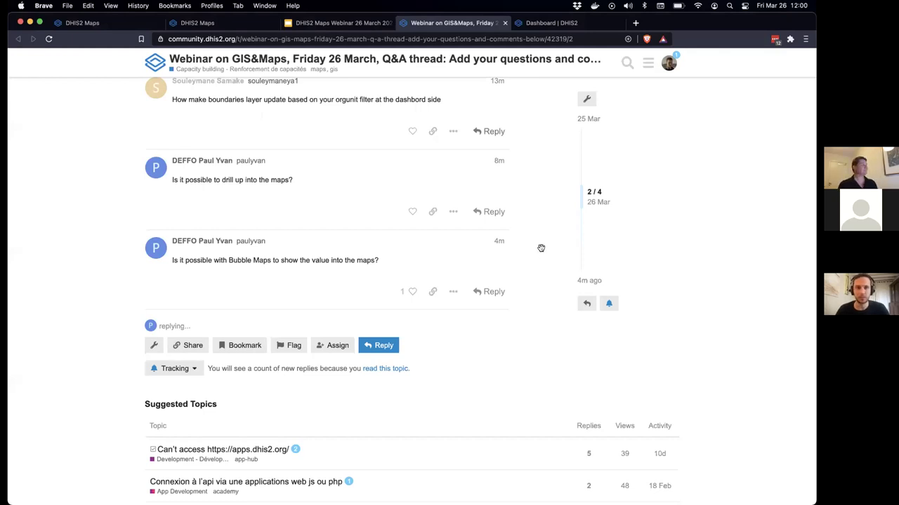
# Switch to the DHIS2 Maps Webinar presentation in Google Slides and advance to the "Event layer - 100,000 events" slide.
pyautogui.press('super+1')
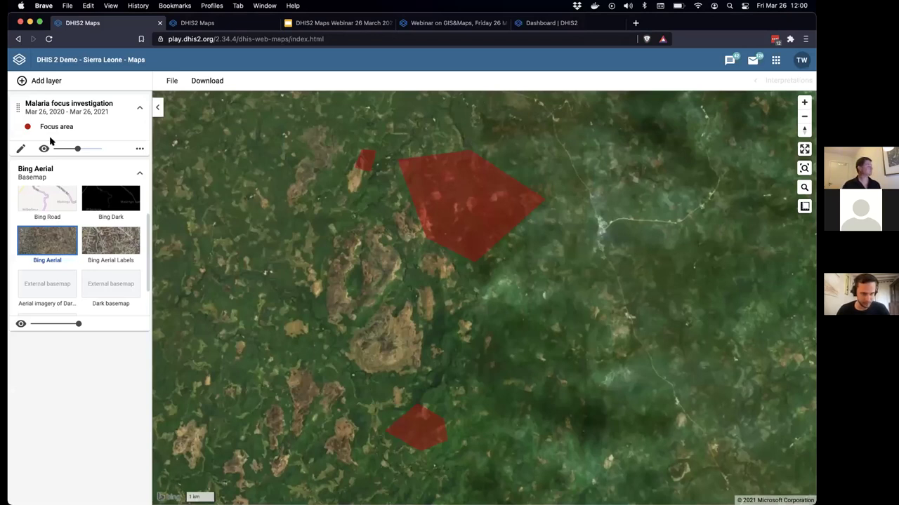
pyautogui.press('super+2')
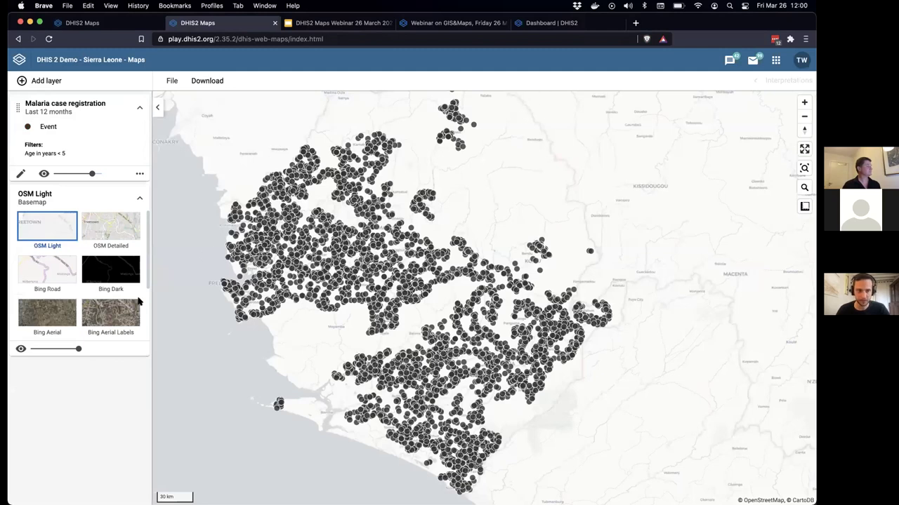
pyautogui.press('super+3')
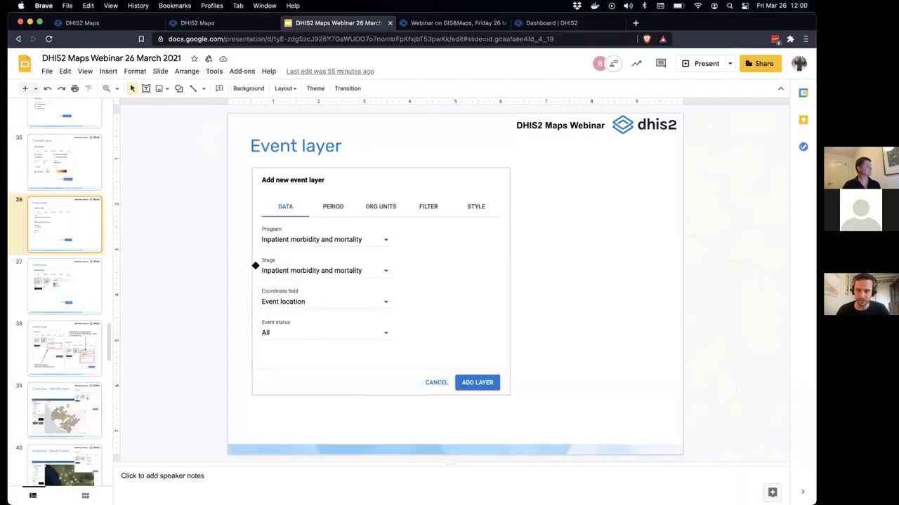
pyautogui.press('Down')
pyautogui.press('Down')
pyautogui.press('Down')
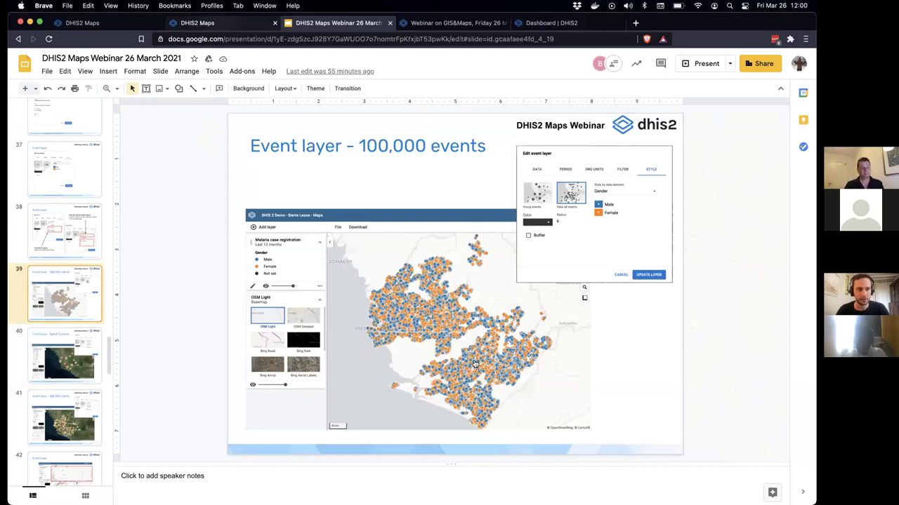
# Return to the DHIS2 Maps event map and examine the Malaria case registration layer's name, period and filter.
pyautogui.hotkey('ctrl', 'shift', 'Tab')
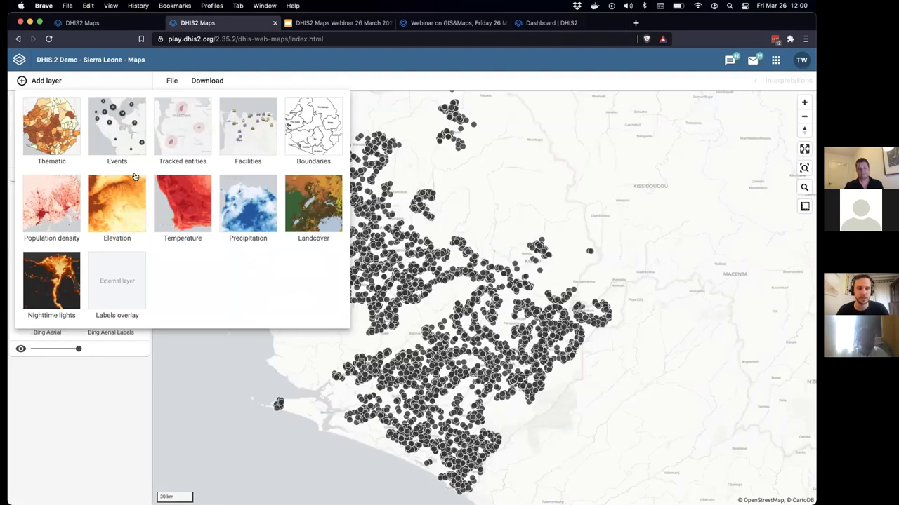
pyautogui.press('Escape')
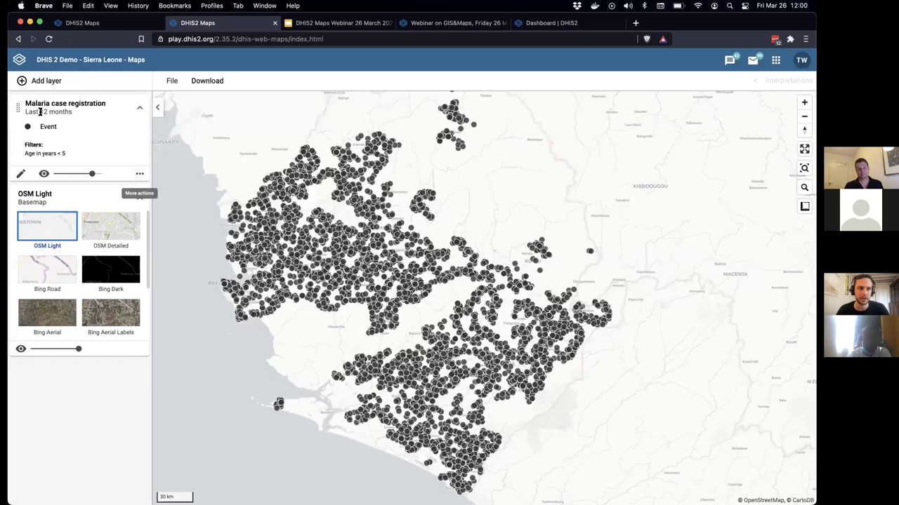
pyautogui.moveTo(24, 102); pyautogui.dragTo(118, 104)
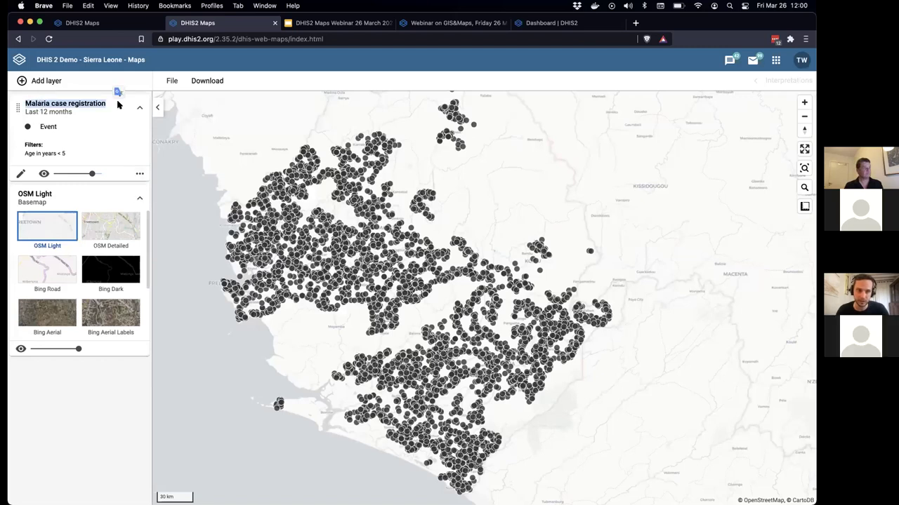
pyautogui.click(106, 120)
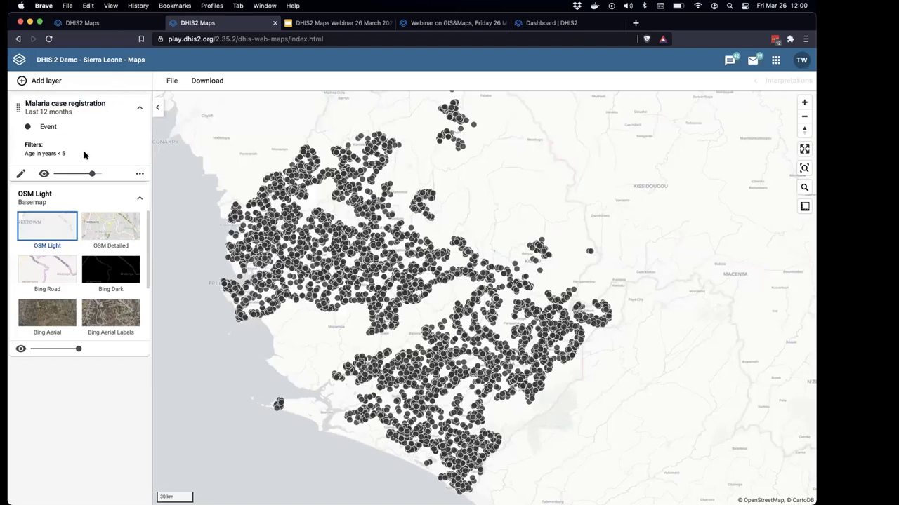
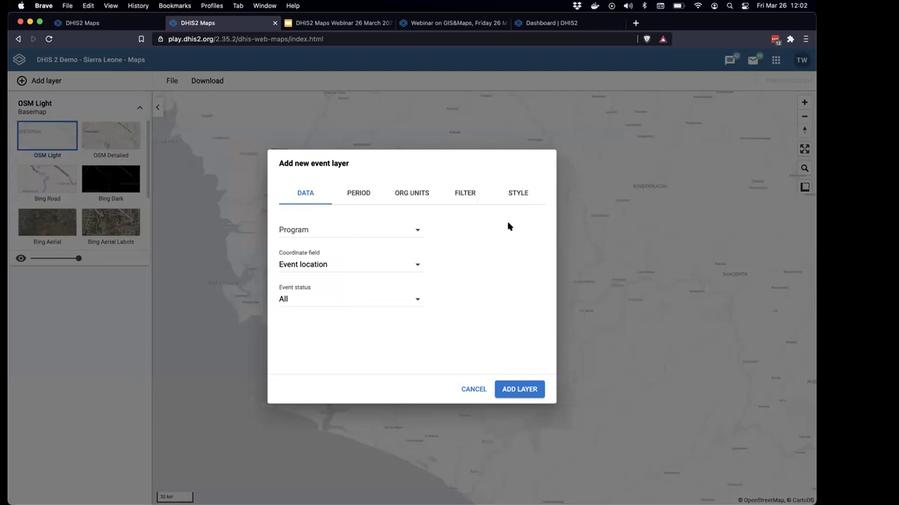
# Set the new event layer's program to Malaria case registration and check the available program stages.
pyautogui.click(415, 231)
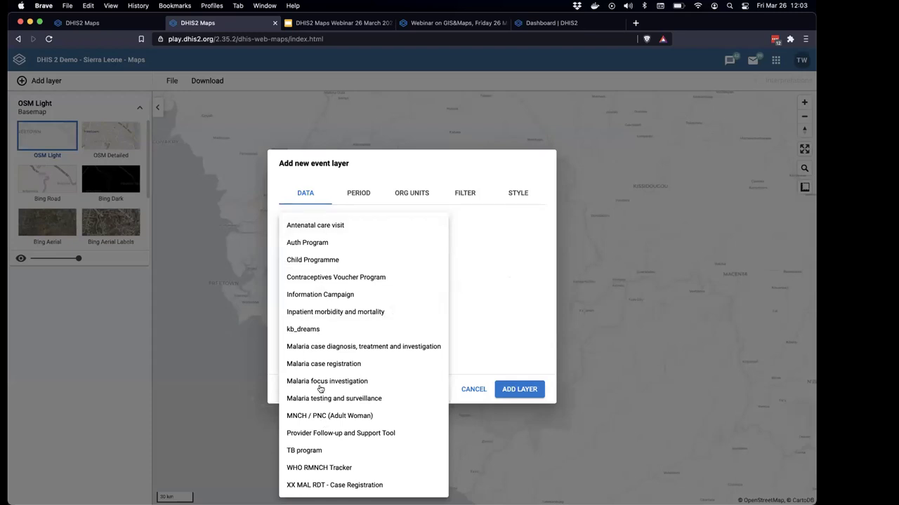
pyautogui.click(322, 364)
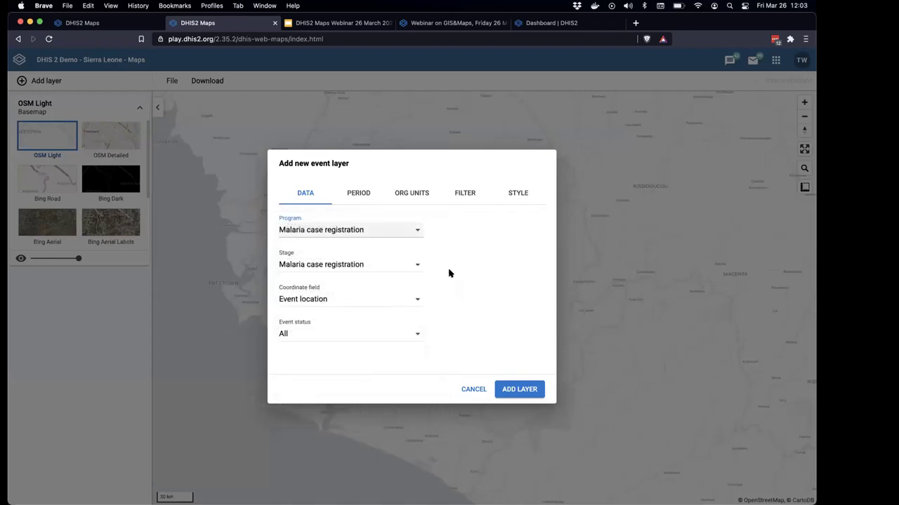
pyautogui.click(372, 235)
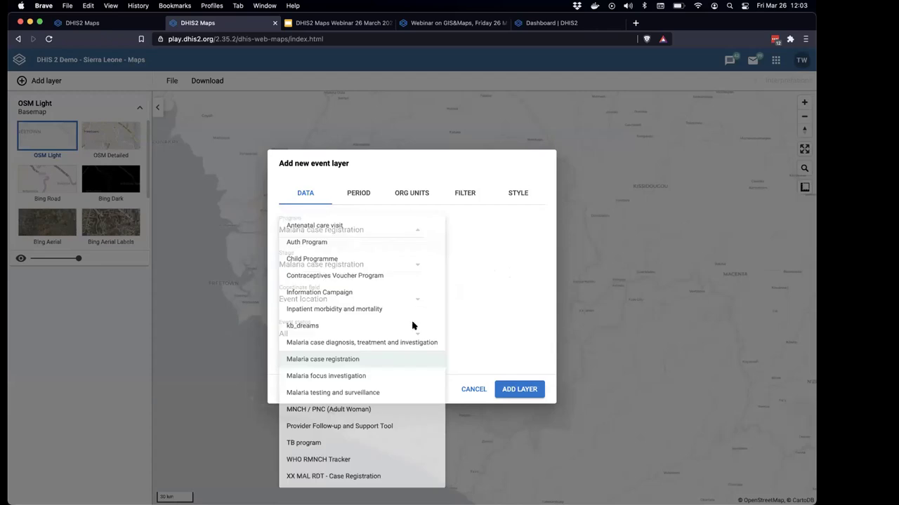
pyautogui.click(456, 341)
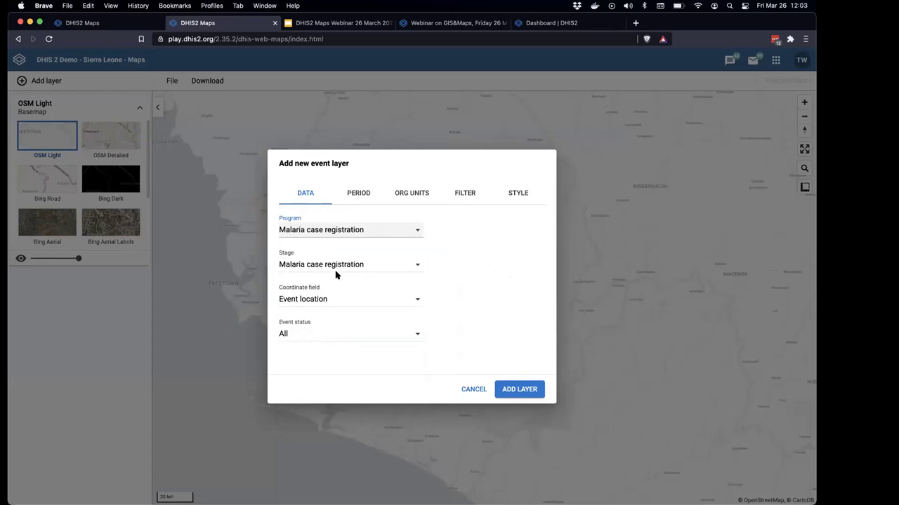
pyautogui.click(360, 265)
pyautogui.click(377, 269)
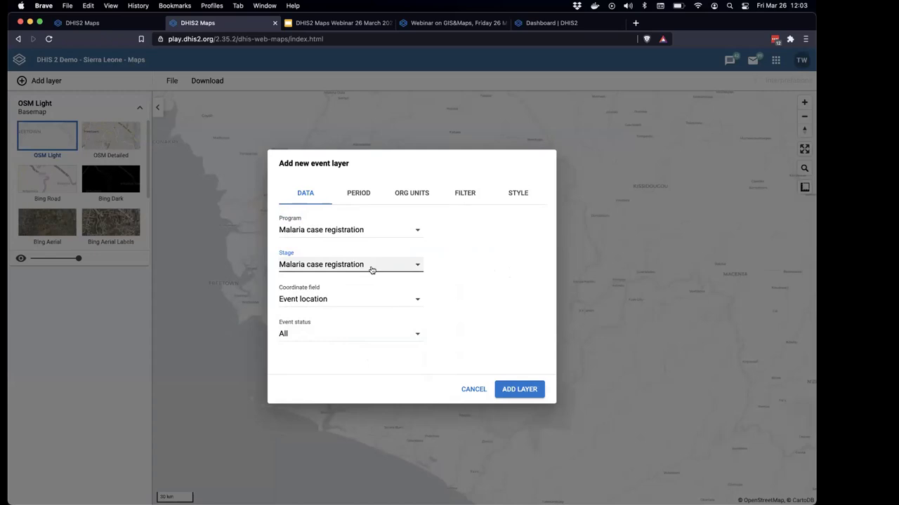
pyautogui.click(349, 268)
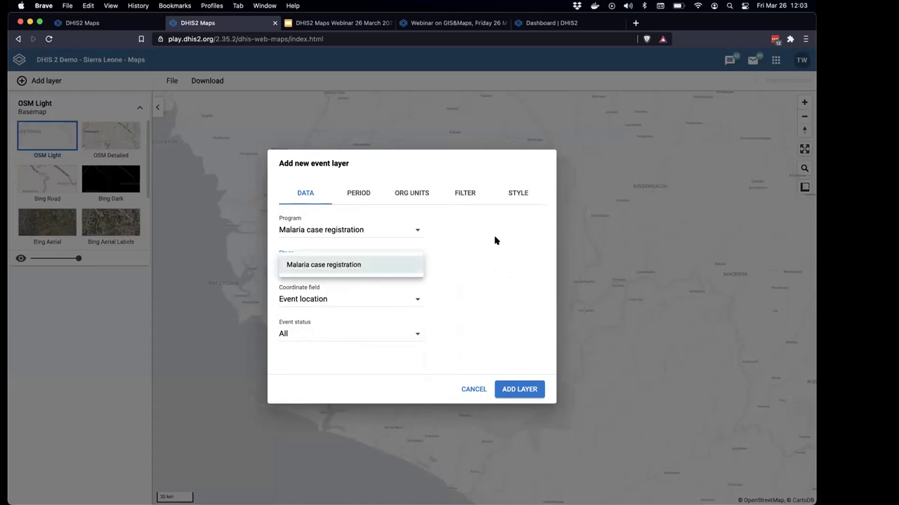
pyautogui.click(387, 299)
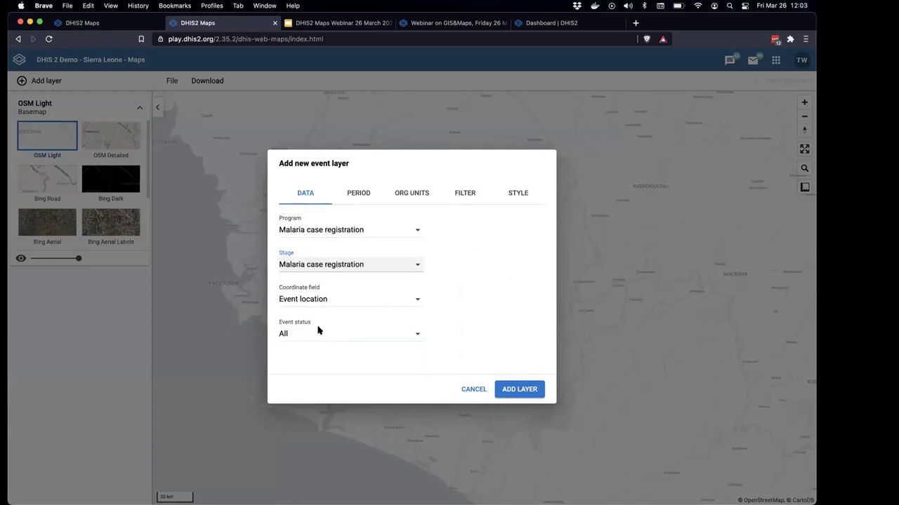
# Try Household location as the event layer's coordinate field and set it back to Event location.
pyautogui.click(414, 300)
pyautogui.click(355, 295)
pyautogui.click(357, 292)
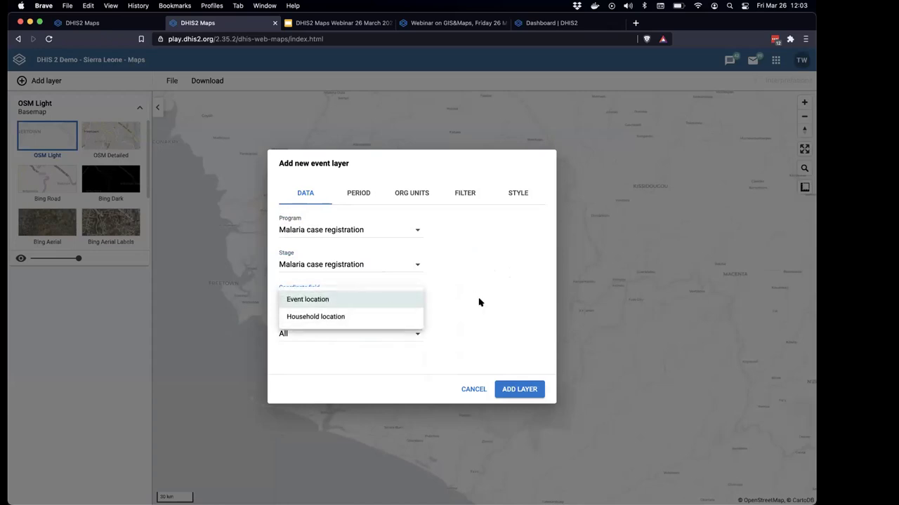
pyautogui.click(357, 305)
pyautogui.click(362, 309)
pyautogui.click(375, 295)
pyautogui.click(405, 305)
pyautogui.click(309, 318)
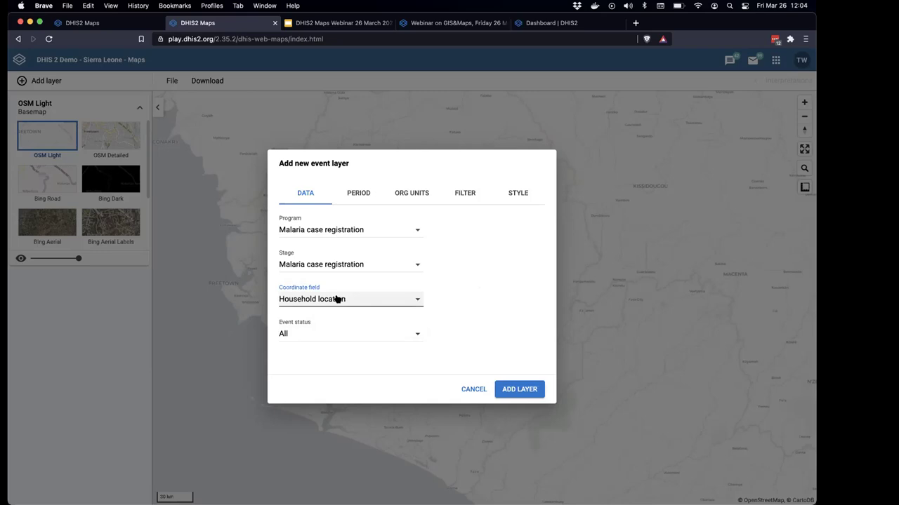
pyautogui.click(336, 299)
pyautogui.click(323, 298)
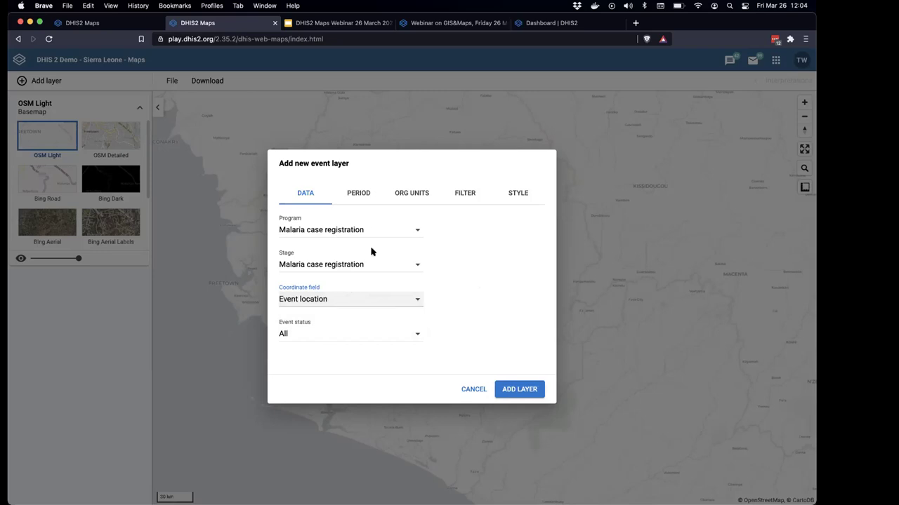
# Check the available event statuses for the new Malaria case registration event layer, keeping the status at All.
pyautogui.click(364, 194)
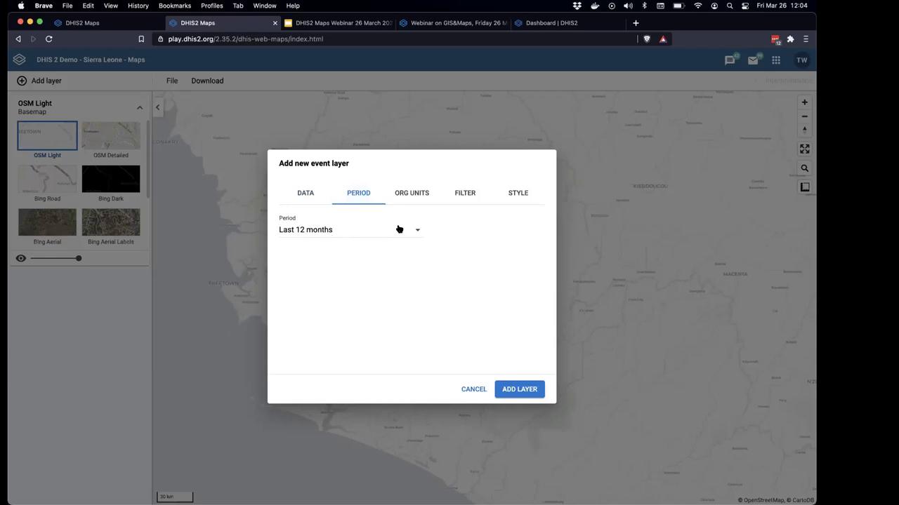
pyautogui.click(303, 200)
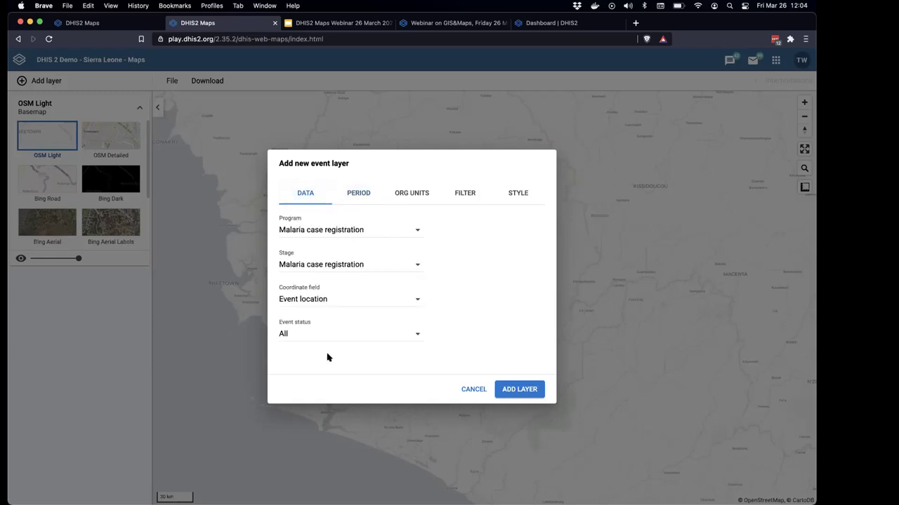
pyautogui.click(370, 338)
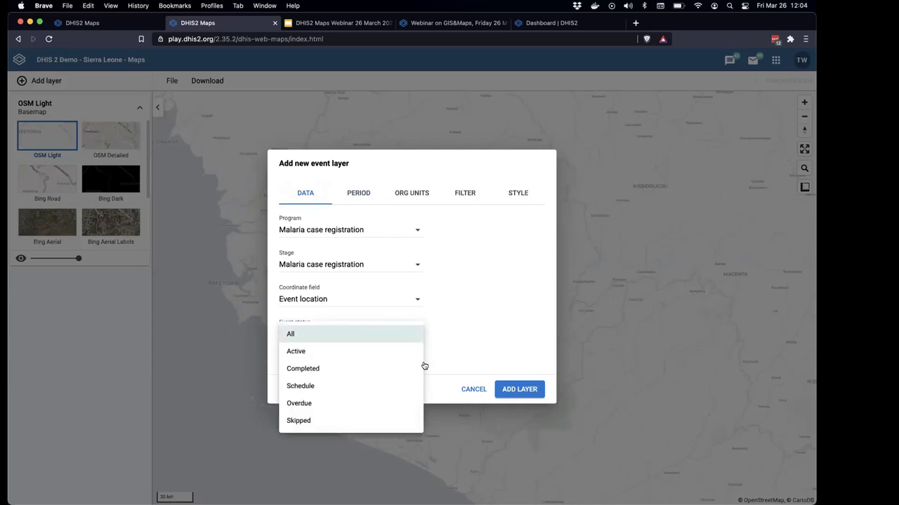
pyautogui.click(494, 317)
pyautogui.click(383, 335)
pyautogui.click(295, 335)
pyautogui.click(313, 338)
pyautogui.click(506, 283)
# Examine the relative period options for the event layer, keeping Last 12 months selected.
pyautogui.click(361, 200)
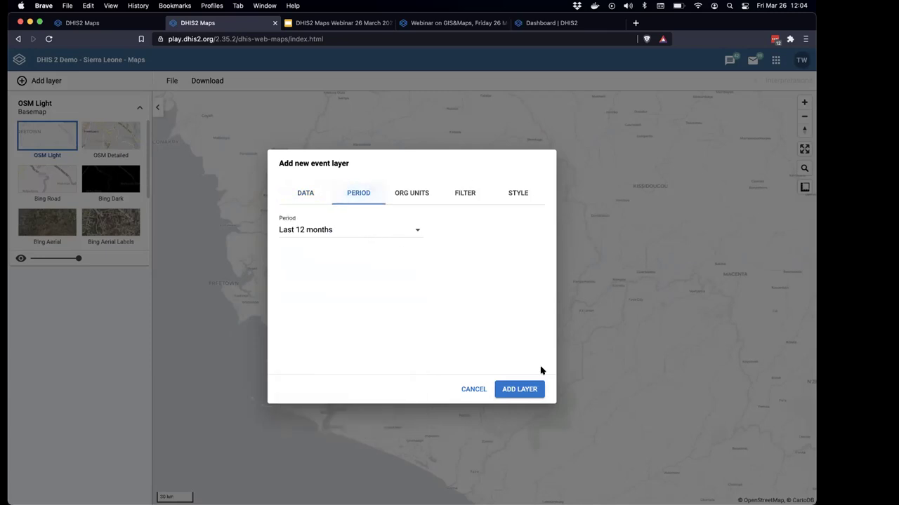
pyautogui.click(406, 233)
pyautogui.scroll(-5, 362, 456)
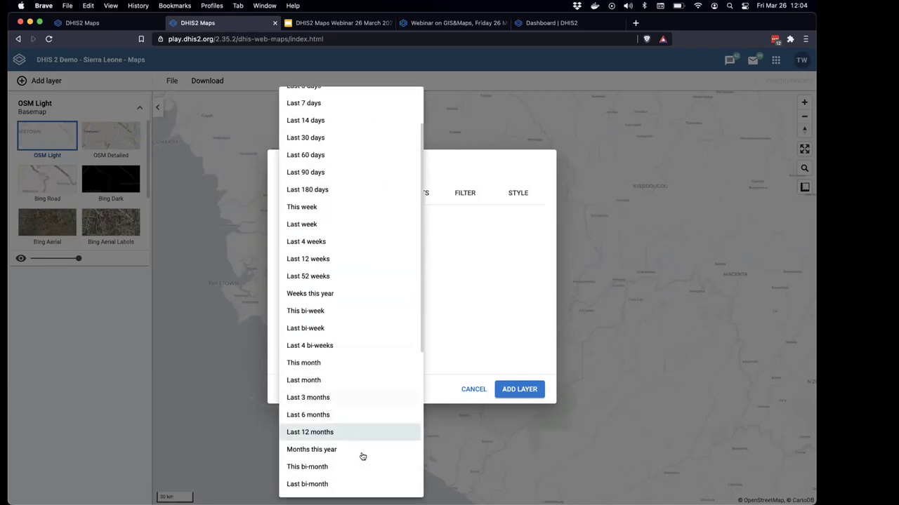
pyautogui.scroll(5, 362, 451)
pyautogui.scroll(-5, 362, 450)
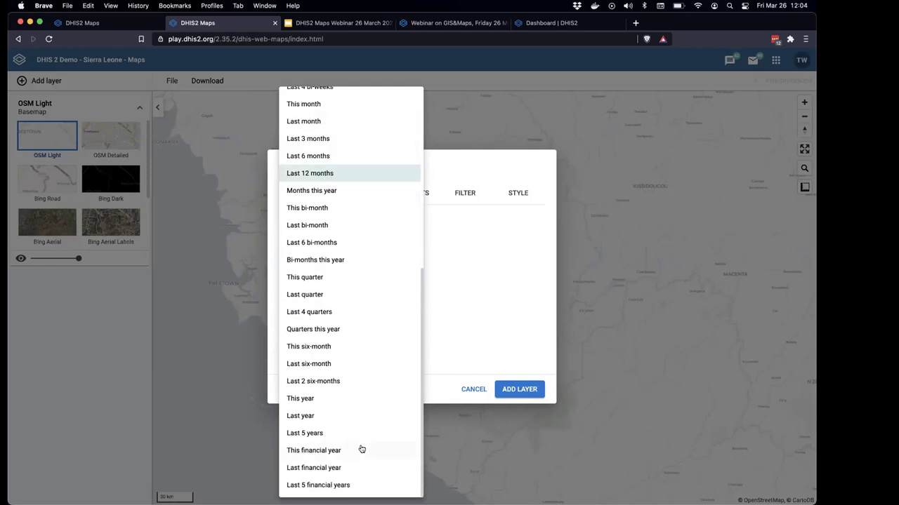
pyautogui.scroll(5, 362, 450)
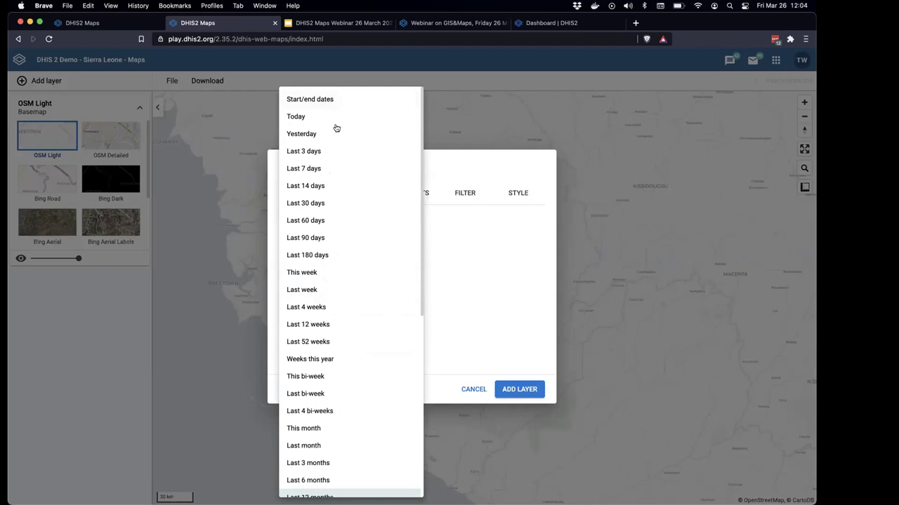
pyautogui.scroll(-10, 362, 212)
pyautogui.click(307, 175)
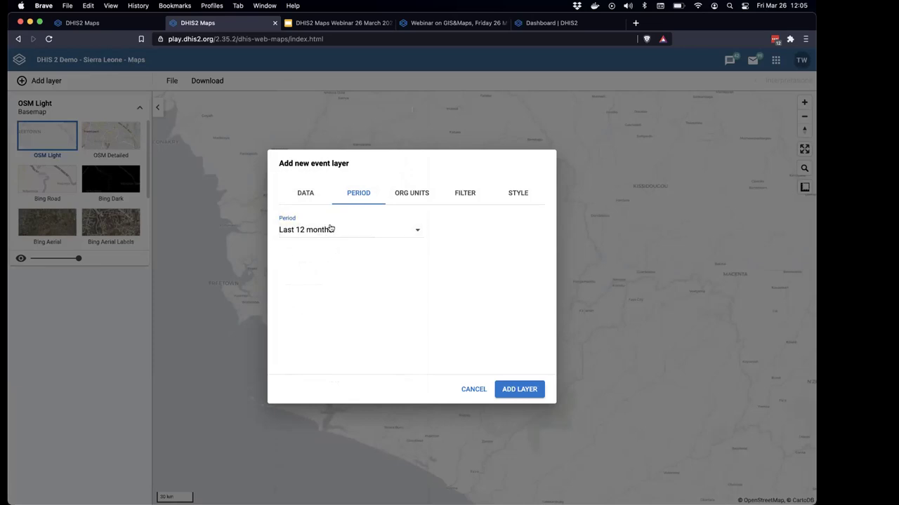
# Try Start/end dates as the event layer's period and set it back to Last 12 months.
pyautogui.click(416, 230)
pyautogui.press('Escape')
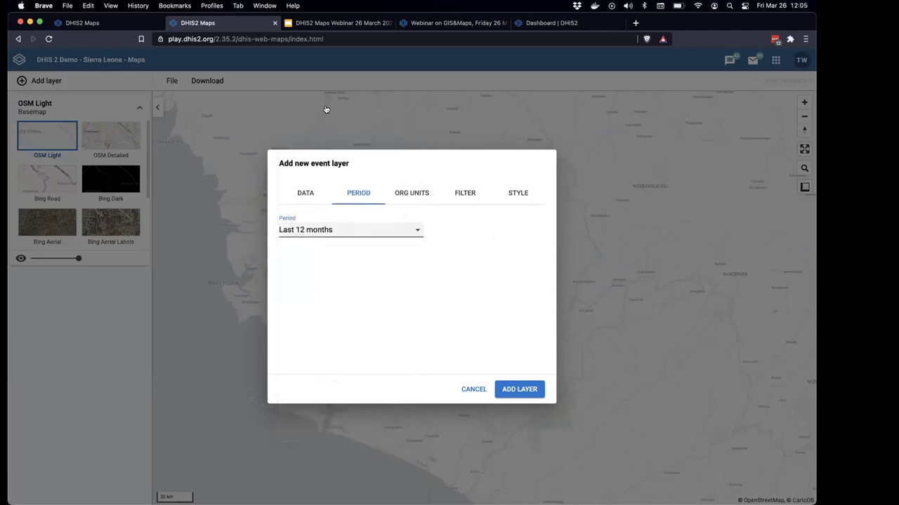
pyautogui.press('space')
pyautogui.click(326, 105)
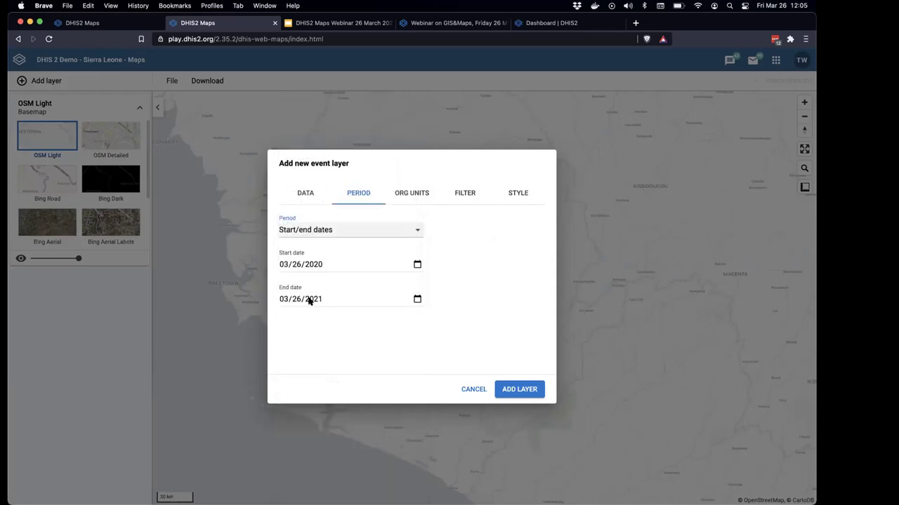
pyautogui.click(337, 235)
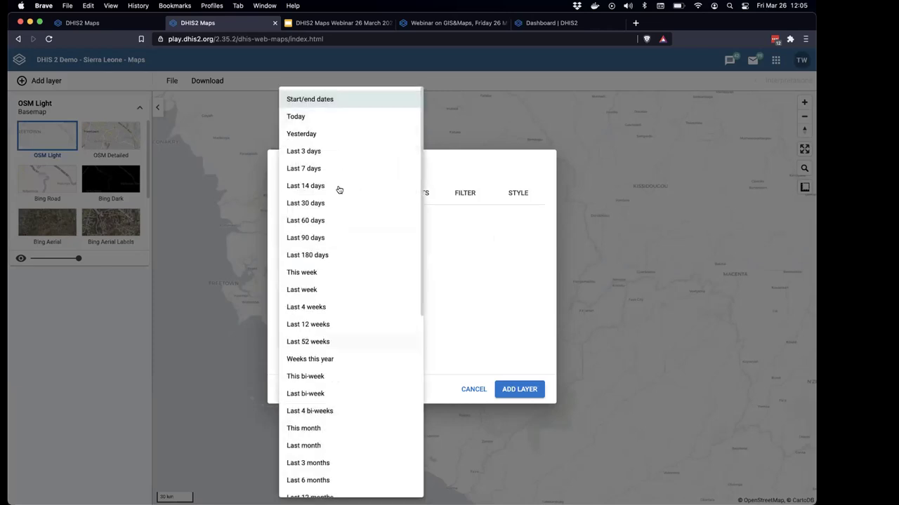
pyautogui.scroll(-5, 316, 345)
pyautogui.scroll(-1, 315, 345)
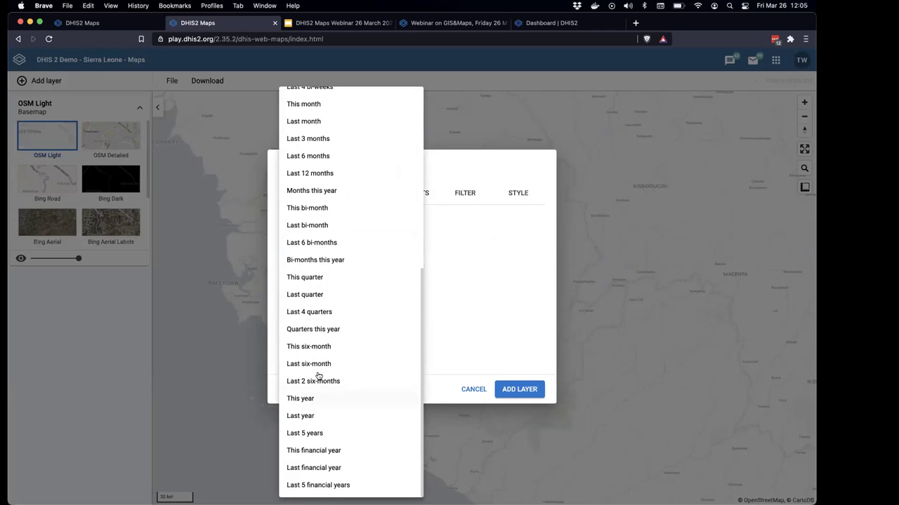
pyautogui.scroll(1, 344, 210)
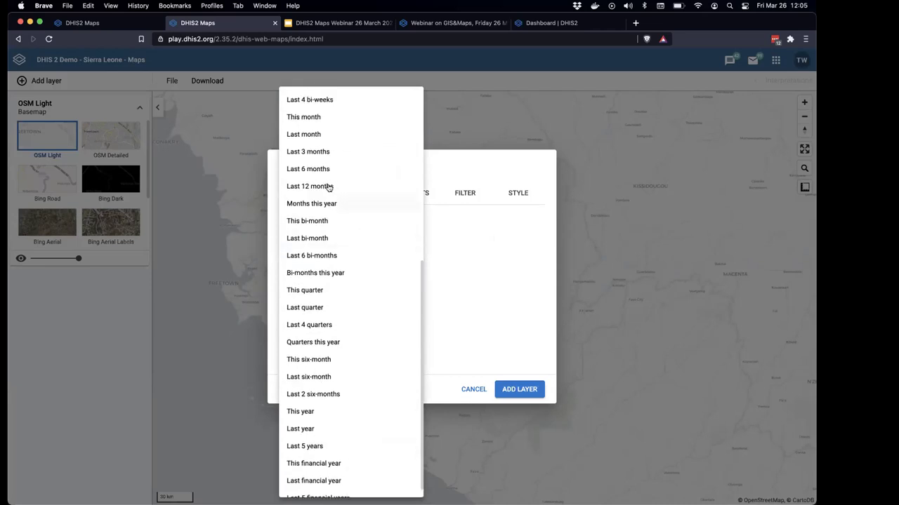
pyautogui.click(350, 187)
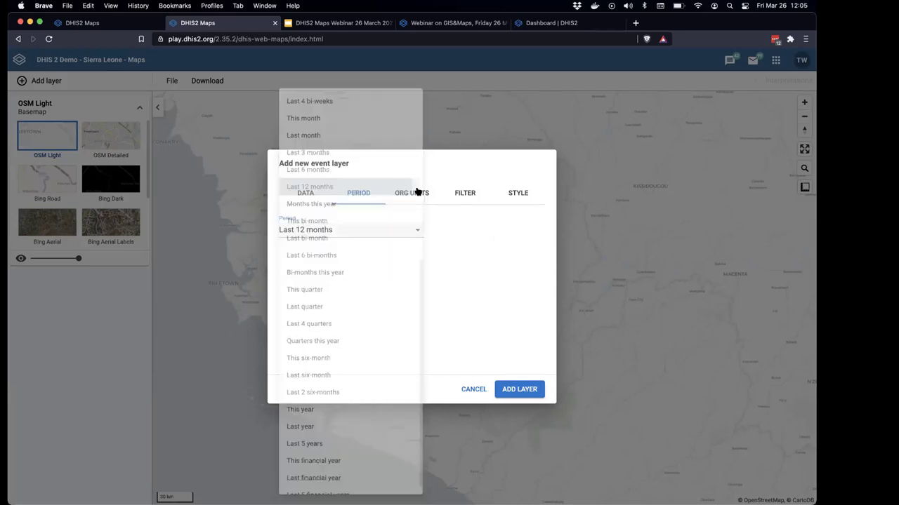
# Check the event layer's organisation units and add a filter for Age in years < 5.
pyautogui.click(517, 388)
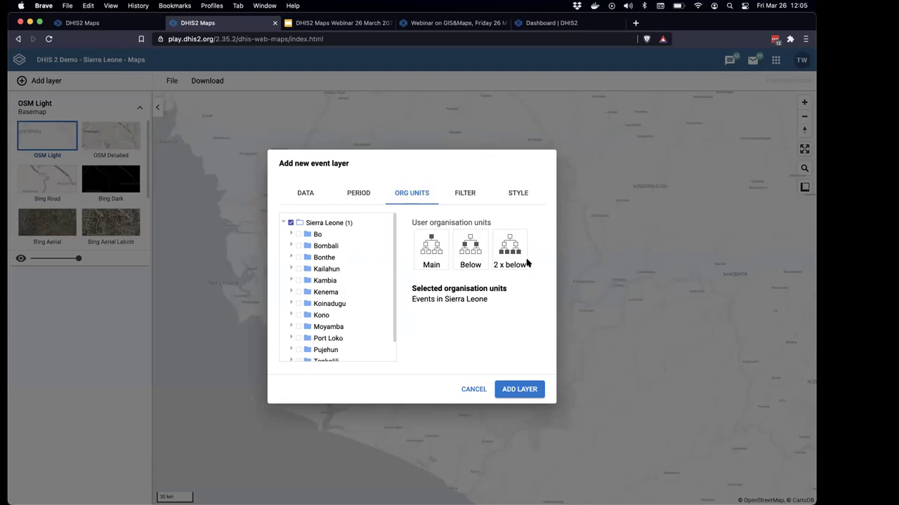
pyautogui.click(456, 197)
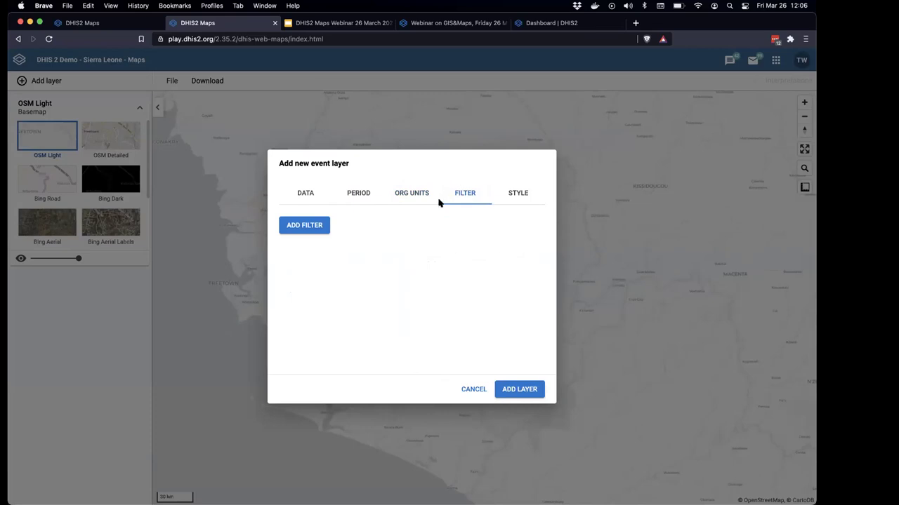
pyautogui.click(303, 227)
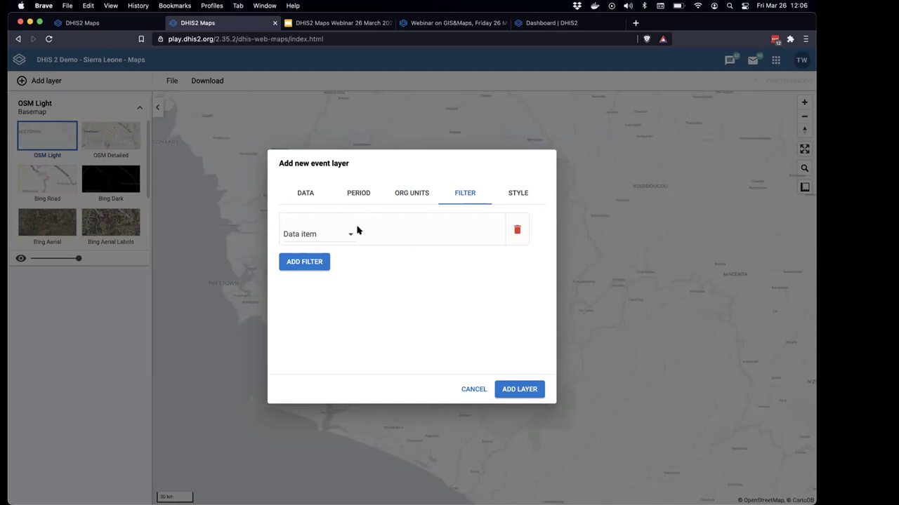
pyautogui.click(336, 236)
pyautogui.click(319, 237)
pyautogui.click(393, 235)
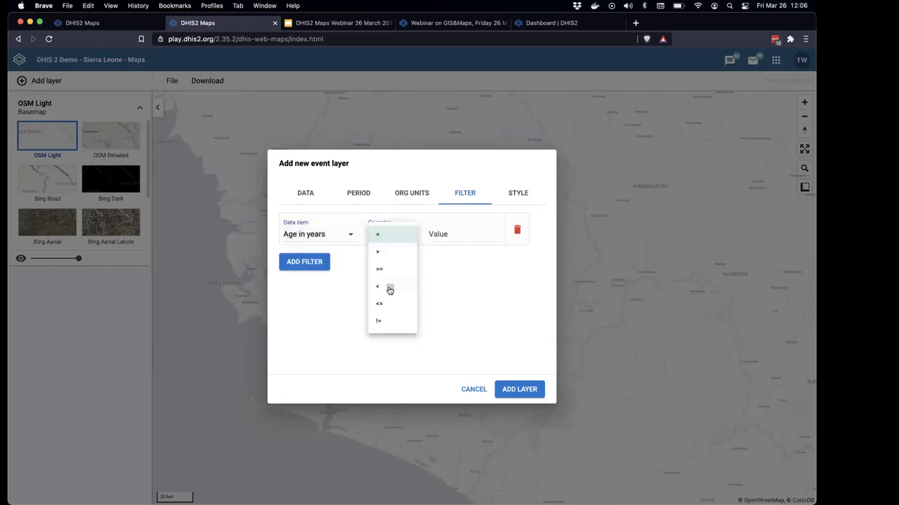
pyautogui.click(389, 290)
pyautogui.click(465, 228)
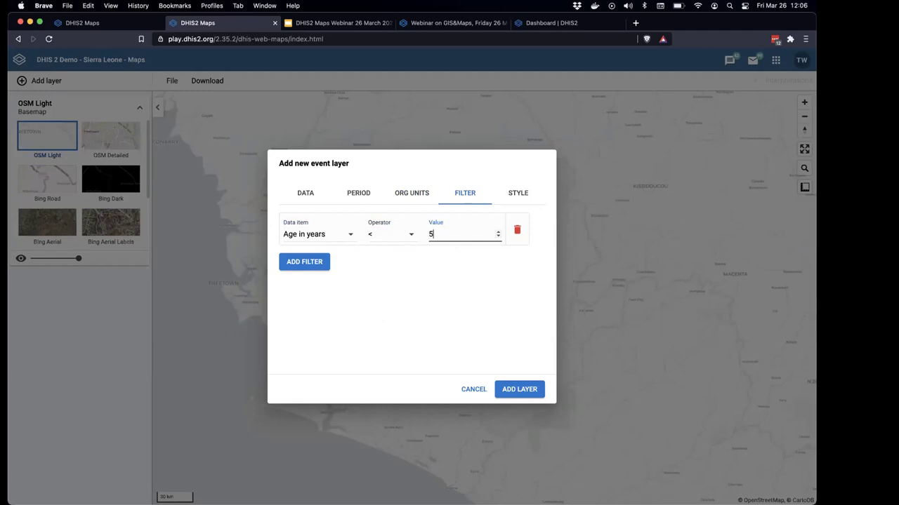
# Add the malaria event layer filtered to ages under 5, using the grouped events style.
pyautogui.click(445, 253)
pyautogui.click(524, 196)
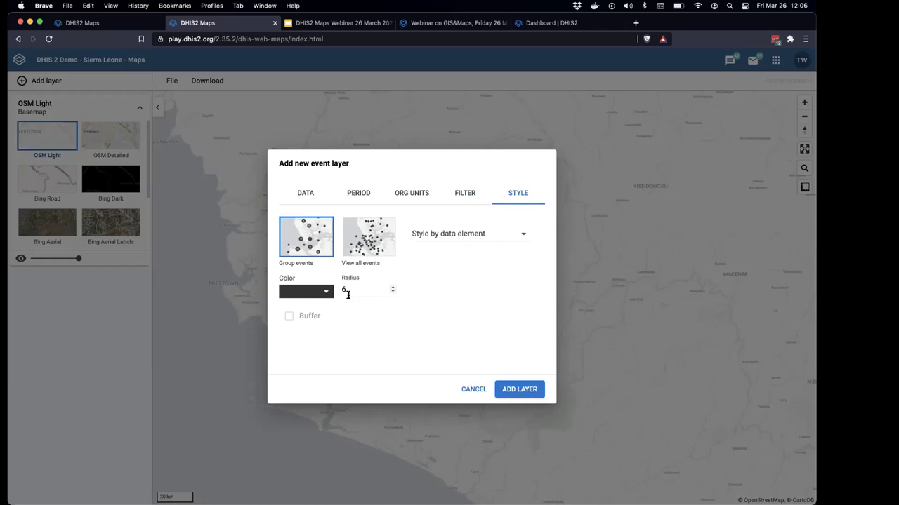
pyautogui.click(531, 394)
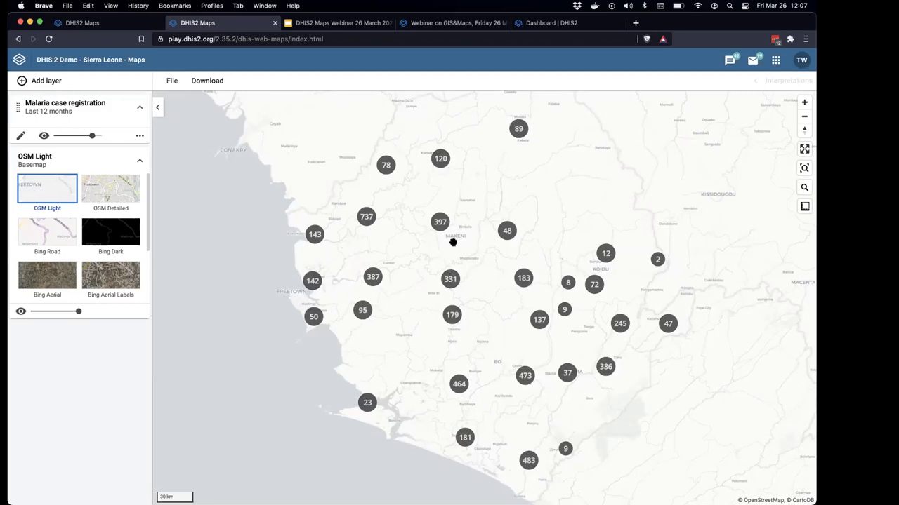
# Expand the event clusters near the middle of the country to single events and inspect one event's details.
pyautogui.click(450, 284)
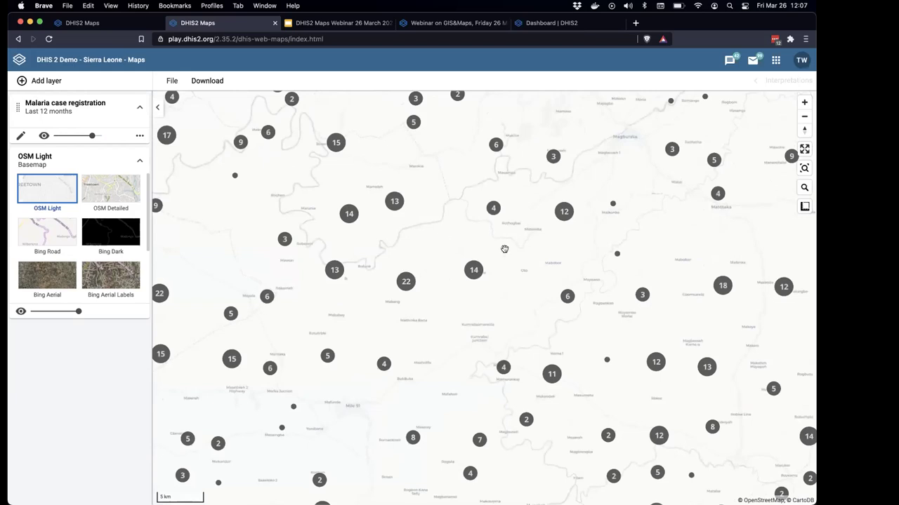
pyautogui.click(474, 270)
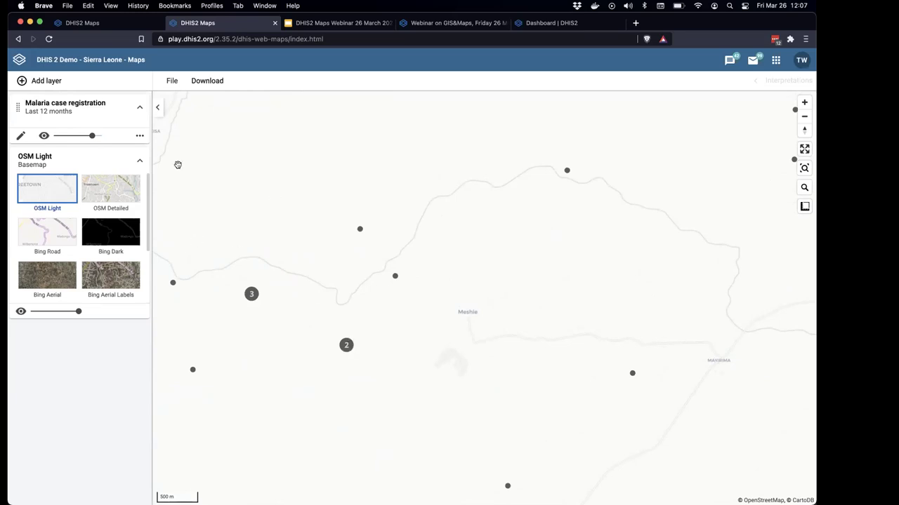
pyautogui.click(396, 276)
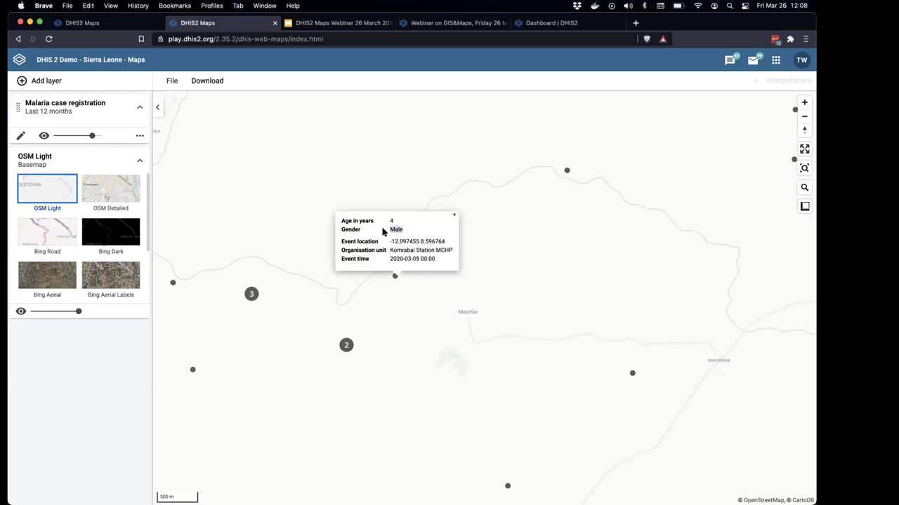
pyautogui.click(398, 227)
pyautogui.click(454, 214)
# Switch the basemap to Bing Aerial Labels around an isolated event and view that event's details.
pyautogui.moveTo(253, 295); pyautogui.dragTo(338, 313)
pyautogui.scroll(5, 454, 187)
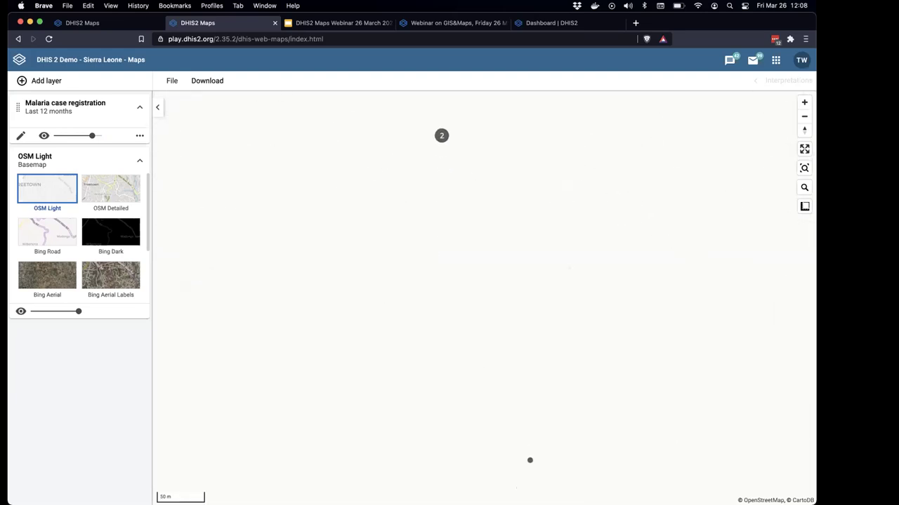
pyautogui.moveTo(555, 383); pyautogui.dragTo(496, 234)
pyautogui.scroll(-2, 87, 274)
pyautogui.scroll(1, 88, 273)
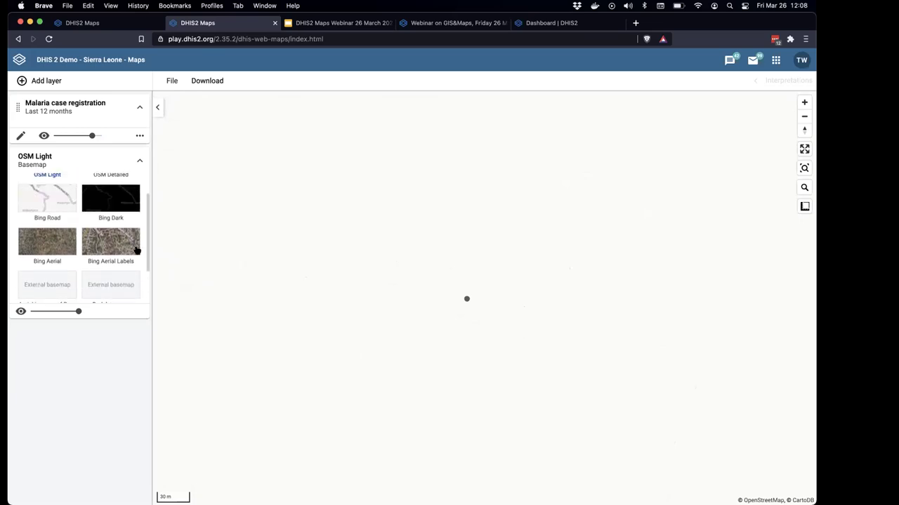
pyautogui.click(99, 248)
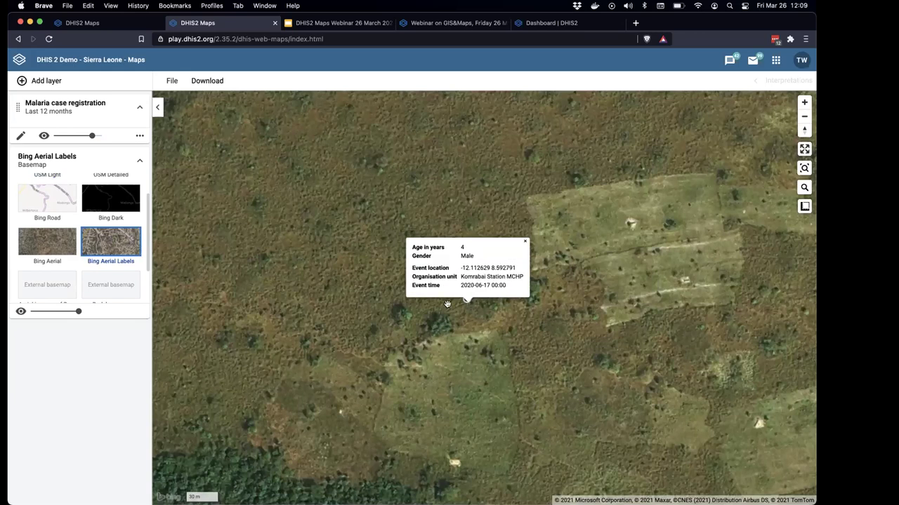
pyautogui.click(467, 306)
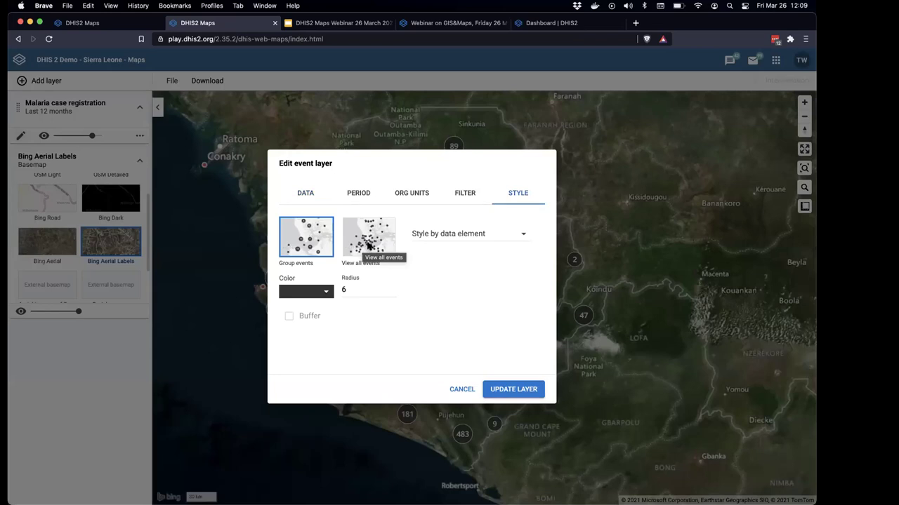
# Change the event layer style from grouped events to View all events and examine the distribution across the country.
pyautogui.click(367, 242)
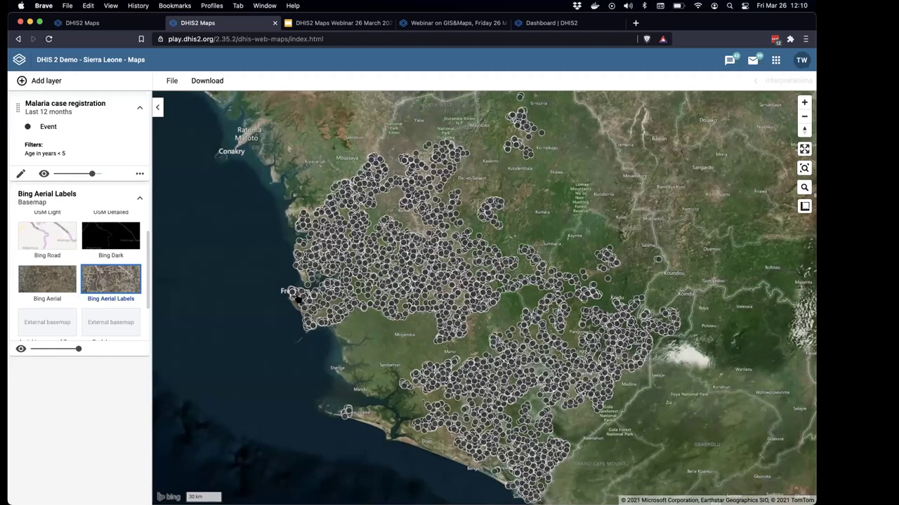
pyautogui.scroll(1, 385, 295)
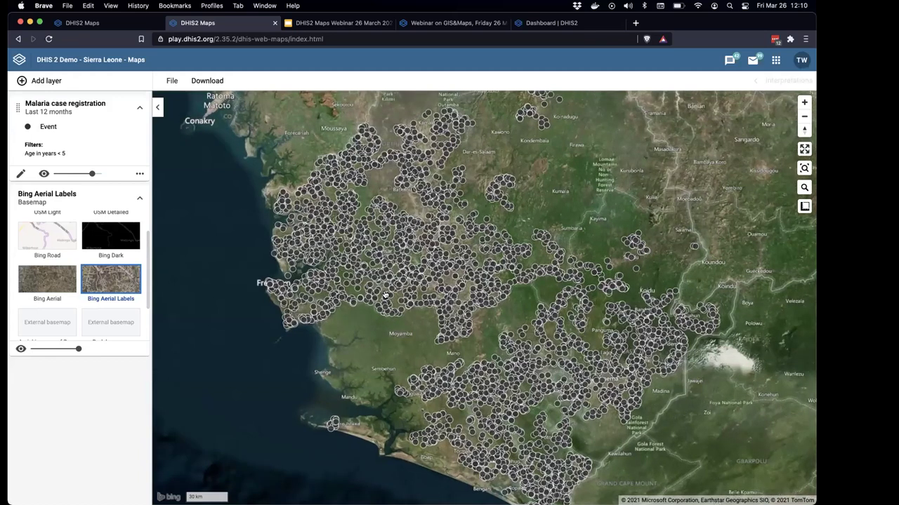
pyautogui.scroll(-1, 385, 294)
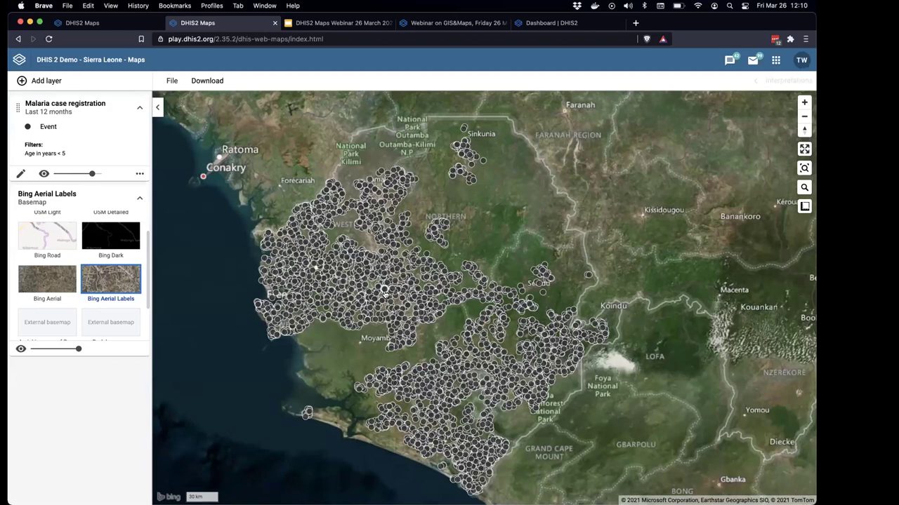
pyautogui.scroll(1, 384, 294)
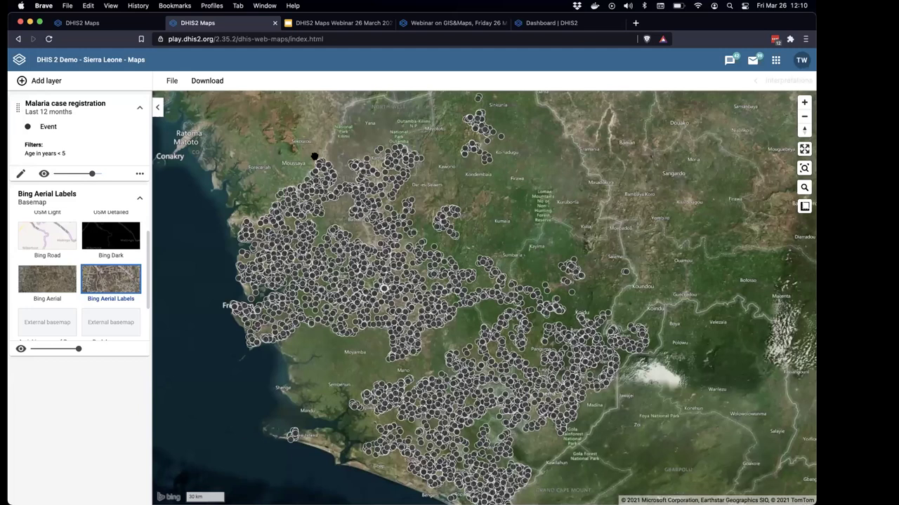
pyautogui.scroll(5, 383, 286)
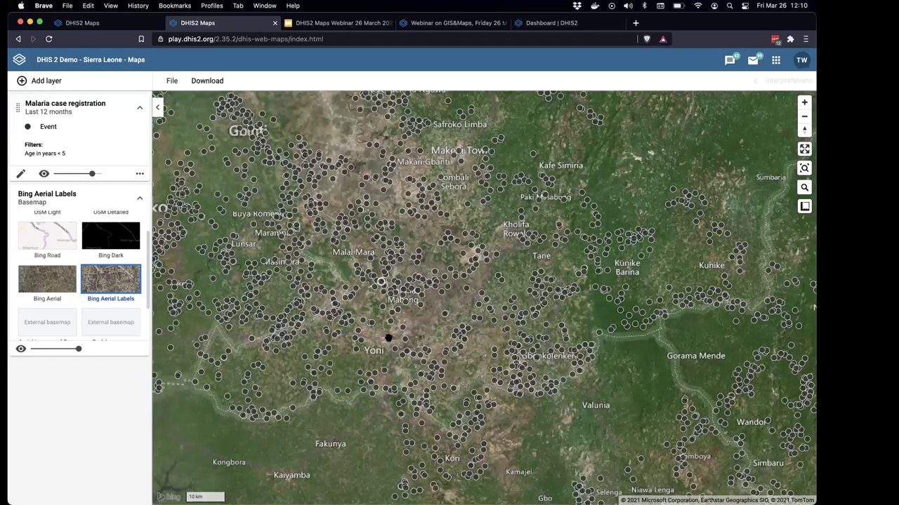
pyautogui.scroll(-1, 336, 307)
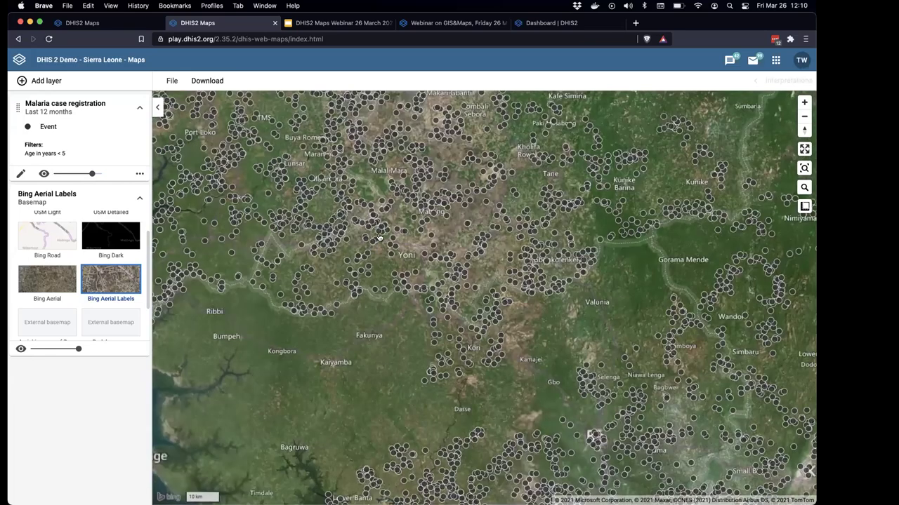
pyautogui.scroll(-1, 501, 402)
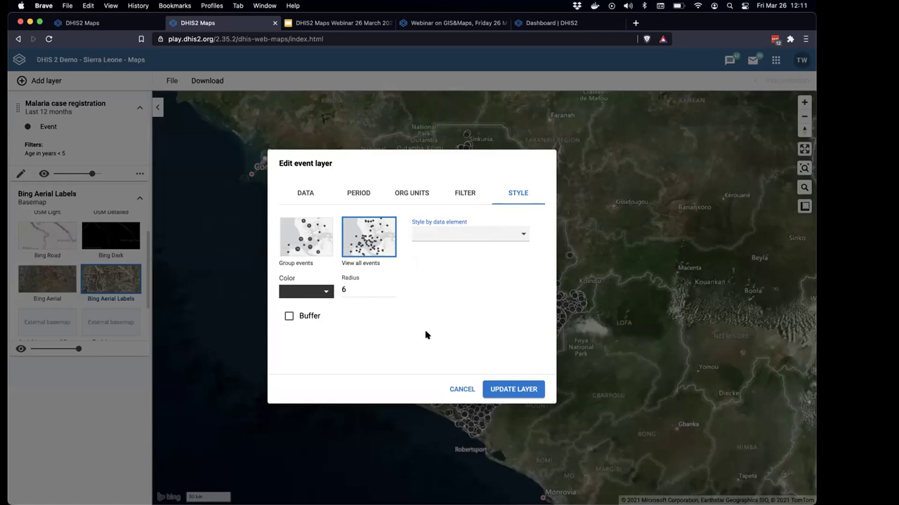
# Style the events by the Gender data element, update the layer and check its legend and points.
pyautogui.click(469, 238)
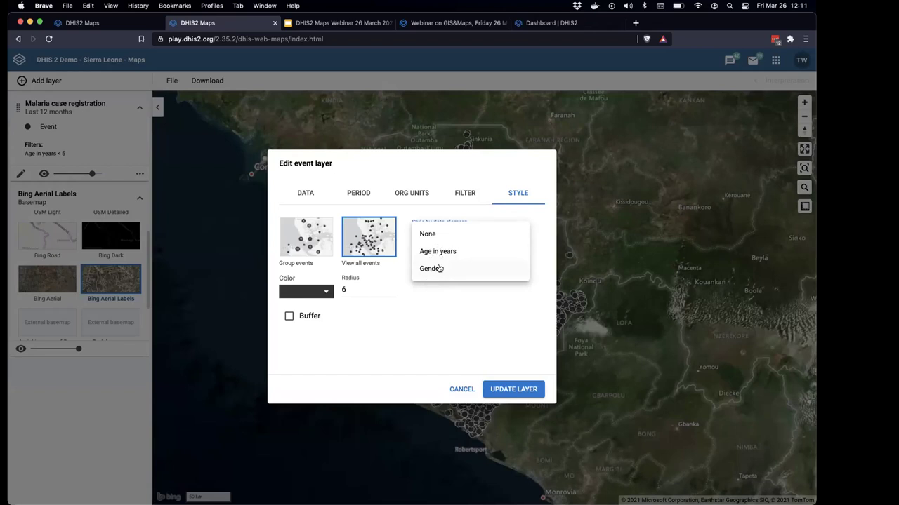
pyautogui.click(440, 269)
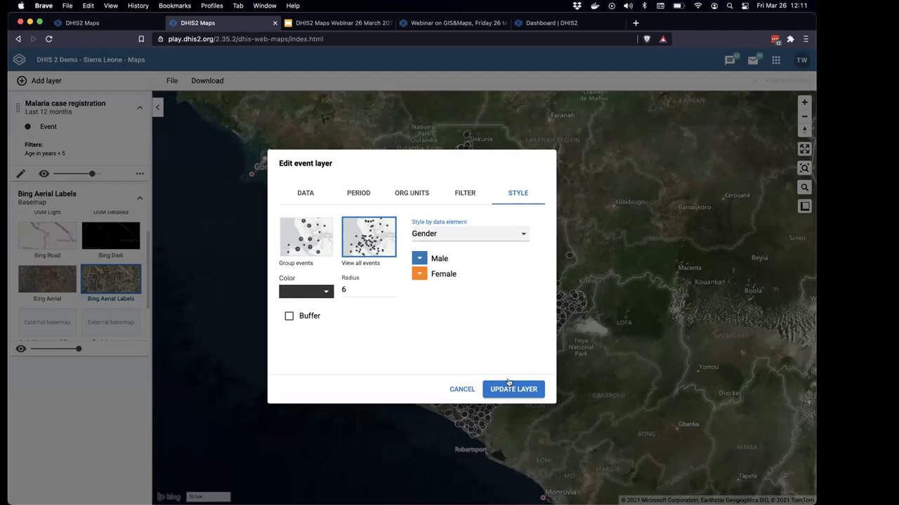
pyautogui.click(521, 397)
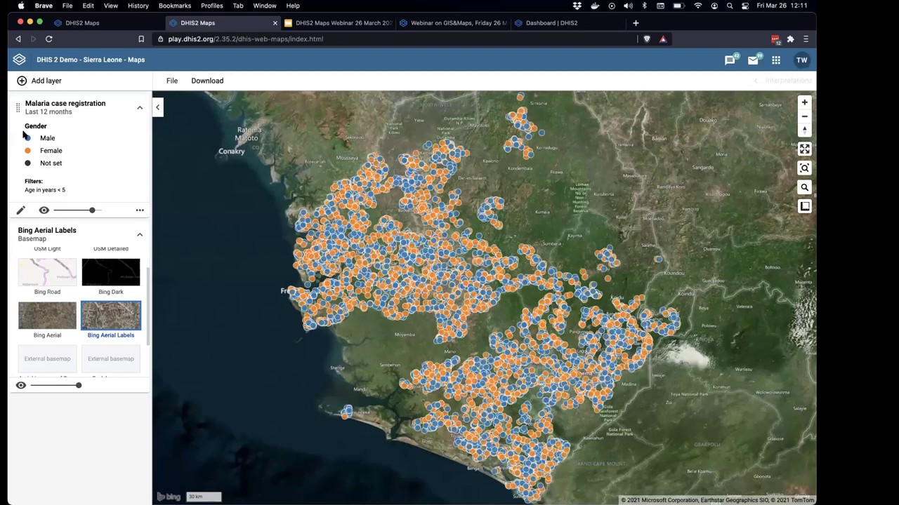
pyautogui.tripleClick(38, 165)
pyautogui.click(439, 309)
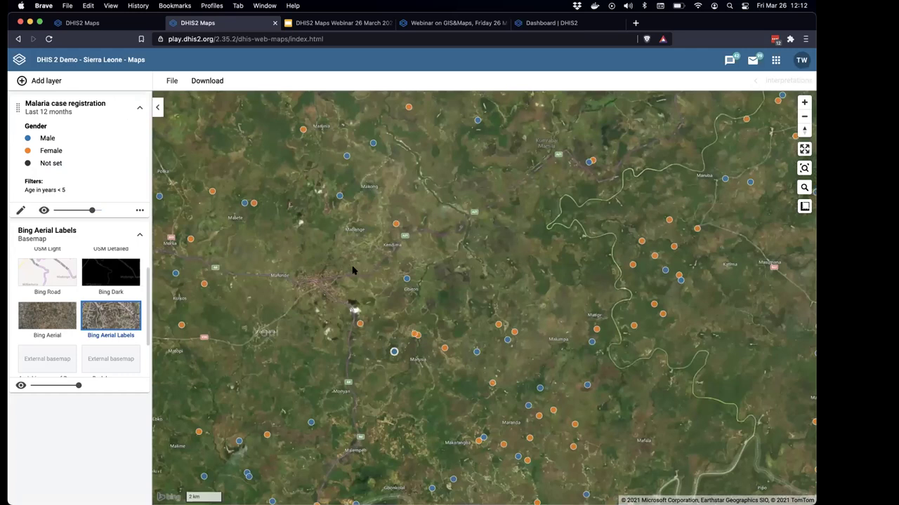
# Remove the age filter from the event layer and update it to map all ages.
pyautogui.scroll(-5, 353, 270)
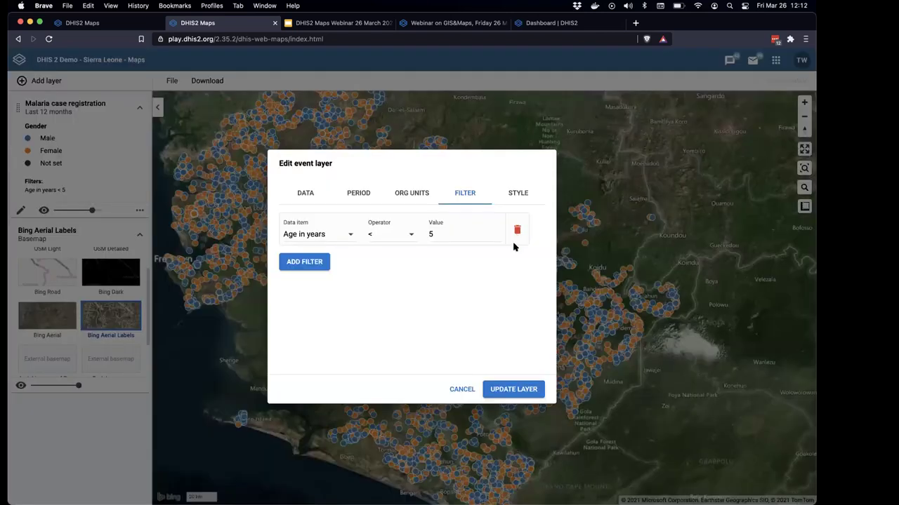
pyautogui.click(513, 389)
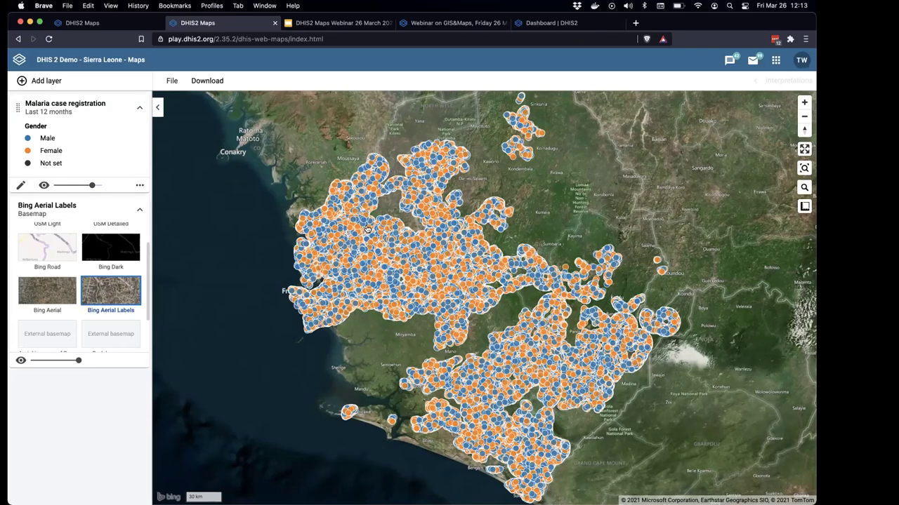
pyautogui.scroll(2, 367, 229)
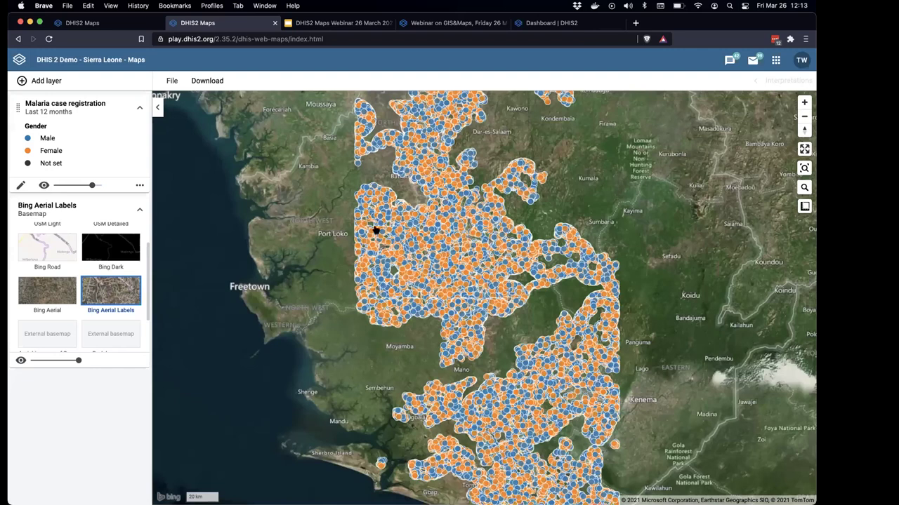
pyautogui.scroll(-2, 366, 248)
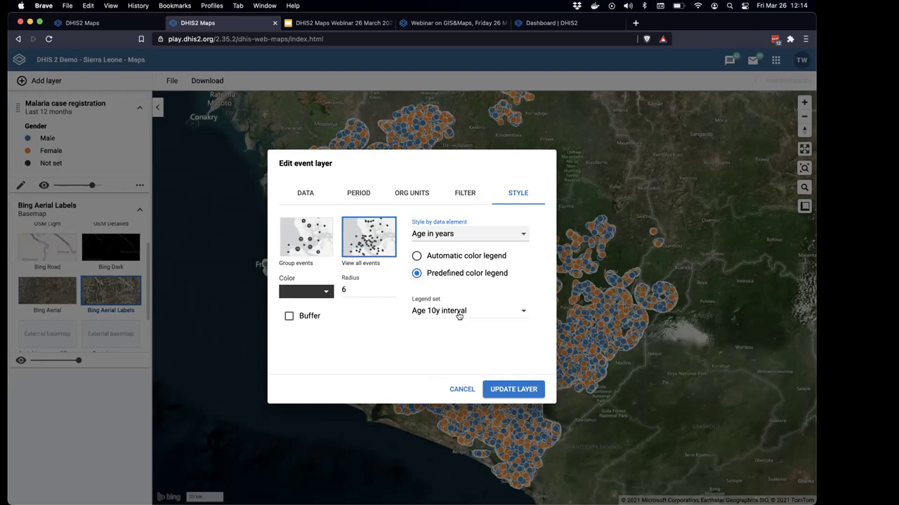
# Try the automatic color legend with equal intervals and 5 classes for the Age in years styling.
pyautogui.click(424, 314)
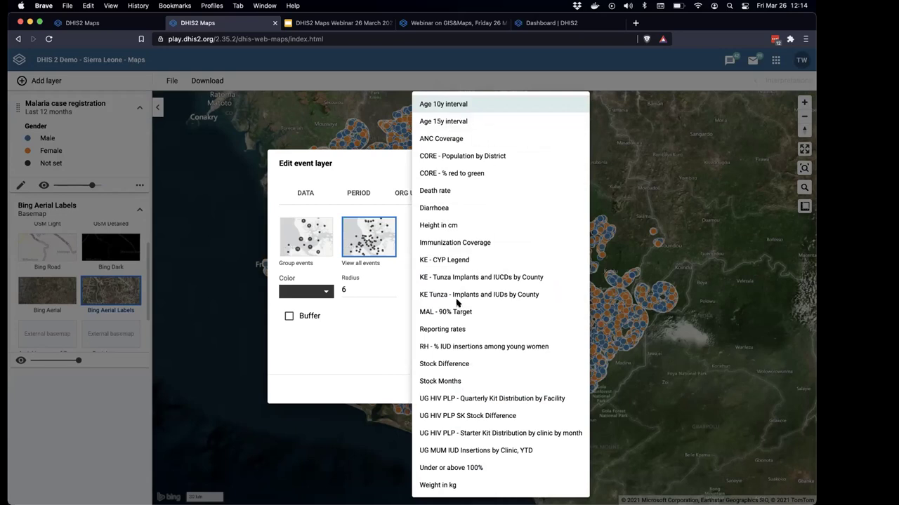
pyautogui.press('Escape')
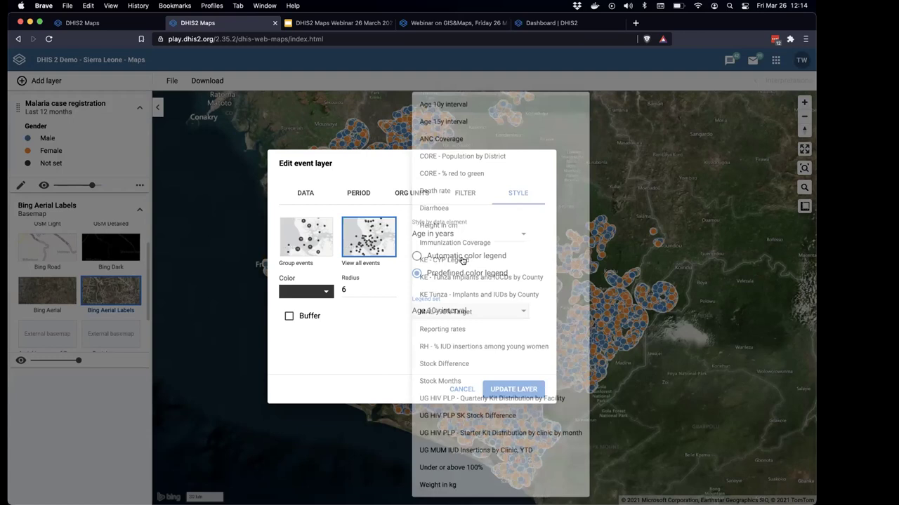
pyautogui.click(462, 257)
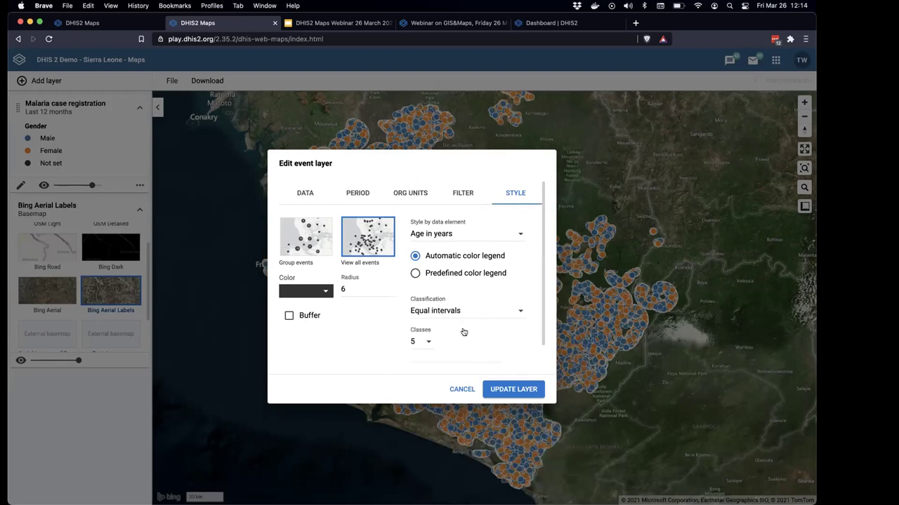
pyautogui.click(463, 312)
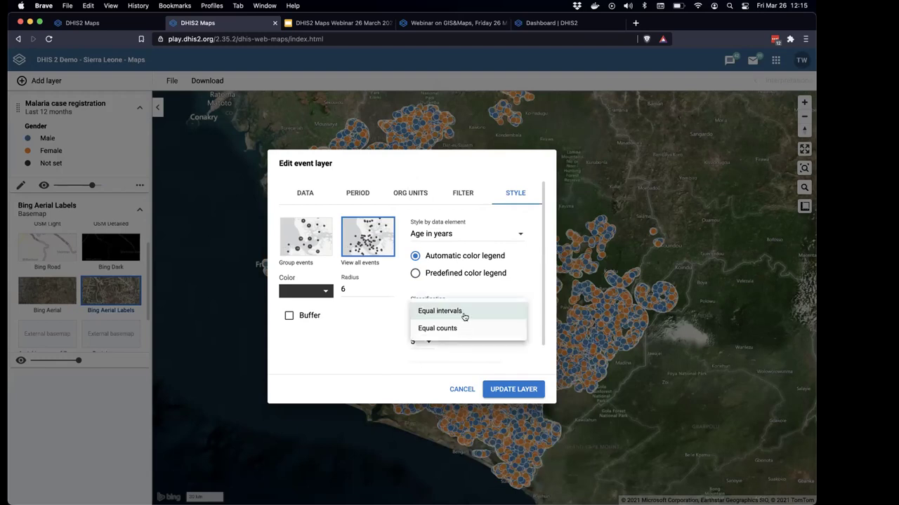
pyautogui.click(456, 313)
pyautogui.click(419, 343)
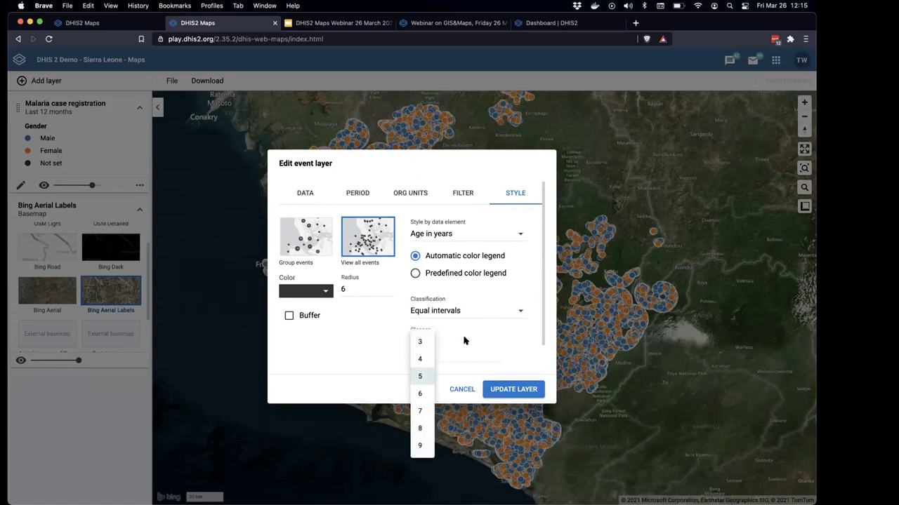
pyautogui.click(464, 270)
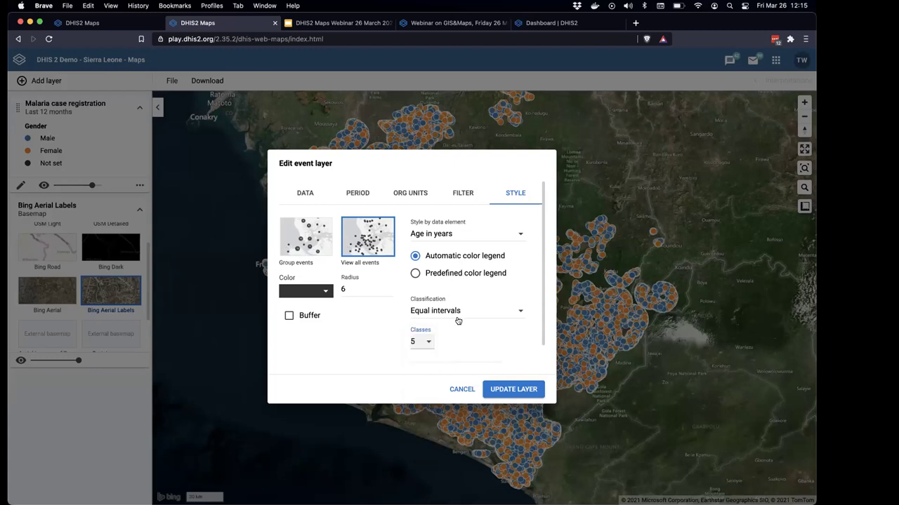
# Style the events by Age in years with the predefined Age 10y interval legend, update the layer and review its age groups.
pyautogui.click(460, 273)
pyautogui.click(460, 311)
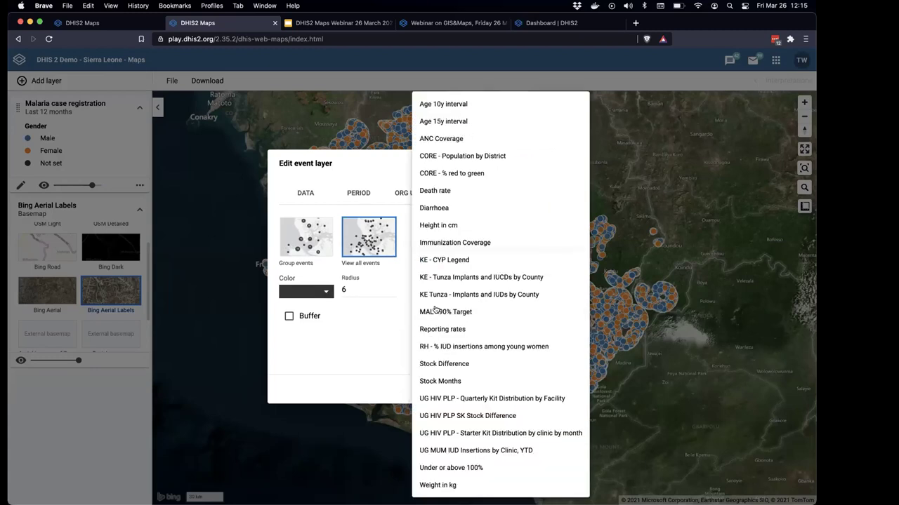
pyautogui.click(409, 316)
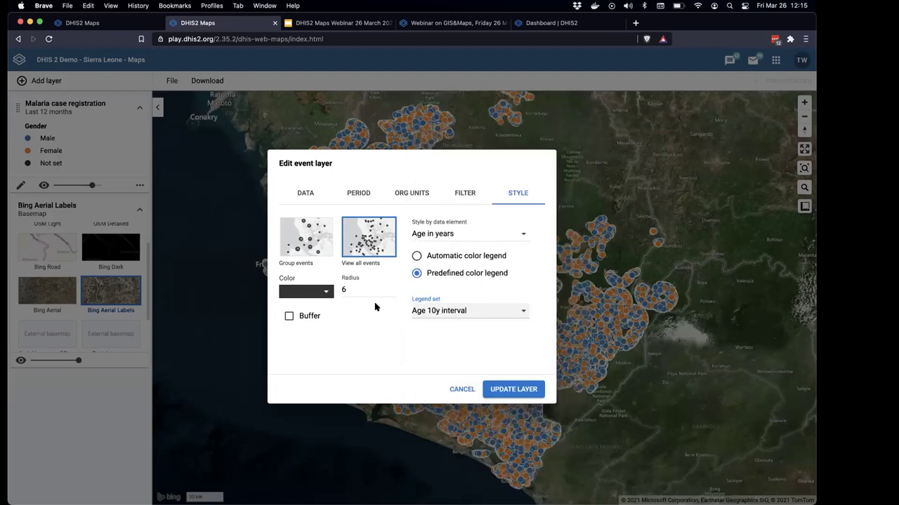
pyautogui.click(531, 390)
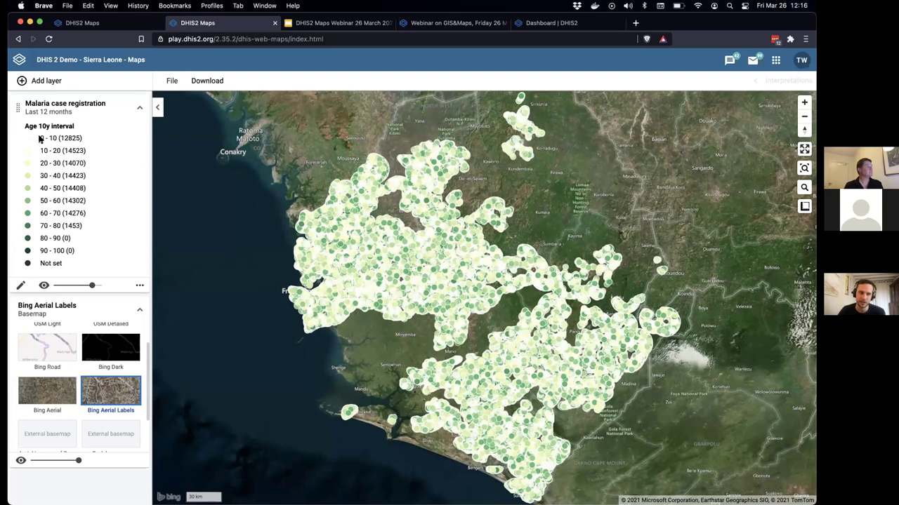
pyautogui.tripleClick(94, 140)
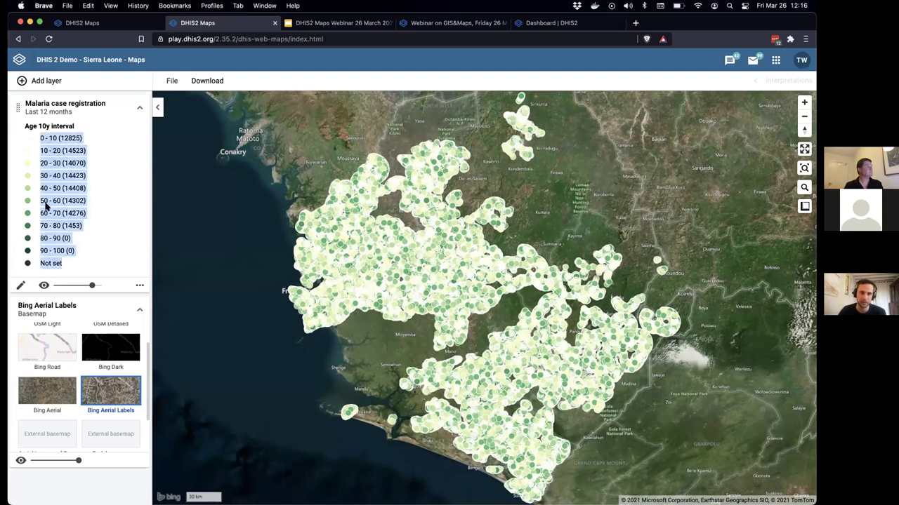
pyautogui.moveTo(40, 251); pyautogui.dragTo(71, 251)
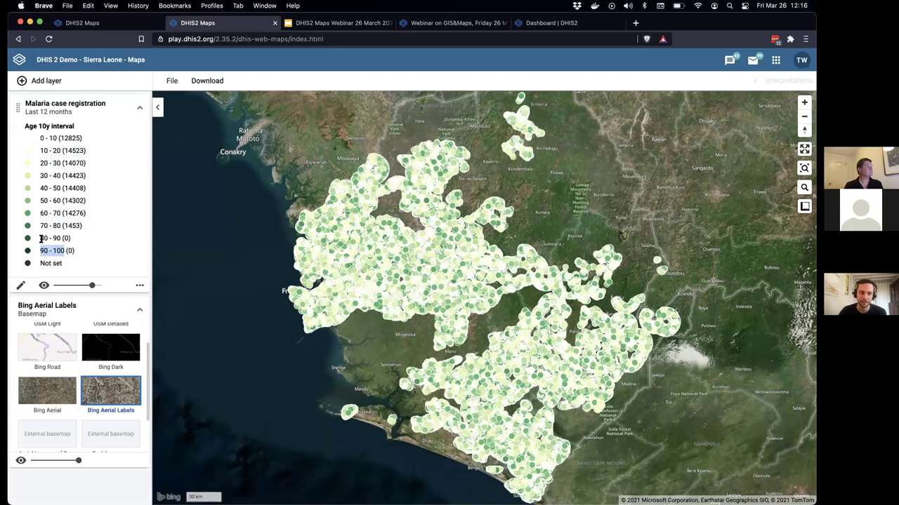
# Check the oldest age groups in the legend and adjust the opacity of the Malaria case registration layer.
pyautogui.tripleClick(62, 247)
pyautogui.doubleClick(42, 227)
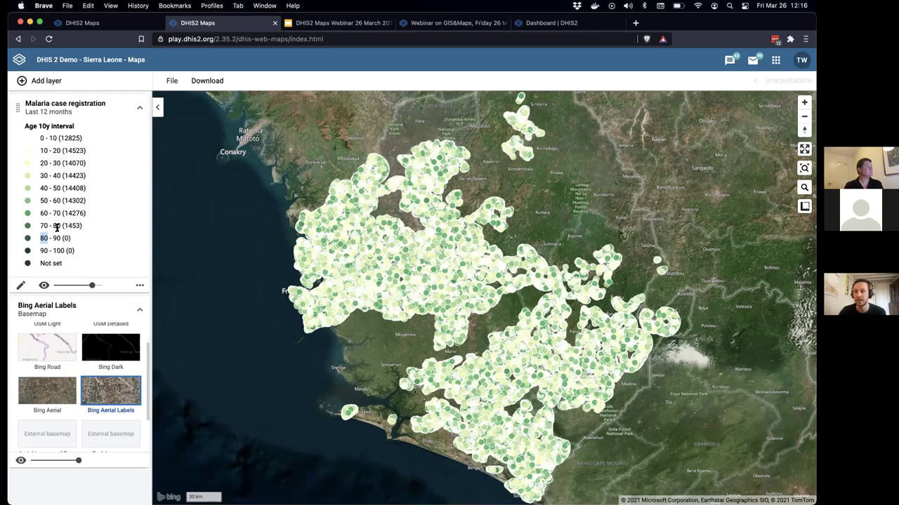
pyautogui.moveTo(94, 289); pyautogui.dragTo(102, 289)
pyautogui.click(103, 288)
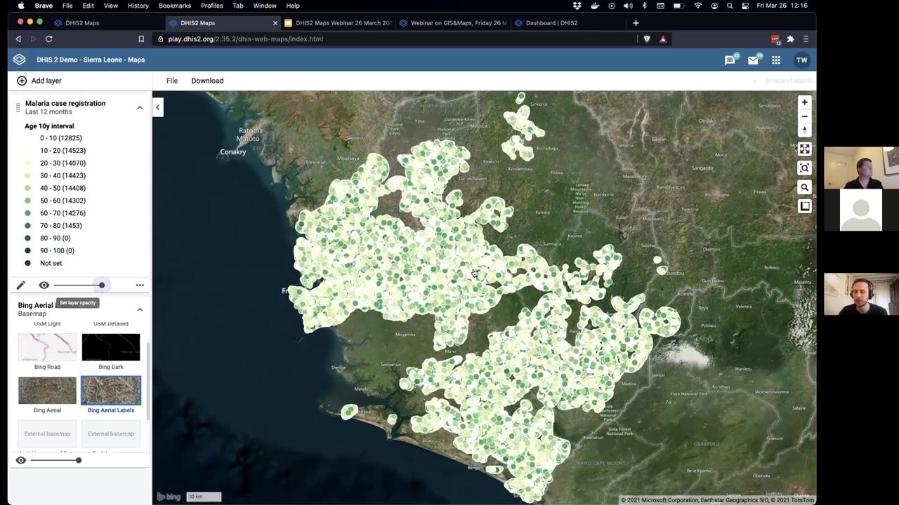
pyautogui.press('pagedown')
pyautogui.press('pagedown')
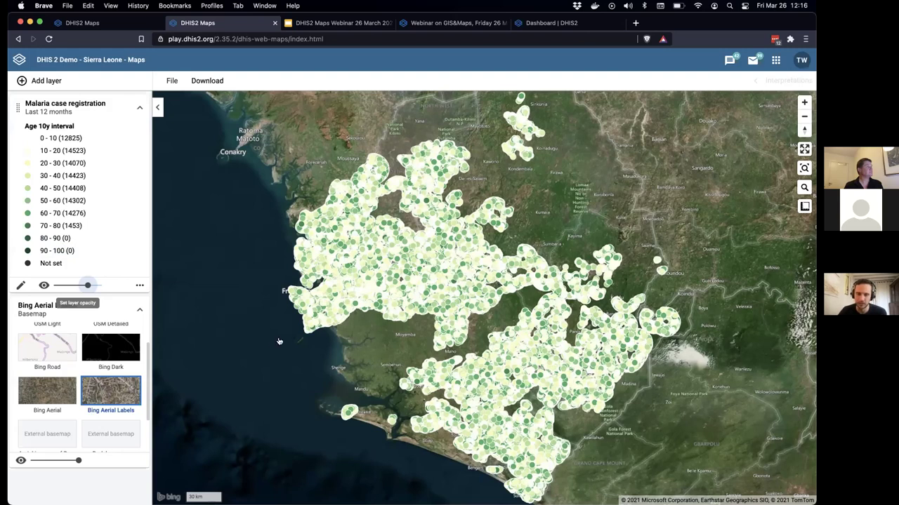
pyautogui.press('pageup')
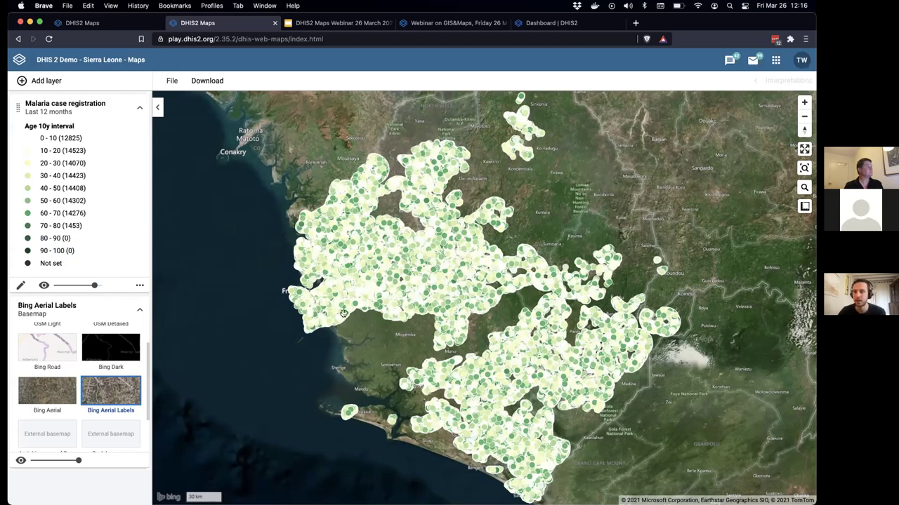
# Group the events, keeping the Age 10y interval legend, and update the layer.
pyautogui.scroll(5, 282, 275)
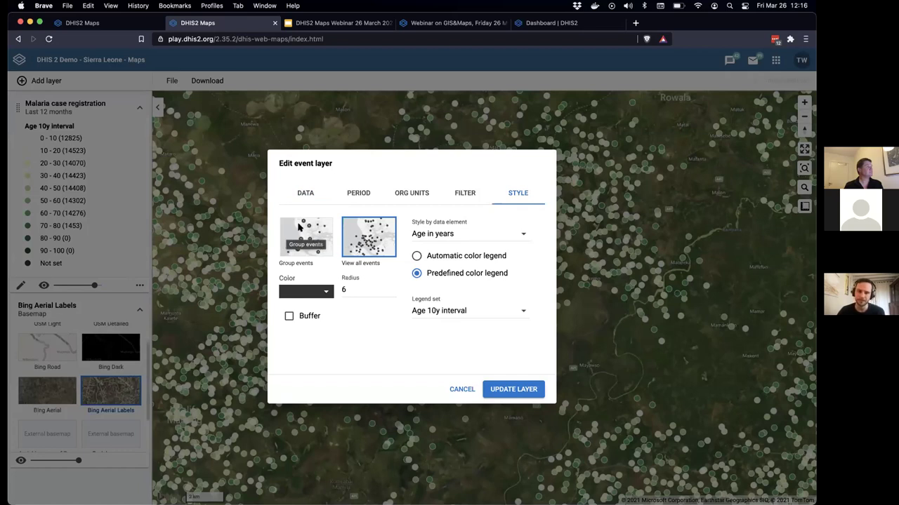
pyautogui.click(280, 261)
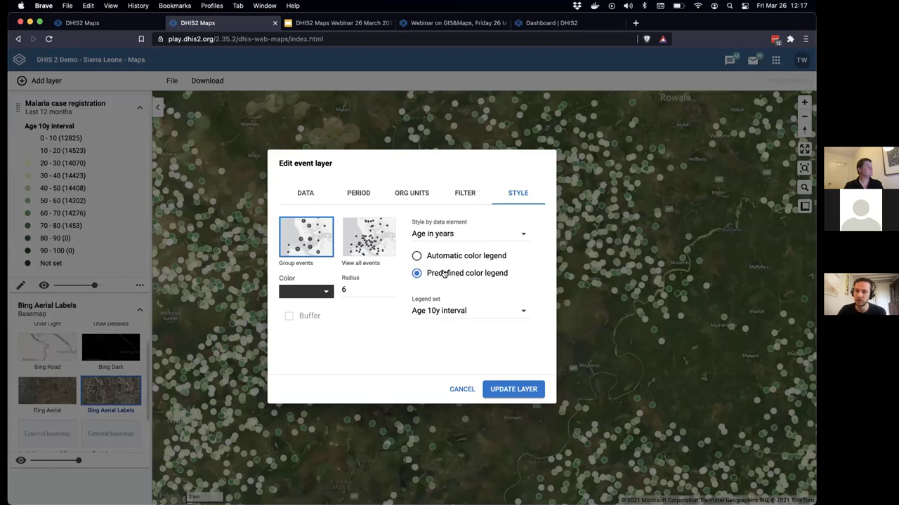
pyautogui.click(513, 390)
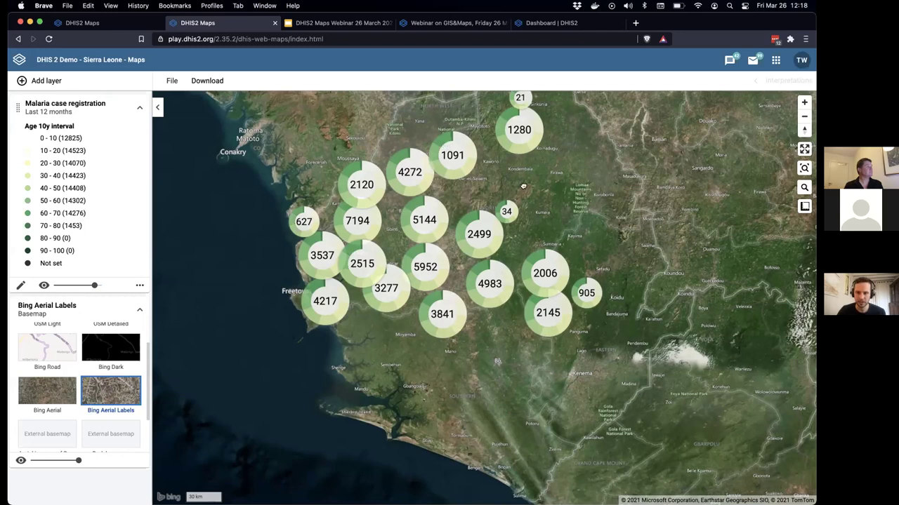
# Examine the clusters' age distribution and open a single event's details near Kaba to compare its age with the legend.
pyautogui.click(408, 156)
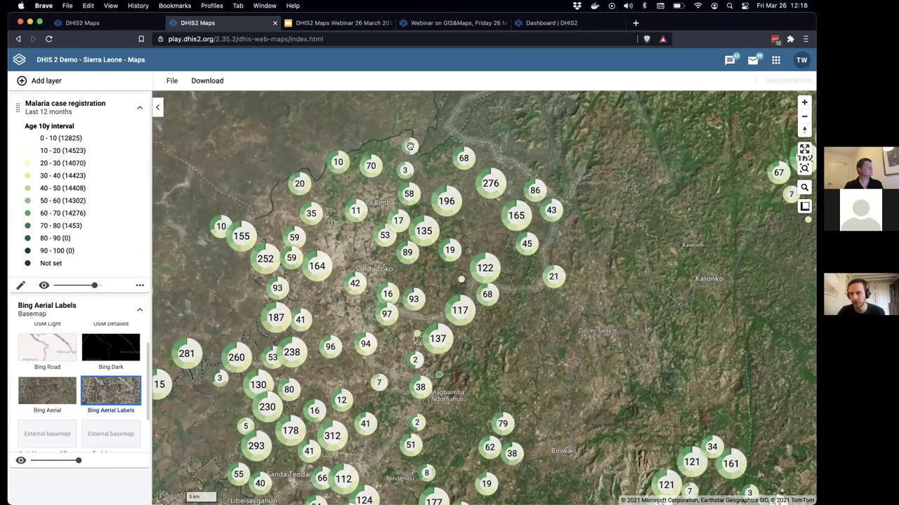
pyautogui.click(494, 260)
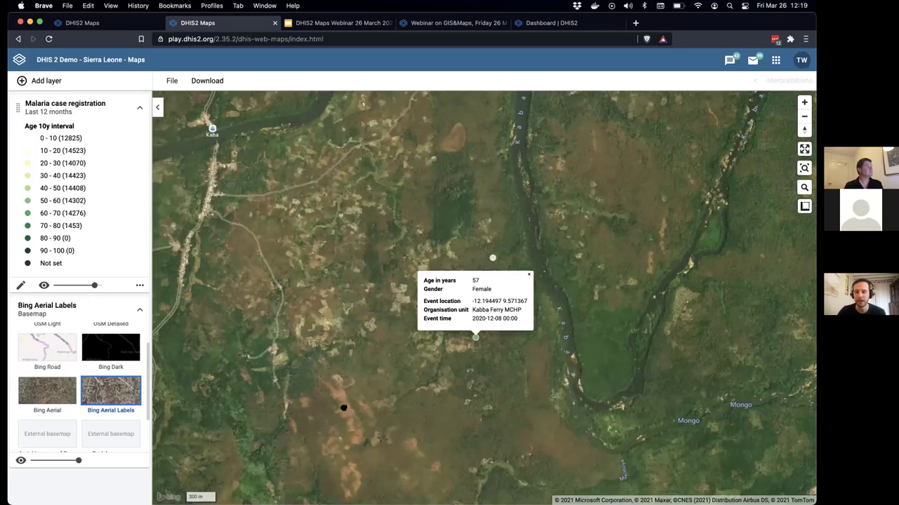
pyautogui.moveTo(343, 408); pyautogui.dragTo(338, 383)
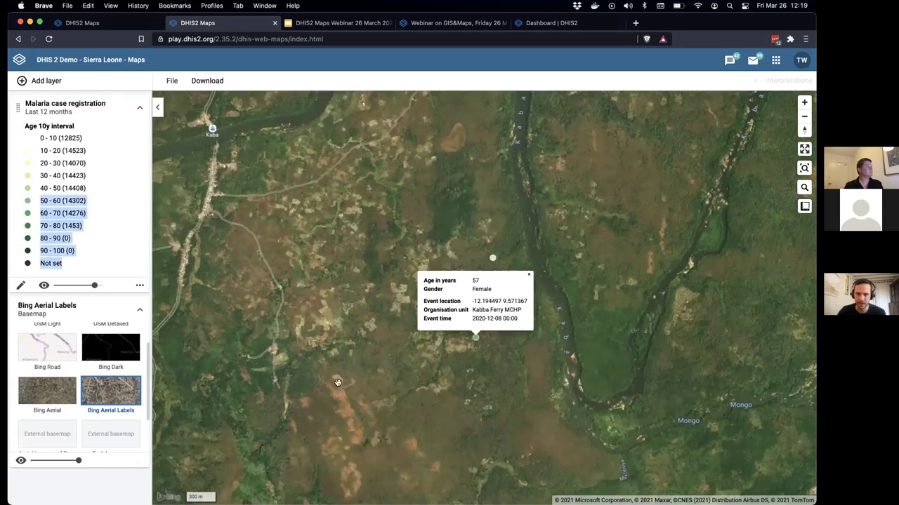
pyautogui.moveTo(338, 382); pyautogui.dragTo(397, 393)
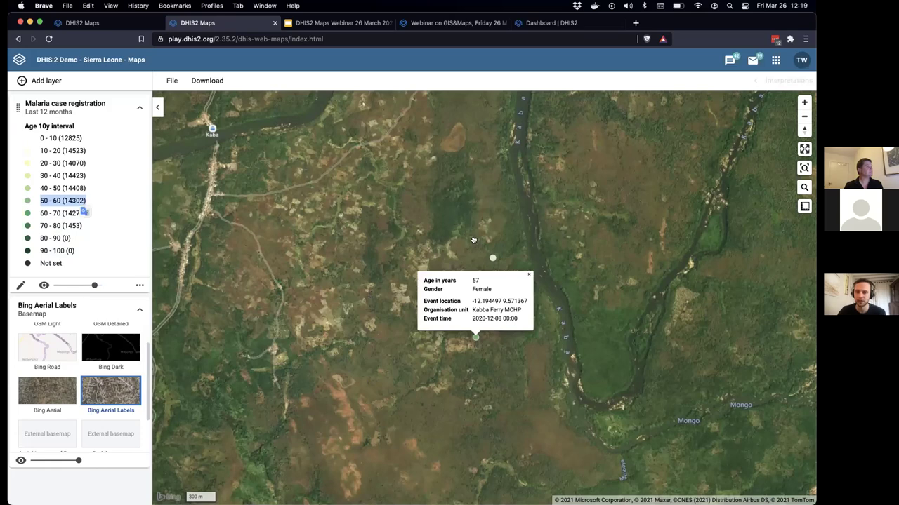
pyautogui.scroll(-5, 473, 240)
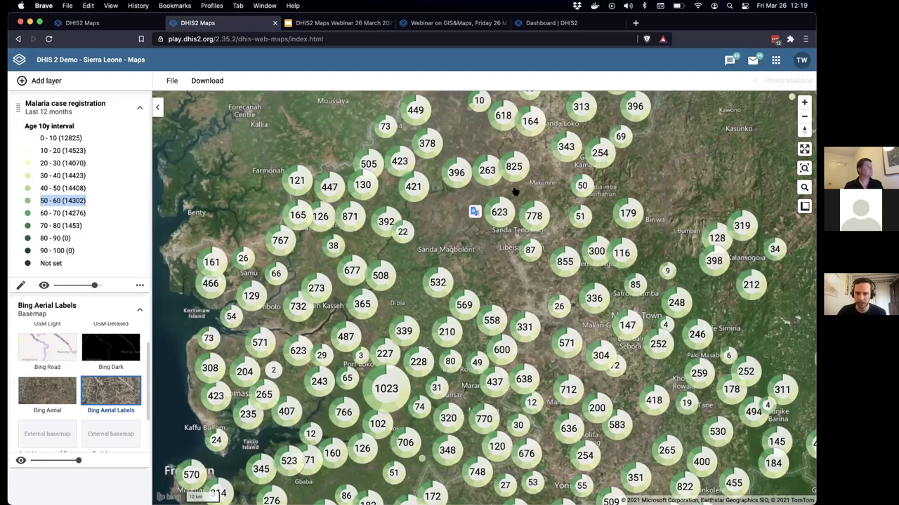
pyautogui.scroll(-3, 516, 193)
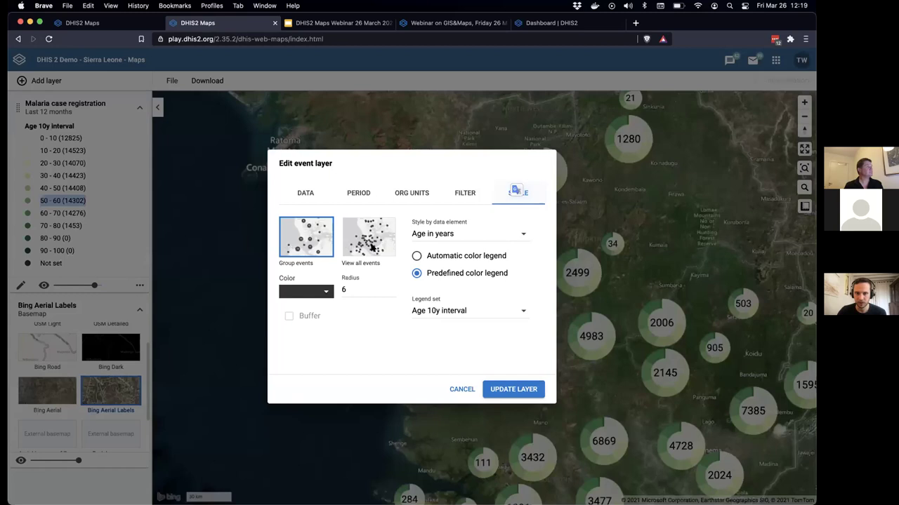
# Filter the events to Age in years < 5, switch to viewing all events, and update the layer.
pyautogui.click(464, 191)
pyautogui.click(325, 227)
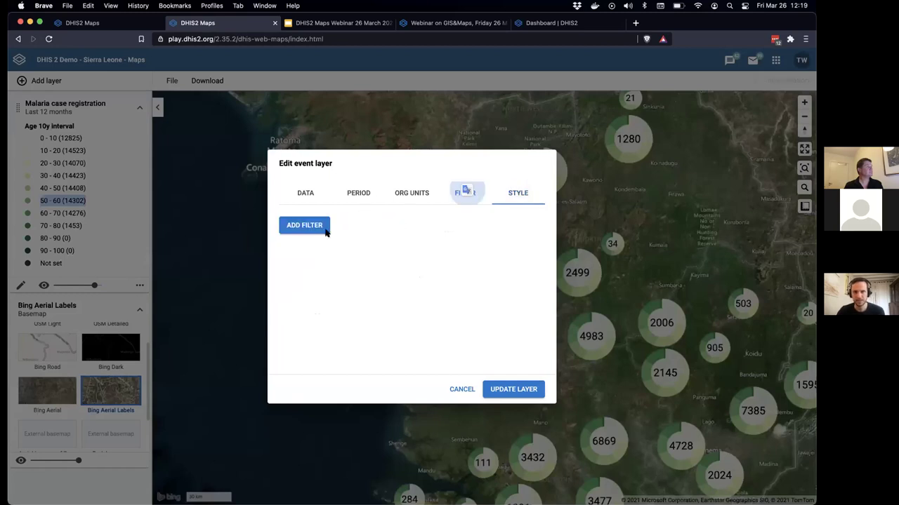
pyautogui.click(310, 238)
pyautogui.click(310, 237)
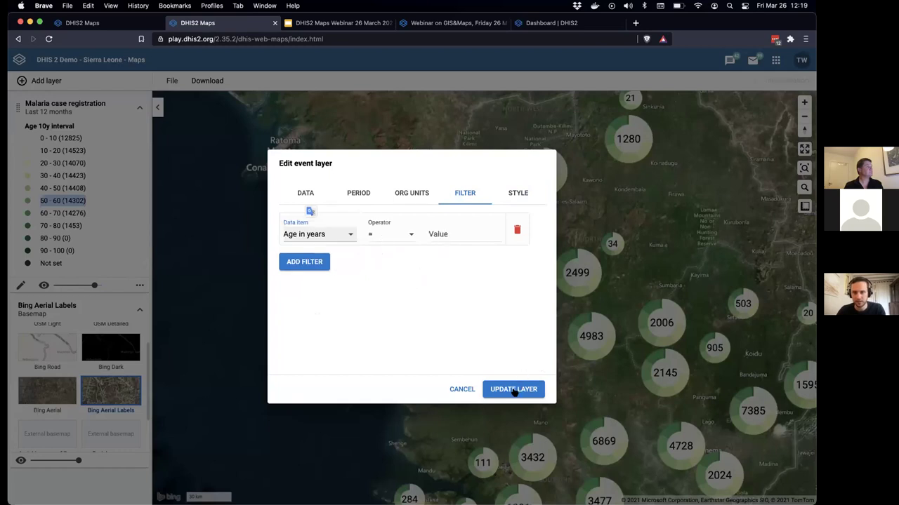
pyautogui.click(518, 197)
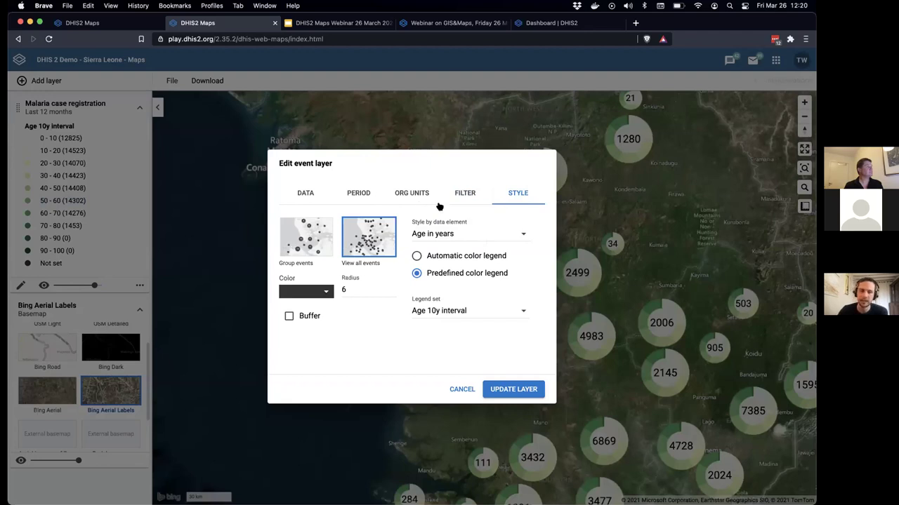
pyautogui.click(513, 389)
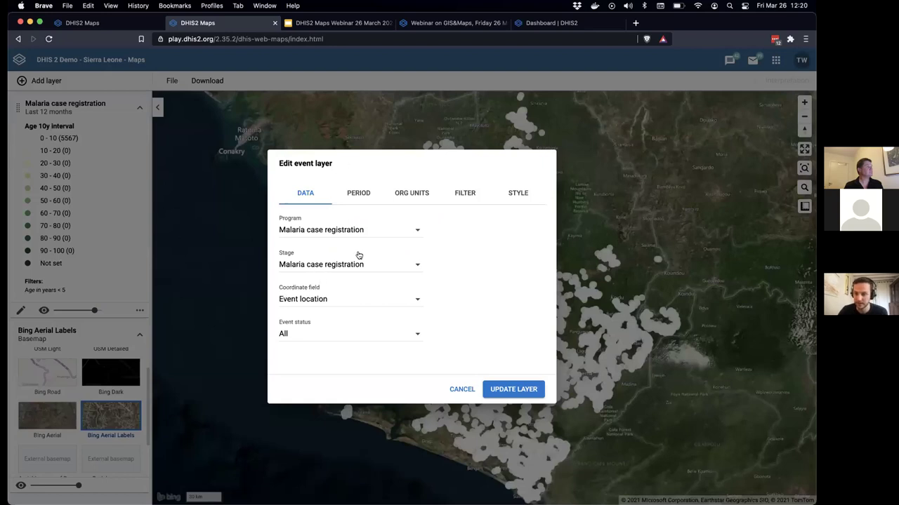
# Style the filtered events by the Gender data element and update the layer.
pyautogui.click(39, 137)
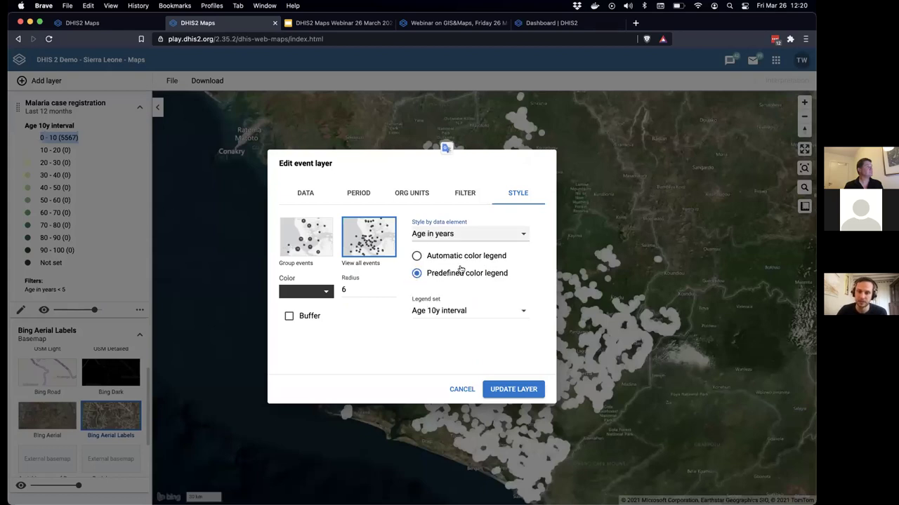
pyautogui.click(463, 256)
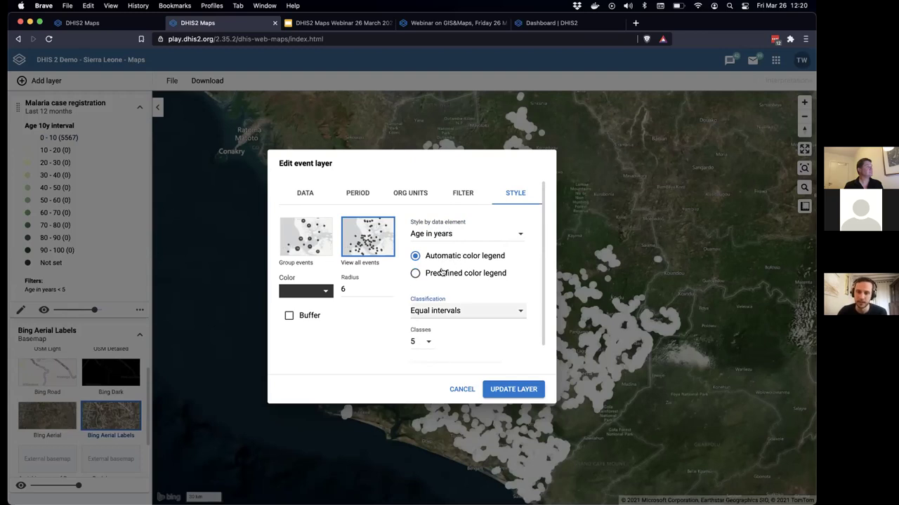
pyautogui.click(450, 234)
pyautogui.click(445, 267)
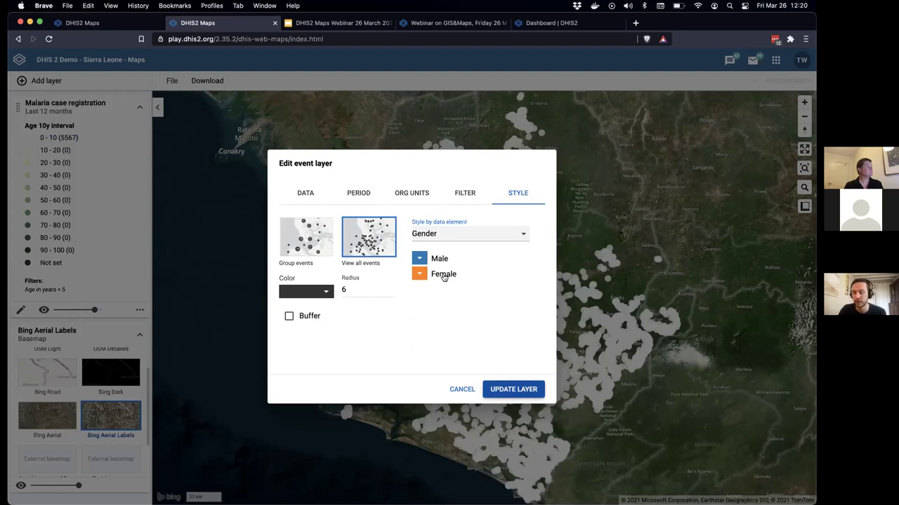
pyautogui.press('Return')
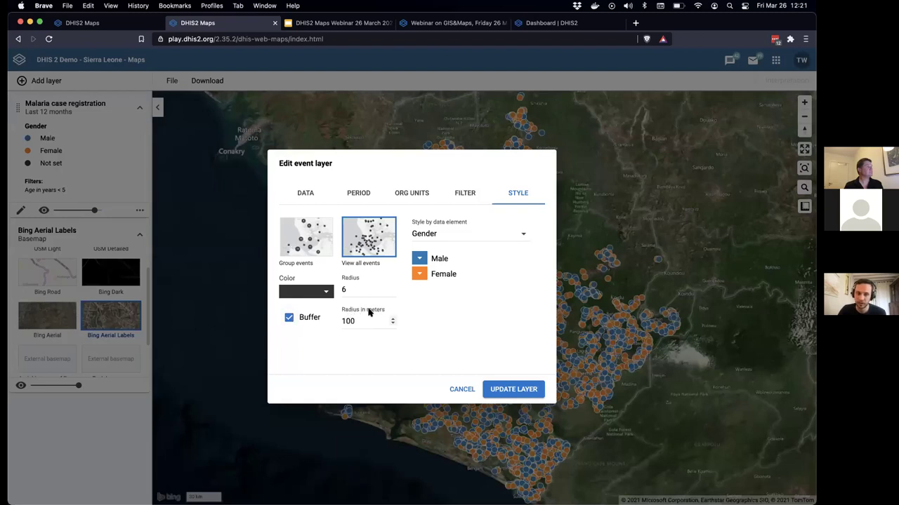
# Add a buffer with a radius of 1000 meters around the events and update the layer.
pyautogui.click(344, 320)
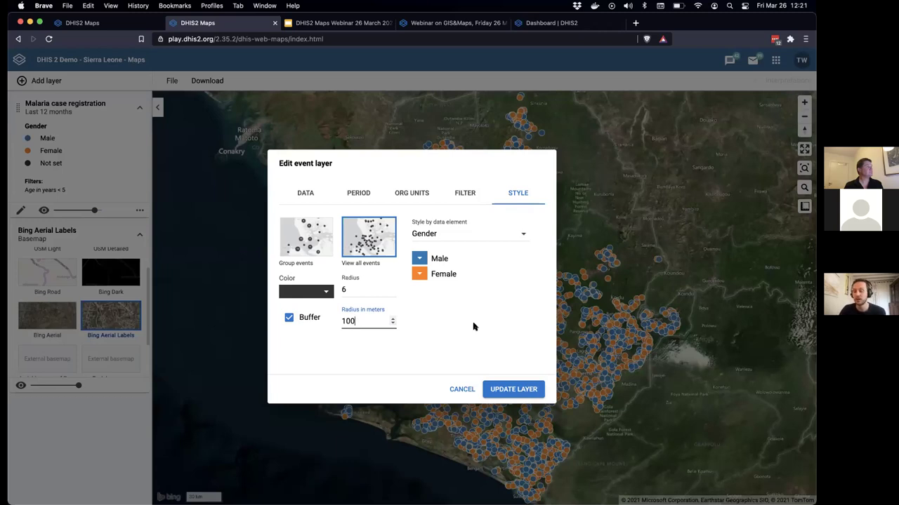
pyautogui.press('super+a')
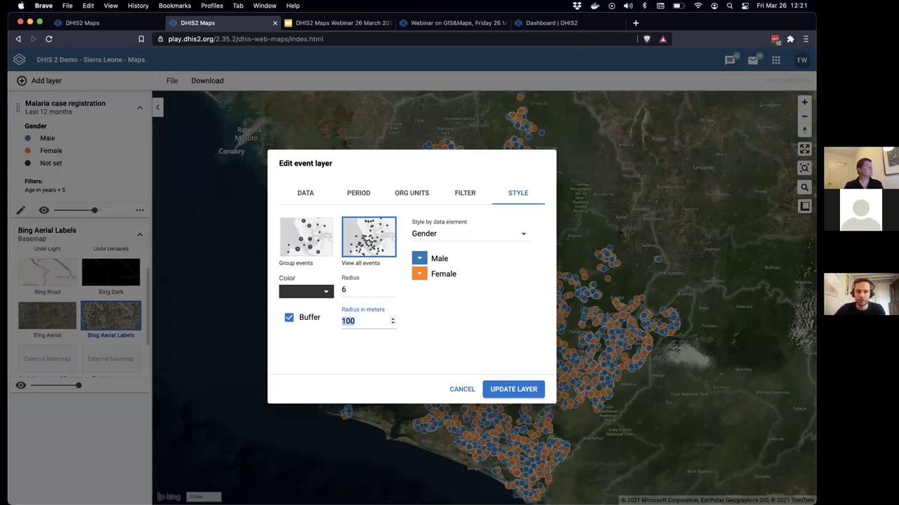
pyautogui.write('1000')
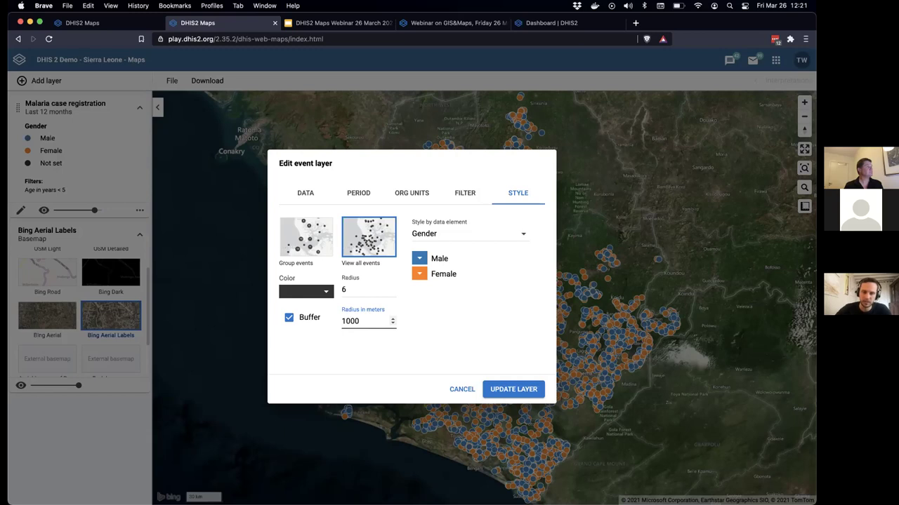
pyautogui.click(512, 391)
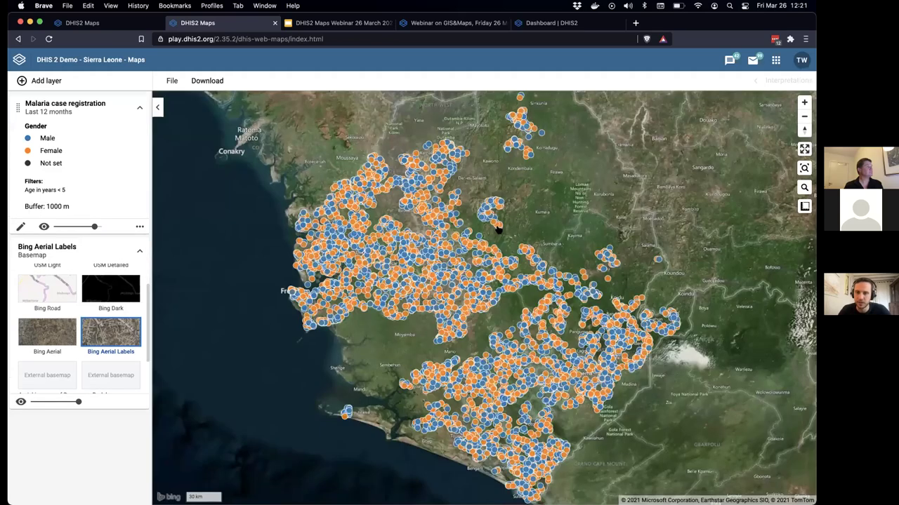
# Inspect the event buffers up close and switch the basemap to Bing Road.
pyautogui.scroll(5, 497, 228)
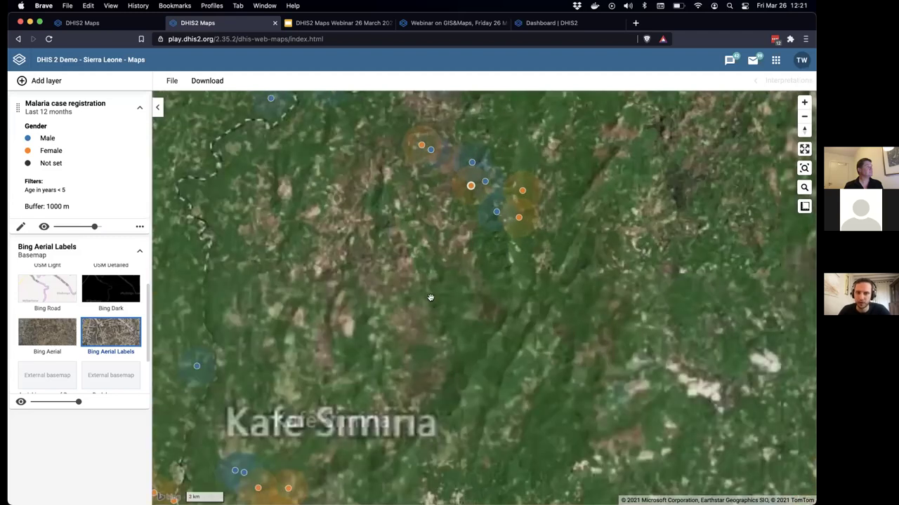
pyautogui.scroll(5, 430, 297)
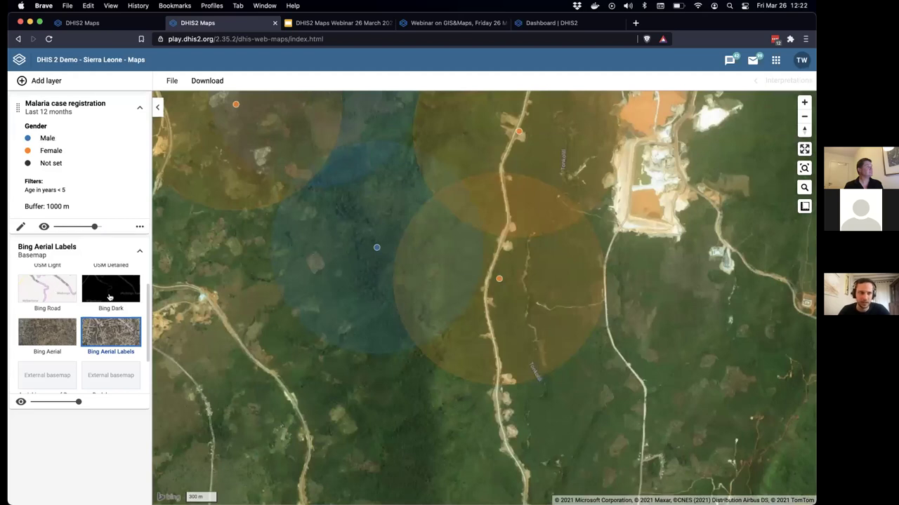
pyautogui.click(38, 287)
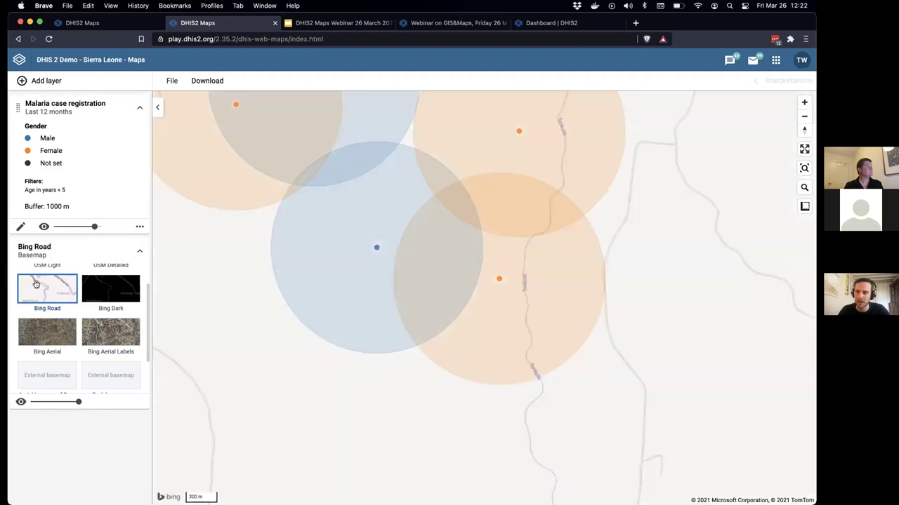
# Examine the overlapping male and female event buffers on the road basemap and the buffer entry in the legend.
pyautogui.scroll(-1, 290, 216)
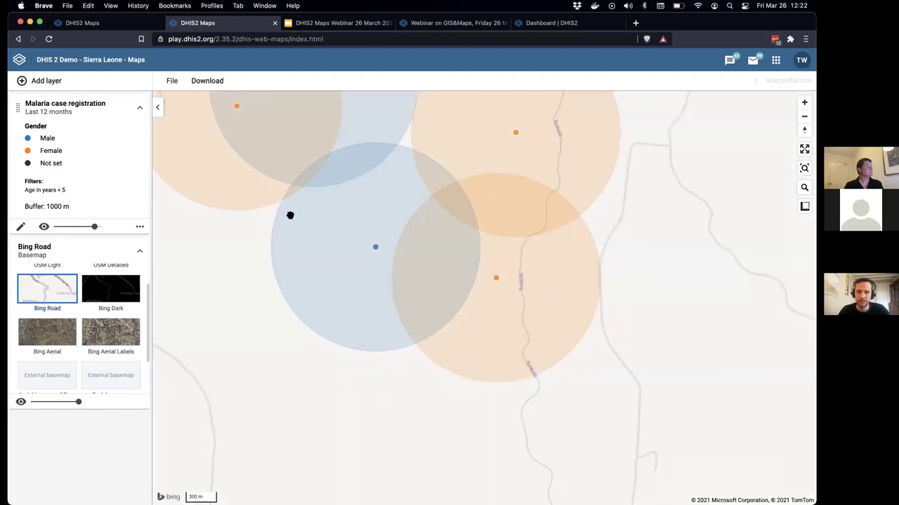
pyautogui.scroll(-1, 290, 215)
pyautogui.scroll(-1, 290, 254)
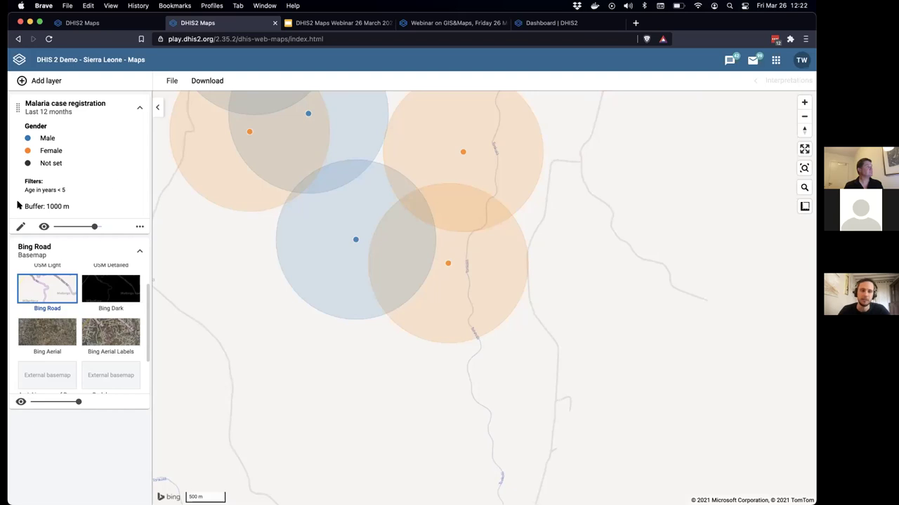
pyautogui.moveTo(18, 202); pyautogui.dragTo(100, 206)
pyautogui.click(46, 203)
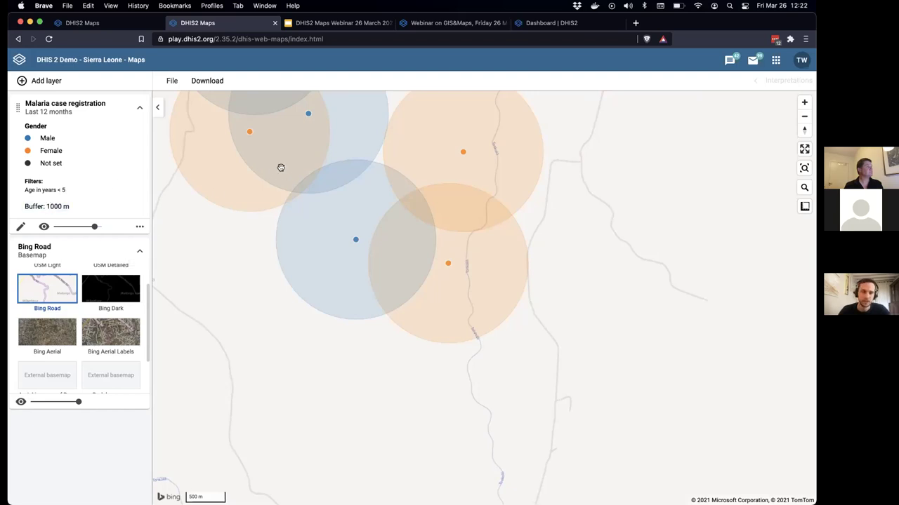
pyautogui.scroll(-1, 280, 168)
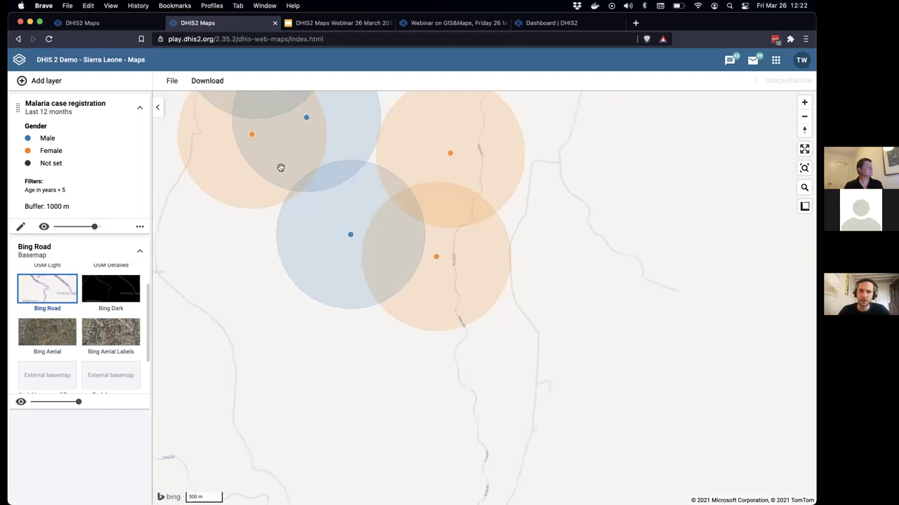
pyautogui.scroll(-3, 281, 168)
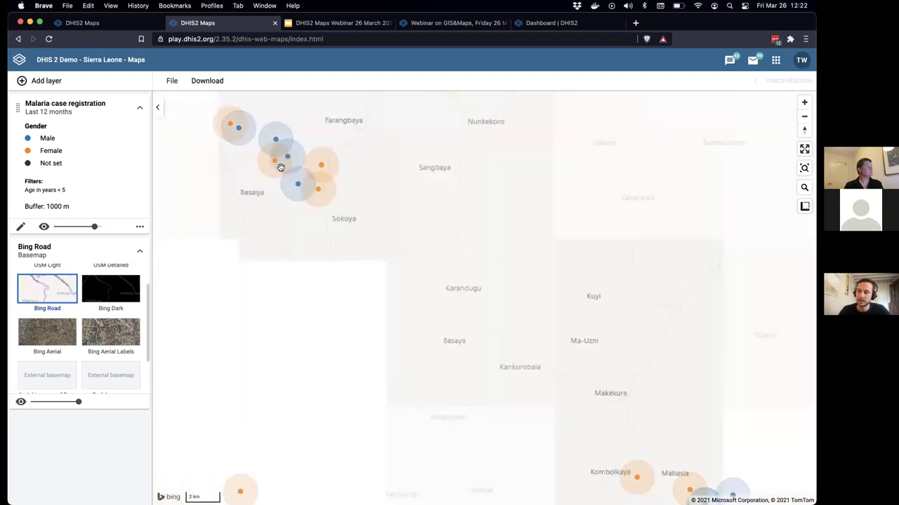
pyautogui.scroll(1, 281, 168)
pyautogui.scroll(2, 281, 167)
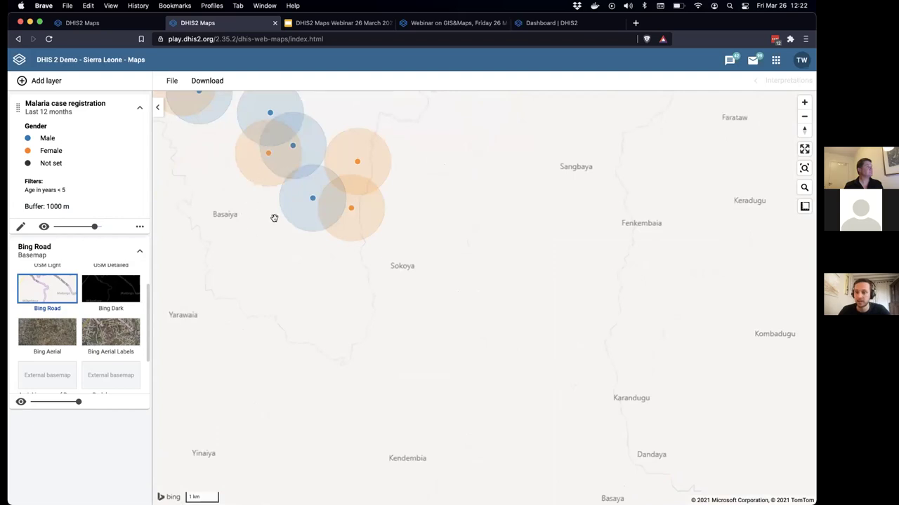
pyautogui.scroll(-2, 275, 205)
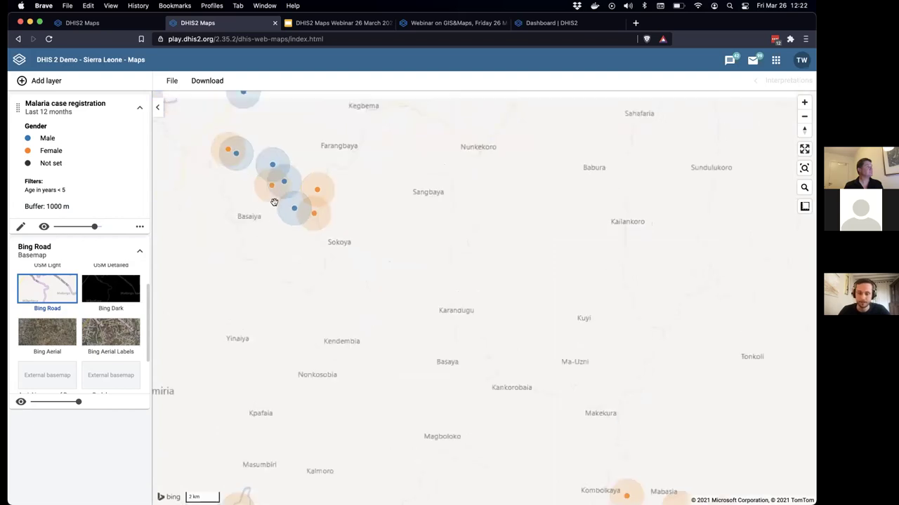
# Open the data table for the Malaria case registration layer with all events across Sierra Leone in view.
pyautogui.scroll(-1, 308, 207)
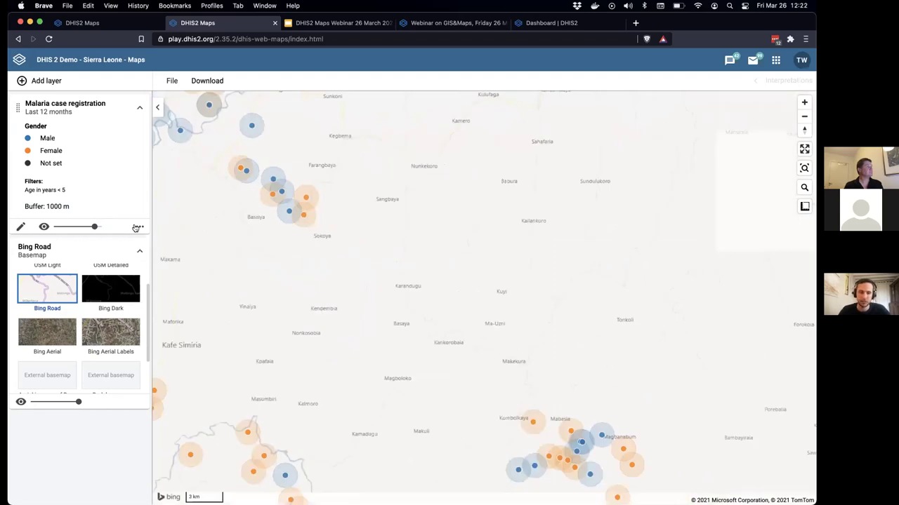
pyautogui.scroll(-3, 188, 260)
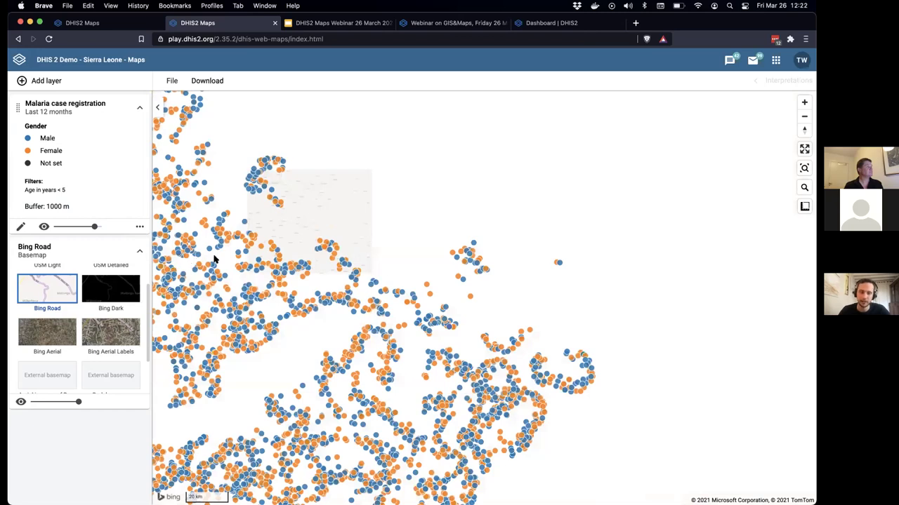
pyautogui.click(139, 226)
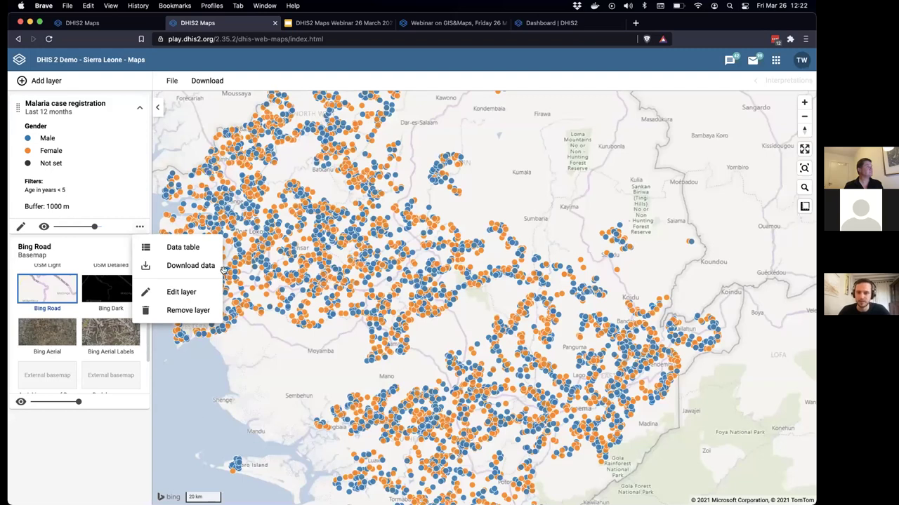
pyautogui.click(183, 247)
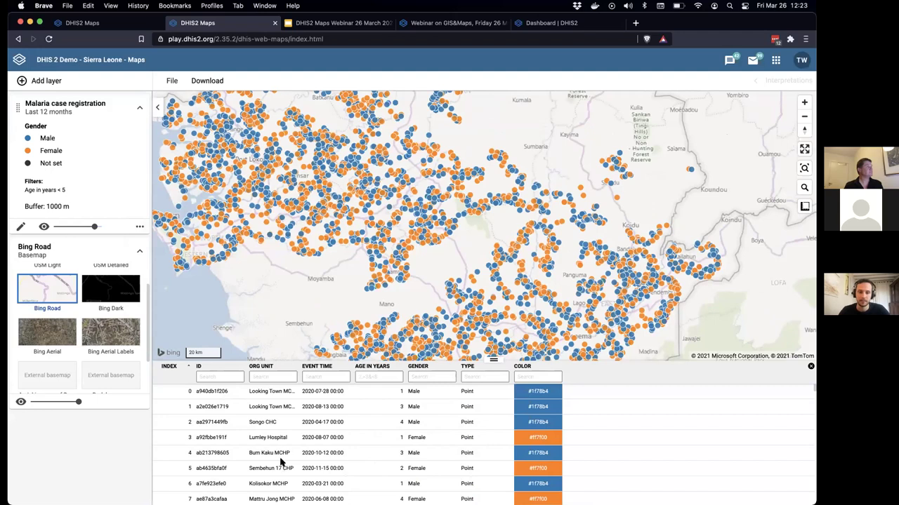
# Sort the event data table by org unit and browse the rows.
pyautogui.scroll(-2, 281, 460)
pyautogui.scroll(2, 282, 460)
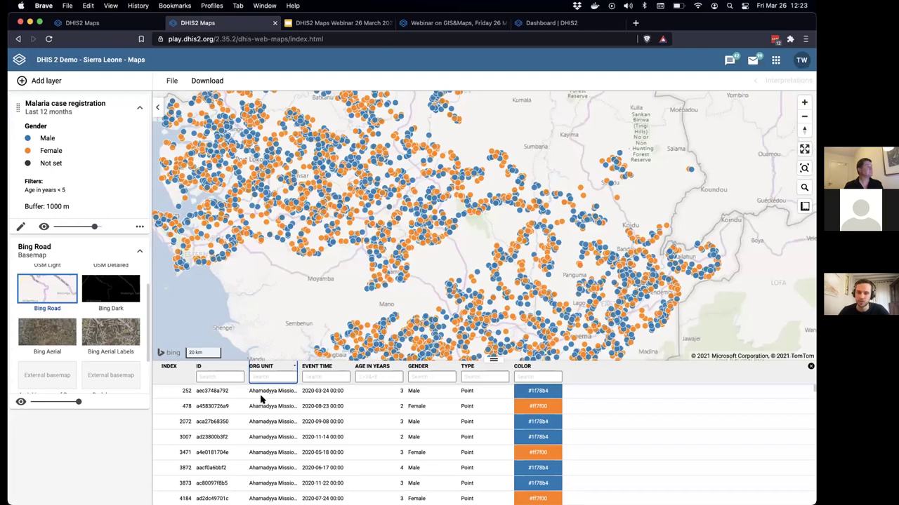
pyautogui.scroll(-3, 263, 400)
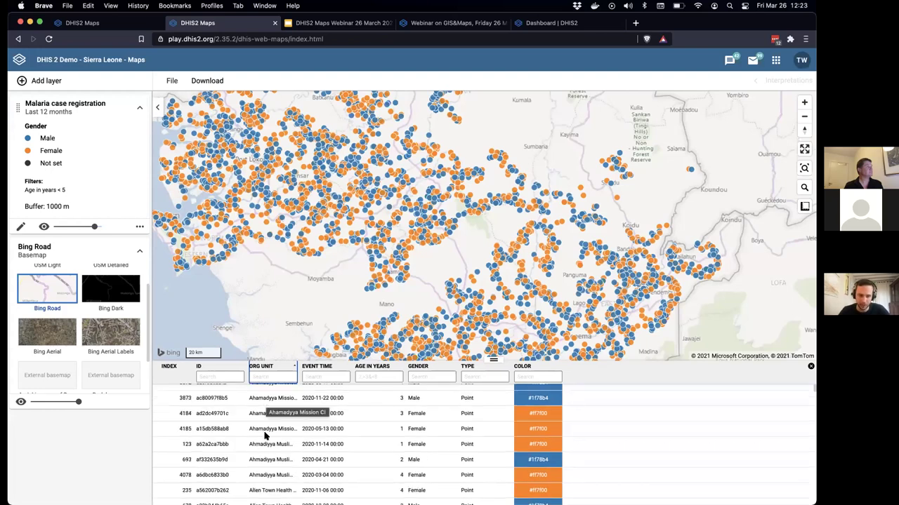
pyautogui.scroll(-2, 265, 434)
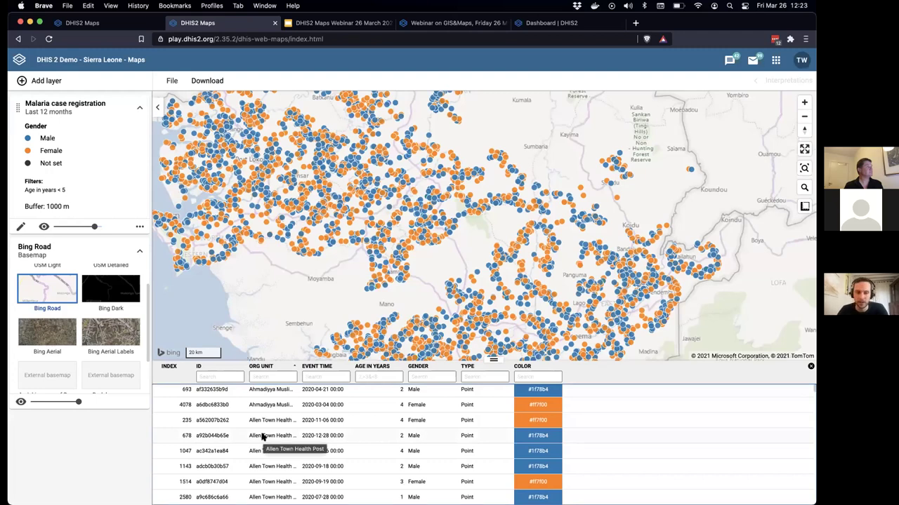
pyautogui.scroll(5, 265, 436)
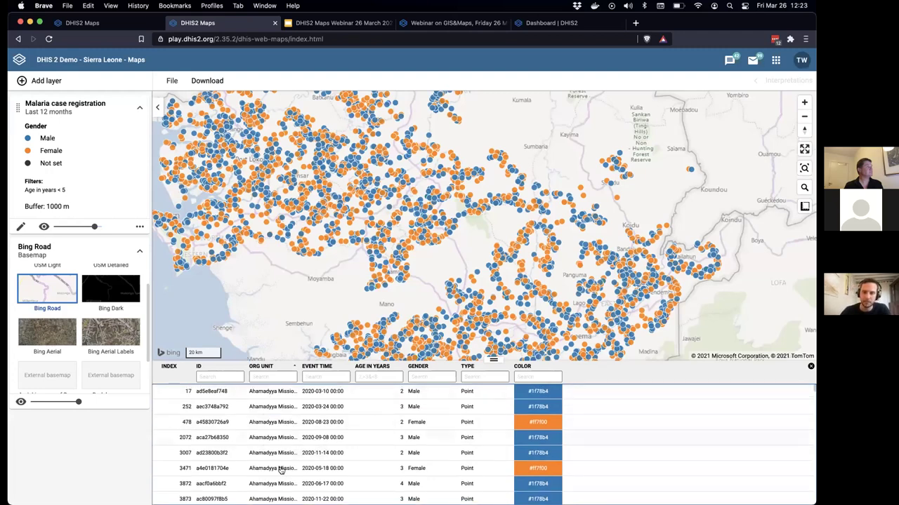
# Filter the org unit column by "hospital" and examine the matching events in the table and on the map.
pyautogui.click(269, 377)
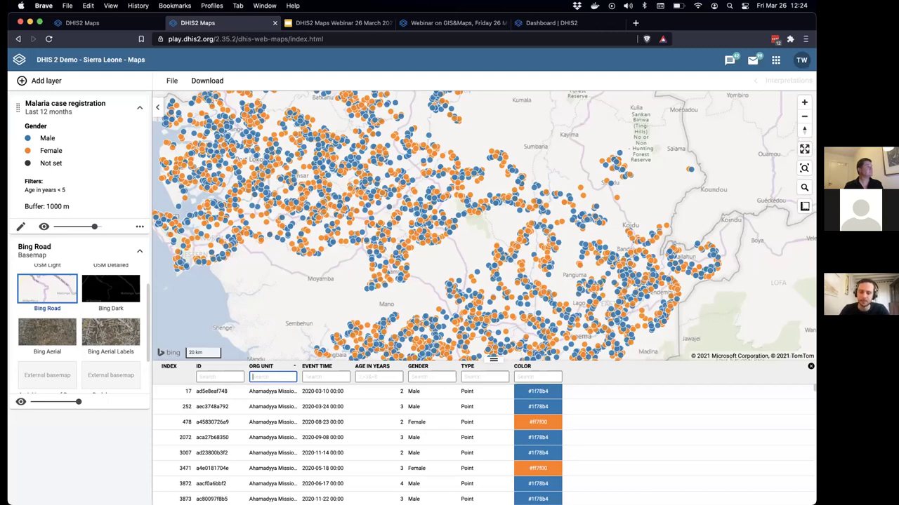
pyautogui.write('hospital')
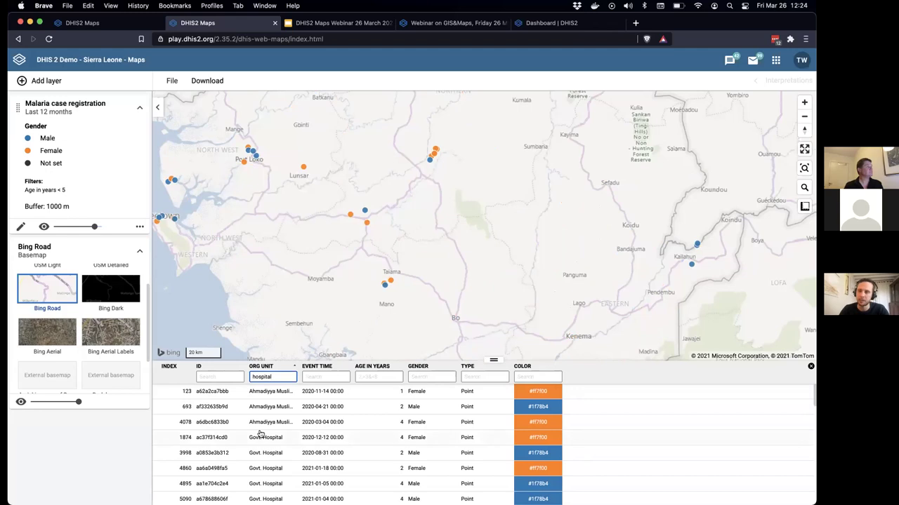
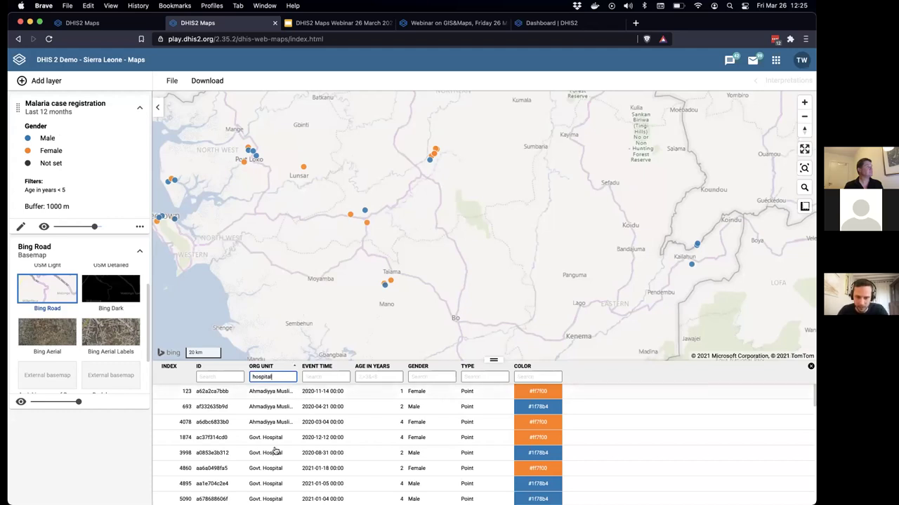
pyautogui.scroll(-5, 275, 451)
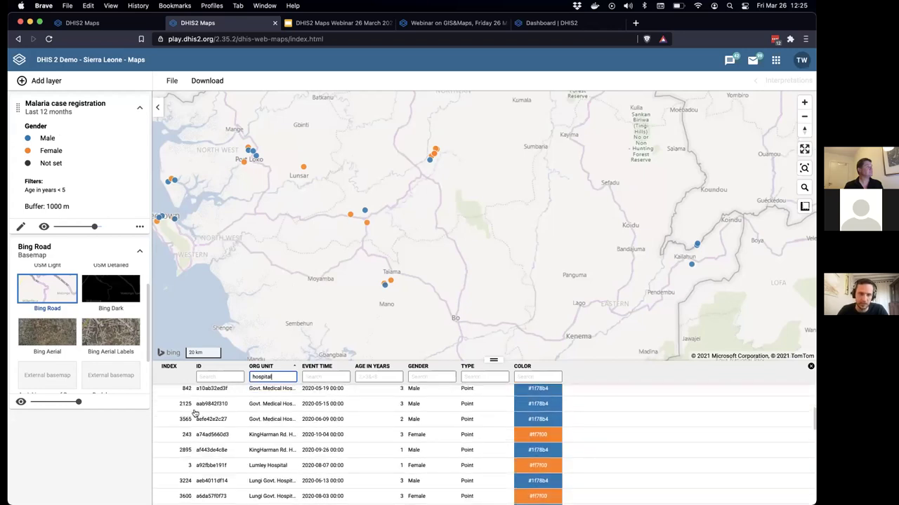
pyautogui.scroll(-1, 271, 420)
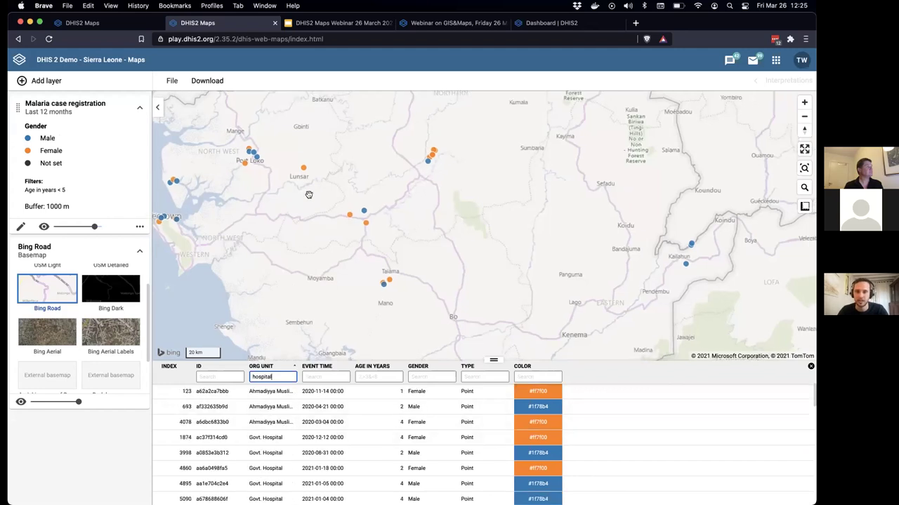
pyautogui.scroll(-2, 387, 271)
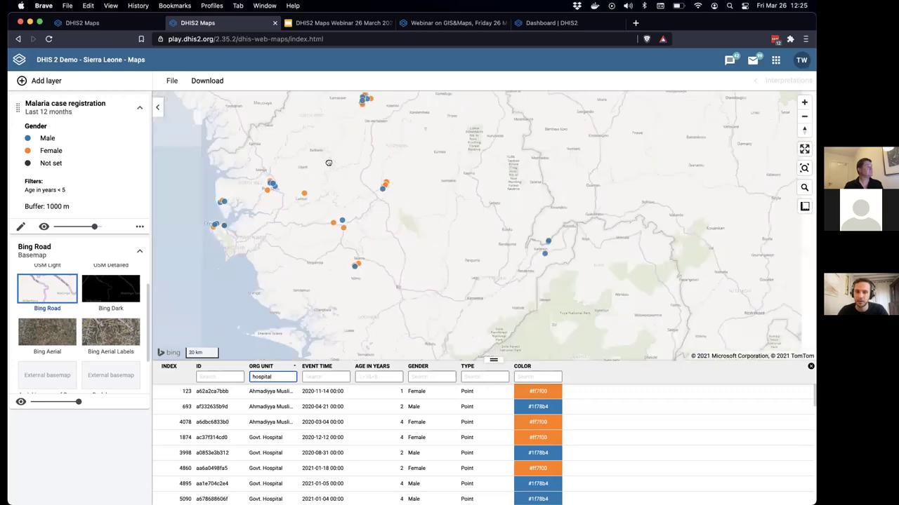
pyautogui.scroll(-2, 457, 294)
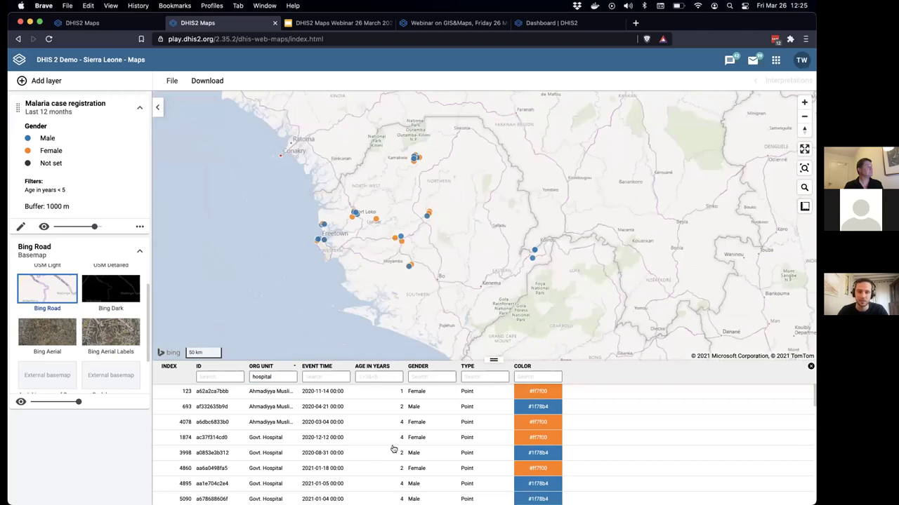
pyautogui.scroll(-3, 393, 448)
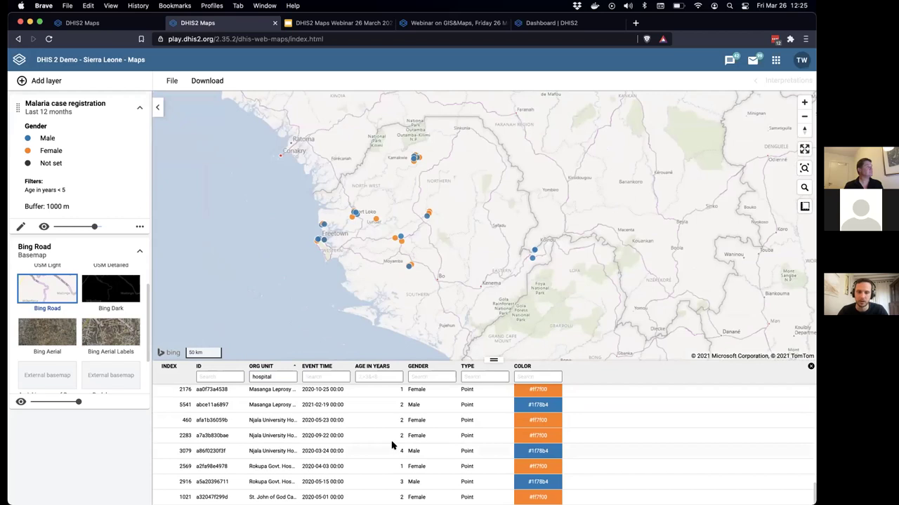
pyautogui.scroll(3, 393, 447)
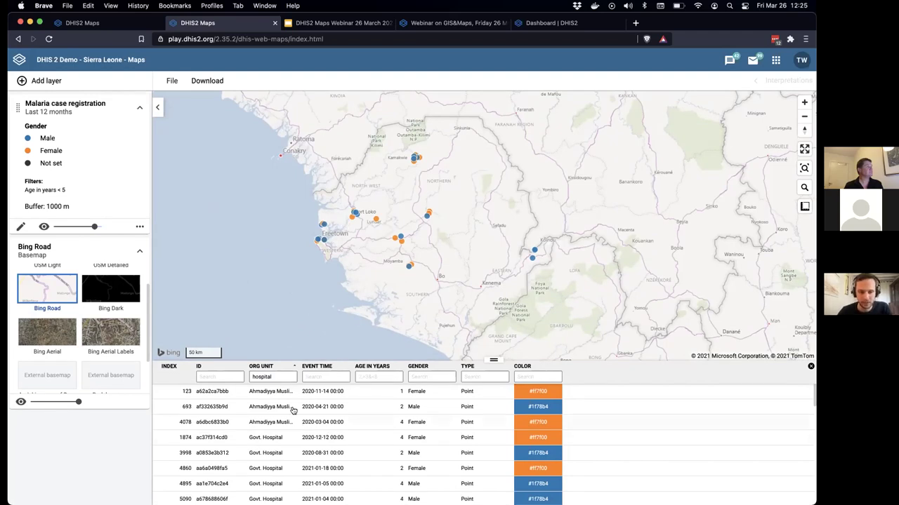
# Clear the org unit filter and close the data table.
pyautogui.moveTo(287, 379); pyautogui.dragTo(249, 376)
pyautogui.press('BackSpace')
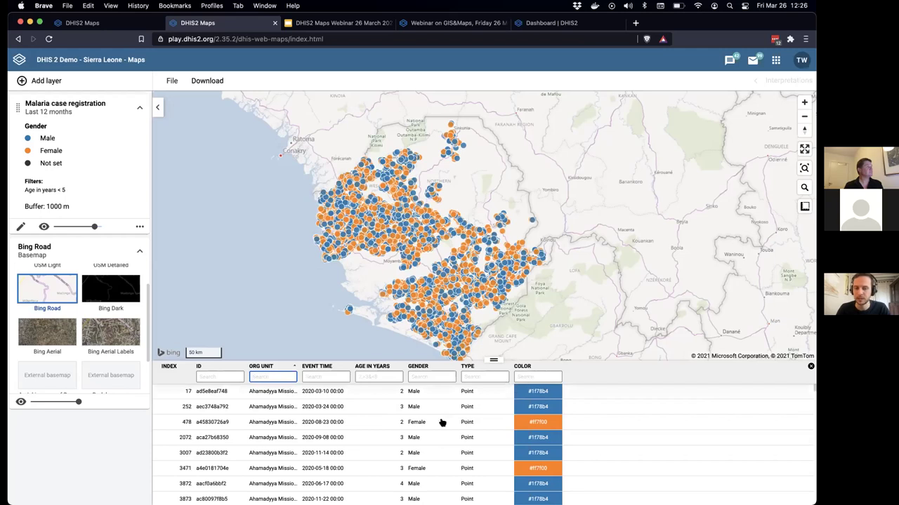
pyautogui.scroll(-5, 419, 455)
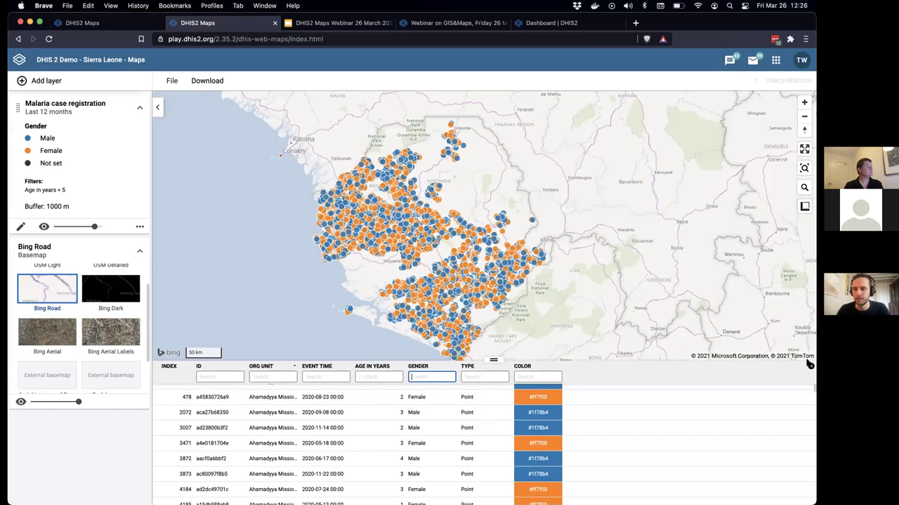
pyautogui.click(811, 368)
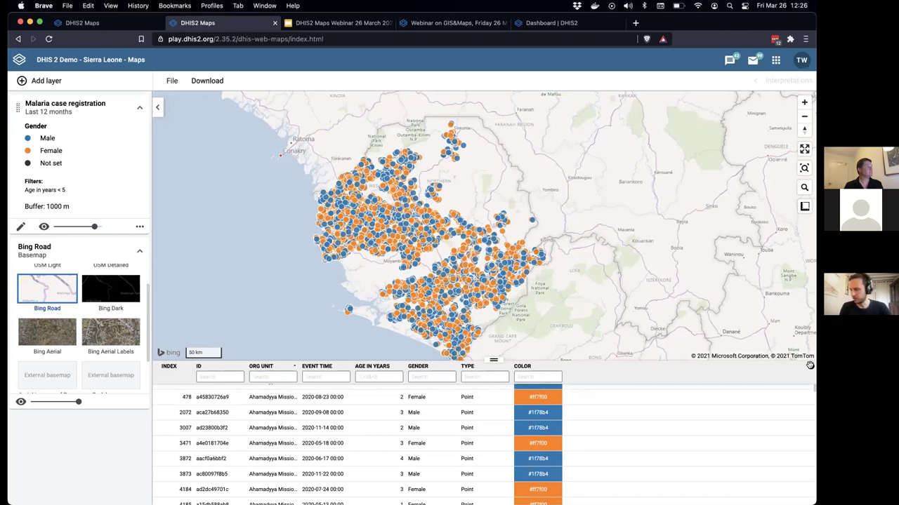
pyautogui.click(809, 365)
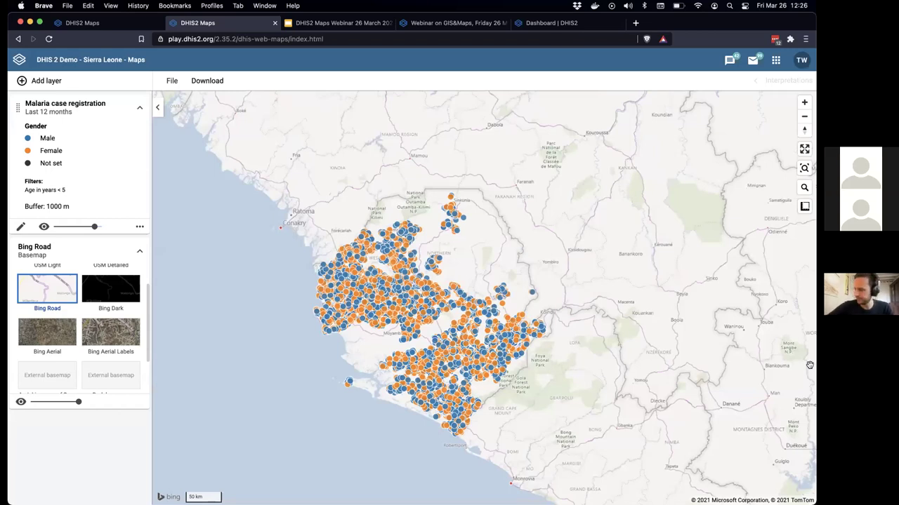
pyautogui.moveTo(809, 365); pyautogui.dragTo(808, 365)
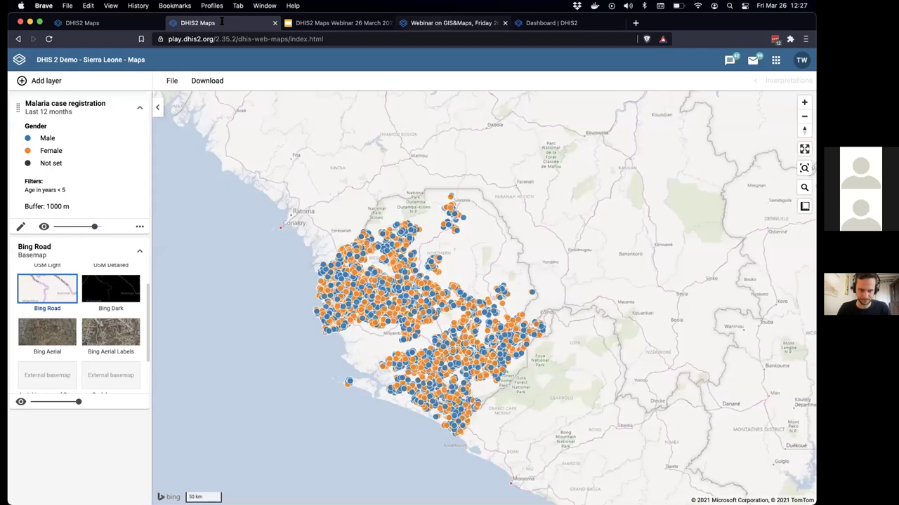
# Check the community Q&A thread for the GIS & Maps webinar and return to the malaria map.
pyautogui.hotkey('ctrl', 'Tab')
pyautogui.hotkey('ctrl', 'Tab')
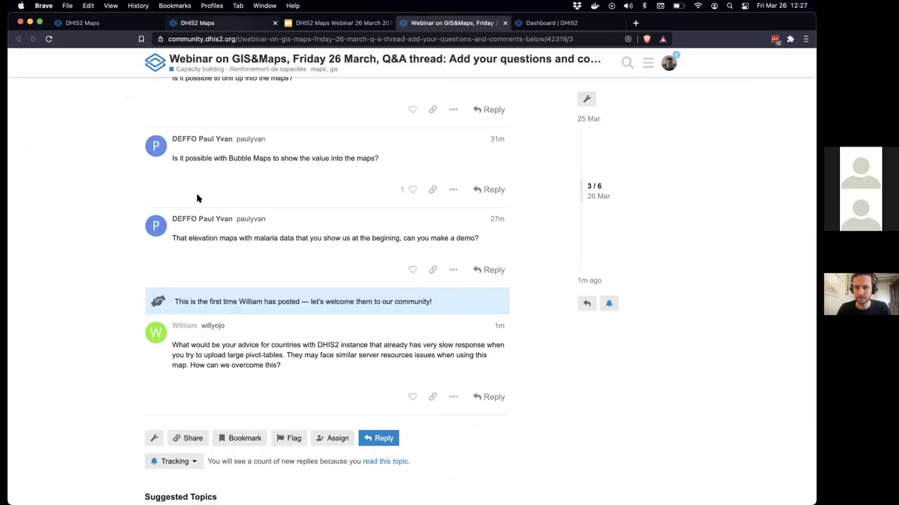
pyautogui.hotkey('ctrl', 'shift', 'Tab')
pyautogui.hotkey('ctrl', 'shift', 'Tab')
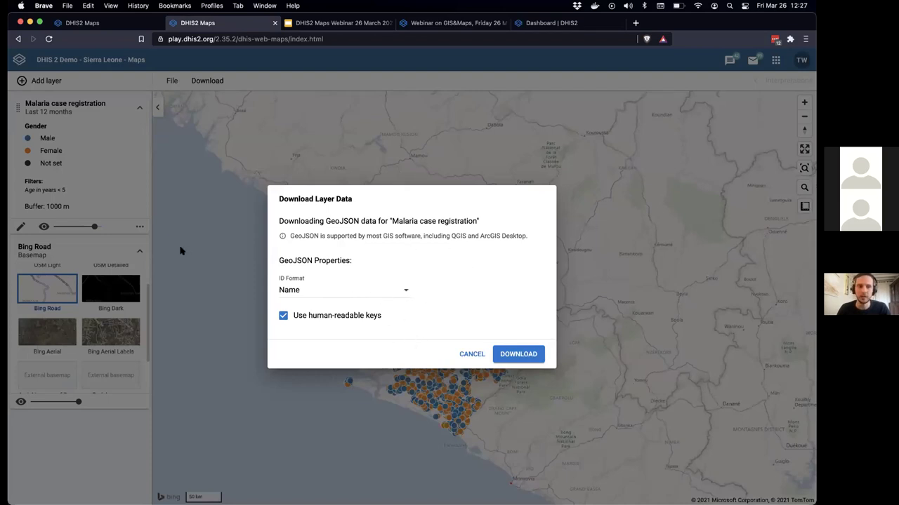
# Download the Malaria case registration layer as GeoJSON, keeping Name as the ID format and human-readable keys enabled.
pyautogui.click(398, 293)
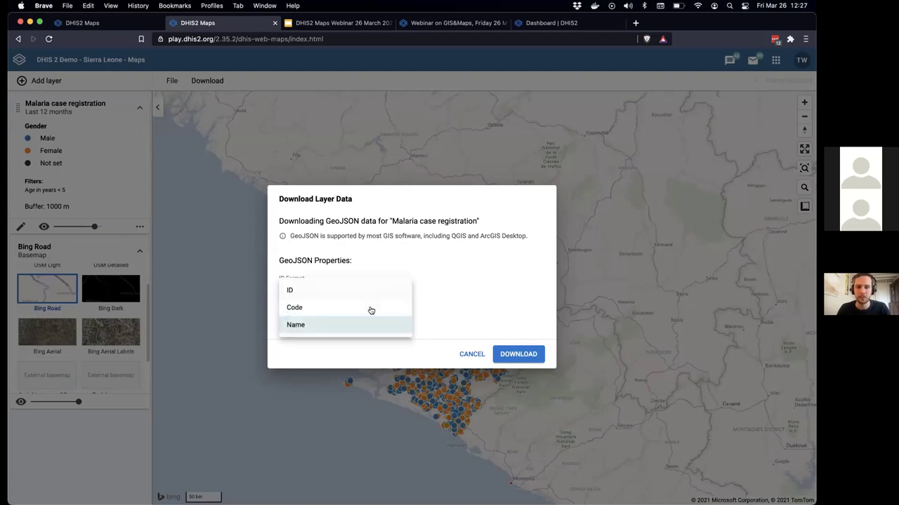
pyautogui.click(312, 274)
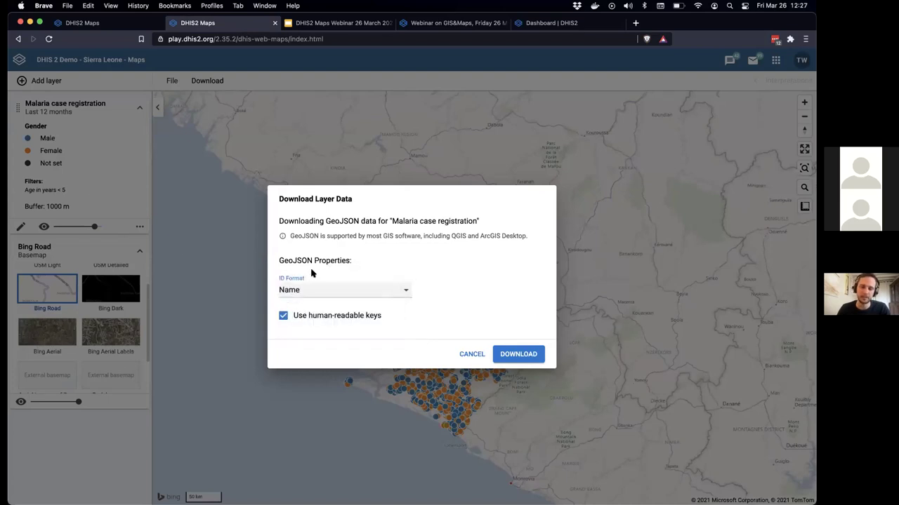
pyautogui.click(340, 297)
pyautogui.click(488, 317)
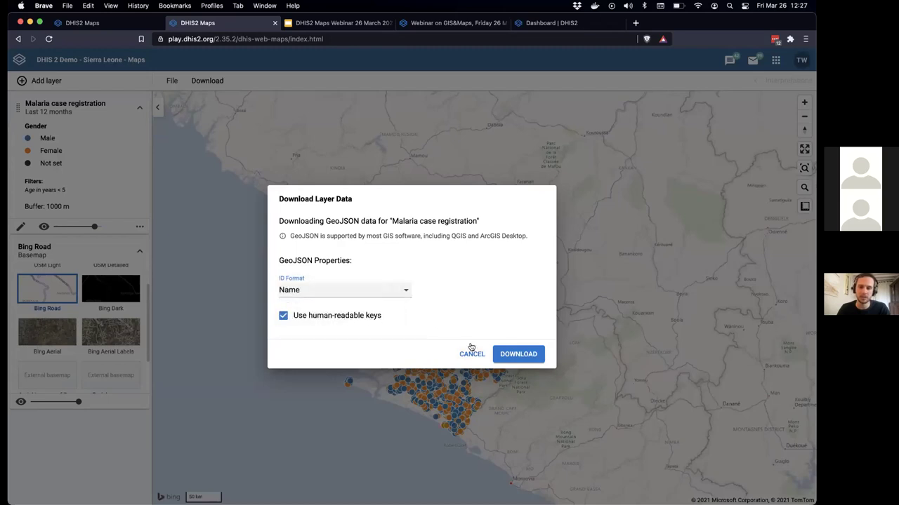
pyautogui.click(525, 360)
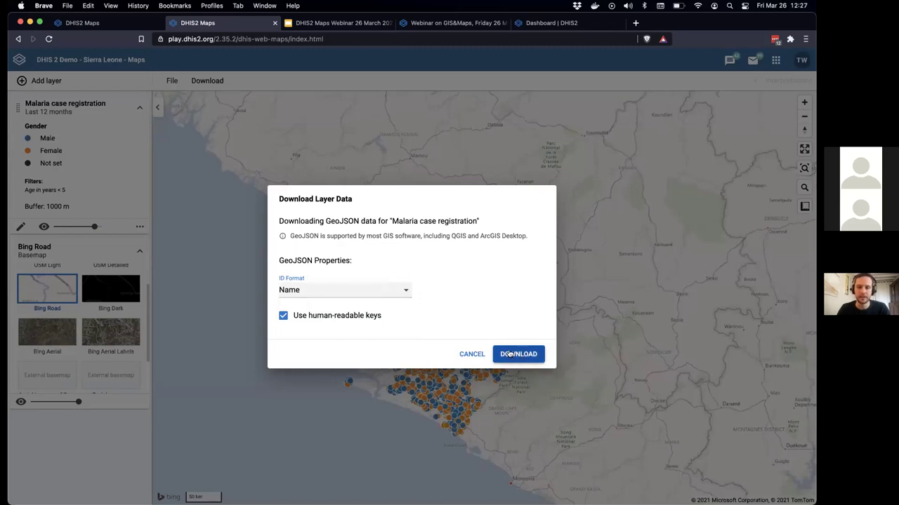
pyautogui.click(518, 354)
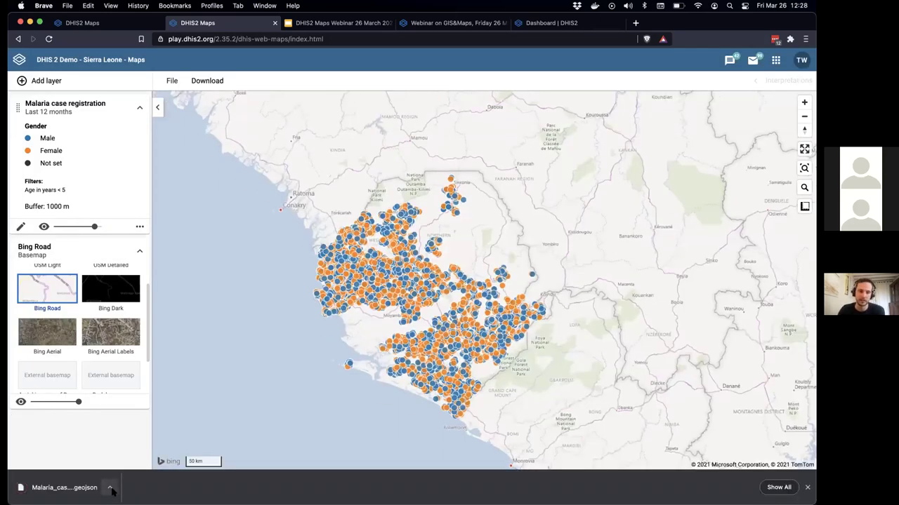
pyautogui.click(111, 492)
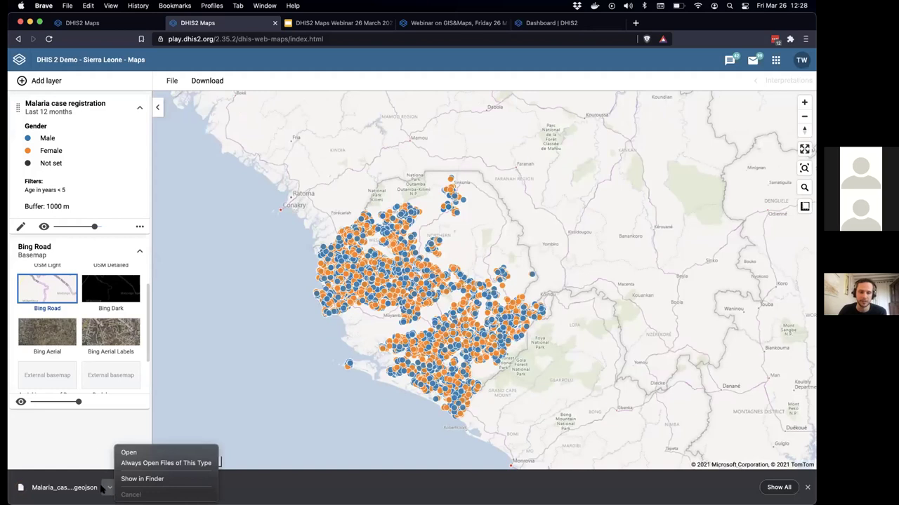
pyautogui.click(66, 437)
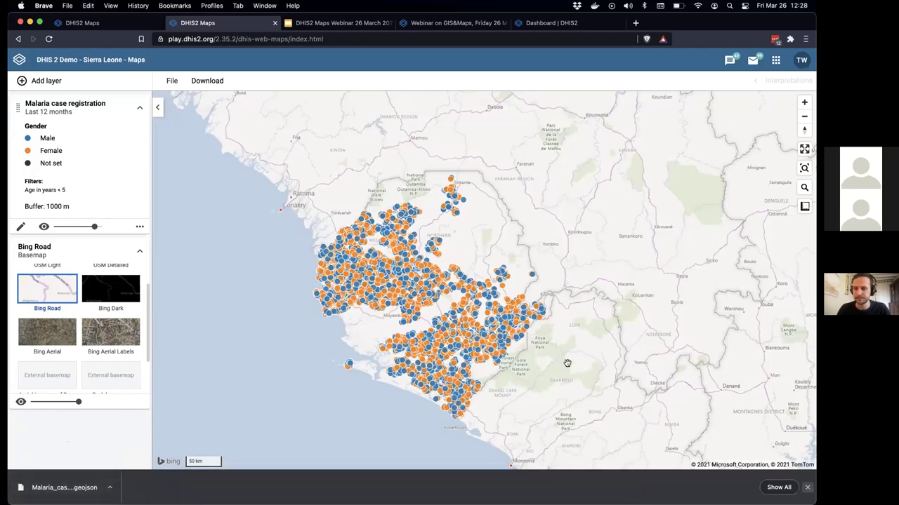
pyautogui.hotkey('ctrl', 'Tab')
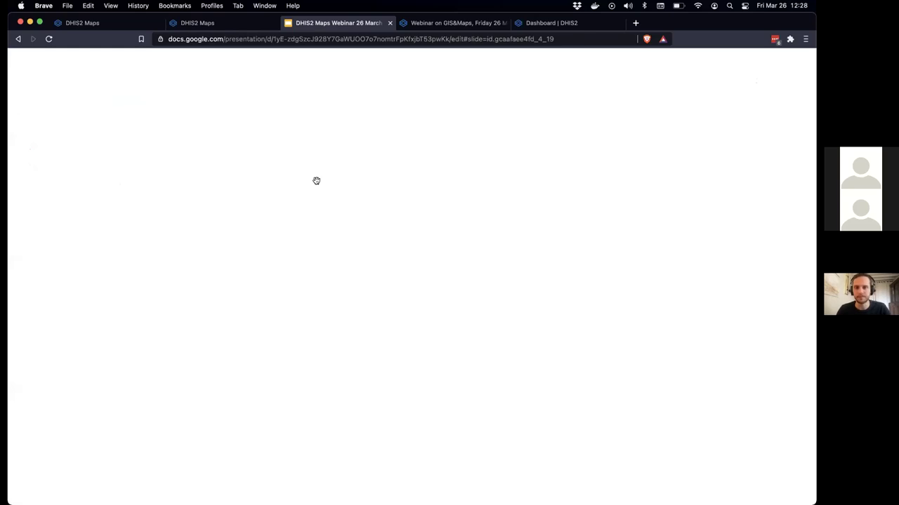
pyautogui.hotkey('ctrl', 'shift', 'Tab')
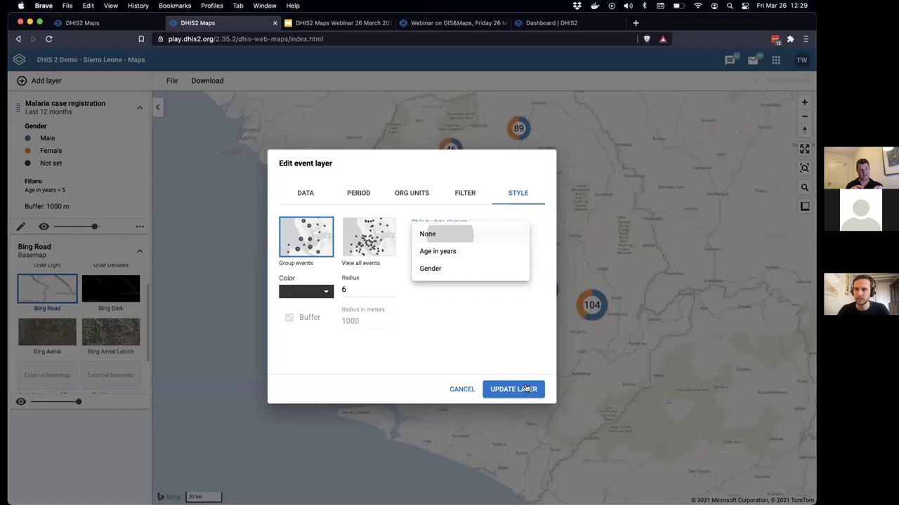
# Set the grouped events' data element styling to None, remove the age filter, and update the layer.
pyautogui.click(525, 389)
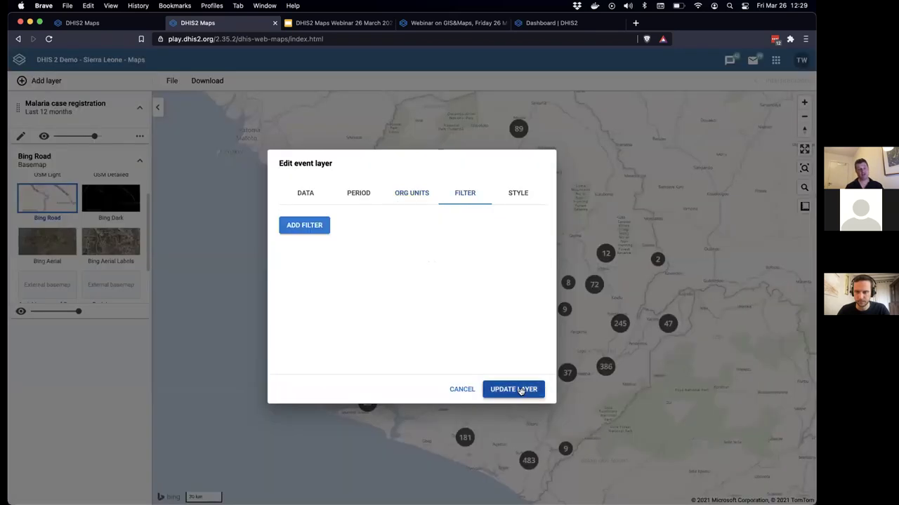
pyautogui.click(520, 389)
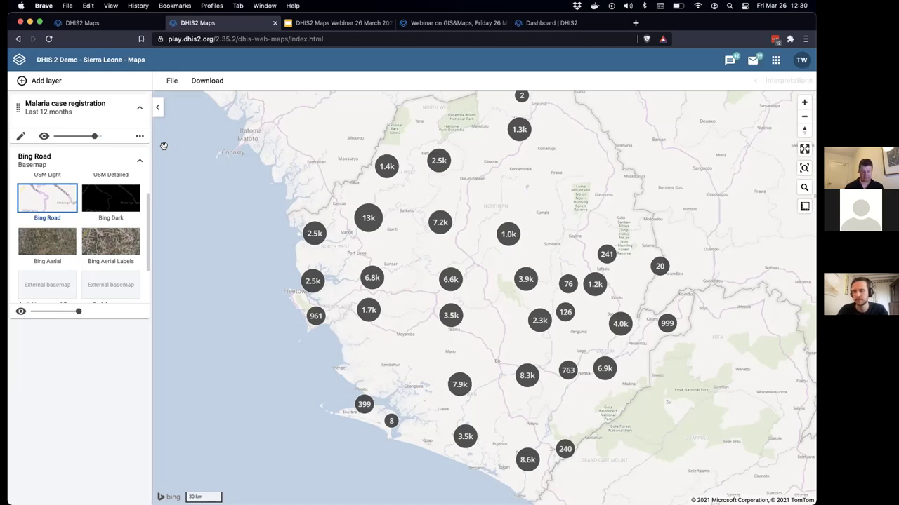
pyautogui.press('super+Tab')
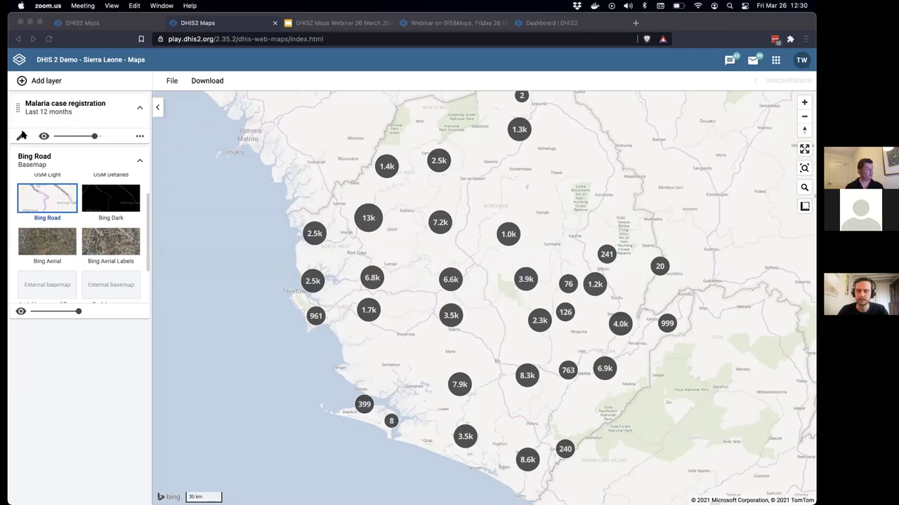
pyautogui.click(130, 136)
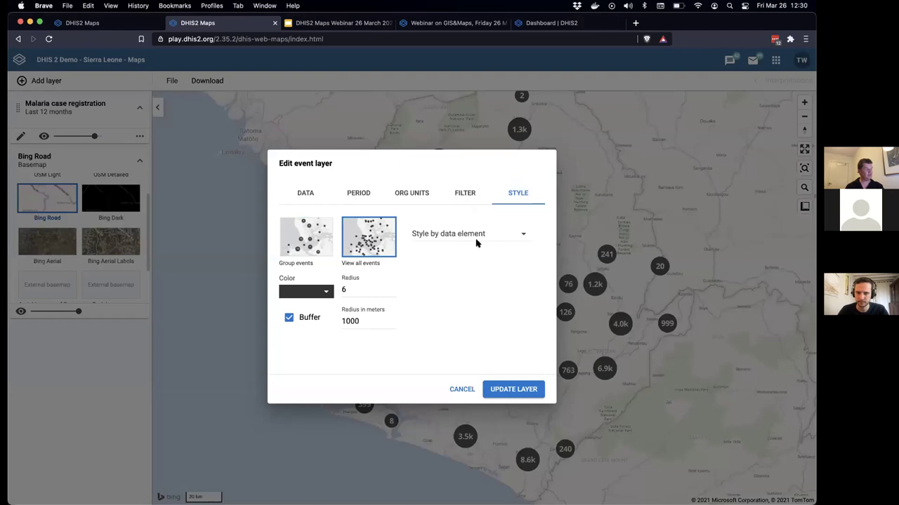
pyautogui.click(409, 193)
pyautogui.click(290, 222)
pyautogui.click(299, 235)
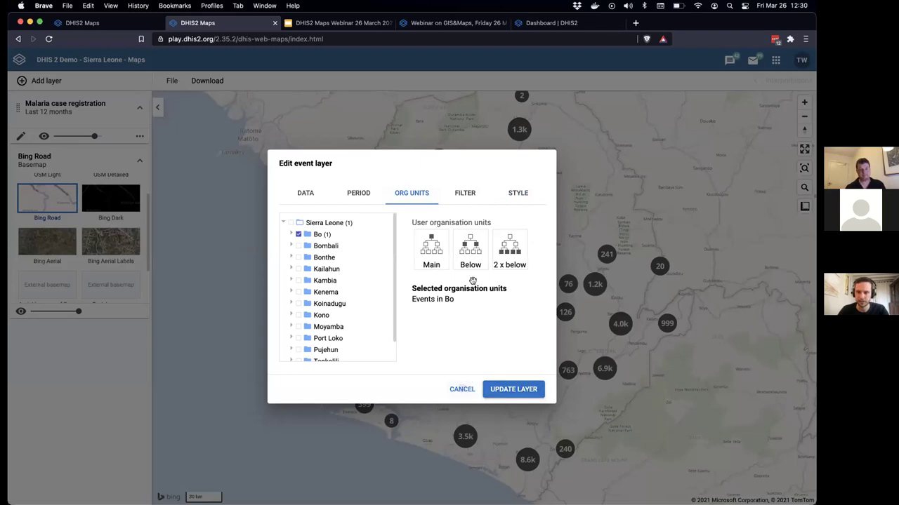
pyautogui.click(91, 144)
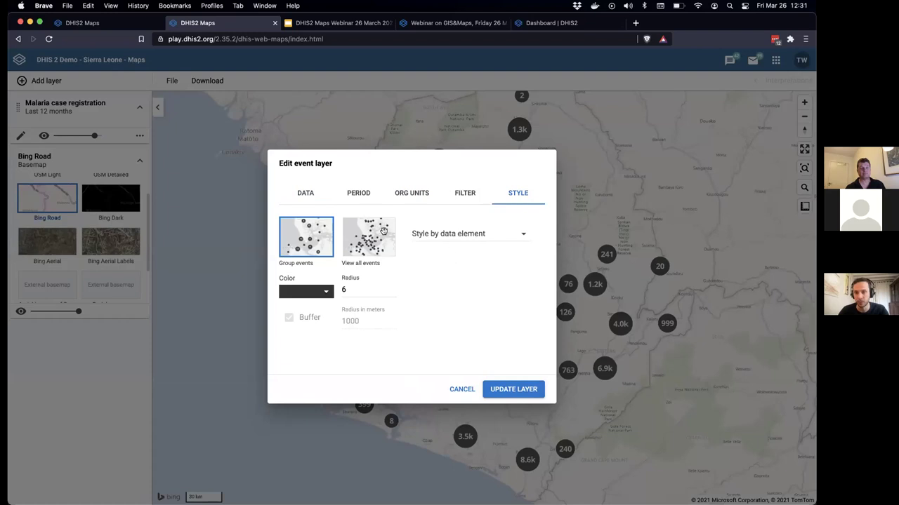
pyautogui.press('Escape')
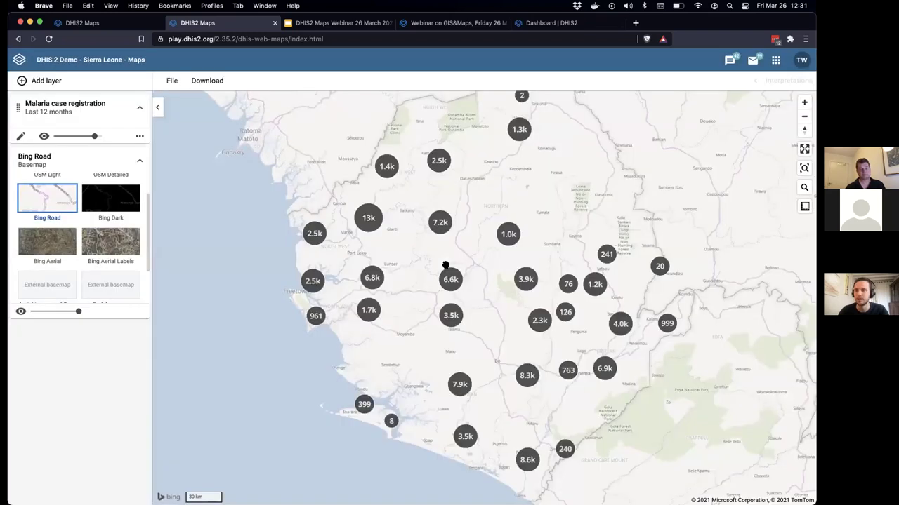
# Limit the malaria event layer to Bo, view all events individually with the buffer turned off, and update the layer.
pyautogui.scroll(5, 445, 266)
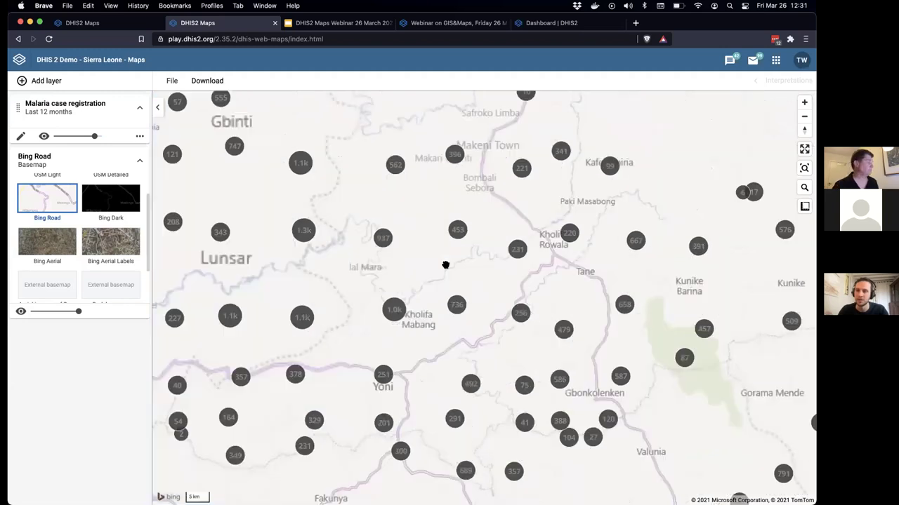
pyautogui.scroll(5, 413, 273)
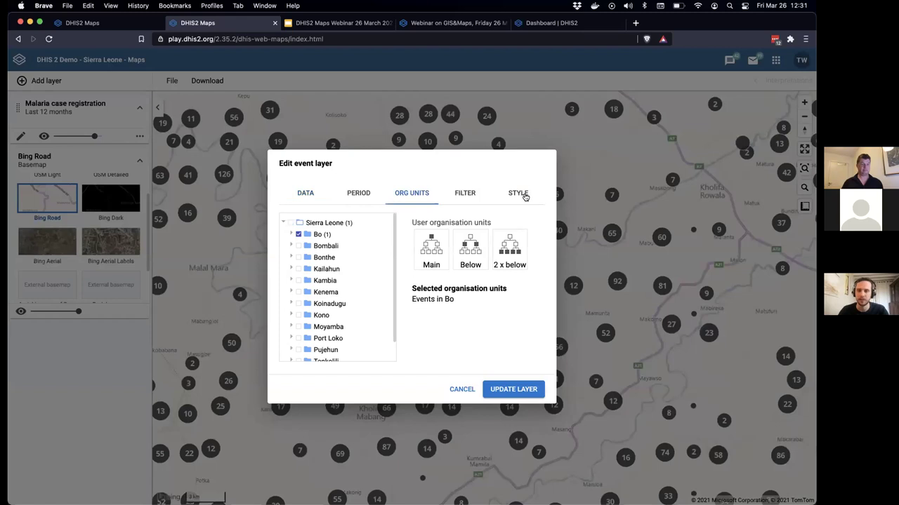
pyautogui.click(525, 196)
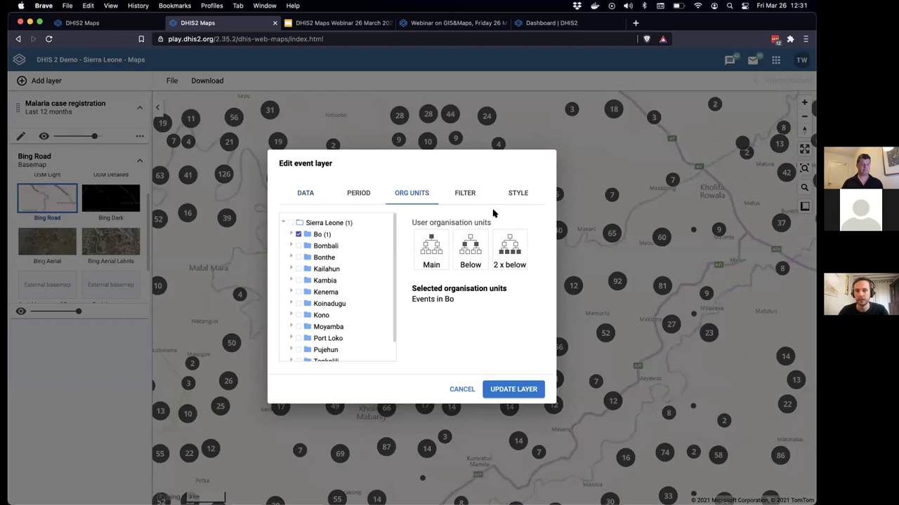
pyautogui.click(289, 317)
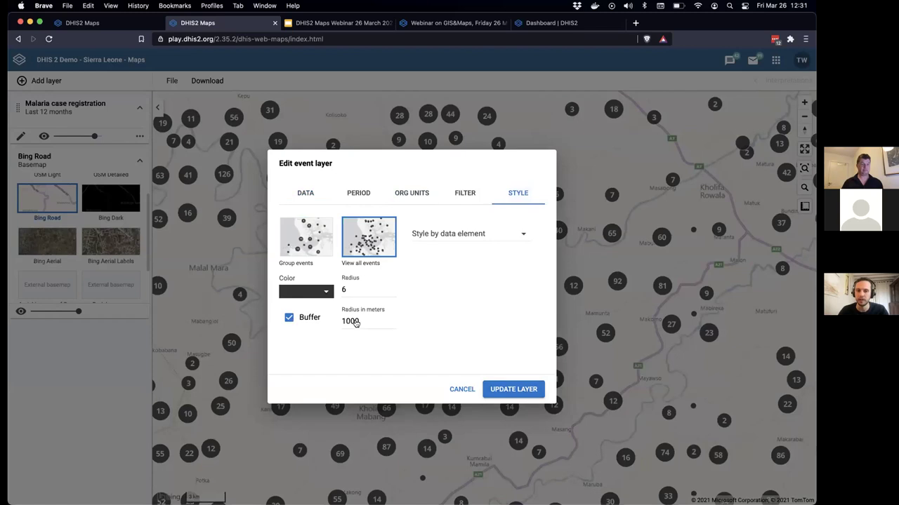
pyautogui.click(522, 390)
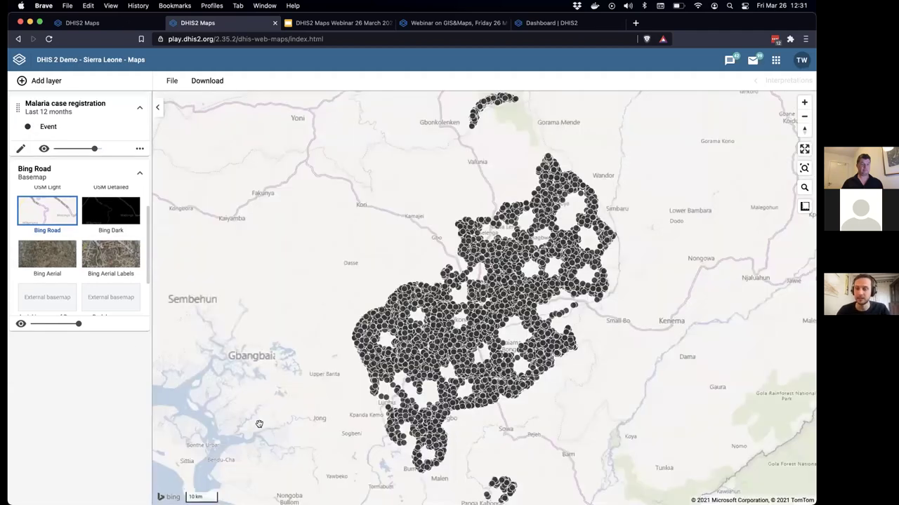
# Switch to the other DHIS2 Maps session with the focus areas and remove its Malaria focus investigation layer.
pyautogui.hotkey('ctrl', 'shift', 'Tab')
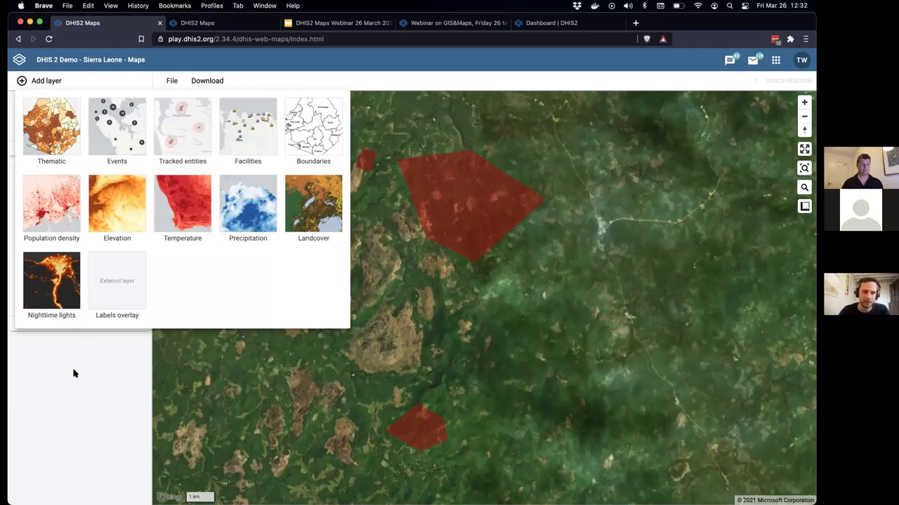
pyautogui.press('Escape')
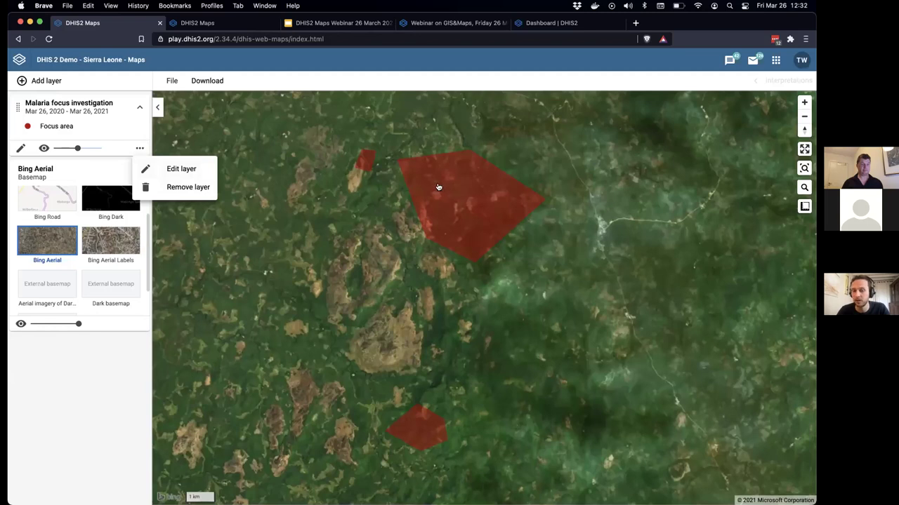
pyautogui.click(441, 187)
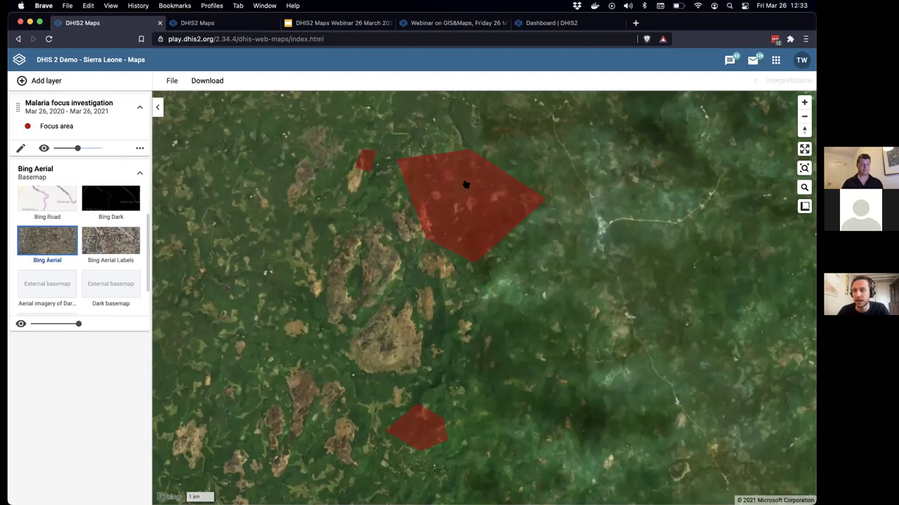
pyautogui.click(140, 151)
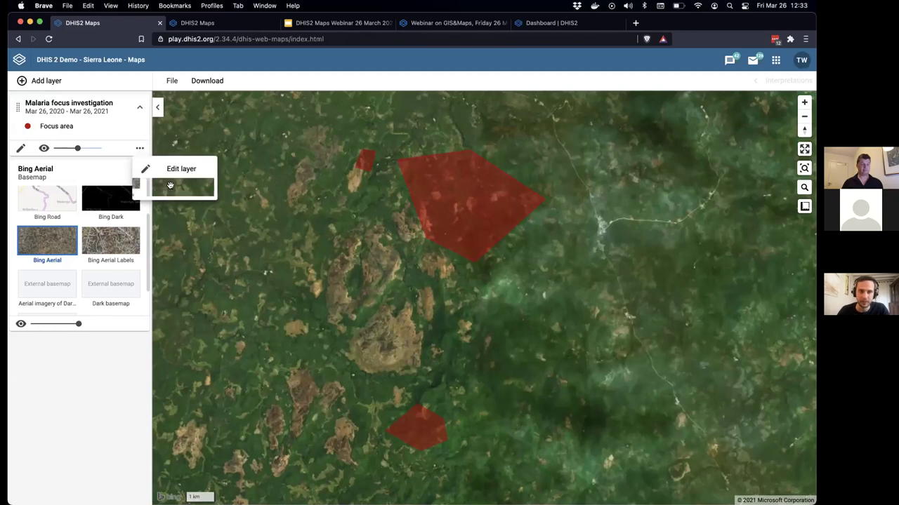
pyautogui.click(171, 186)
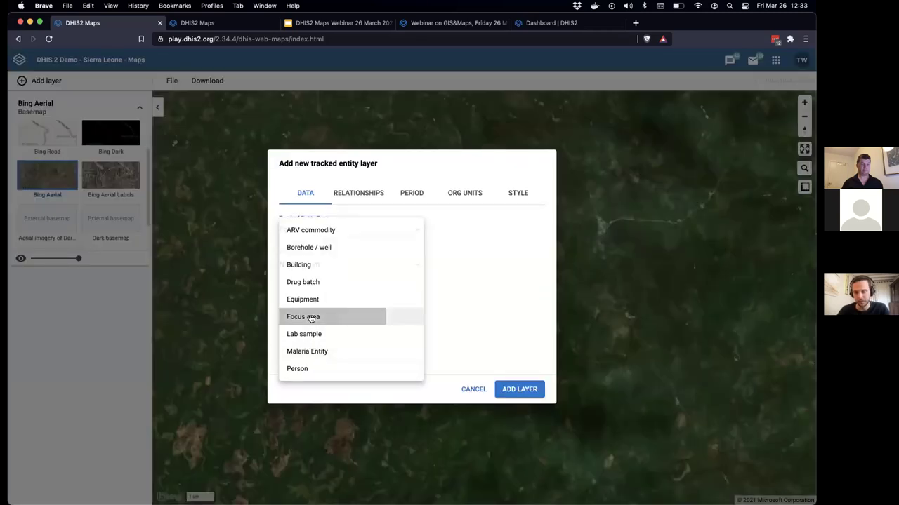
# In a new tracked entity layer, choose Focus area as the type and Malaria focus investigation as the program, and review its relationships and period.
pyautogui.click(312, 317)
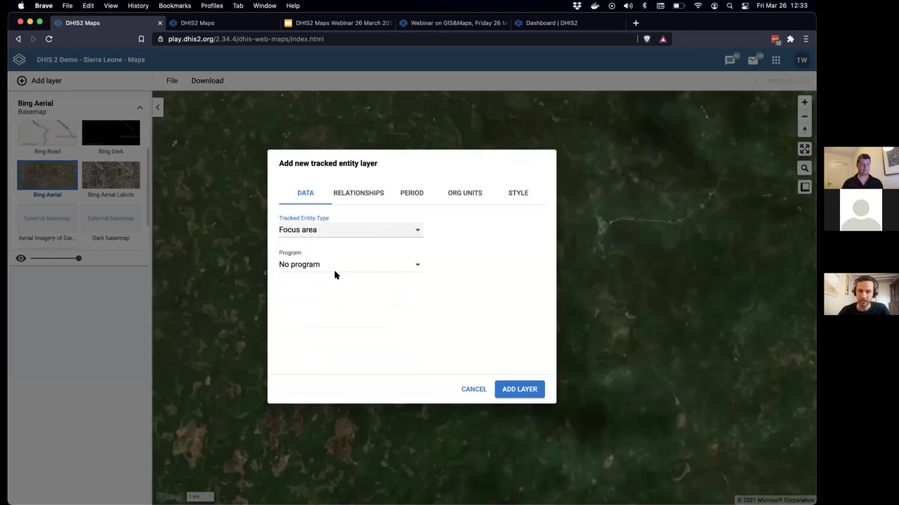
pyautogui.click(344, 267)
pyautogui.click(339, 287)
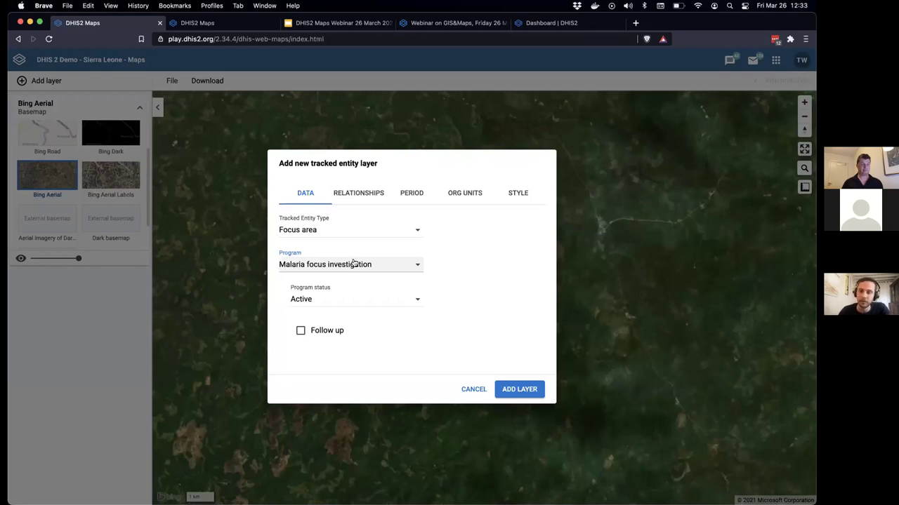
pyautogui.click(374, 193)
pyautogui.click(411, 192)
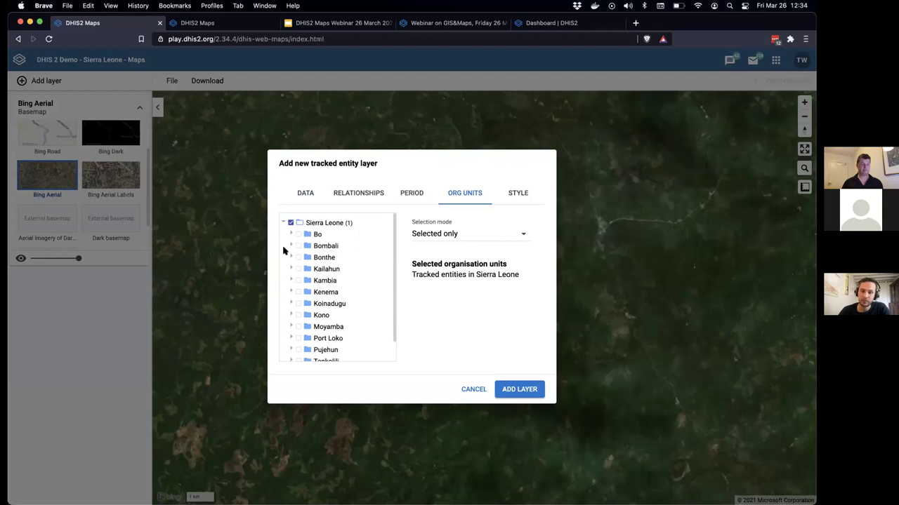
# Examine the org unit hierarchy under Bo and Badjia and the available org unit selection modes.
pyautogui.click(290, 235)
pyautogui.click(298, 246)
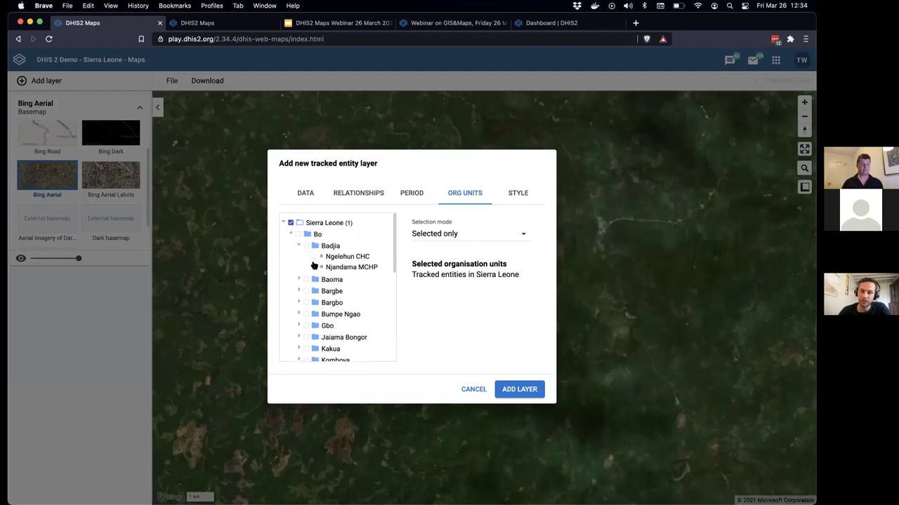
pyautogui.click(297, 245)
pyautogui.click(291, 234)
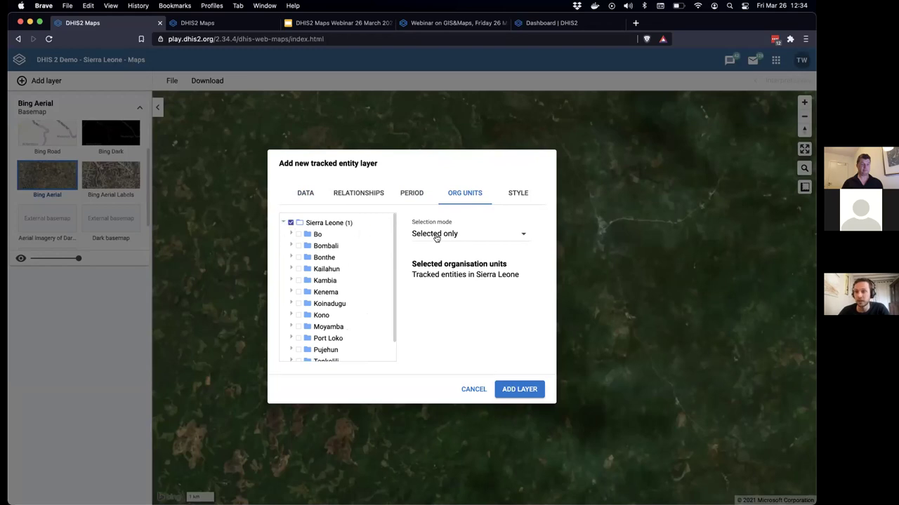
pyautogui.click(485, 231)
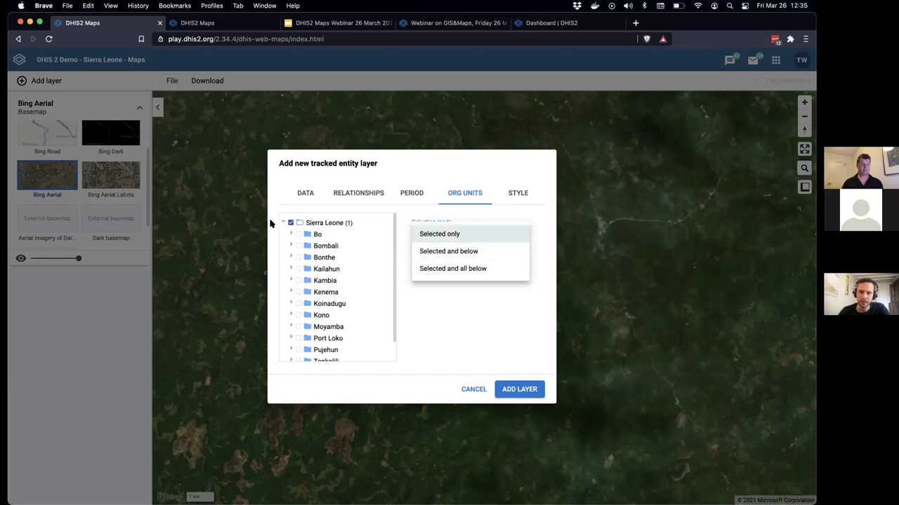
pyautogui.click(462, 331)
# Try selecting the Ngelehun CHC and Njandama MCHP facilities under Bo's Badjia, and clear both selections again.
pyautogui.click(289, 235)
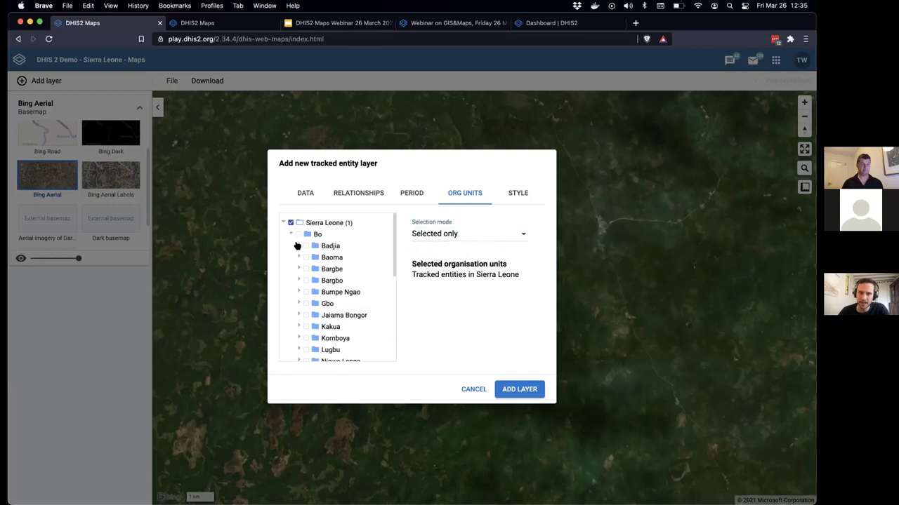
pyautogui.click(299, 247)
pyautogui.click(313, 257)
pyautogui.click(313, 268)
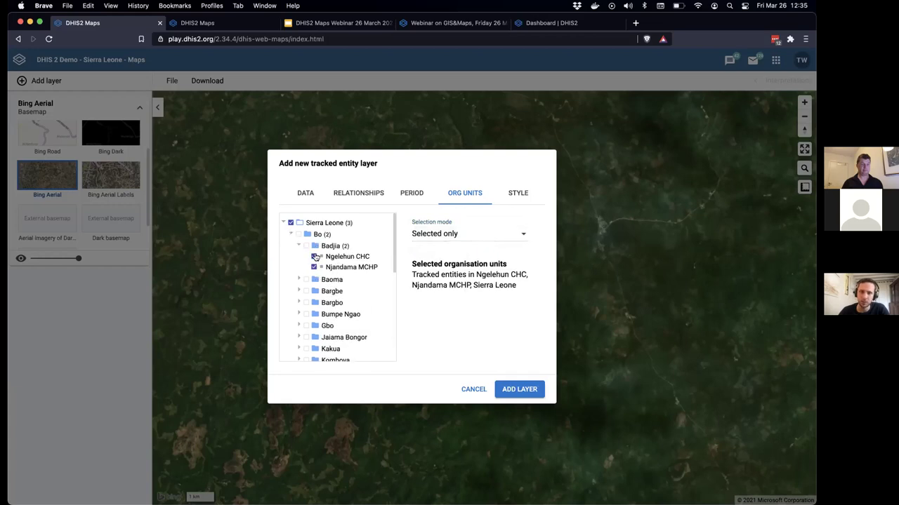
pyautogui.click(315, 257)
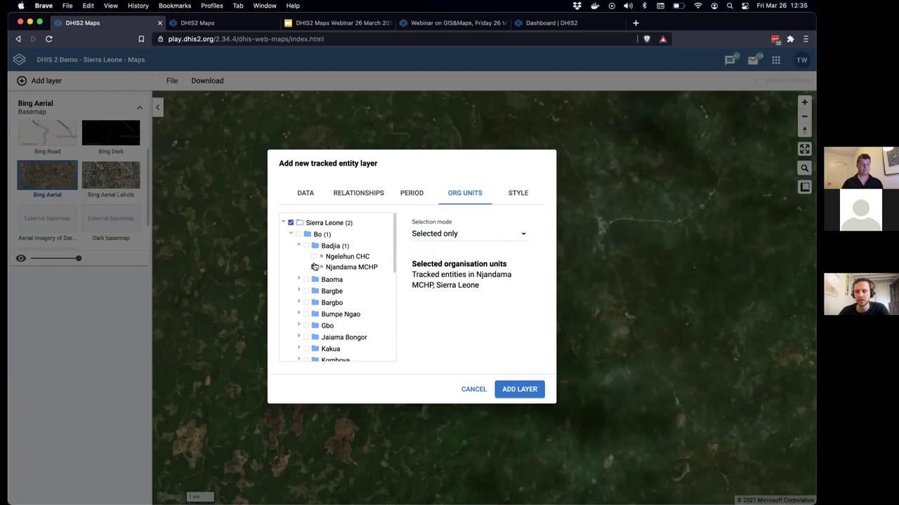
pyautogui.click(314, 267)
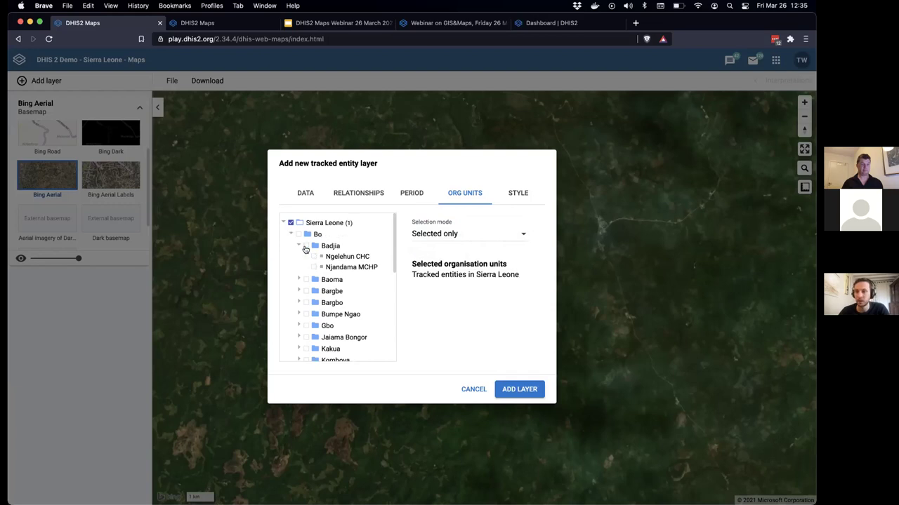
pyautogui.click(306, 245)
pyautogui.click(299, 246)
pyautogui.click(306, 246)
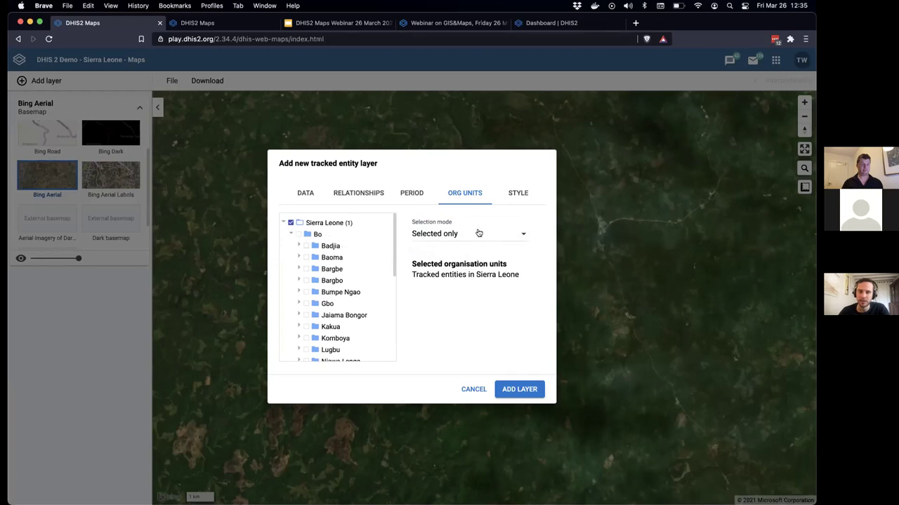
# Collapse Bo in the org unit tree and set the selection mode to Selected and all below for Sierra Leone.
pyautogui.click(291, 233)
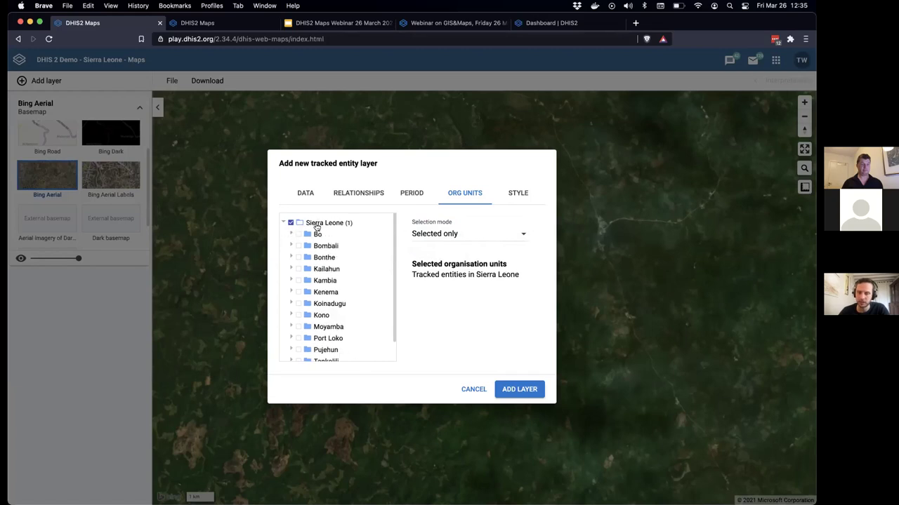
pyautogui.click(456, 237)
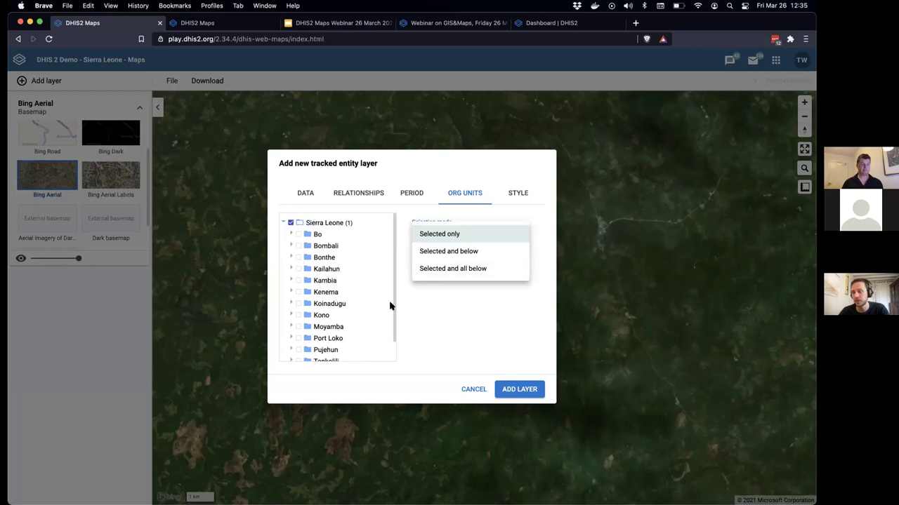
pyautogui.click(484, 268)
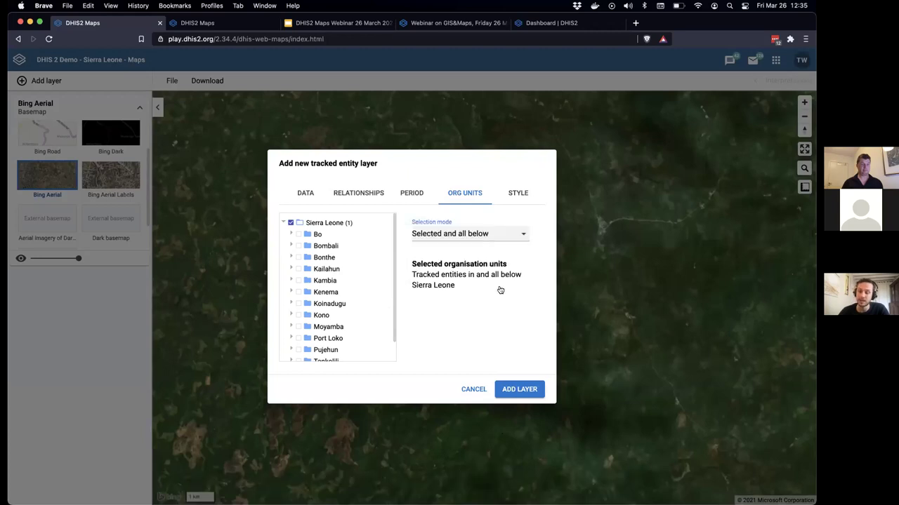
# Style the tracked entities with a 100-meter buffer and green color #00BB09, keeping the point size at 6.
pyautogui.click(523, 199)
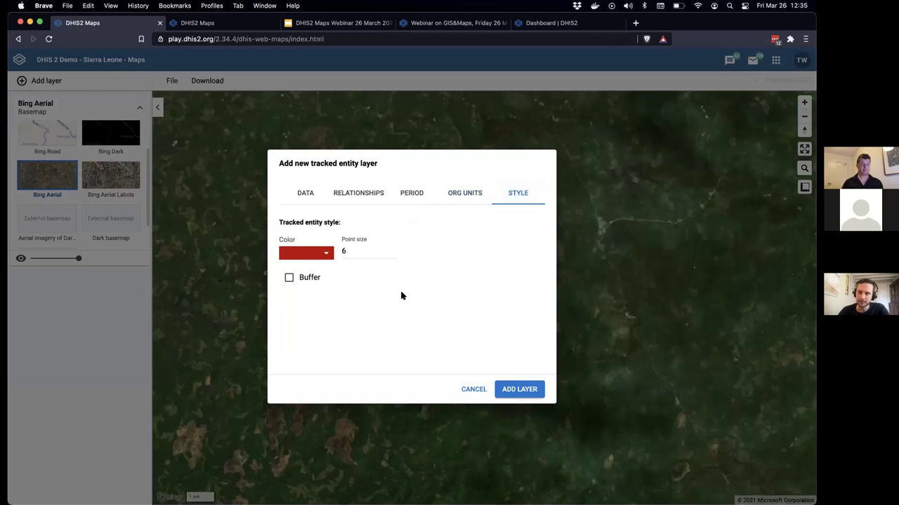
pyautogui.click(289, 278)
pyautogui.click(289, 280)
pyautogui.click(290, 279)
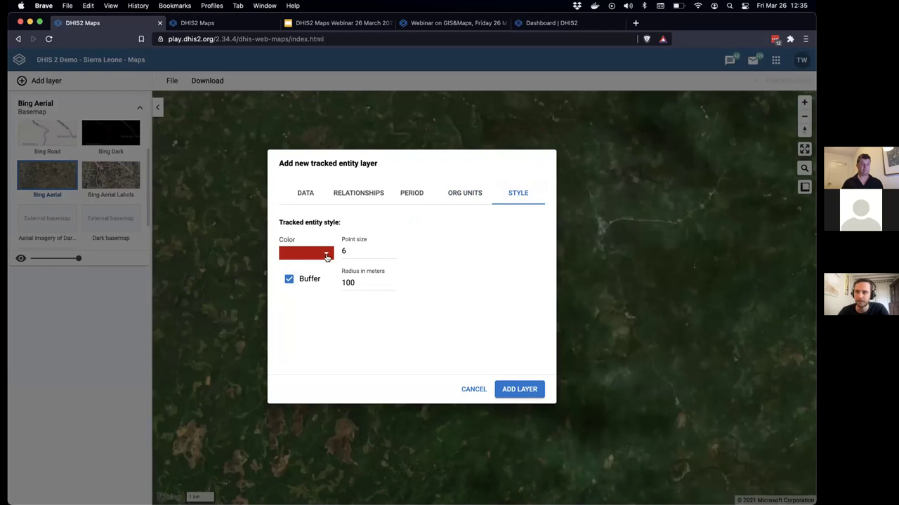
pyautogui.click(326, 257)
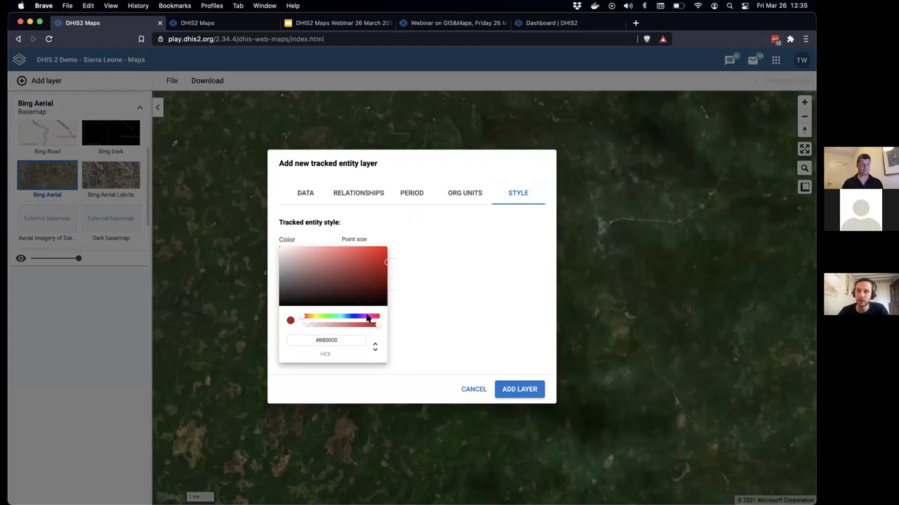
pyautogui.click(328, 317)
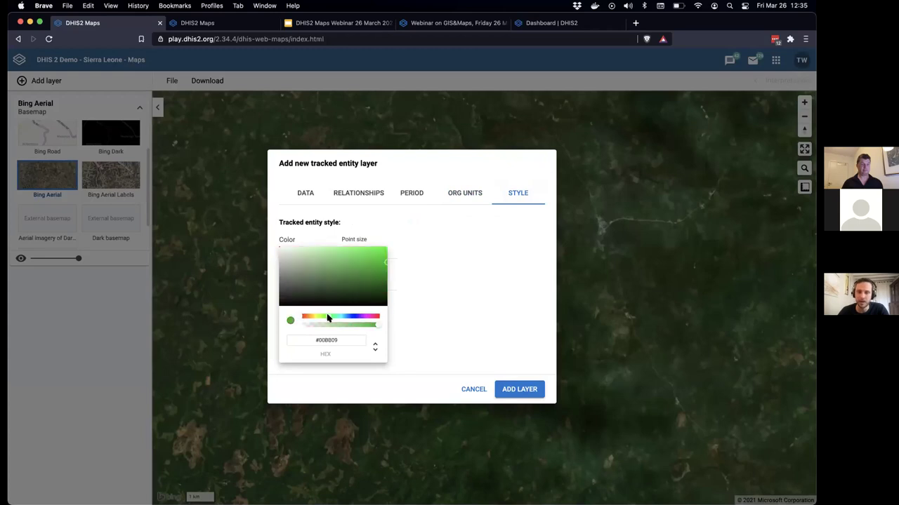
pyautogui.click(431, 333)
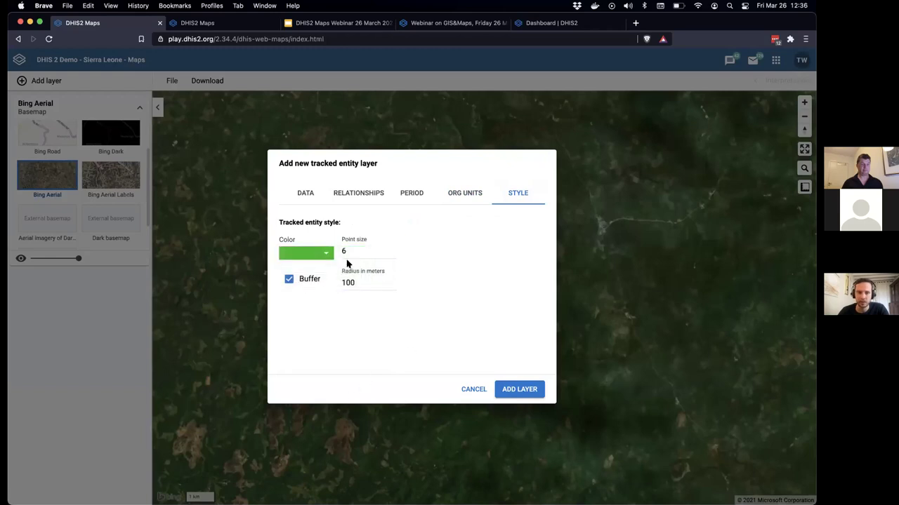
pyautogui.click(362, 257)
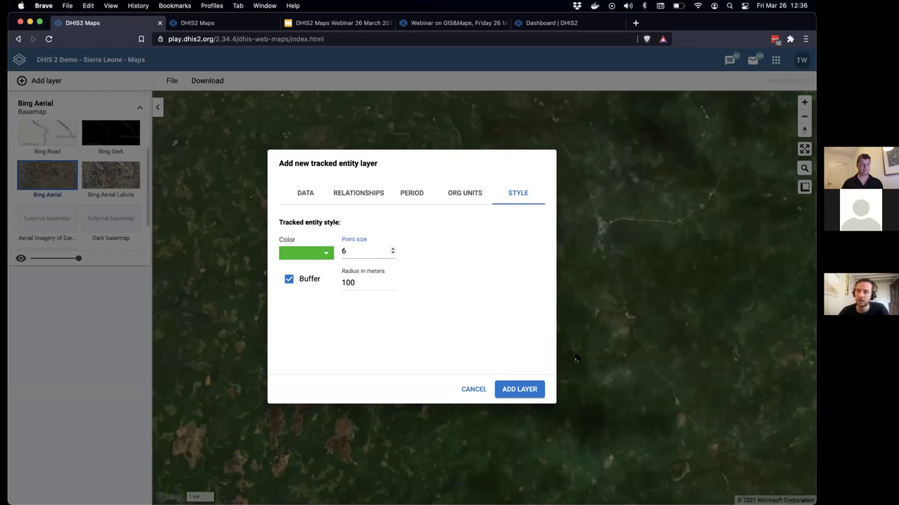
# Add the focus area tracked entity layer to the map and switch the basemap to Bing Road.
pyautogui.click(531, 395)
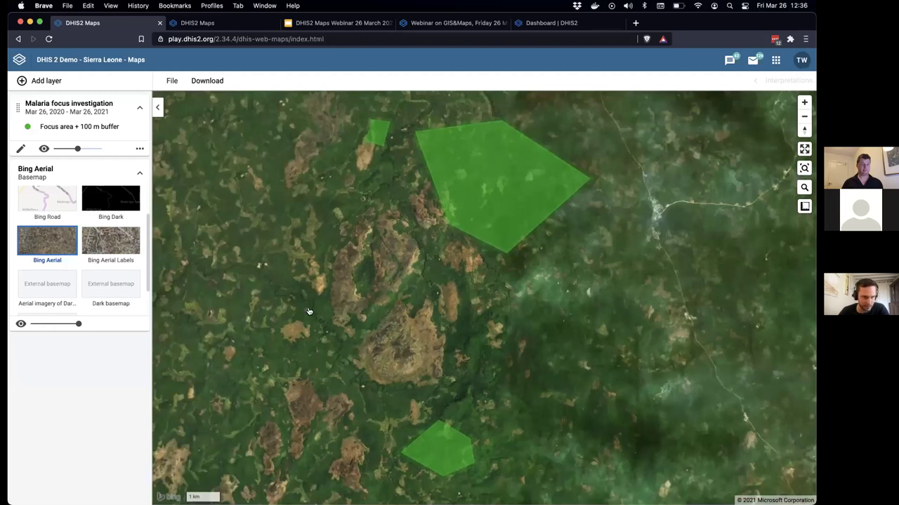
pyautogui.scroll(5, 309, 311)
pyautogui.scroll(-1, 341, 196)
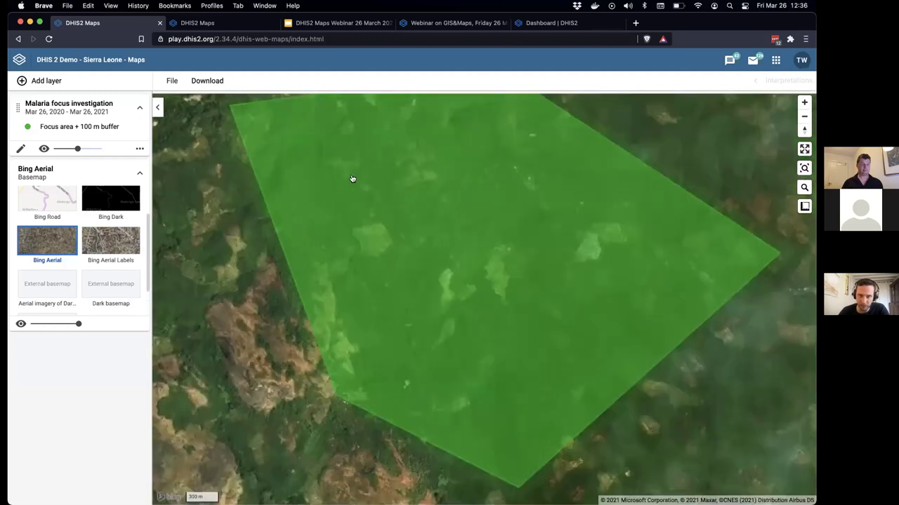
pyautogui.scroll(-1, 307, 246)
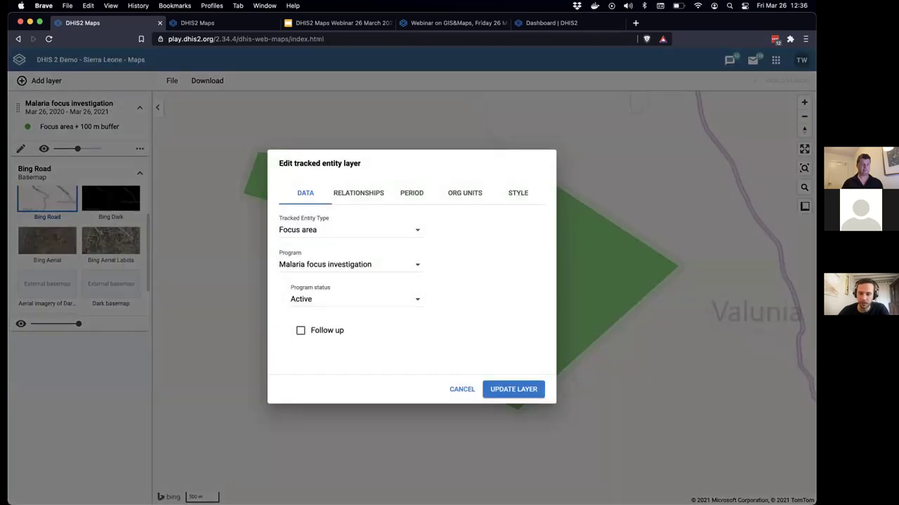
# Try a 10000-meter buffer around the focus areas, and remove the buffer from the layer again.
pyautogui.click(517, 192)
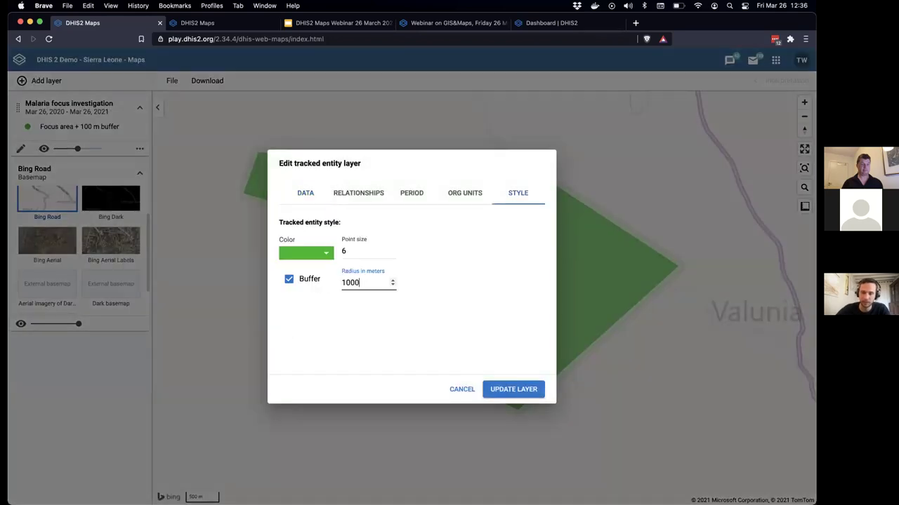
pyautogui.click(522, 398)
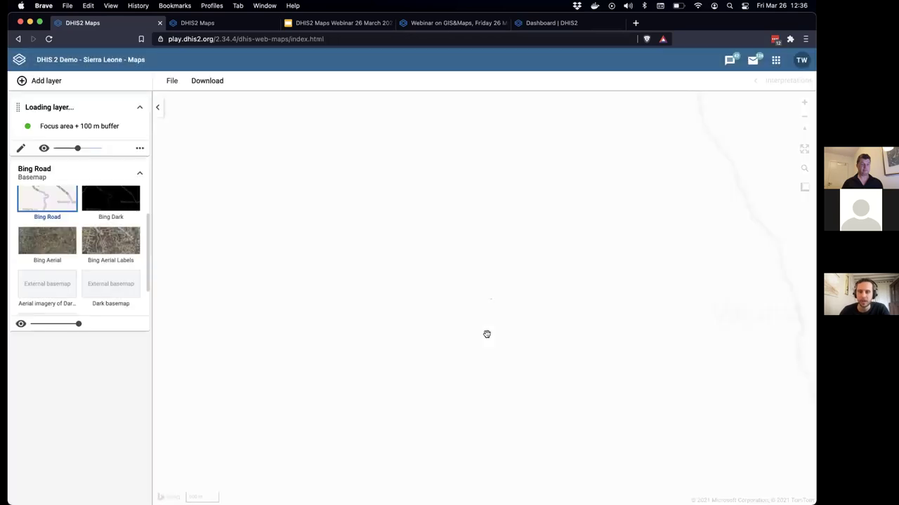
pyautogui.scroll(-3, 486, 335)
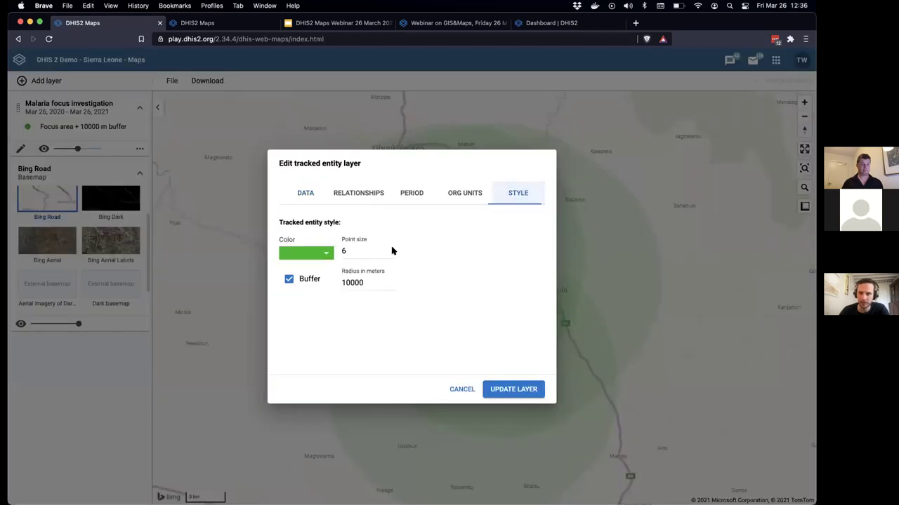
pyautogui.click(289, 278)
pyautogui.click(516, 390)
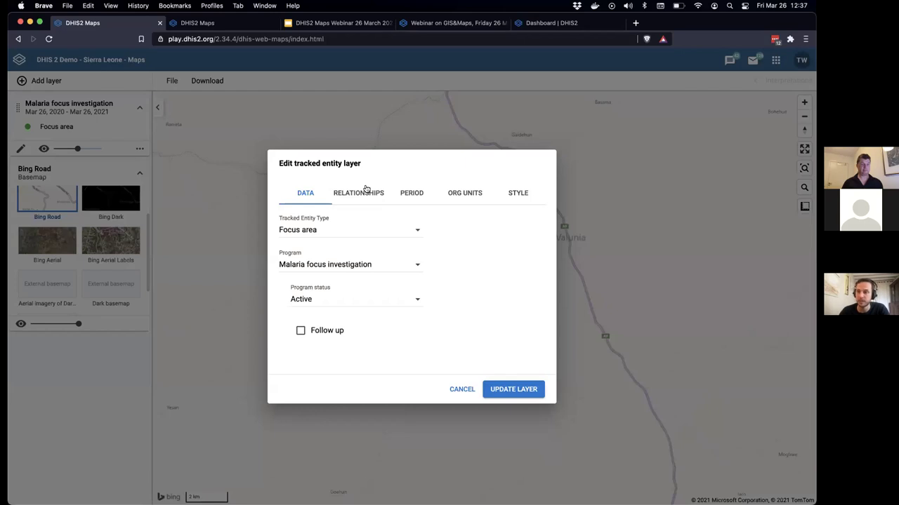
# Display the Focus to Case tracked entity relationships on the focus area layer and update it.
pyautogui.click(366, 189)
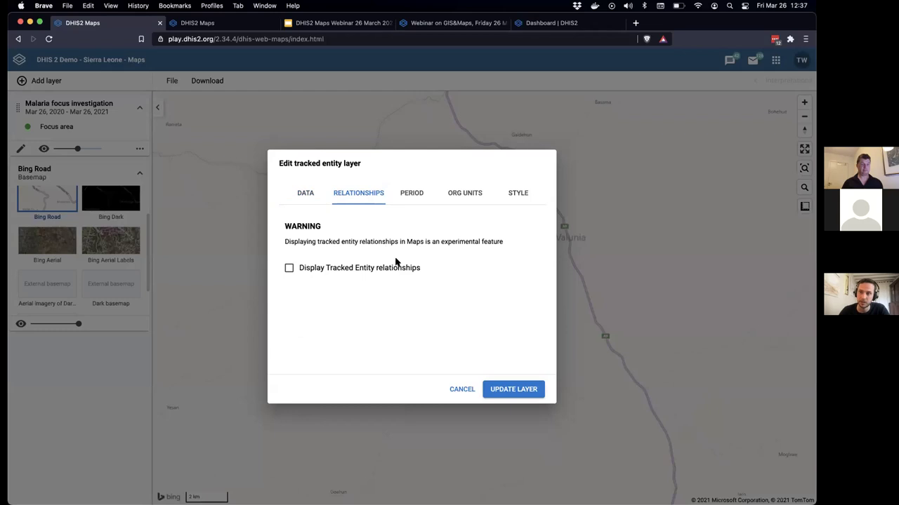
pyautogui.click(289, 269)
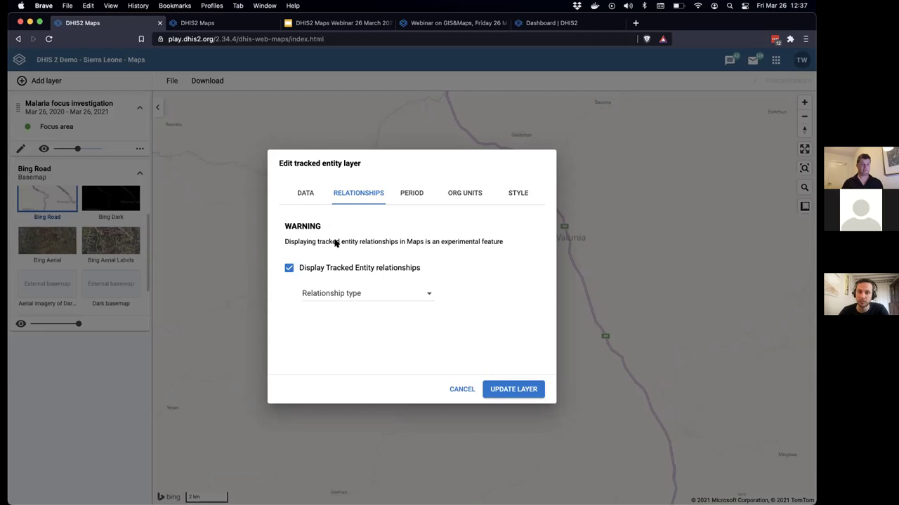
pyautogui.click(398, 296)
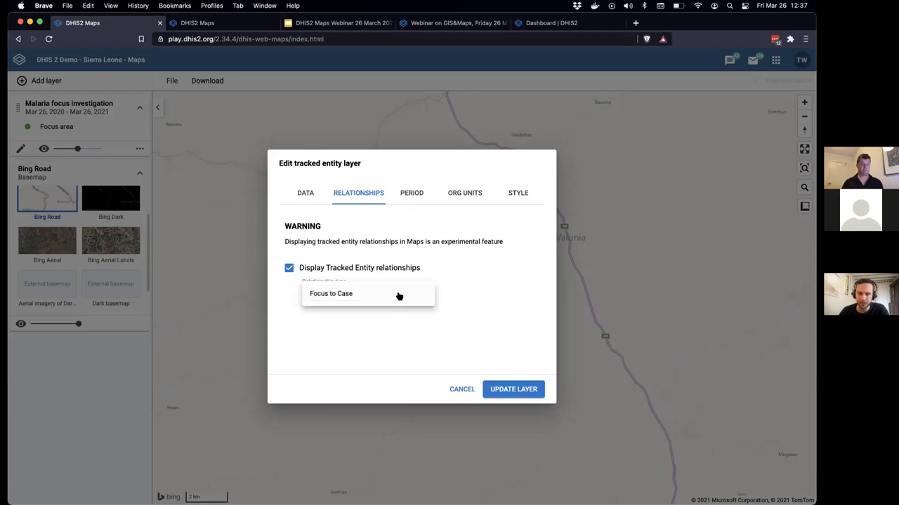
pyautogui.click(332, 293)
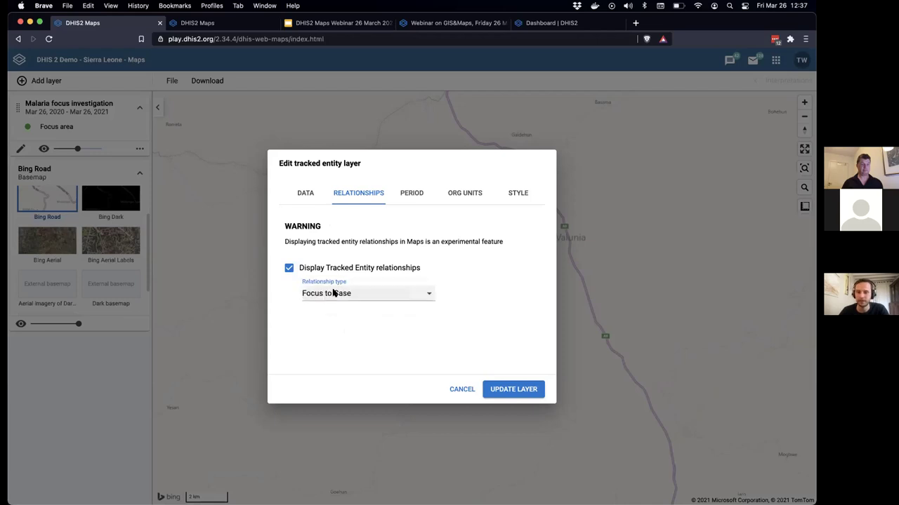
pyautogui.click(506, 390)
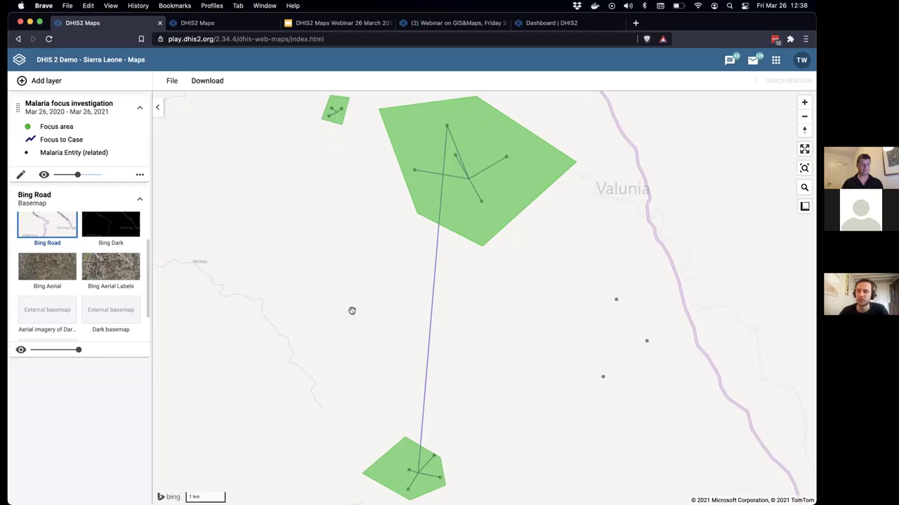
# Replace the focus area layer with a new tracked entity layer for Malaria Entity, using the Malaria case diagnosis, treatment and investigation program.
pyautogui.click(142, 175)
pyautogui.click(168, 214)
pyautogui.click(23, 81)
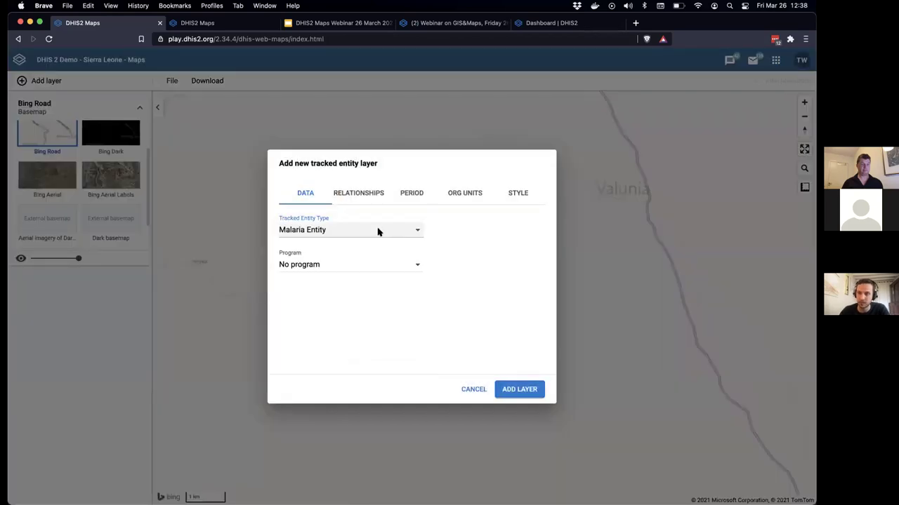
pyautogui.click(338, 269)
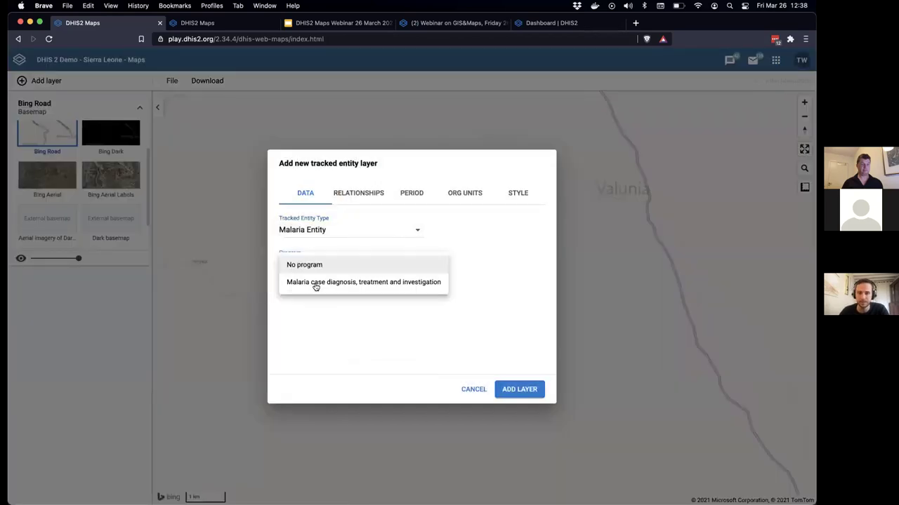
pyautogui.click(315, 282)
# Enable the display of tracked entity relationships for the new layer with the type Index case to cases.
pyautogui.click(346, 200)
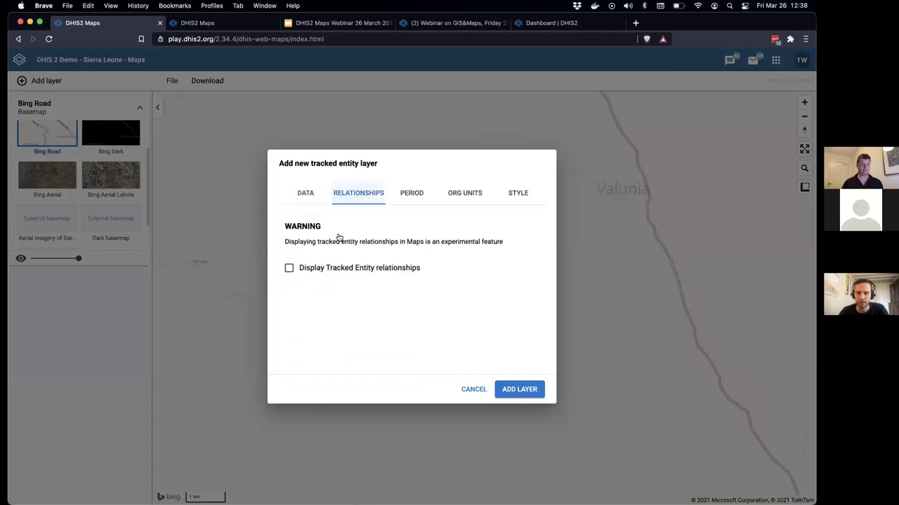
pyautogui.click(332, 269)
pyautogui.click(332, 293)
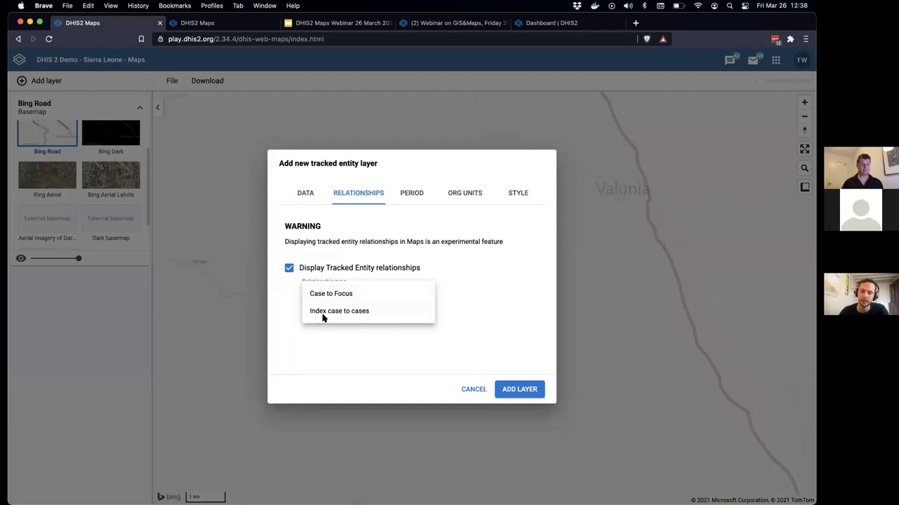
pyautogui.click(335, 313)
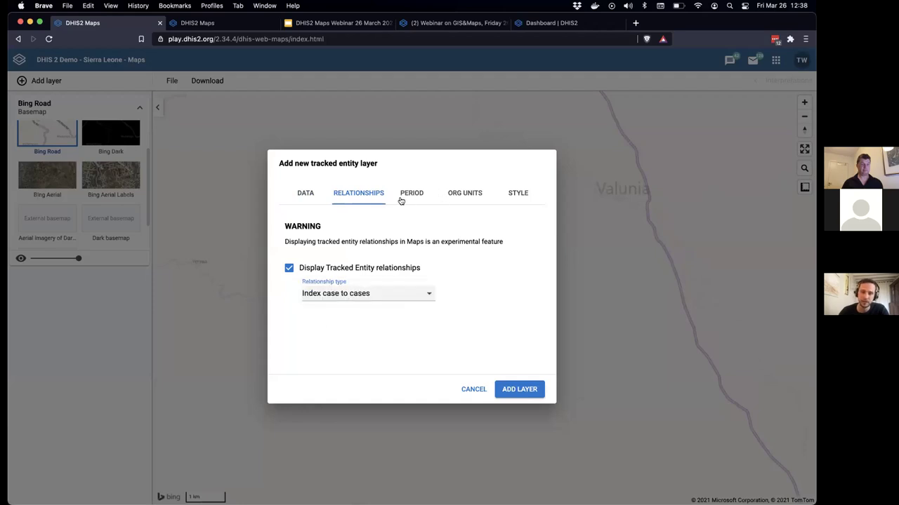
# Keep the program period 03/26/2020 to 03/26/2021 and choose the org unit selection mode for the new layer.
pyautogui.click(425, 193)
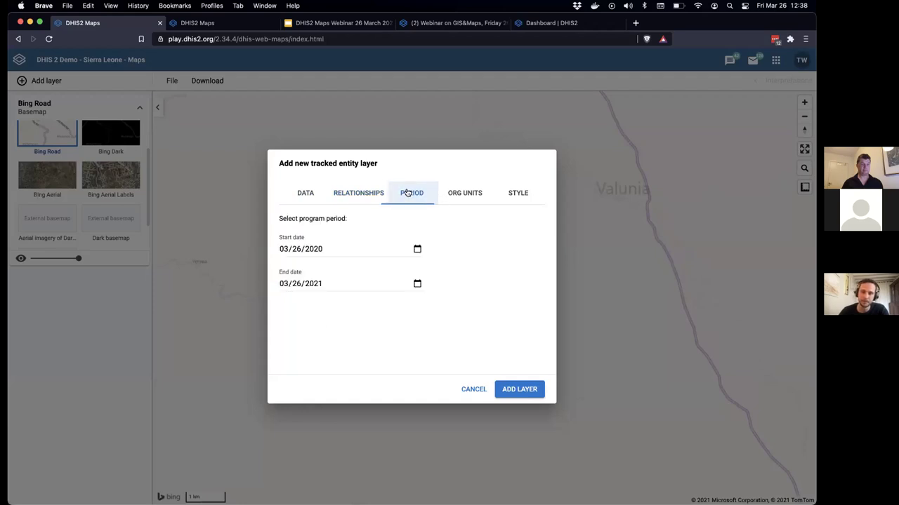
pyautogui.click(454, 197)
pyautogui.click(479, 233)
pyautogui.click(453, 269)
# Style the malaria entities with point size 8 and a 100-meter buffer.
pyautogui.click(517, 198)
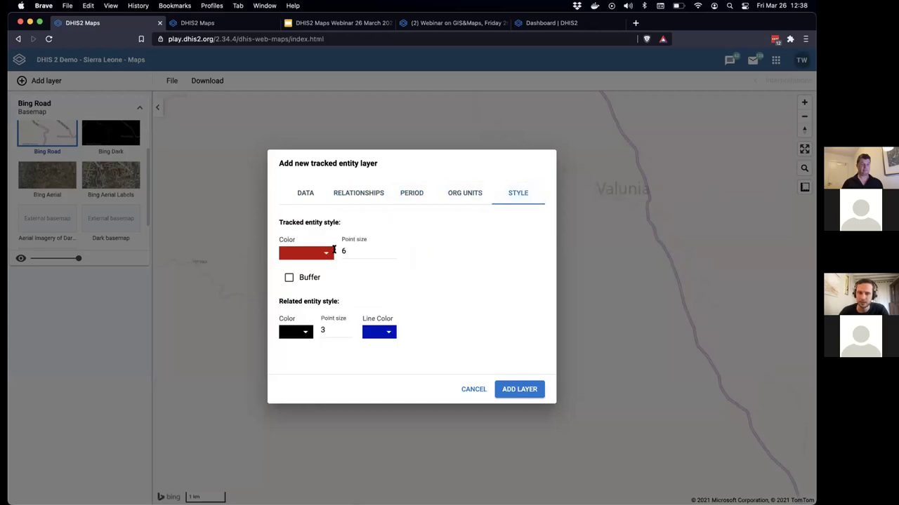
pyautogui.doubleClick(360, 253)
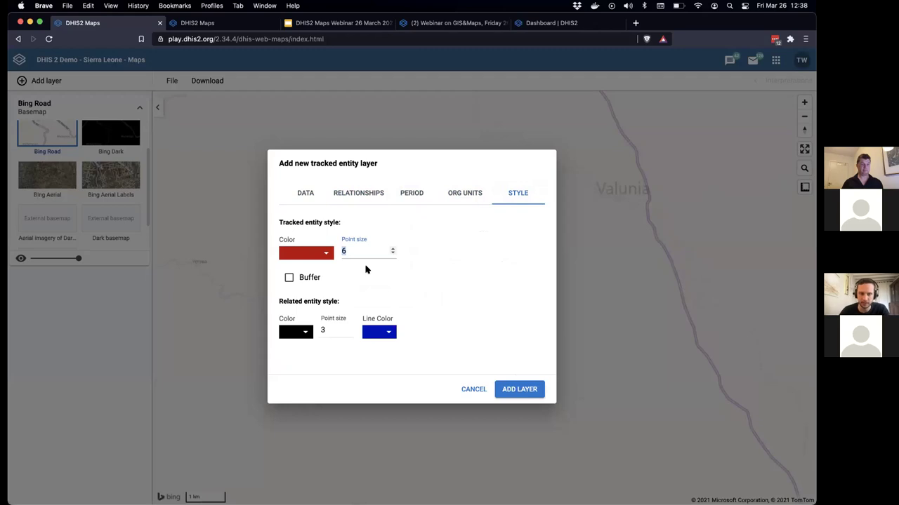
pyautogui.click(390, 249)
pyautogui.click(390, 249)
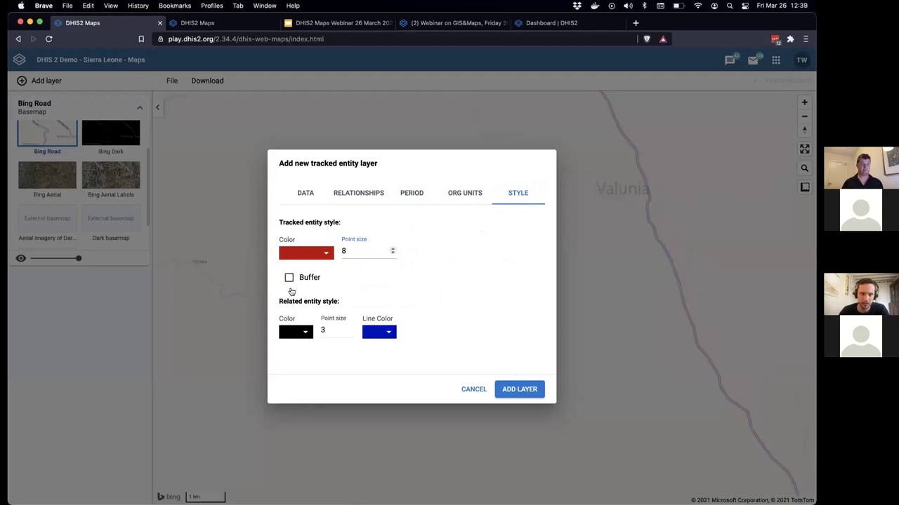
pyautogui.click(291, 279)
pyautogui.click(359, 283)
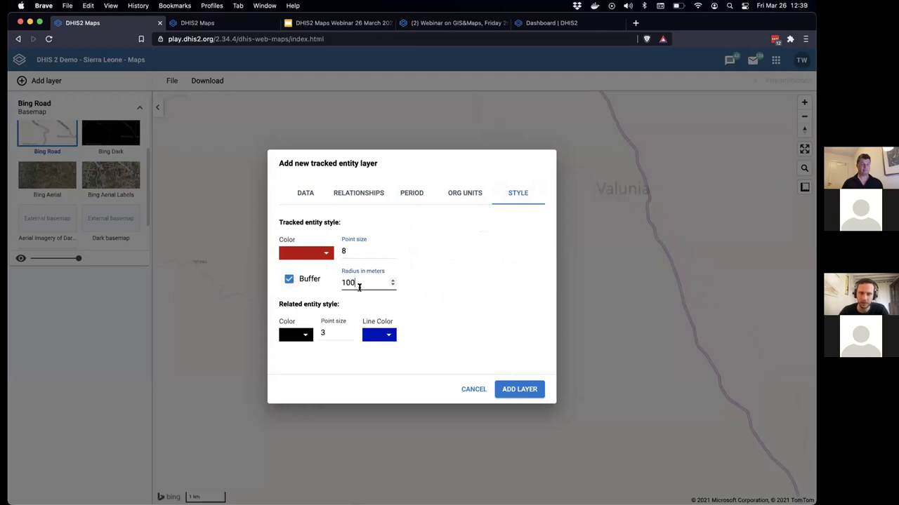
# Keep the related entities black at point size 3 with blue lines, and add the malaria case layer to the map.
pyautogui.moveTo(277, 304); pyautogui.dragTo(368, 306)
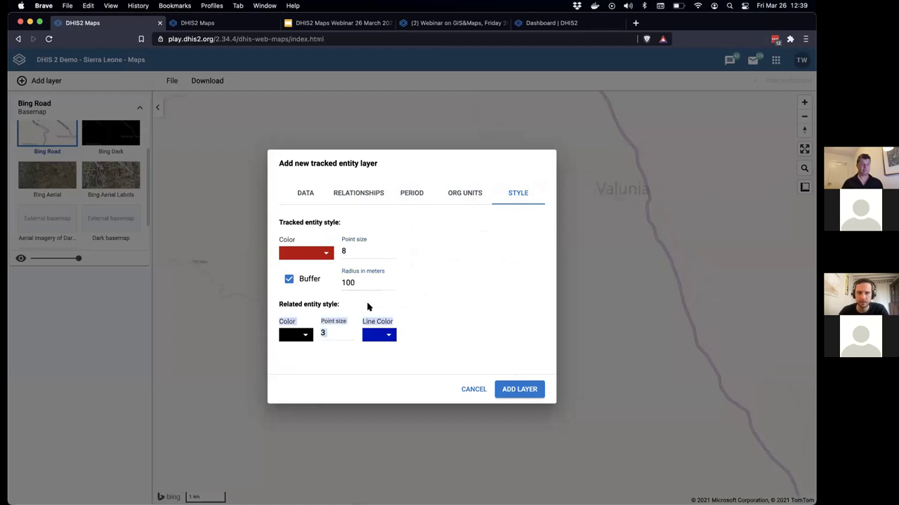
pyautogui.click(288, 304)
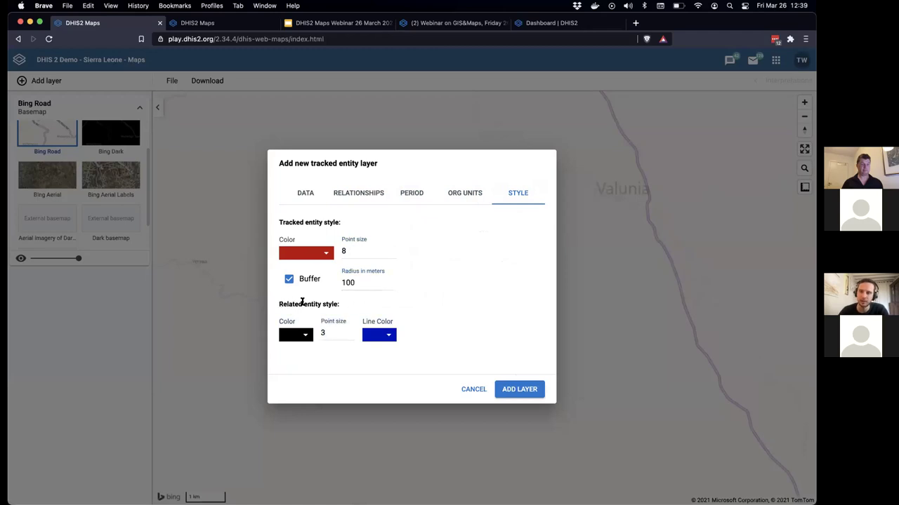
pyautogui.click(289, 338)
pyautogui.click(468, 301)
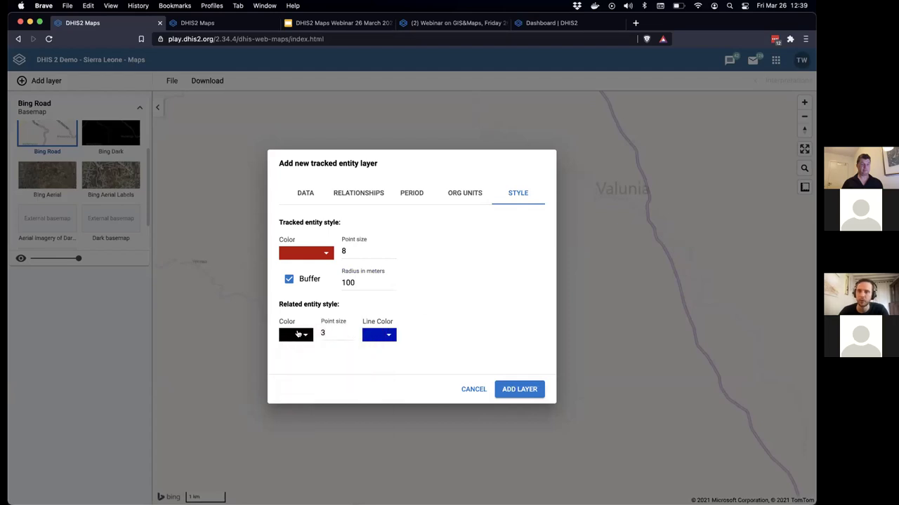
pyautogui.click(518, 389)
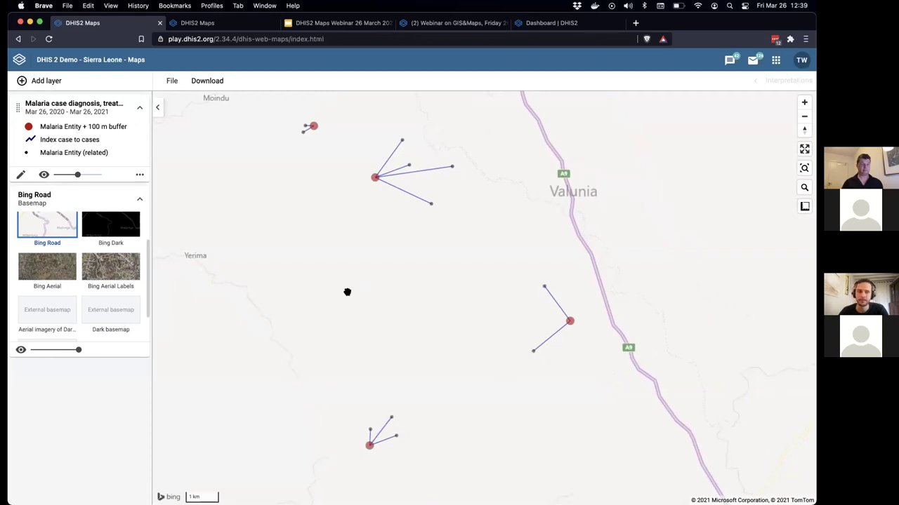
pyautogui.click(140, 174)
pyautogui.click(235, 175)
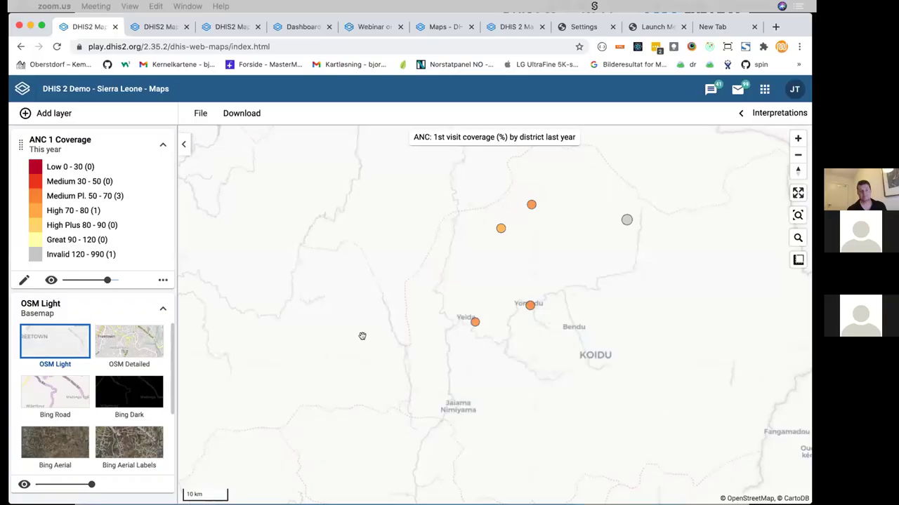
# Start a new map, and open the saved map "ANC: 1st visit coverage (%) by district last year".
pyautogui.click(200, 113)
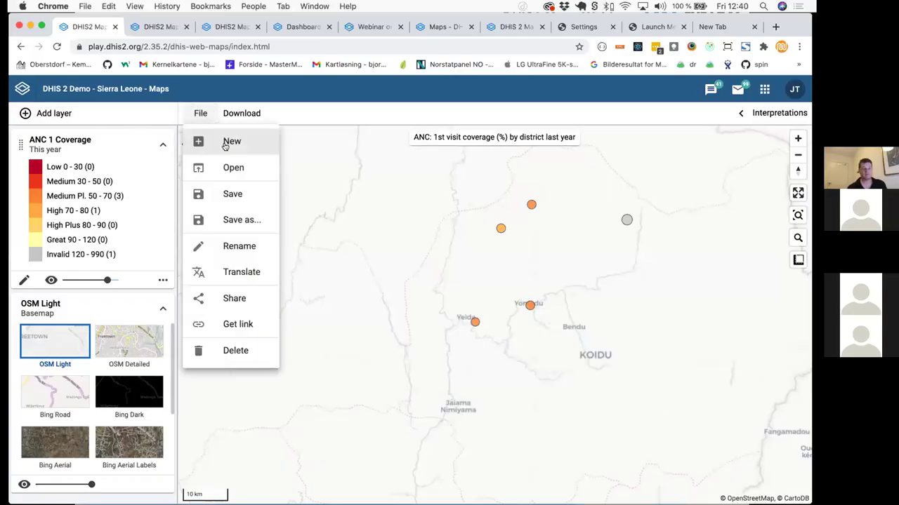
pyautogui.click(224, 143)
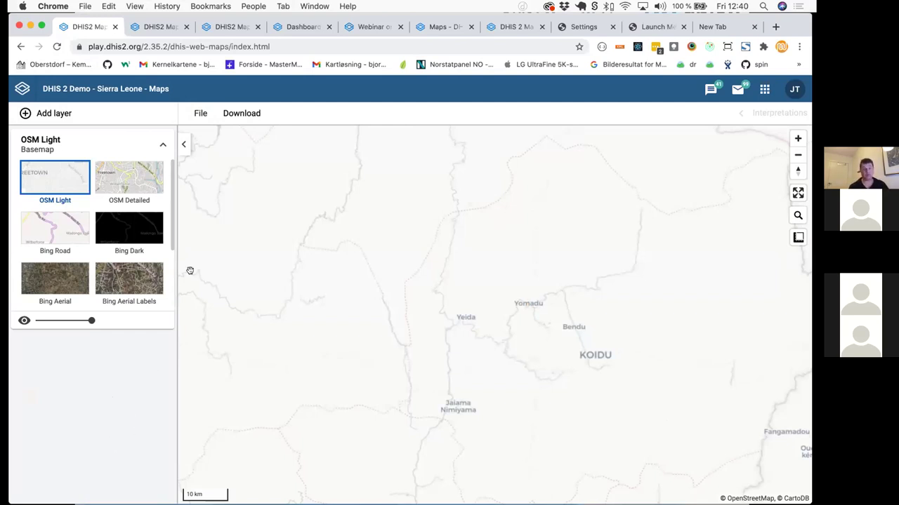
pyautogui.click(200, 113)
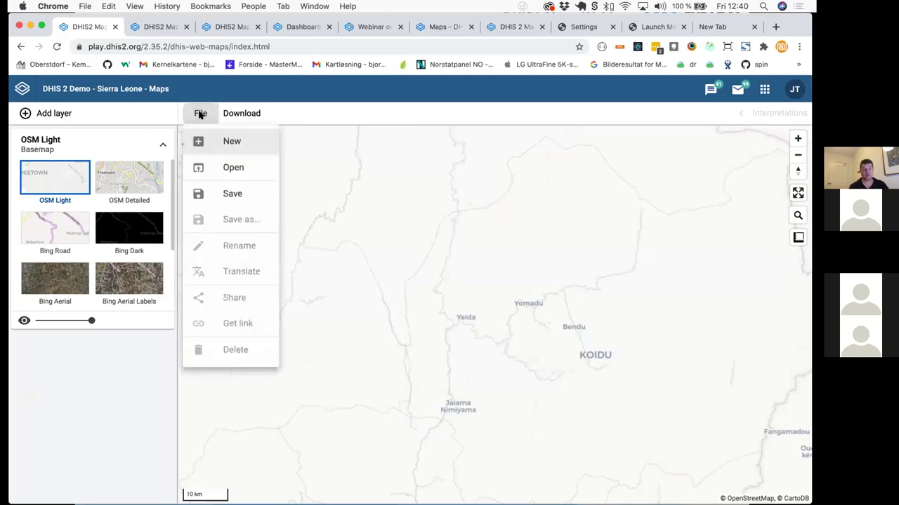
pyautogui.click(231, 168)
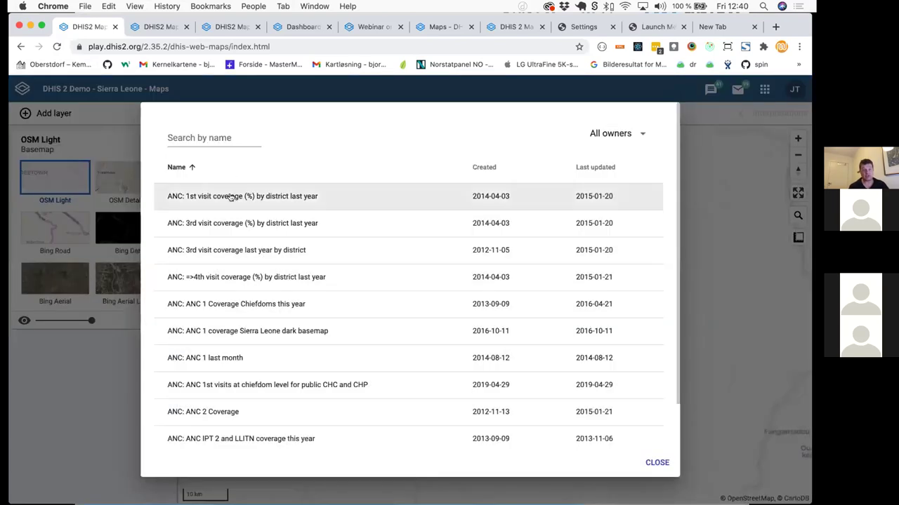
pyautogui.click(230, 196)
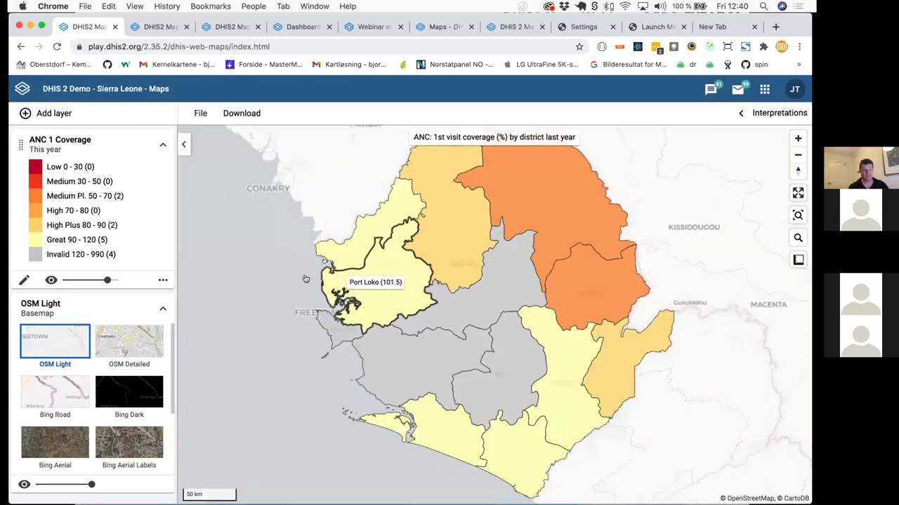
# Start a new event layer on the ANC map using the Inpatient morbidity and mortality program.
pyautogui.click(54, 112)
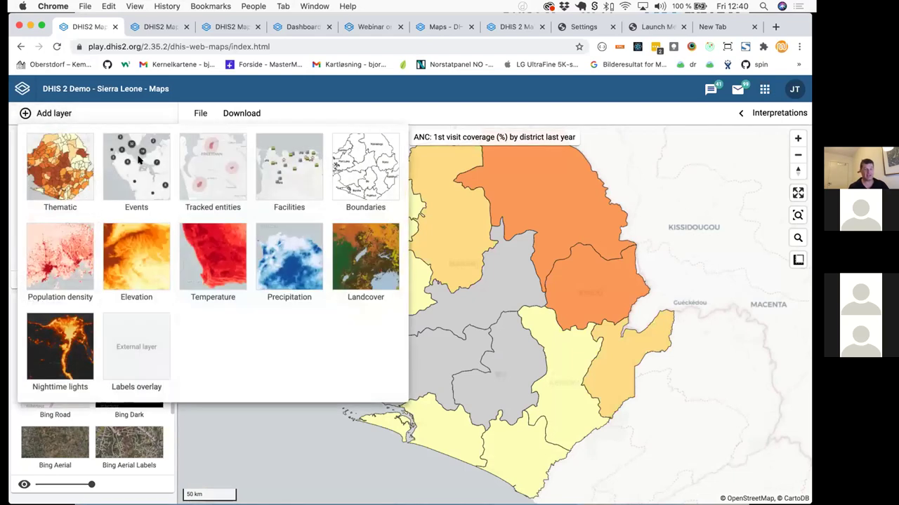
pyautogui.click(139, 160)
pyautogui.click(279, 237)
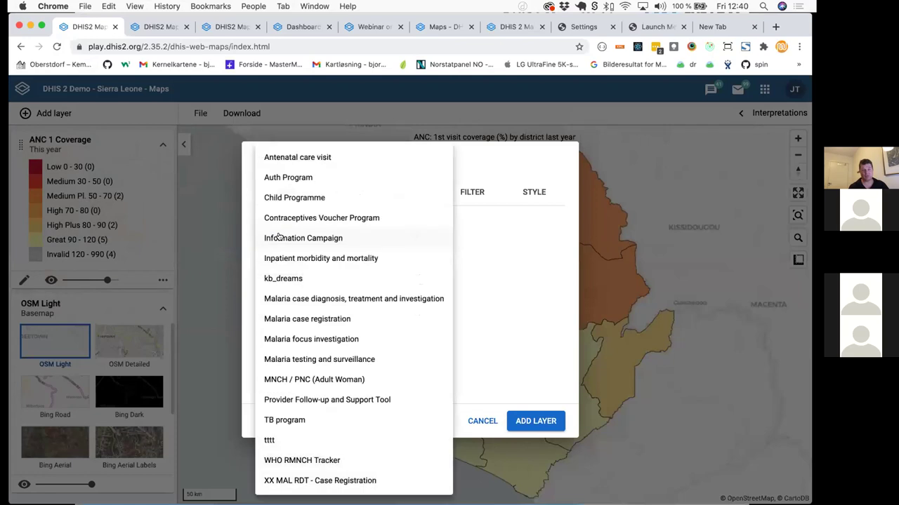
pyautogui.click(317, 258)
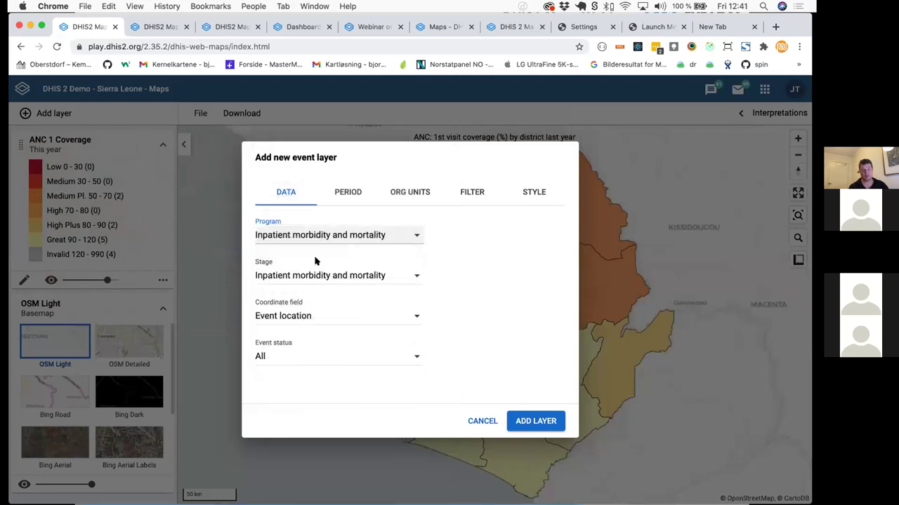
# Add the Inpatient morbidity and mortality event layer with all event statuses and event location coordinates to the map.
pyautogui.click(531, 422)
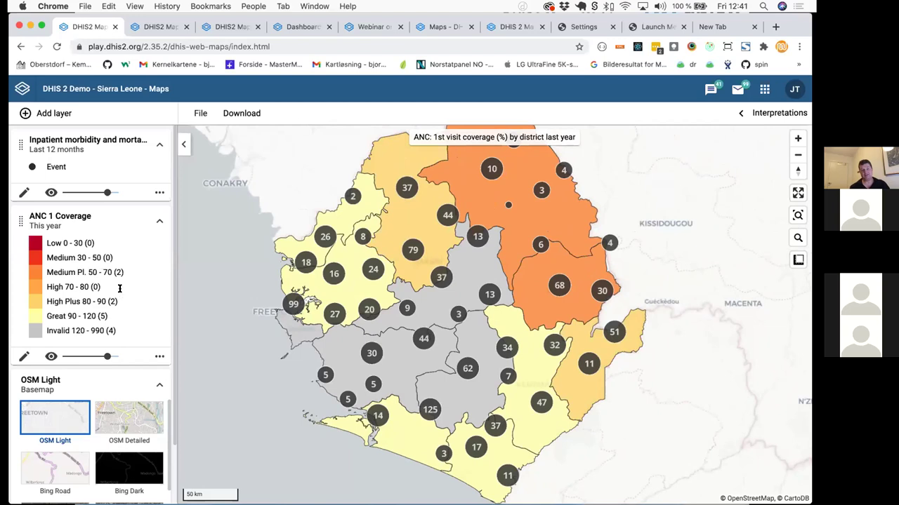
# Try the OSM Detailed basemap under the map layers, and return to the OSM Light basemap.
pyautogui.scroll(-1, 127, 368)
pyautogui.scroll(-3, 129, 373)
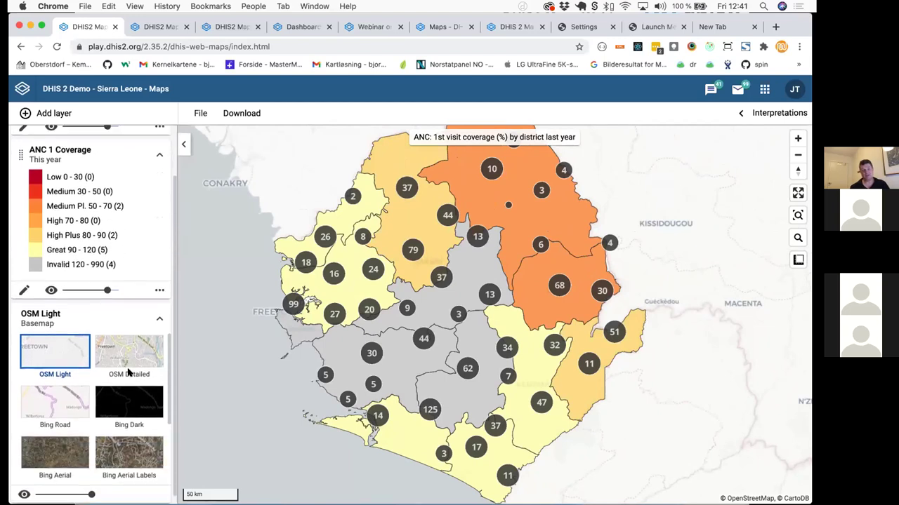
pyautogui.click(125, 354)
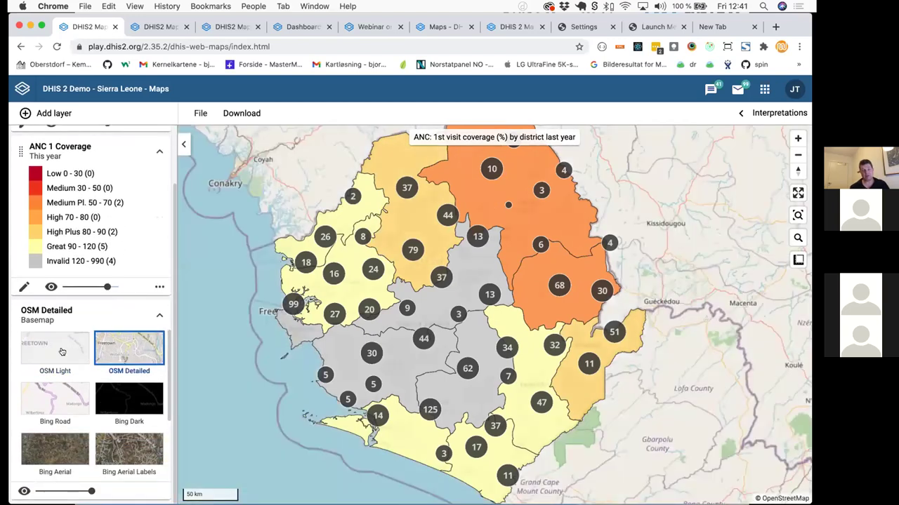
pyautogui.click(55, 349)
pyautogui.scroll(3, 120, 355)
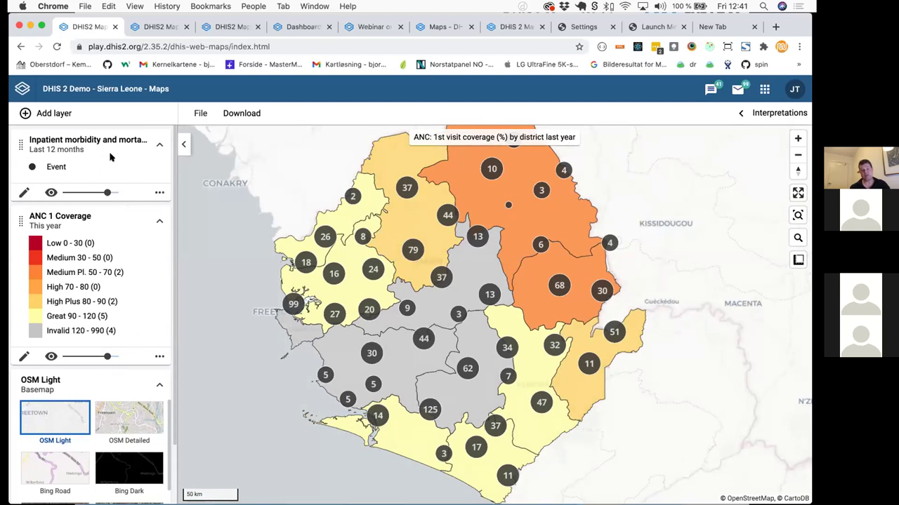
pyautogui.scroll(-1, 112, 413)
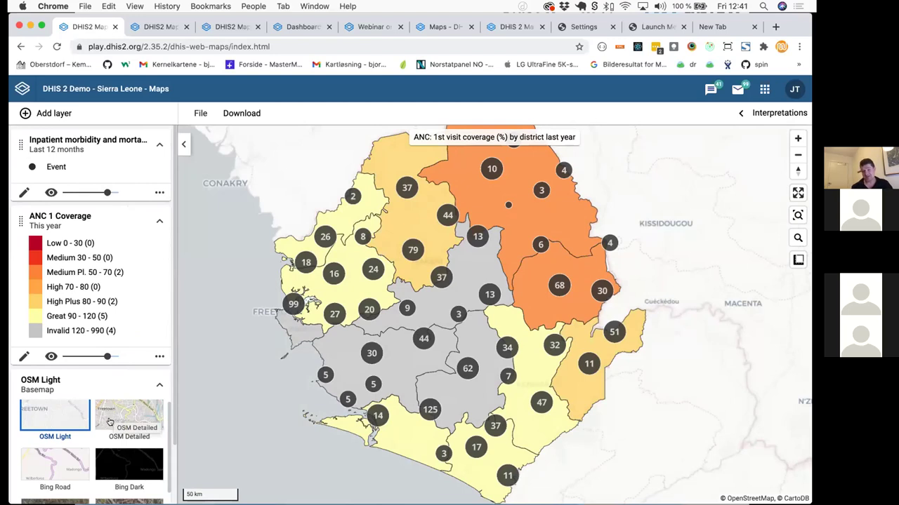
pyautogui.scroll(-2, 110, 417)
pyautogui.scroll(2, 109, 421)
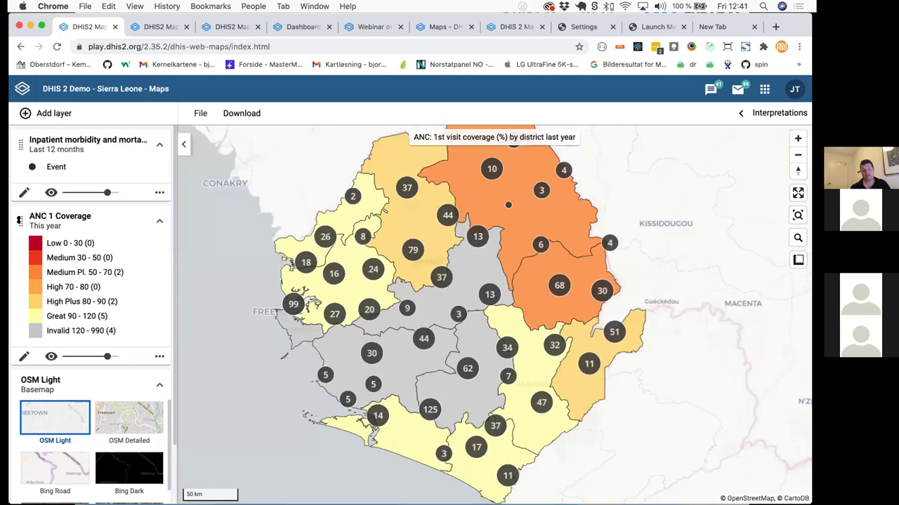
# Move the ANC 1 Coverage layer above the event layer, and restore the event layer to the top of the layer order.
pyautogui.moveTo(19, 219); pyautogui.dragTo(40, 161)
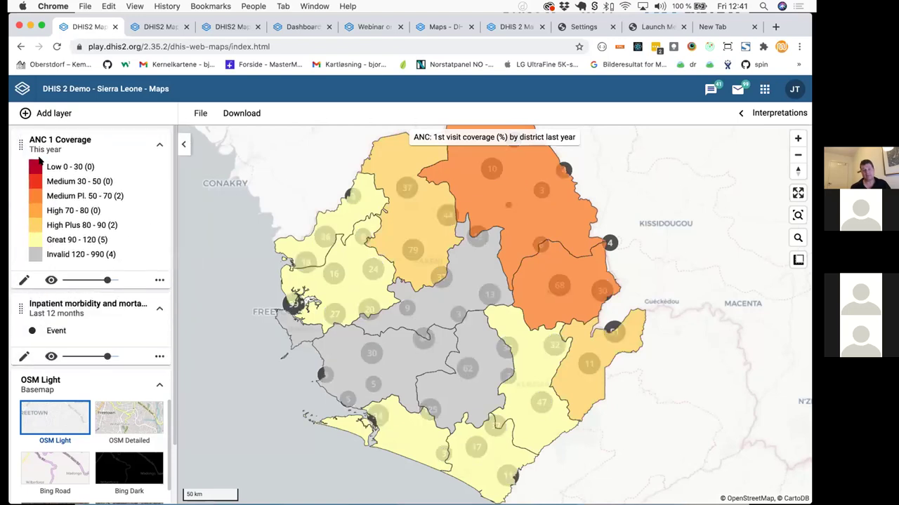
pyautogui.moveTo(21, 309); pyautogui.dragTo(57, 153)
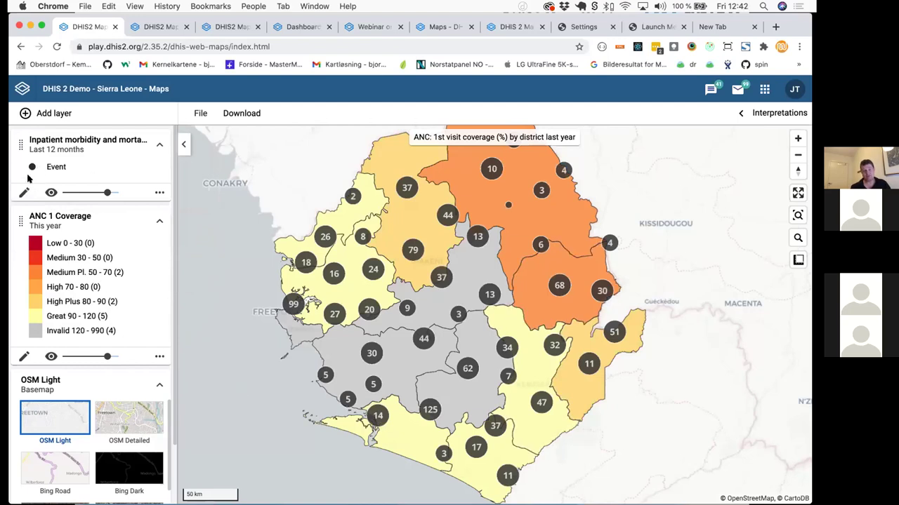
pyautogui.moveTo(21, 222); pyautogui.dragTo(25, 159)
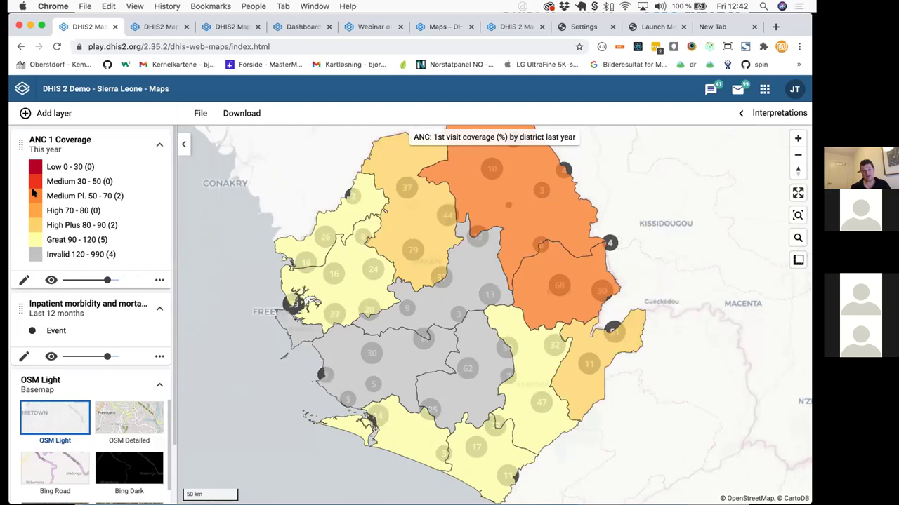
pyautogui.moveTo(111, 281)
pyautogui.mouseDown()
pyautogui.moveTo(67, 281)
pyautogui.moveTo(105, 281)
pyautogui.mouseUp()
pyautogui.moveTo(21, 310); pyautogui.dragTo(103, 142)
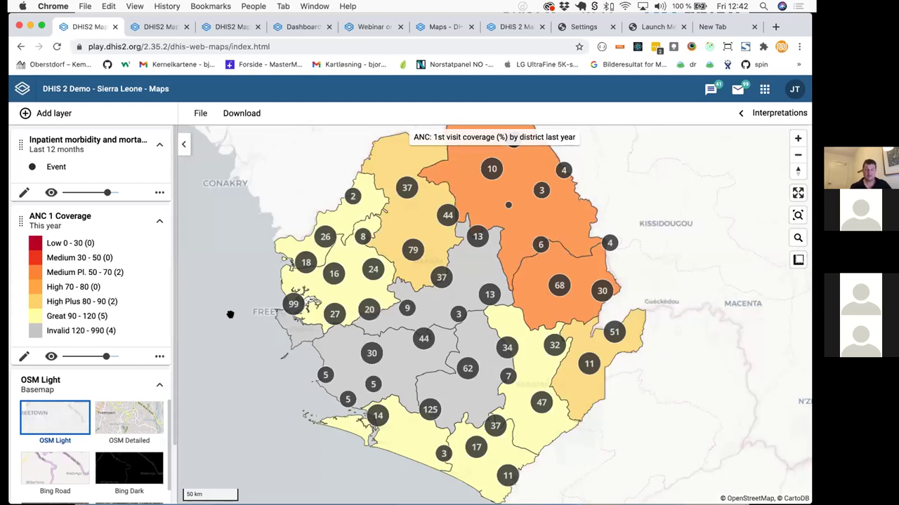
# Start a new map, and add an Elevation layer ranging from 0 to 1500 meters in 5 steps.
pyautogui.click(200, 113)
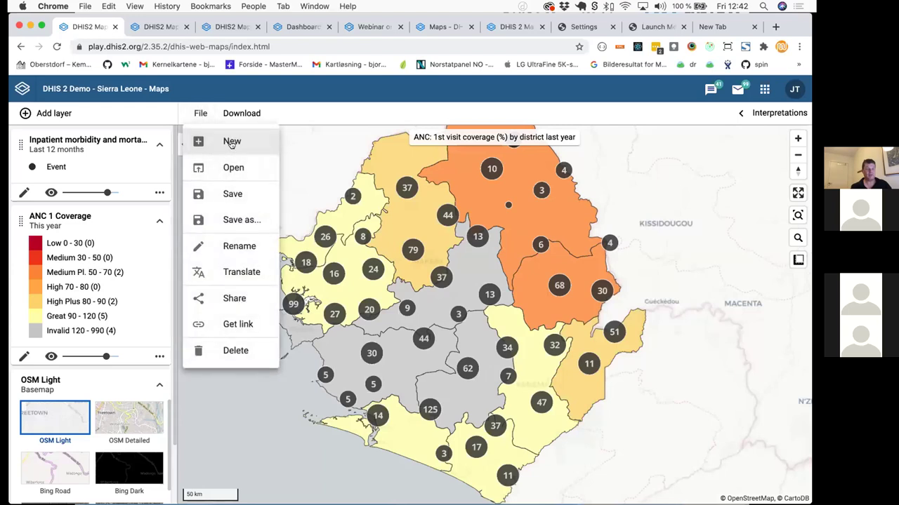
pyautogui.click(239, 144)
pyautogui.click(56, 114)
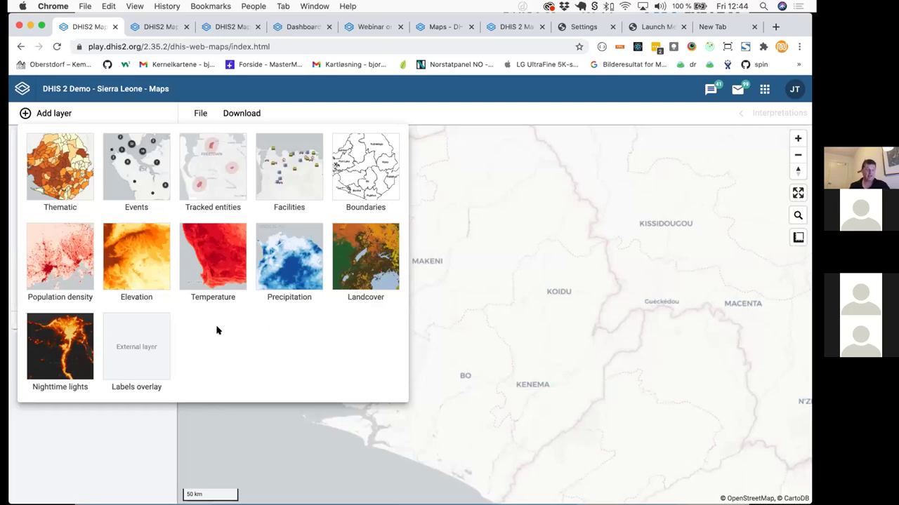
pyautogui.click(148, 274)
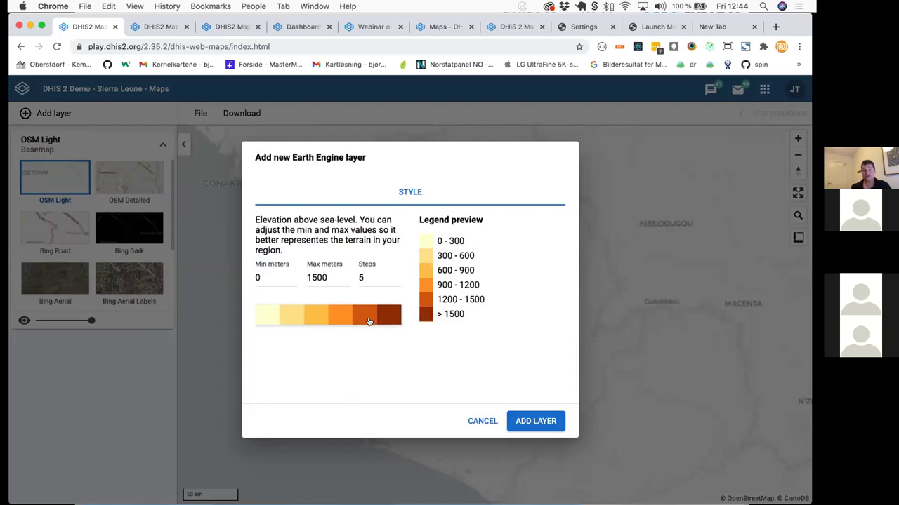
pyautogui.click(532, 422)
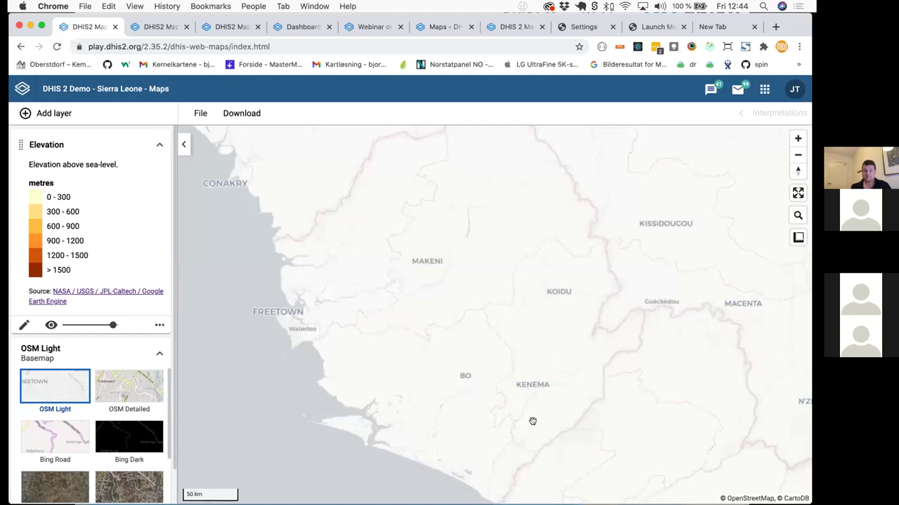
# Examine the elevation layer at world scale, across West Africa, and around Sierra Leone.
pyautogui.scroll(-2, 532, 422)
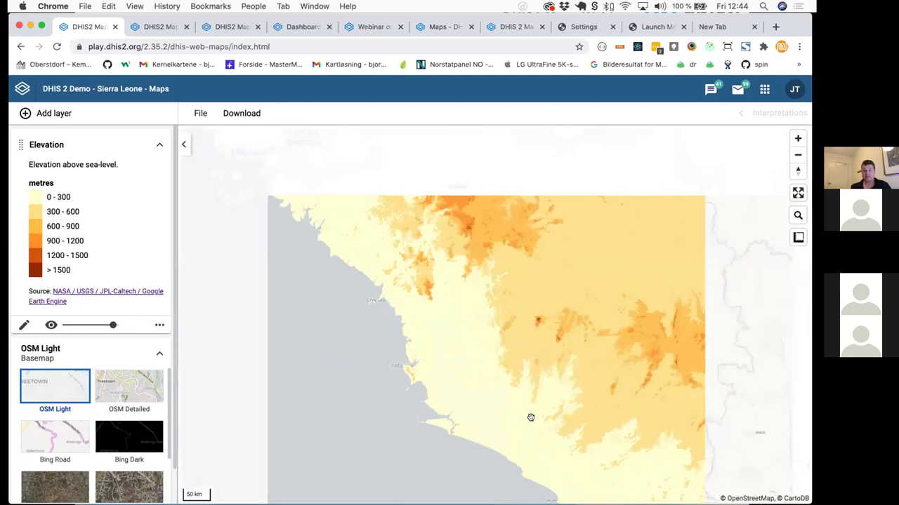
pyautogui.scroll(-2, 530, 418)
pyautogui.scroll(3, 412, 381)
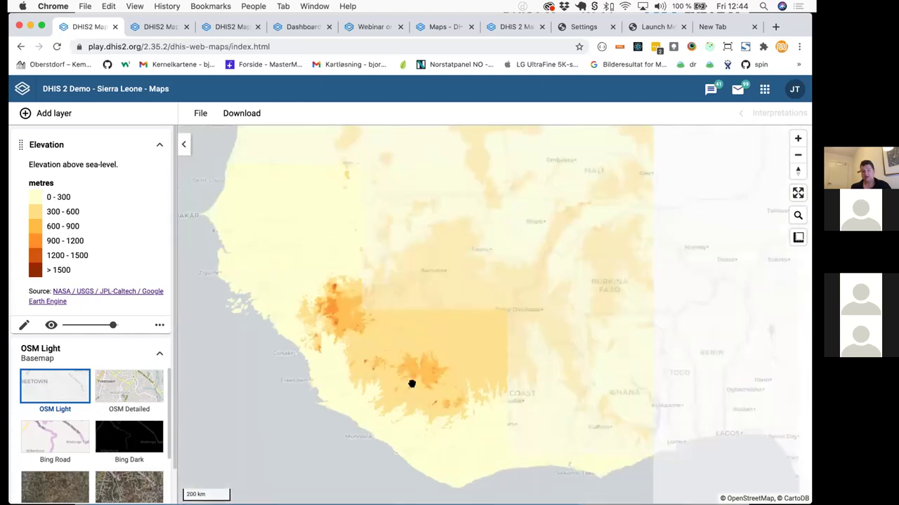
pyautogui.scroll(2, 430, 381)
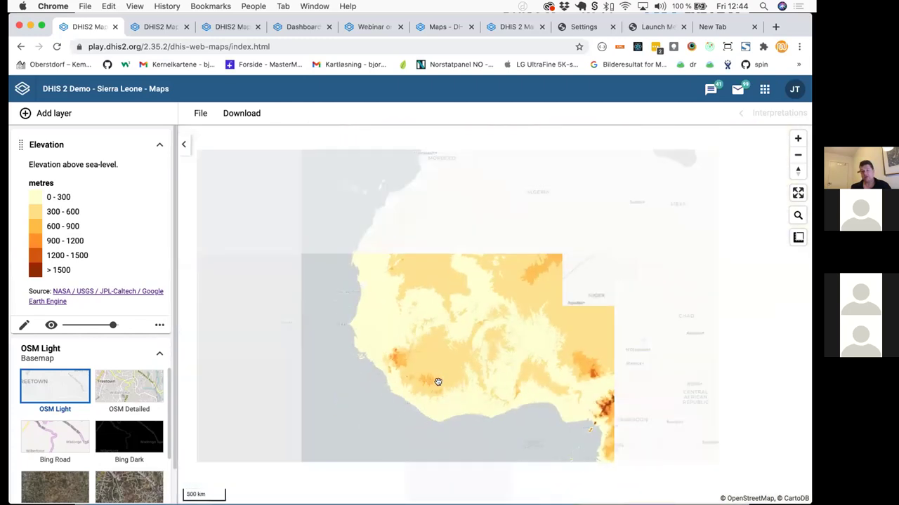
pyautogui.scroll(-5, 438, 381)
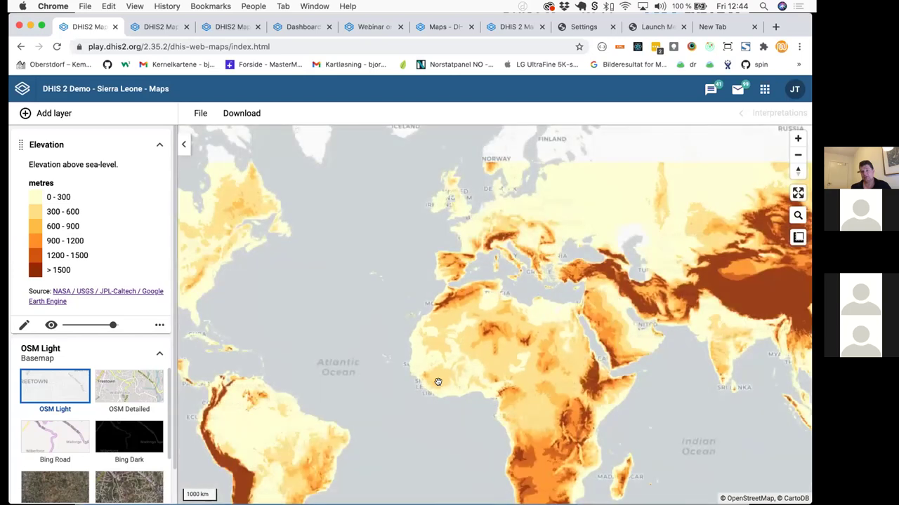
pyautogui.scroll(-2, 406, 366)
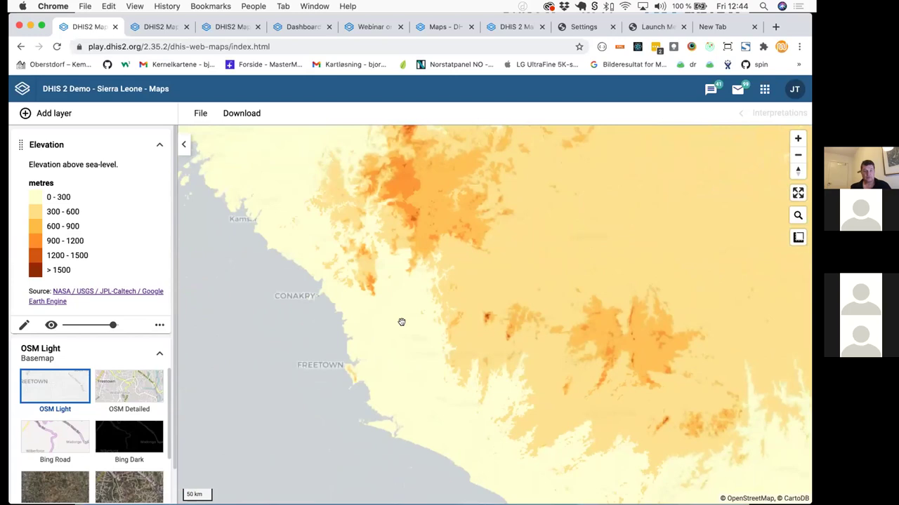
pyautogui.scroll(1, 421, 330)
pyautogui.moveTo(470, 353); pyautogui.dragTo(433, 337)
pyautogui.scroll(1, 454, 361)
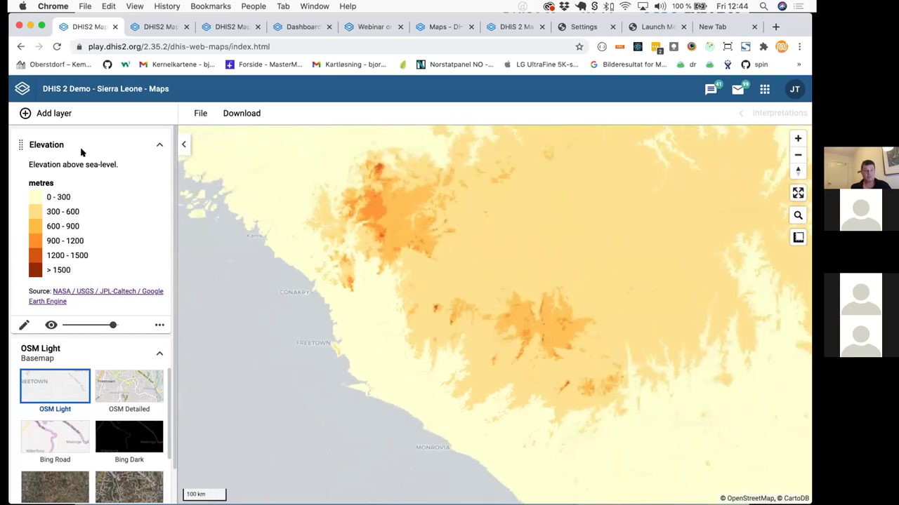
# Add a boundary layer for the District level with labels of size 11 and point radius 5.
pyautogui.click(62, 113)
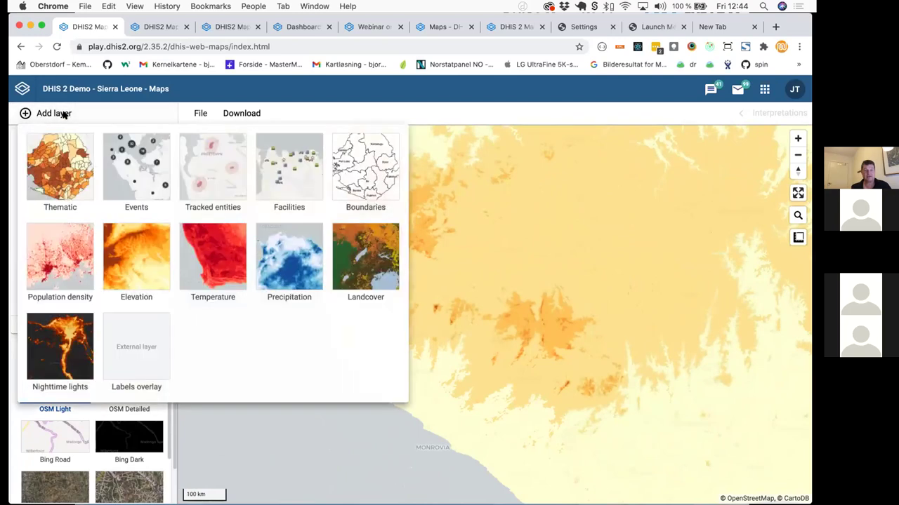
pyautogui.click(357, 170)
pyautogui.click(433, 233)
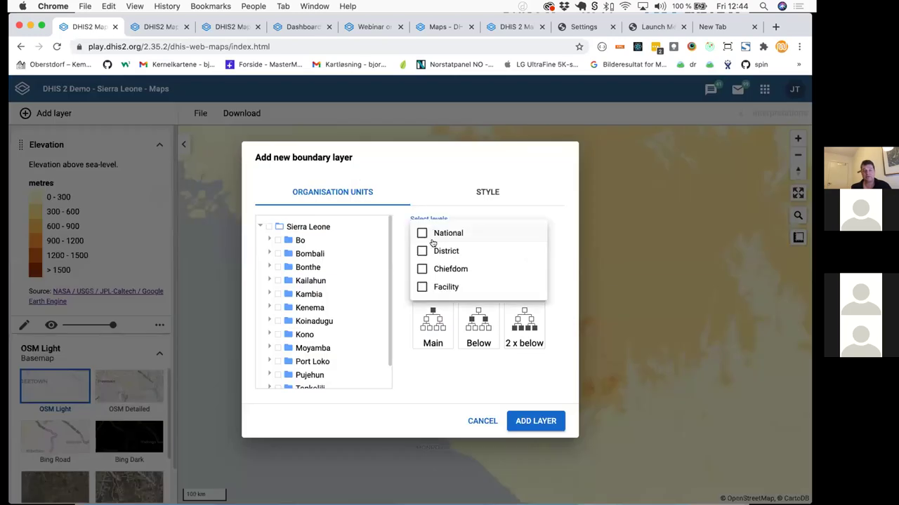
pyautogui.click(435, 250)
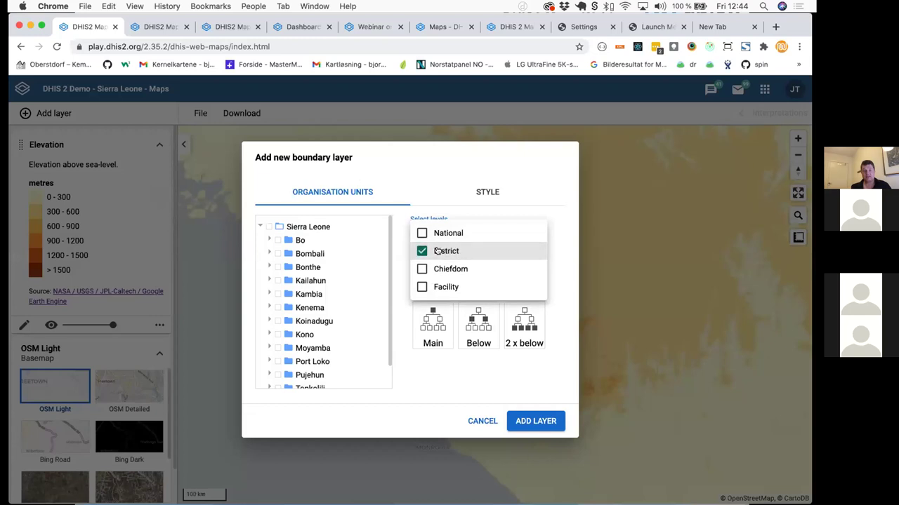
pyautogui.click(495, 194)
pyautogui.click(495, 194)
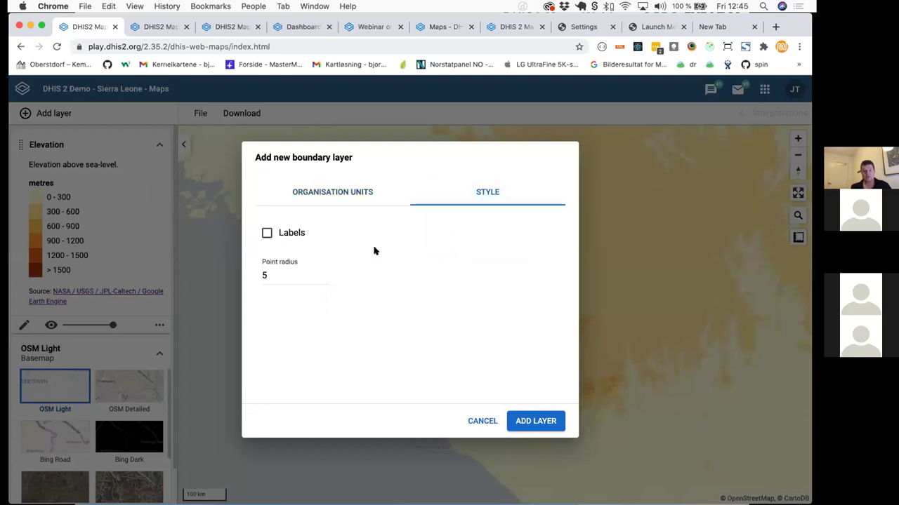
pyautogui.click(267, 233)
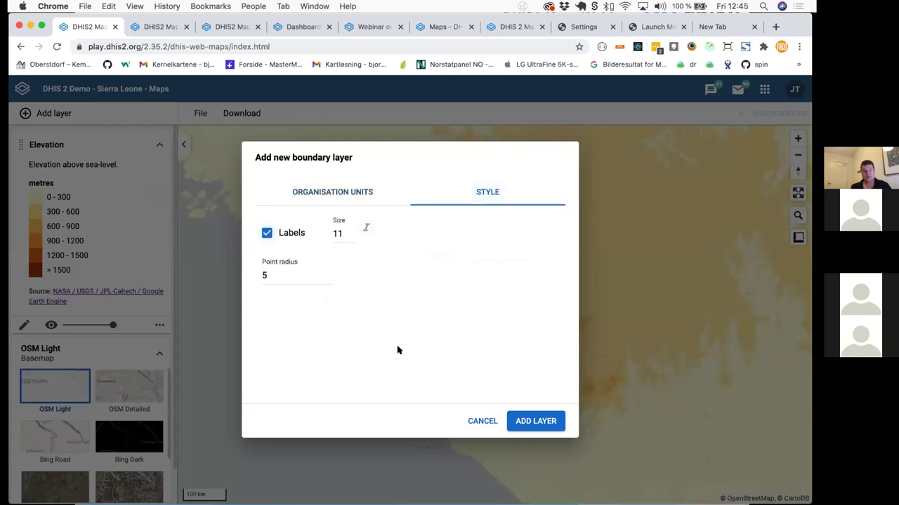
pyautogui.click(533, 420)
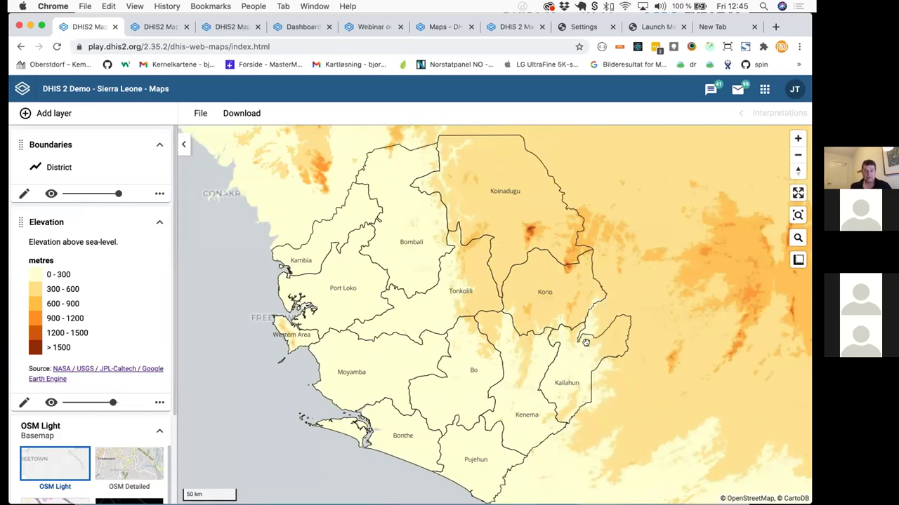
# Look up the elevation at the darkest peak in southern Koinadugu, and dismiss the result after viewing it in the country context.
pyautogui.scroll(5, 523, 224)
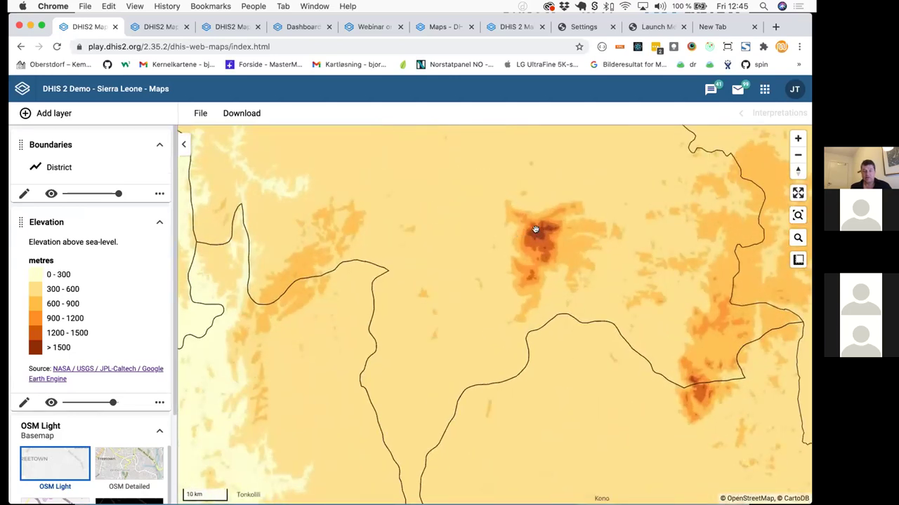
pyautogui.scroll(1, 535, 230)
pyautogui.rightClick(536, 233)
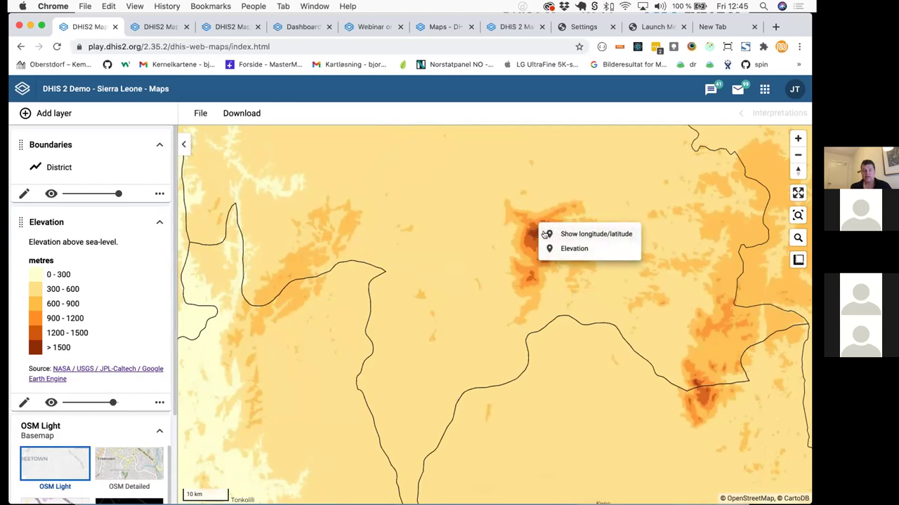
pyautogui.click(575, 250)
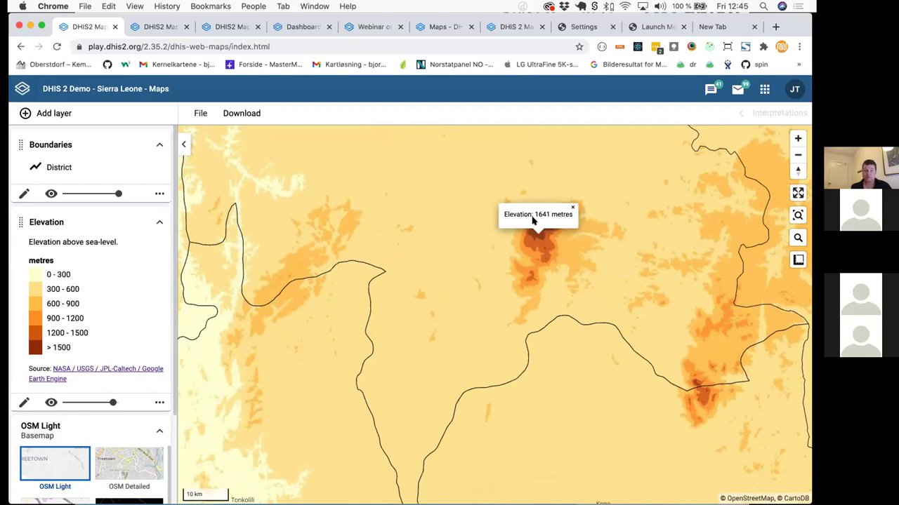
pyautogui.scroll(-3, 496, 255)
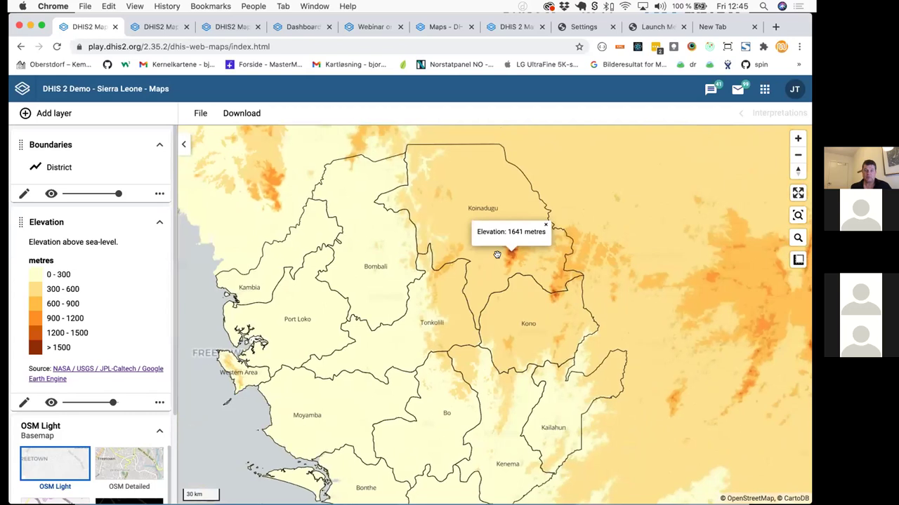
pyautogui.scroll(-2, 497, 254)
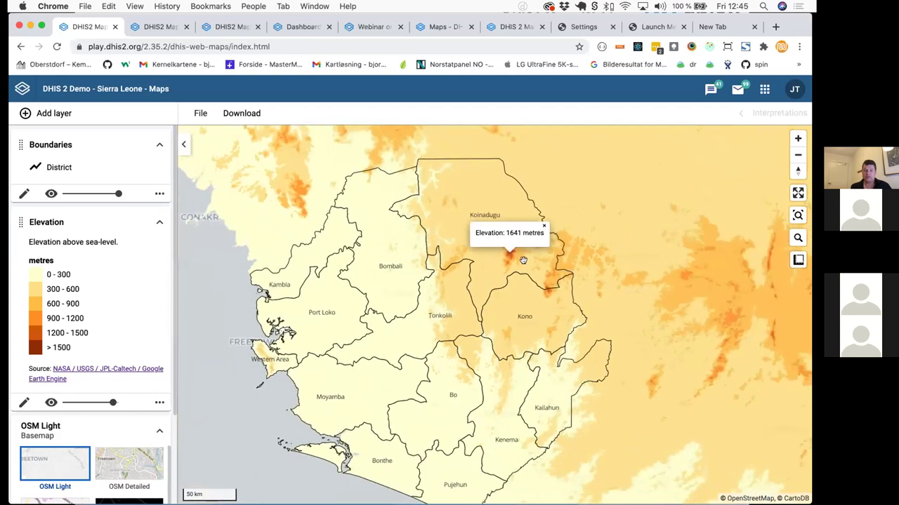
pyautogui.moveTo(580, 289); pyautogui.dragTo(603, 260)
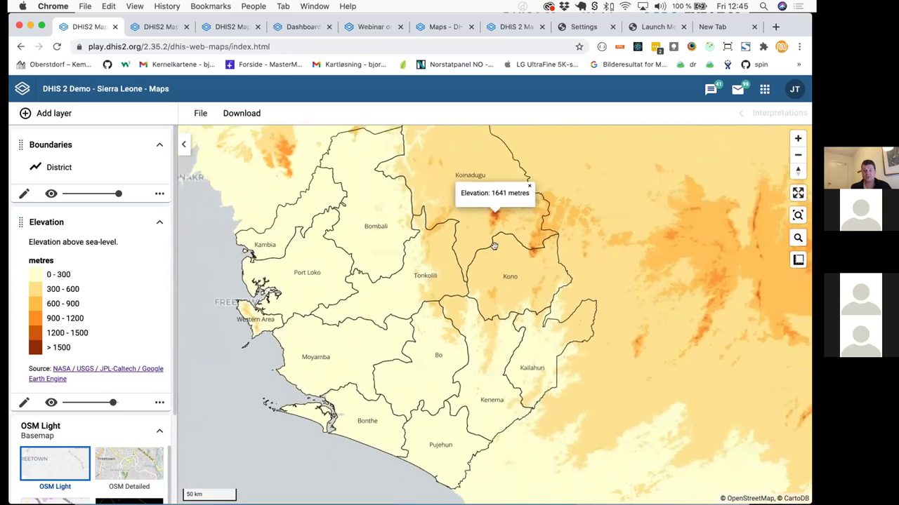
pyautogui.click(526, 187)
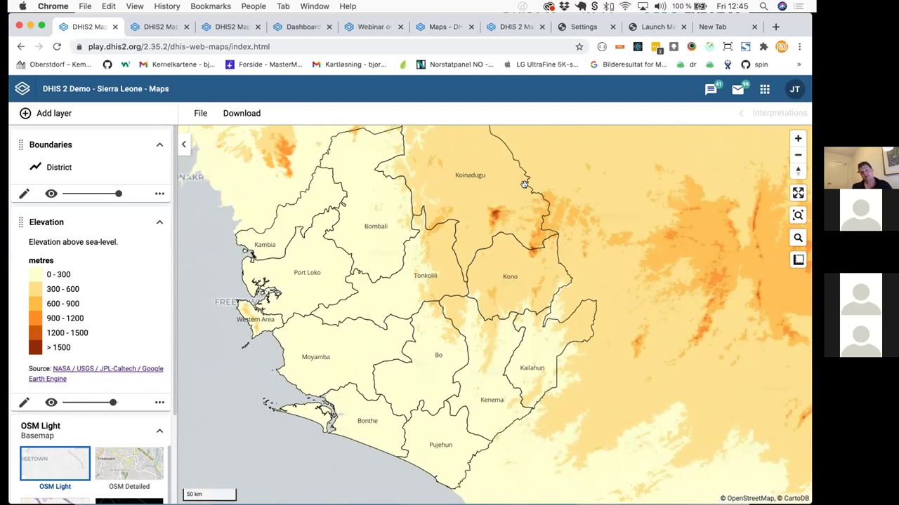
pyautogui.moveTo(583, 201); pyautogui.dragTo(581, 209)
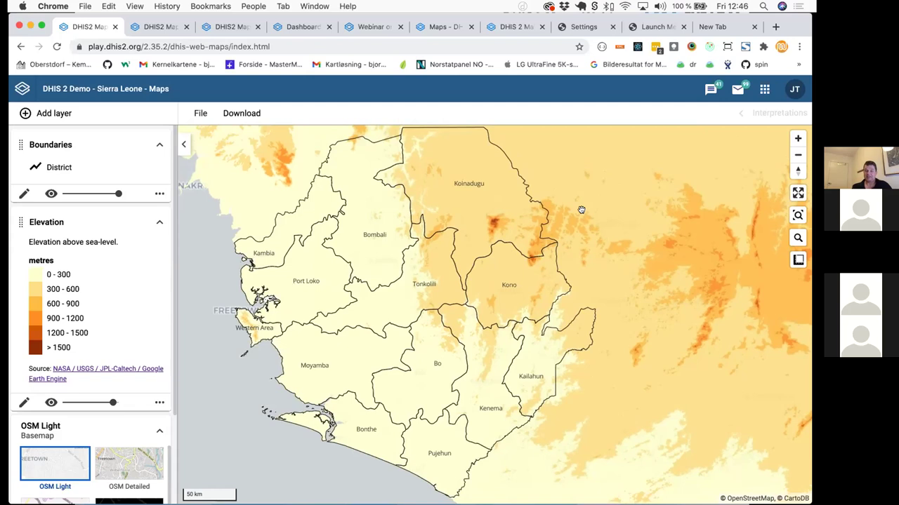
pyautogui.moveTo(581, 209); pyautogui.dragTo(612, 211)
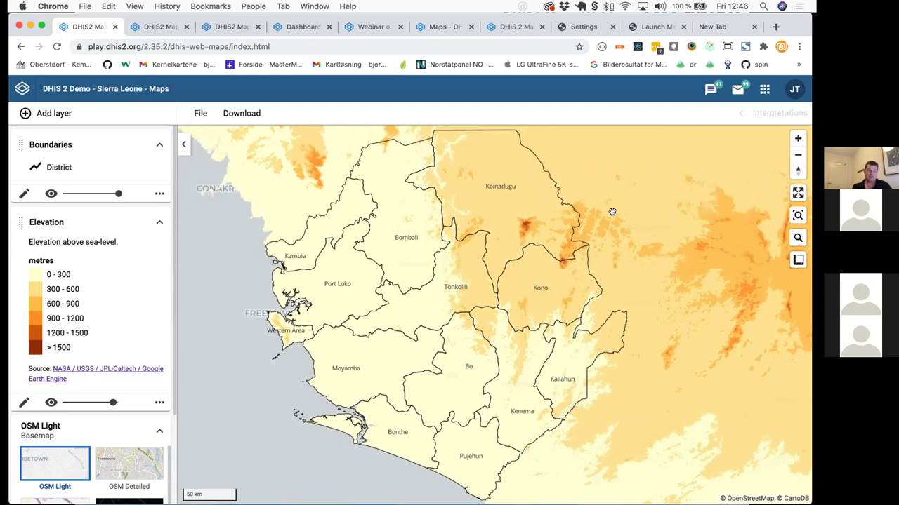
# Restyle the elevation layer with 2 steps and a maximum of 900 meters, and update the layer.
pyautogui.moveTo(613, 231); pyautogui.dragTo(610, 229)
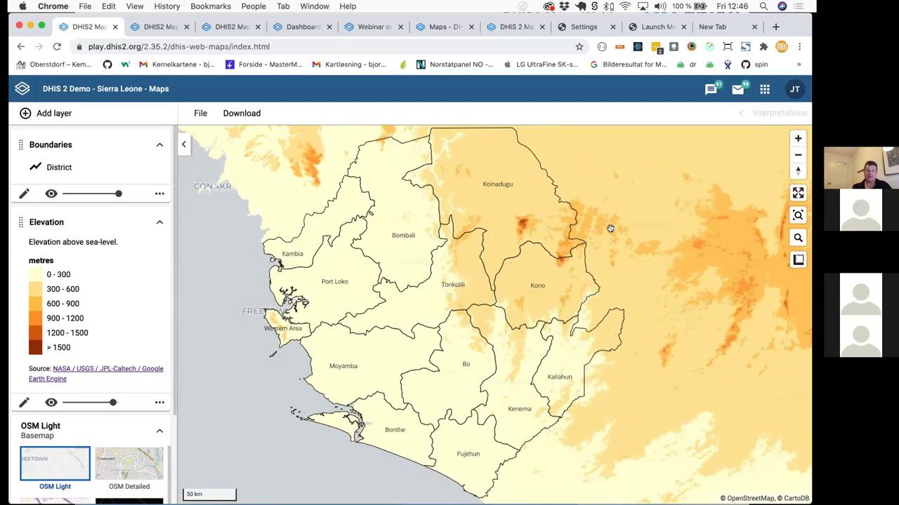
pyautogui.moveTo(610, 229); pyautogui.dragTo(610, 232)
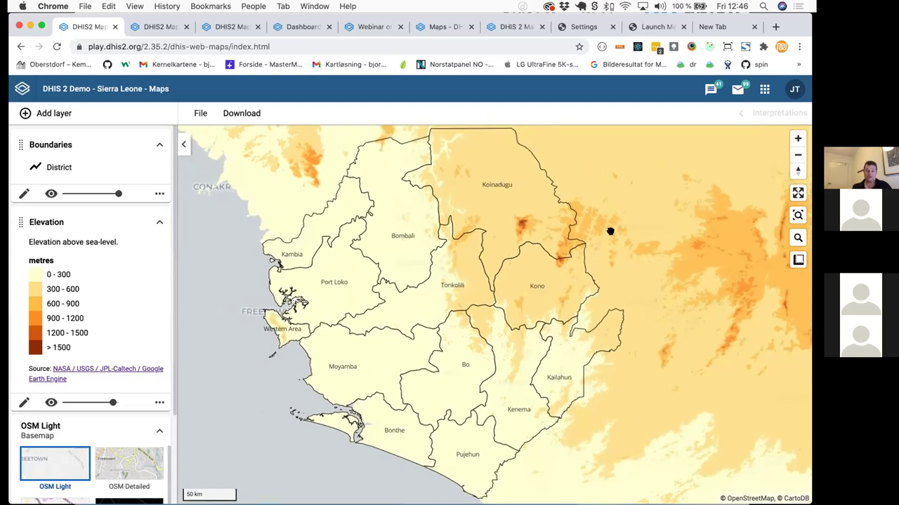
pyautogui.click(24, 402)
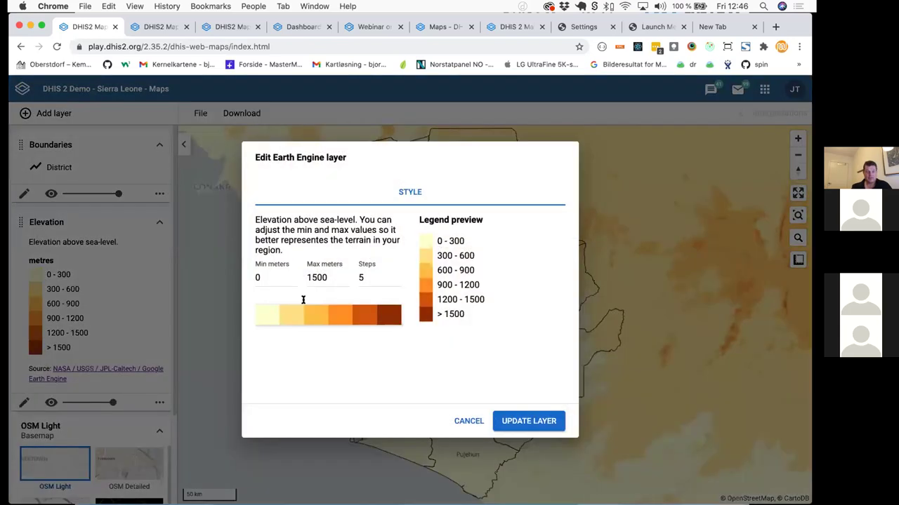
pyautogui.click(397, 281)
pyautogui.click(397, 281)
pyautogui.click(396, 280)
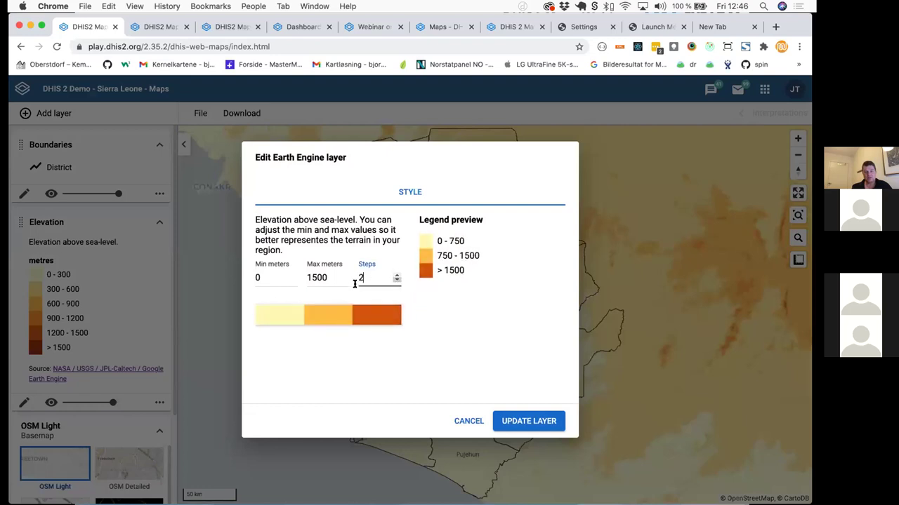
pyautogui.doubleClick(327, 277)
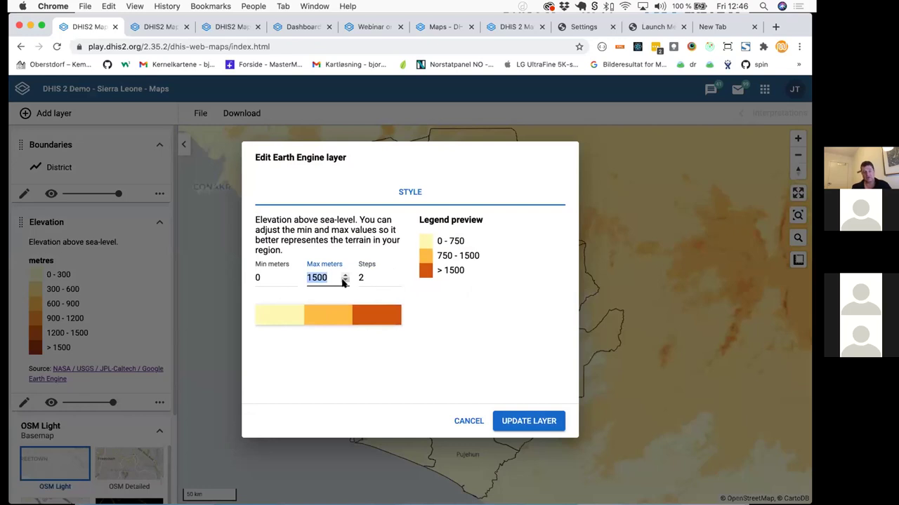
pyautogui.write('900')
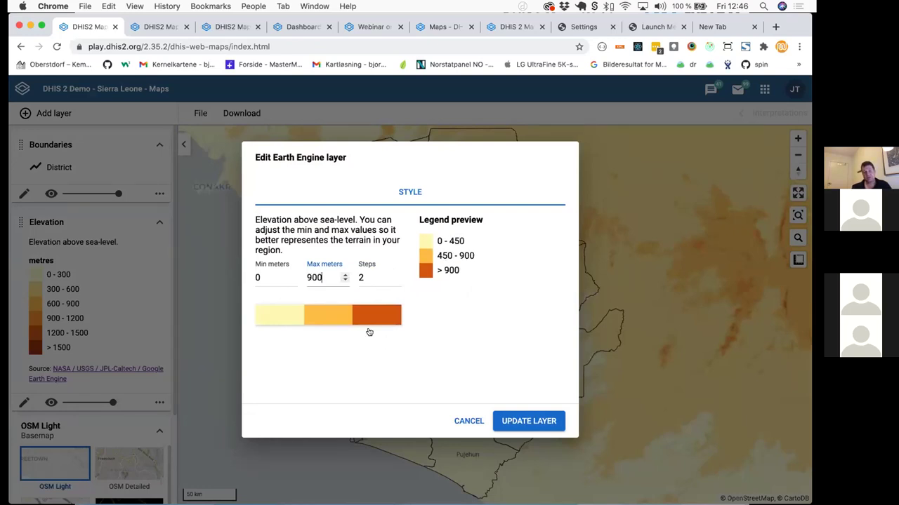
pyautogui.click(532, 418)
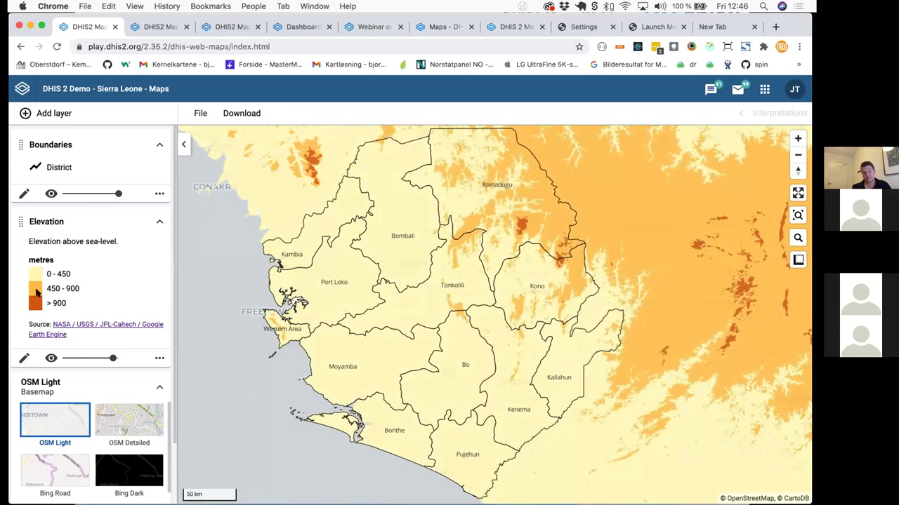
pyautogui.moveTo(81, 287); pyautogui.dragTo(20, 271)
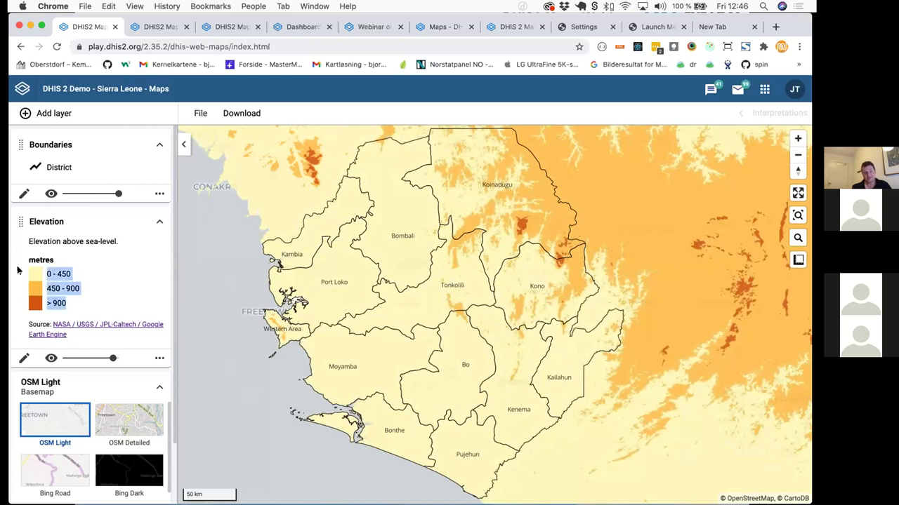
pyautogui.click(67, 284)
pyautogui.moveTo(68, 284)
pyautogui.mouseDown()
pyautogui.moveTo(54, 276)
pyautogui.moveTo(55, 288)
pyautogui.moveTo(73, 287)
pyautogui.mouseUp()
pyautogui.click(76, 285)
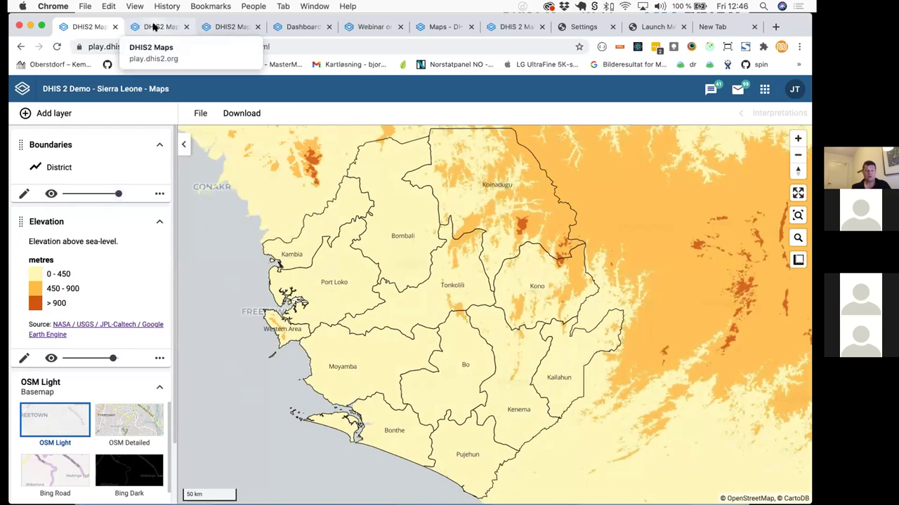
# Switch to the development version of Maps, reload it, and sign in with the prefilled credentials.
pyautogui.click(156, 28)
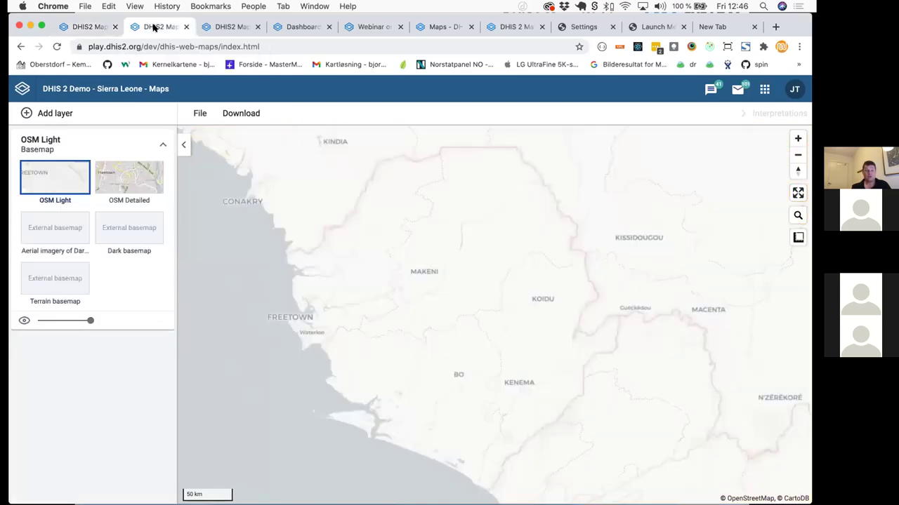
pyautogui.click(57, 47)
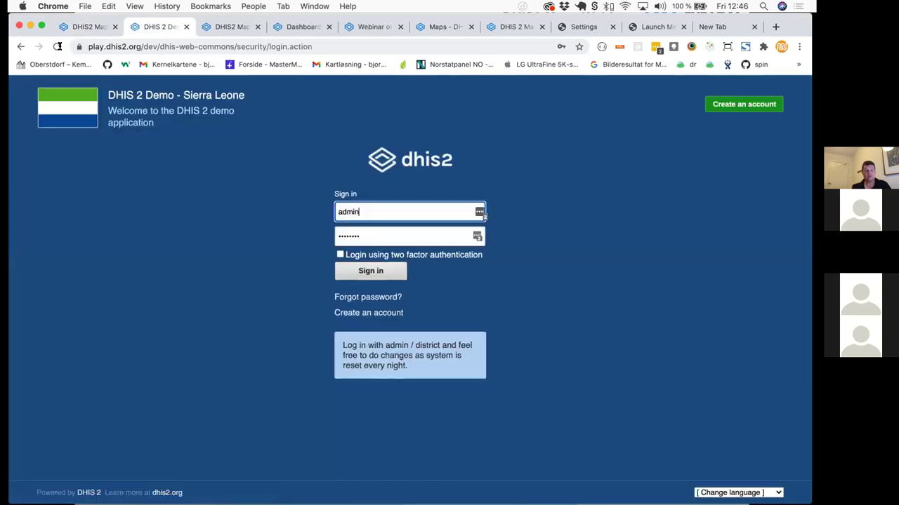
pyautogui.click(371, 273)
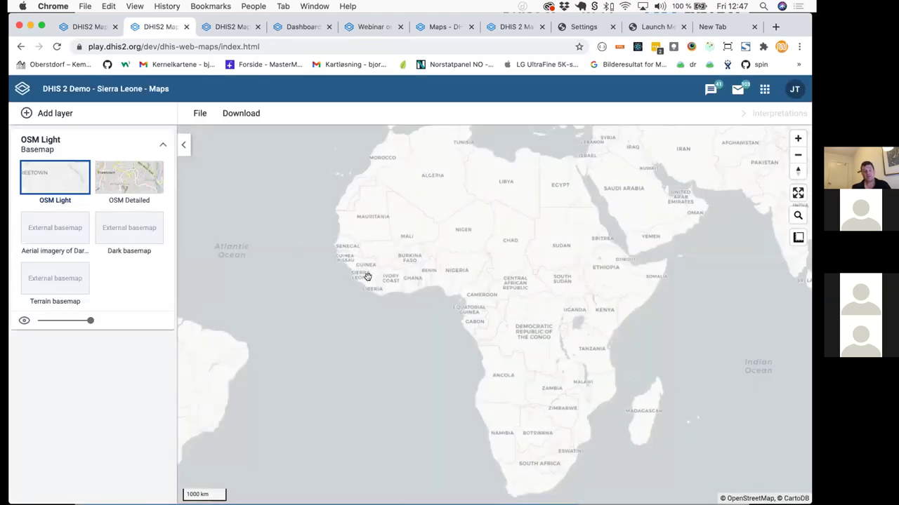
# Add an Elevation layer with Min, Max and Mean aggregation for the District level, ranging from 0 to 1500 meters in 6 steps.
pyautogui.click(58, 115)
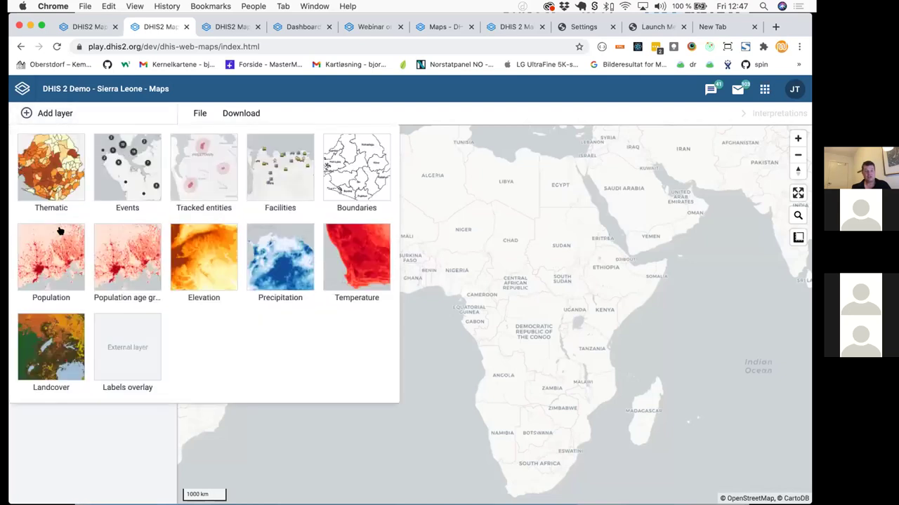
pyautogui.click(202, 269)
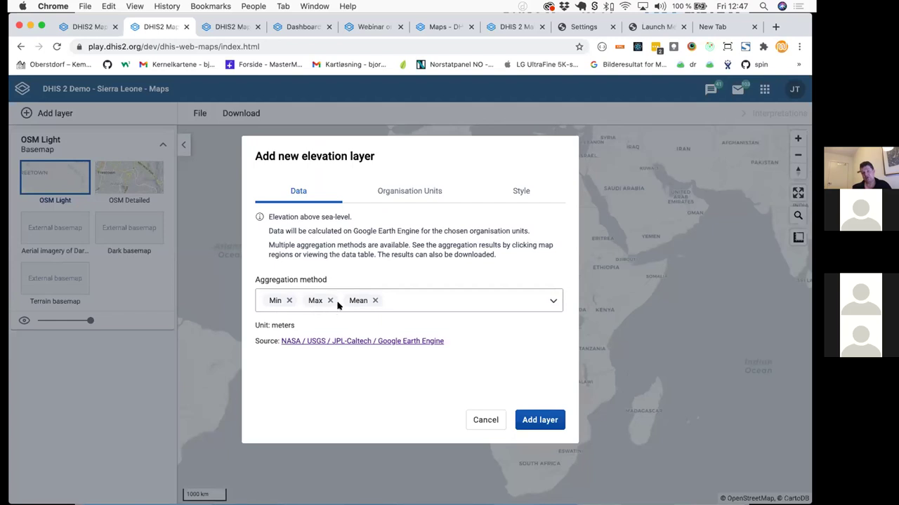
pyautogui.click(419, 301)
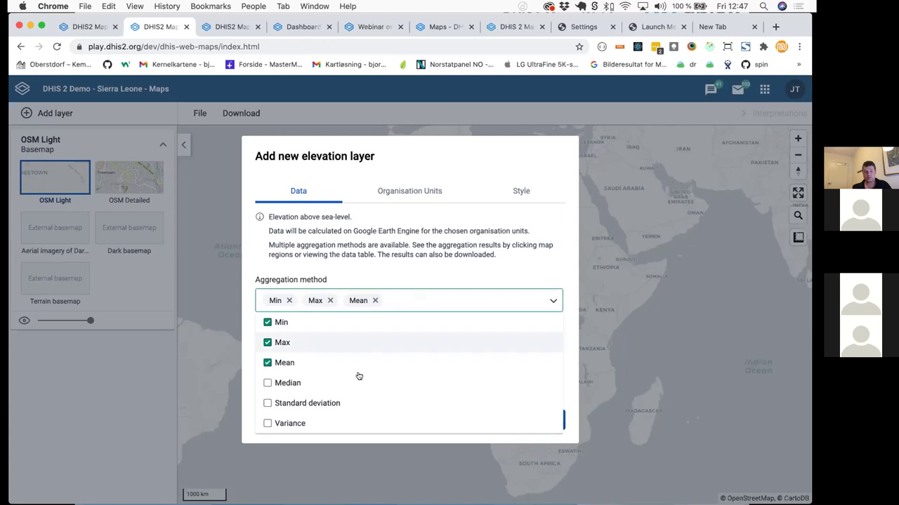
pyautogui.click(407, 305)
pyautogui.click(411, 195)
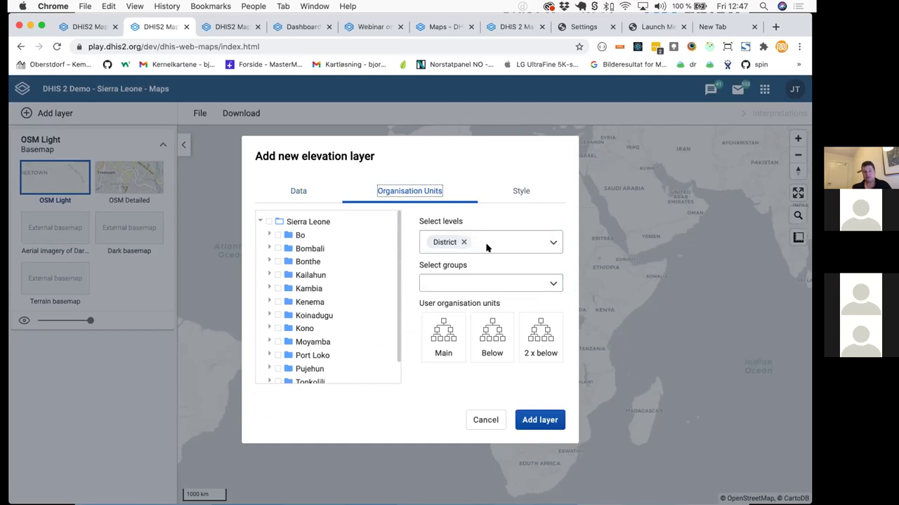
pyautogui.click(512, 194)
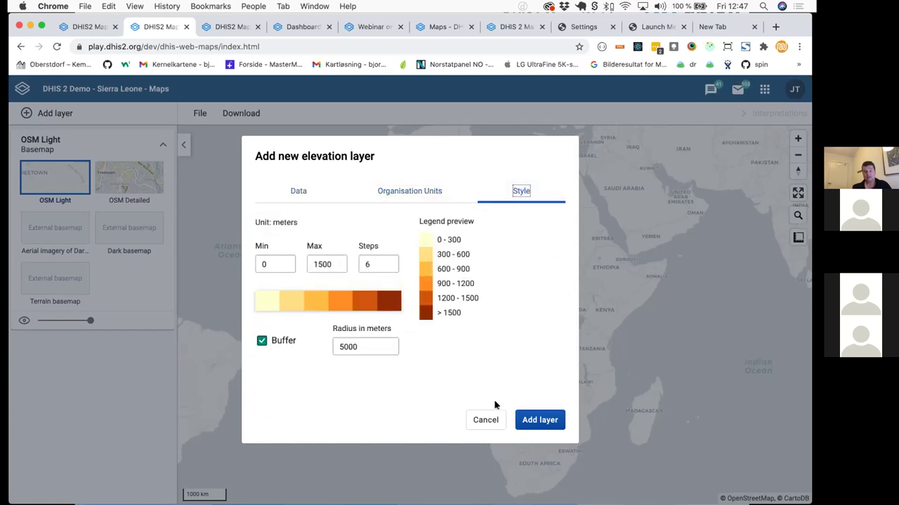
pyautogui.click(539, 420)
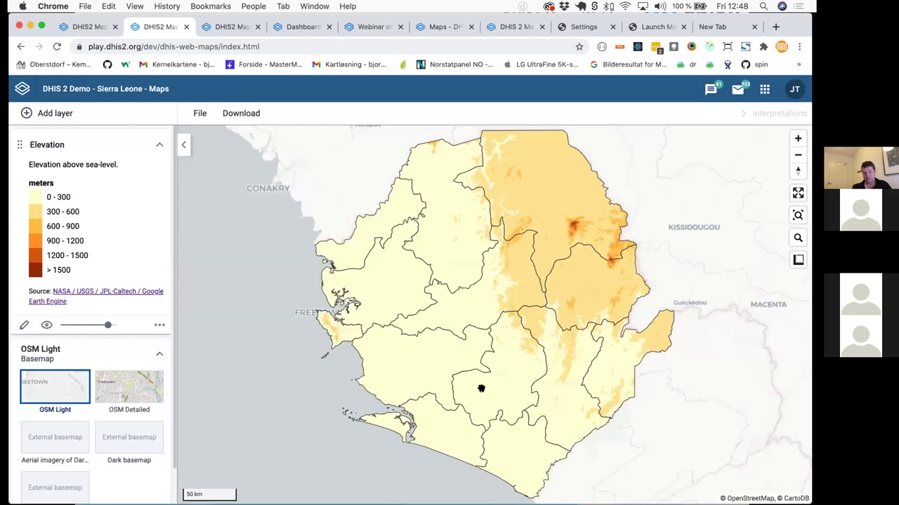
# Look up the maximum, mean and minimum elevation of Koinadugu district, and close the result.
pyautogui.click(554, 211)
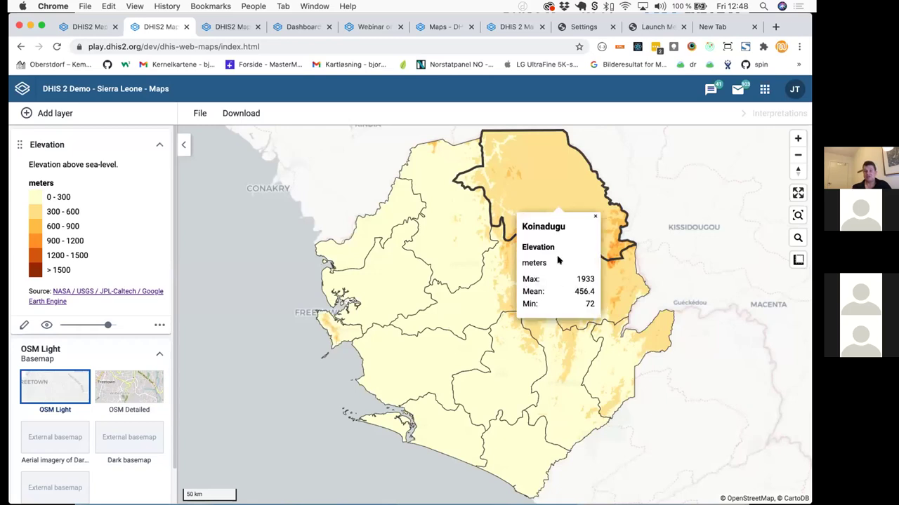
pyautogui.moveTo(575, 277)
pyautogui.mouseDown()
pyautogui.moveTo(595, 279)
pyautogui.moveTo(571, 287)
pyautogui.moveTo(585, 289)
pyautogui.mouseUp()
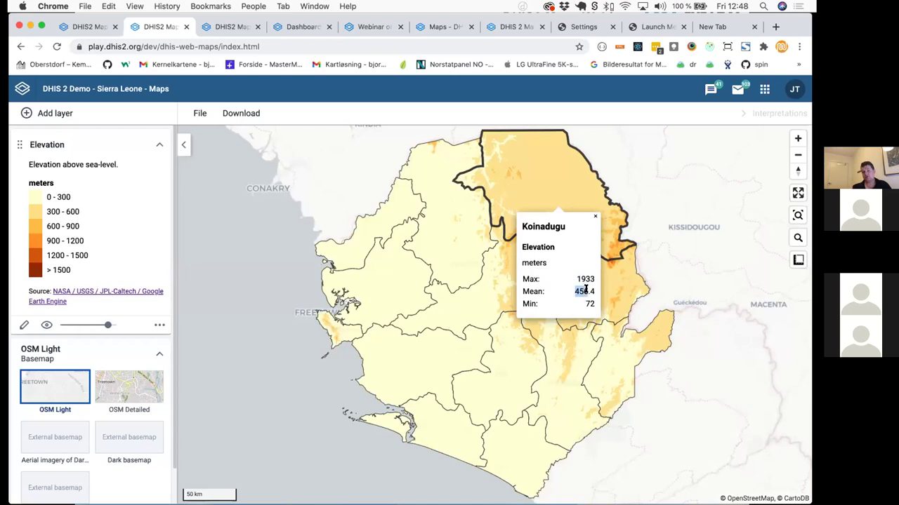
pyautogui.click(587, 304)
pyautogui.doubleClick(588, 303)
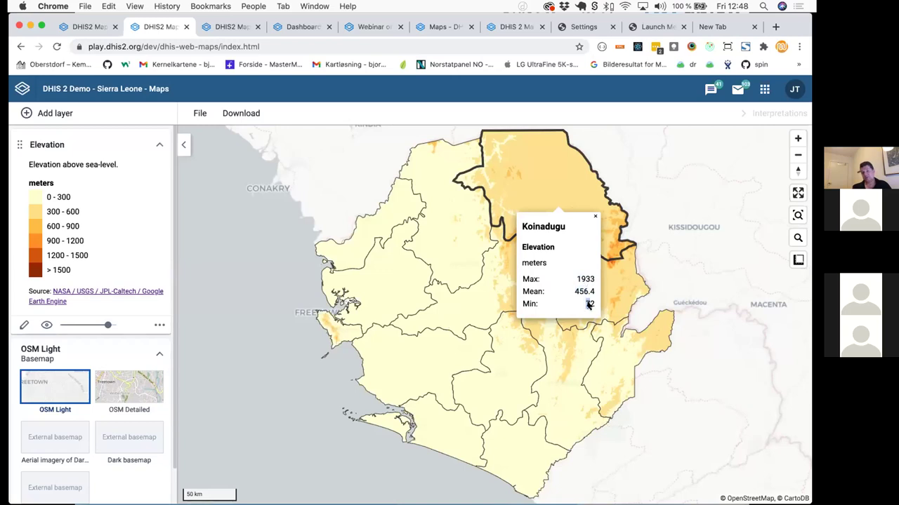
pyautogui.click(594, 217)
# Compare the aggregated elevation figures of Tonkolili, Koinadugu and other districts, and dismiss the last result.
pyautogui.click(522, 290)
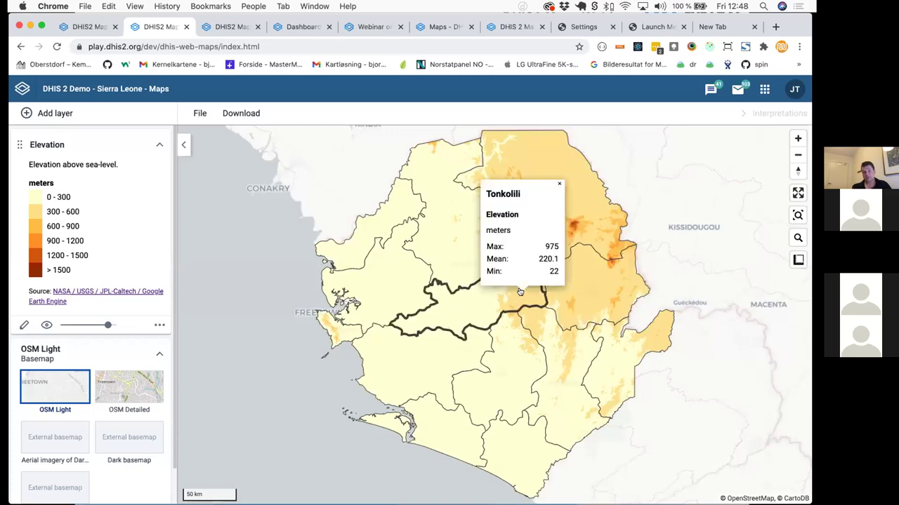
pyautogui.click(589, 295)
pyautogui.click(531, 219)
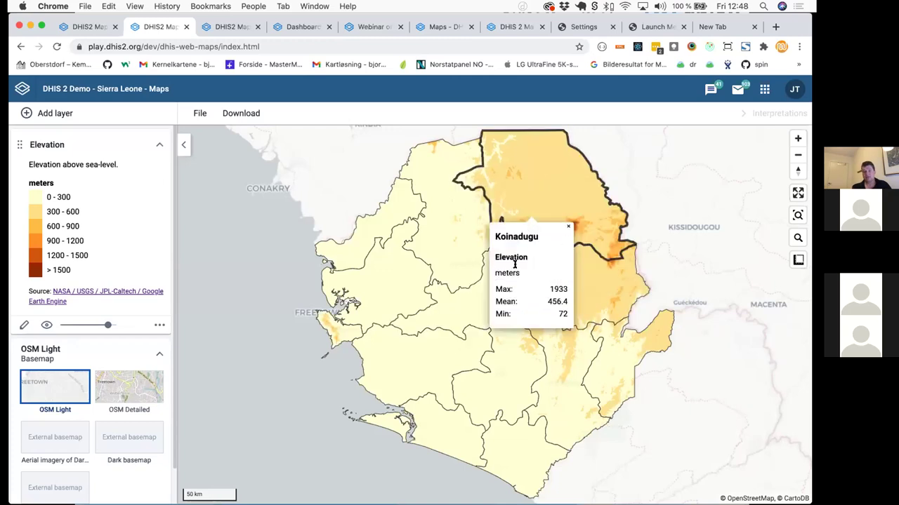
pyautogui.click(456, 261)
pyautogui.click(435, 355)
pyautogui.click(469, 245)
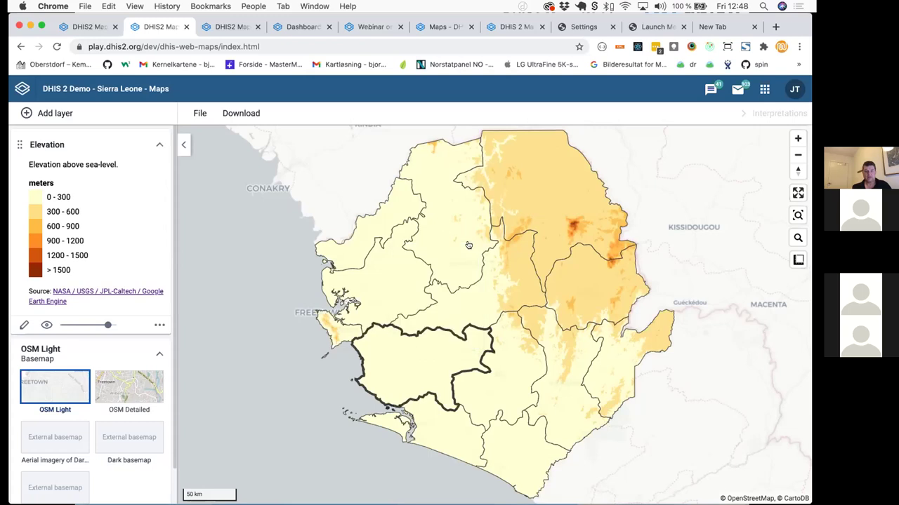
# Start a new map and begin a Population layer with Sum and Mean as the aggregation methods.
pyautogui.click(198, 114)
pyautogui.click(208, 132)
pyautogui.click(55, 114)
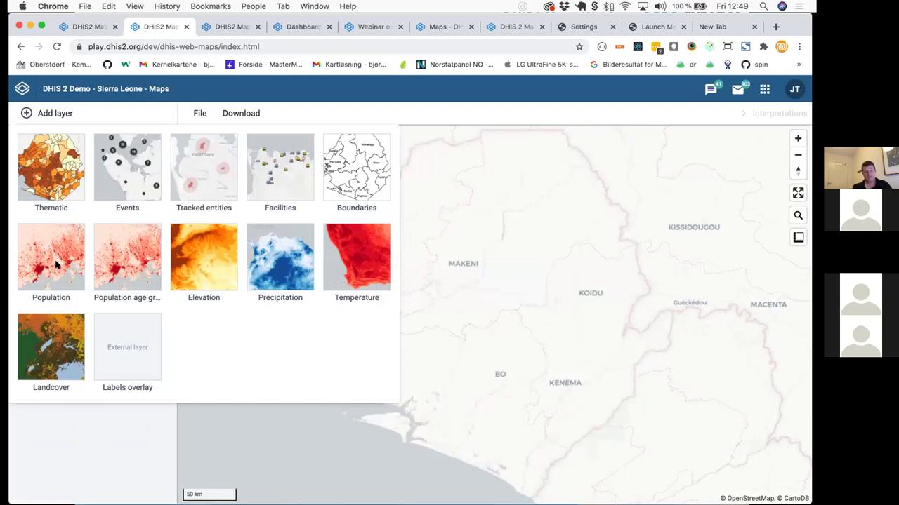
pyautogui.click(56, 263)
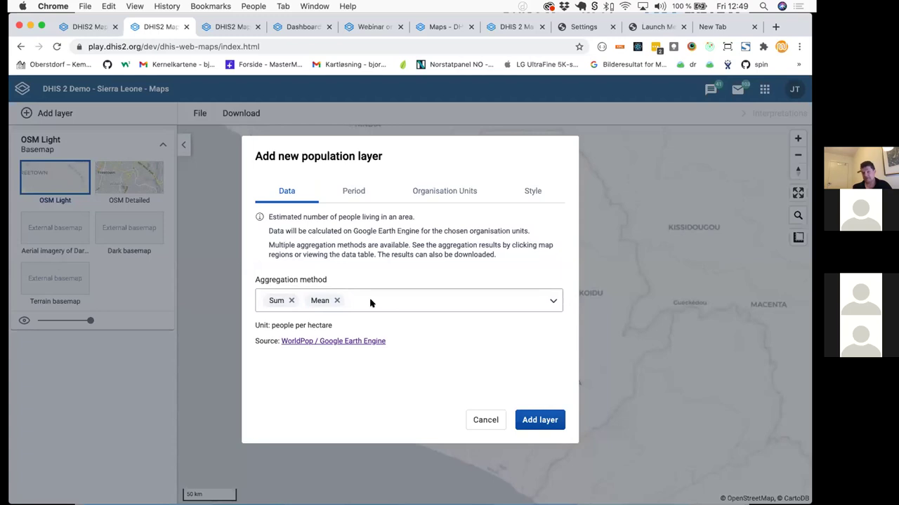
# Examine the range of years available for the population layer, and keep 2020 as the period.
pyautogui.click(351, 191)
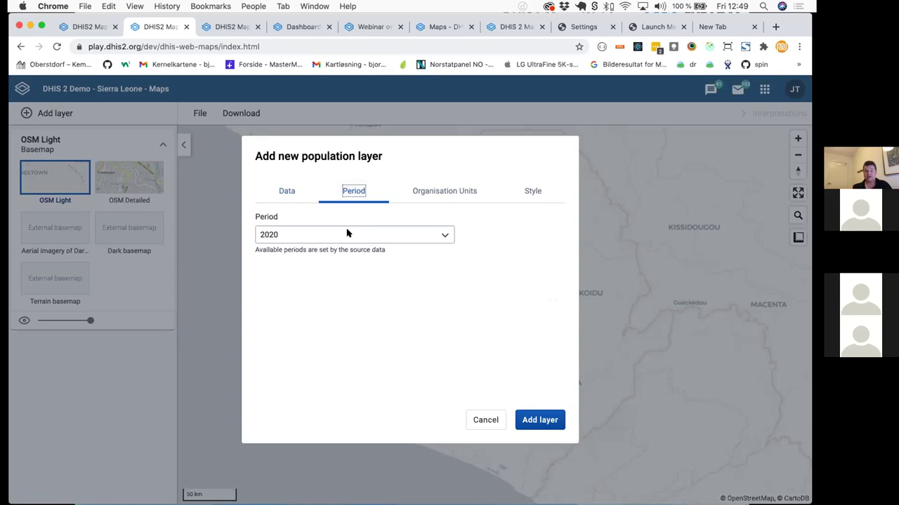
pyautogui.click(347, 234)
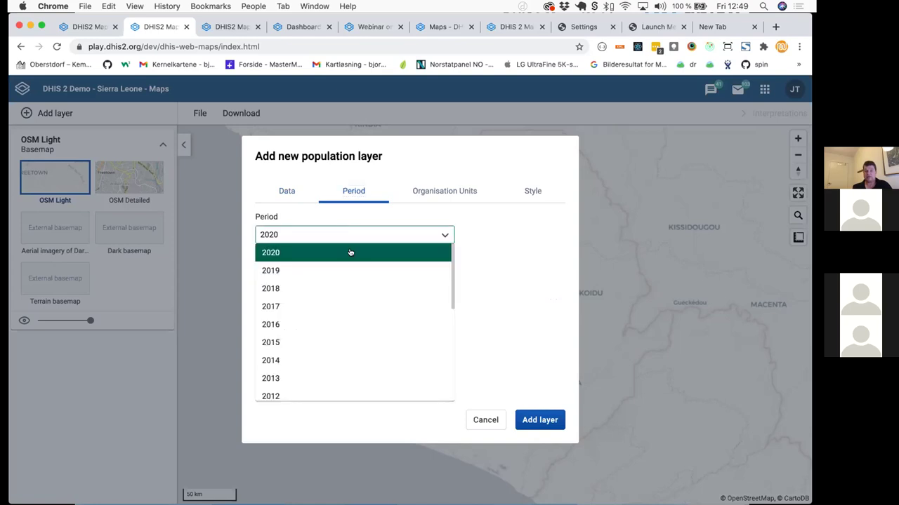
pyautogui.scroll(-5, 356, 307)
pyautogui.scroll(5, 357, 307)
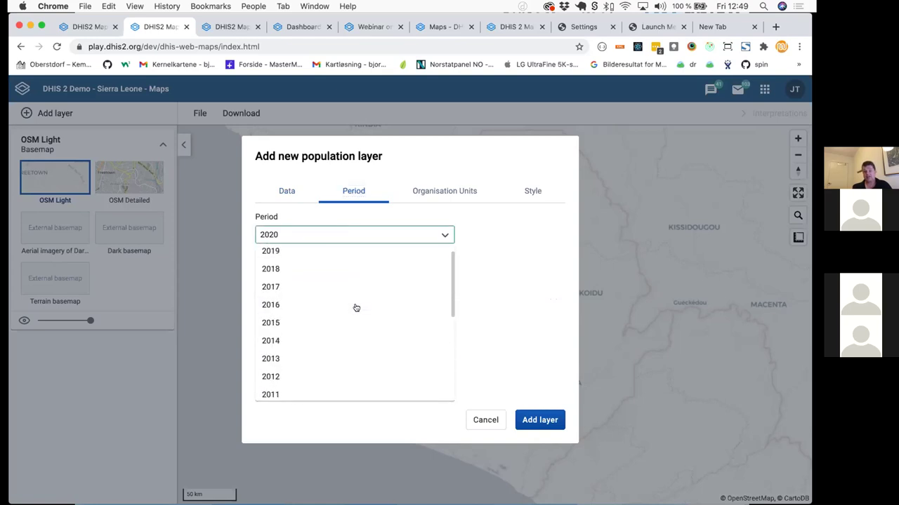
pyautogui.scroll(-3, 356, 308)
pyautogui.scroll(3, 356, 308)
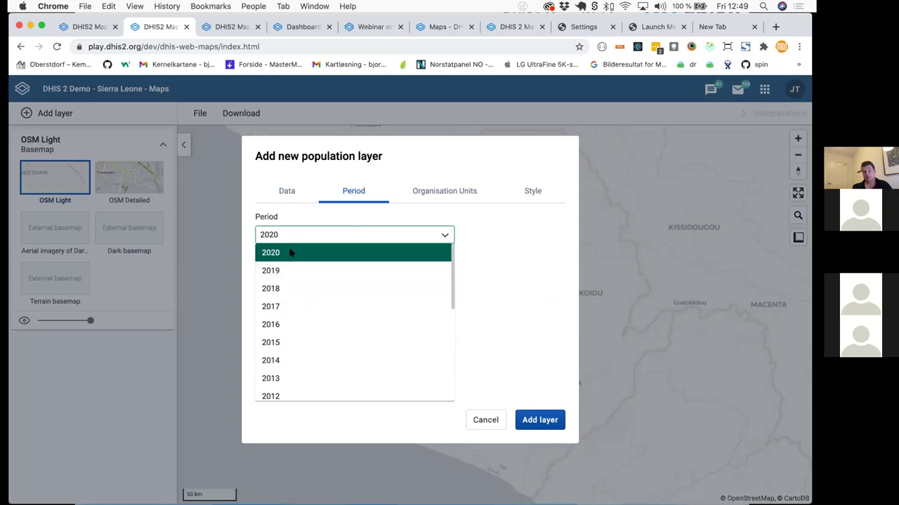
pyautogui.scroll(-6, 317, 289)
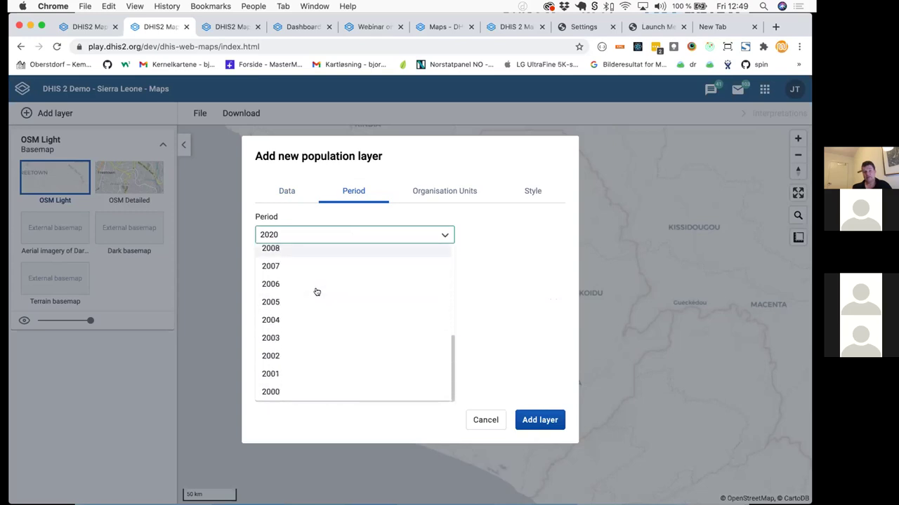
pyautogui.scroll(6, 317, 295)
pyautogui.scroll(-6, 317, 296)
pyautogui.scroll(6, 316, 300)
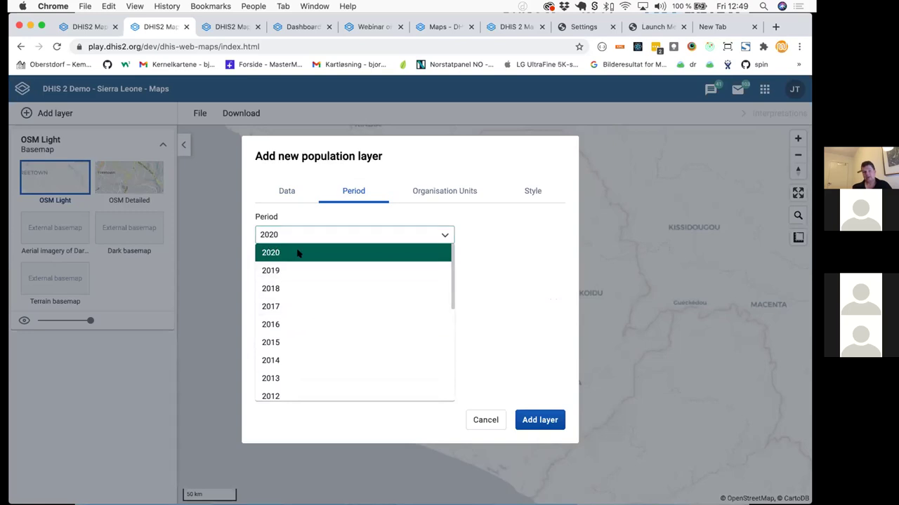
pyautogui.click(527, 257)
# Add the population layer for the District level, styled from 0 to 10 people per hectare in 6 steps with a 5000-meter buffer.
pyautogui.click(451, 191)
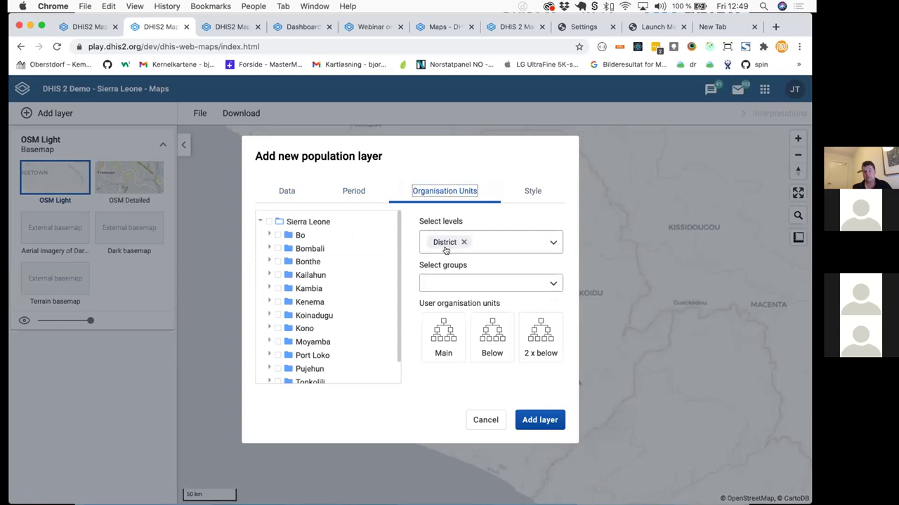
pyautogui.click(527, 190)
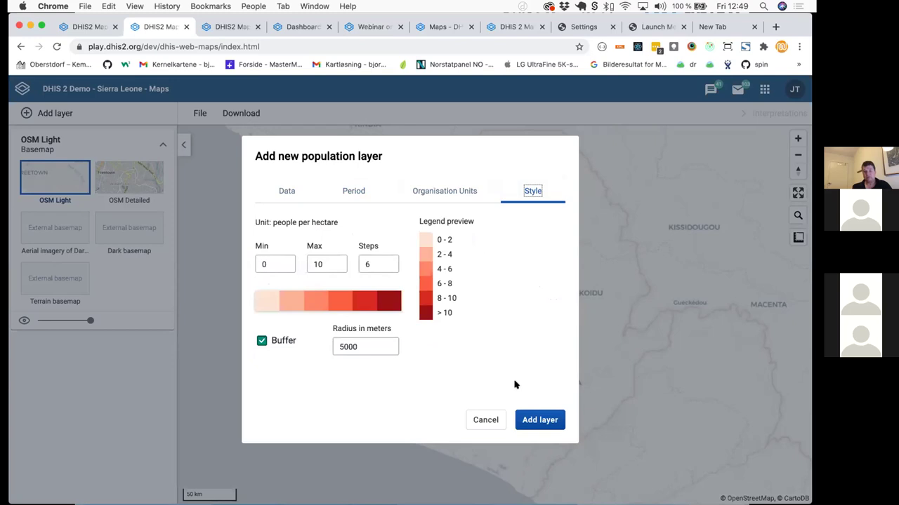
pyautogui.click(528, 420)
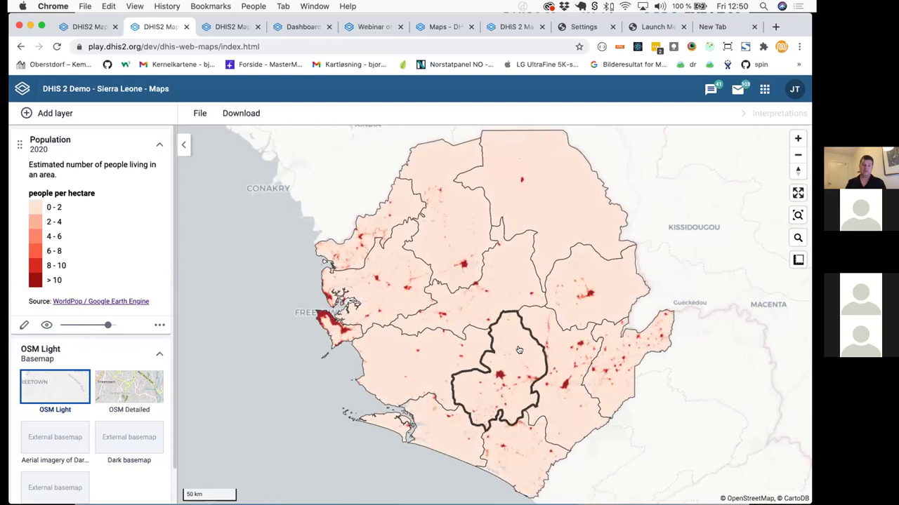
# Examine the detailed population density around the largest settlement in the Bo district, and return to the country overview.
pyautogui.scroll(5, 522, 360)
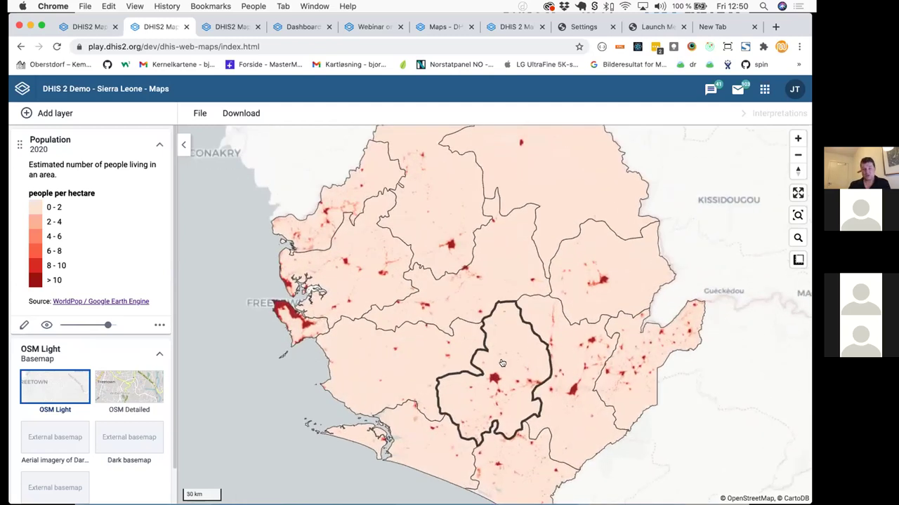
pyautogui.scroll(2, 454, 400)
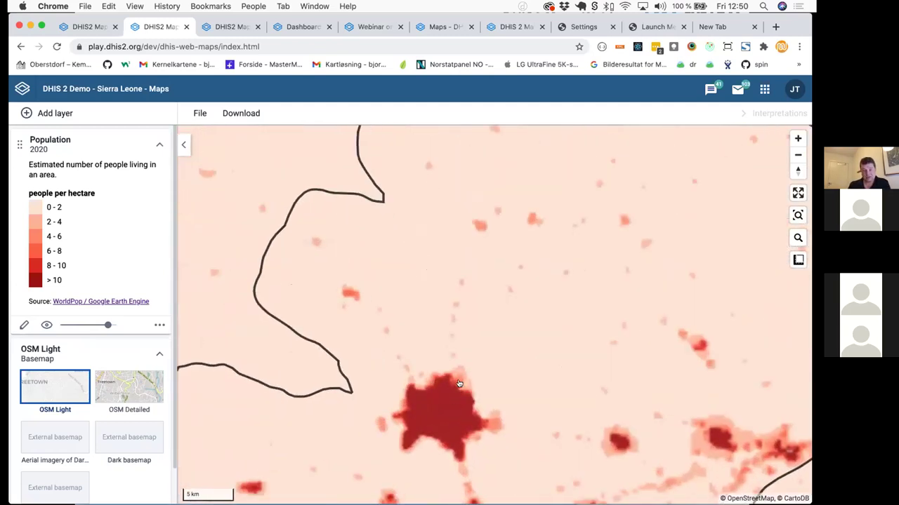
pyautogui.scroll(3, 455, 386)
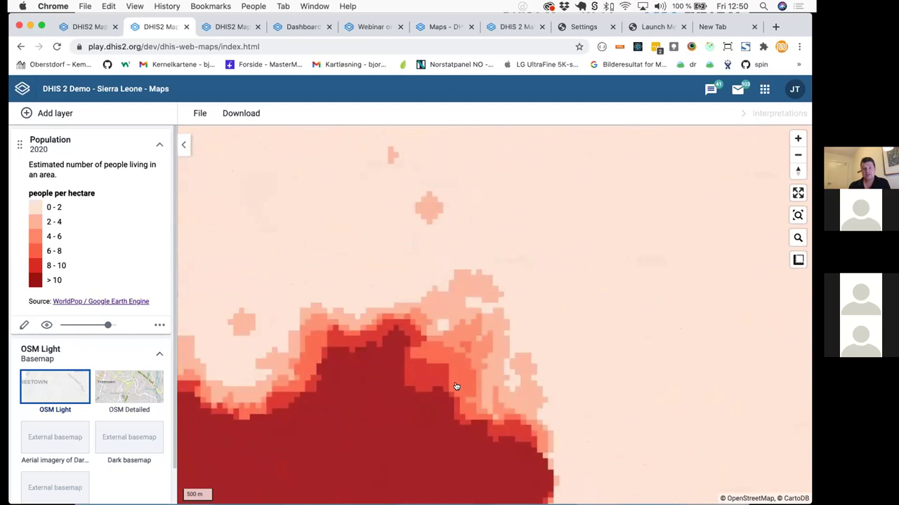
pyautogui.scroll(-3, 492, 336)
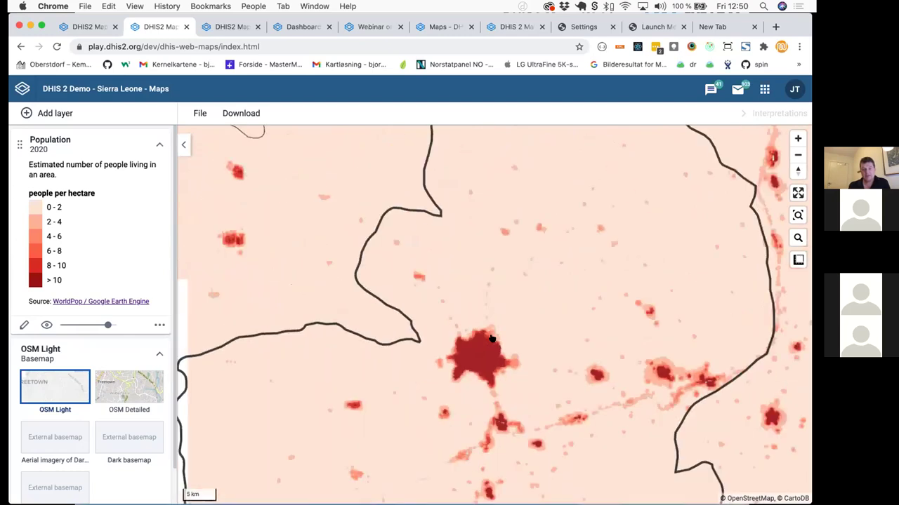
pyautogui.scroll(-3, 491, 339)
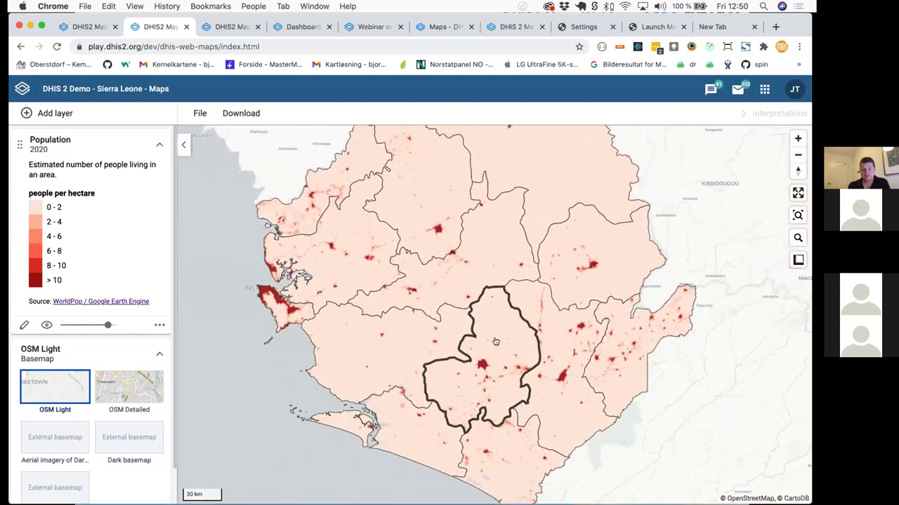
# Check the aggregated mean and sum population of the Tonkolili district, and dismiss the result.
pyautogui.click(497, 264)
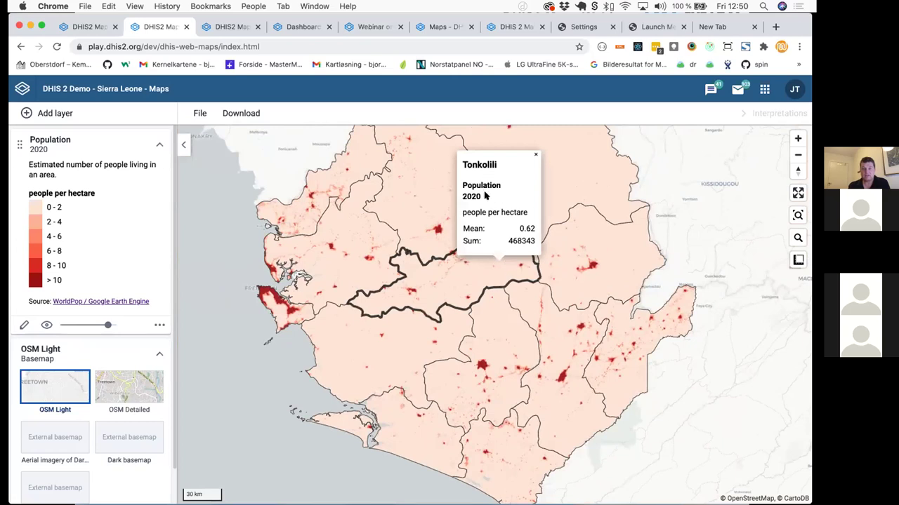
pyautogui.moveTo(509, 240); pyautogui.dragTo(522, 241)
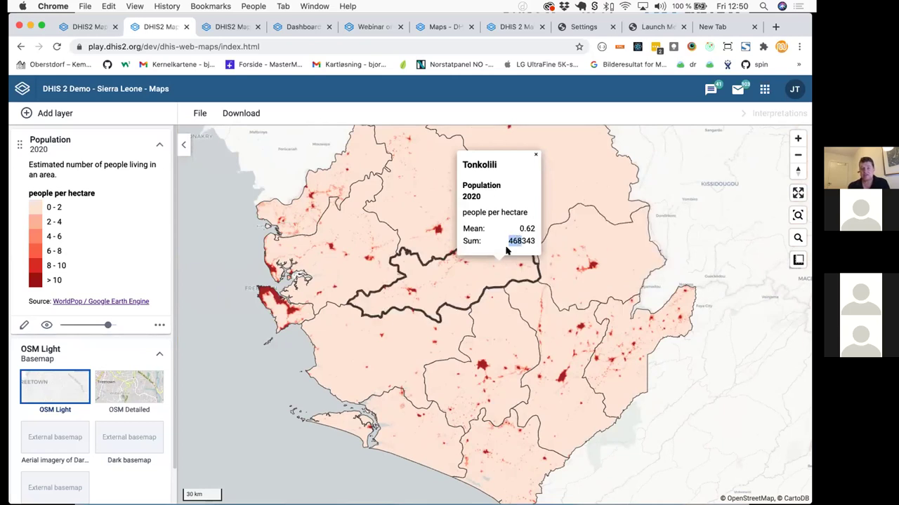
pyautogui.click(535, 155)
# Show the Population layer's data table and look through the sum and mean figures per district.
pyautogui.click(159, 325)
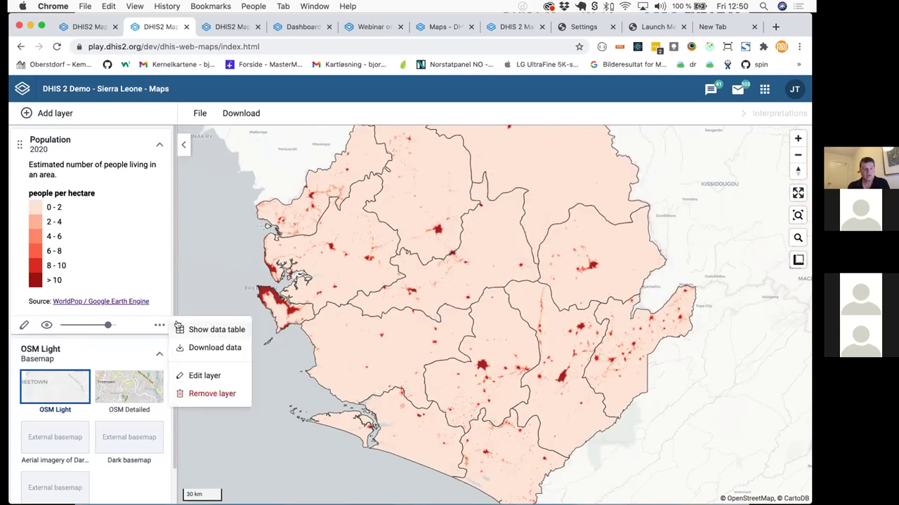
pyautogui.click(235, 327)
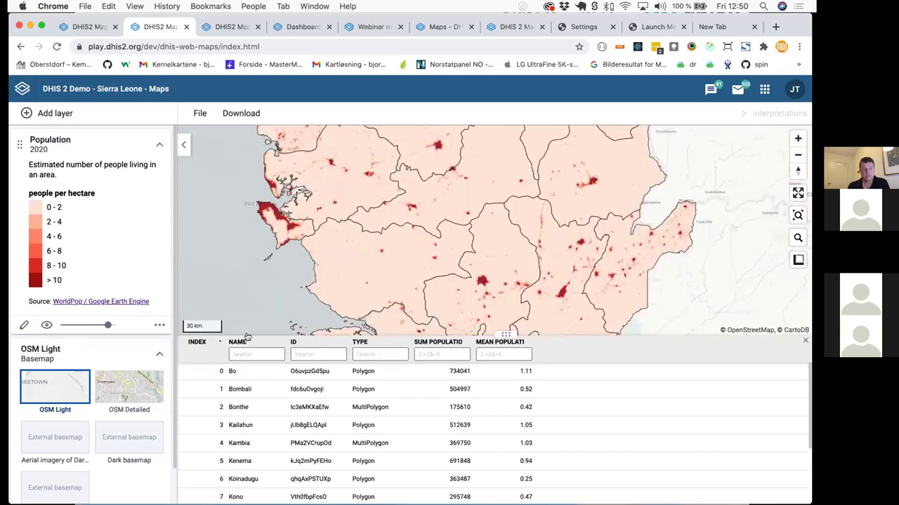
pyautogui.scroll(-3, 449, 411)
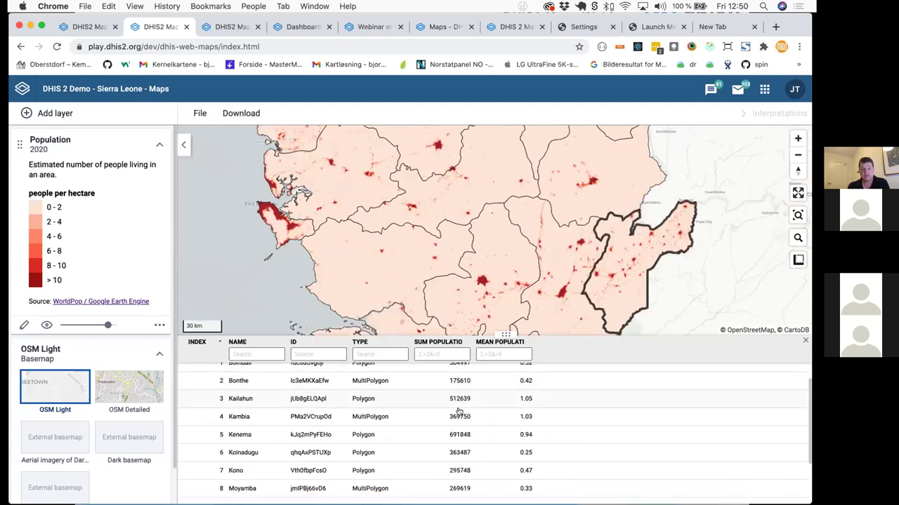
pyautogui.scroll(-2, 459, 414)
pyautogui.scroll(5, 459, 413)
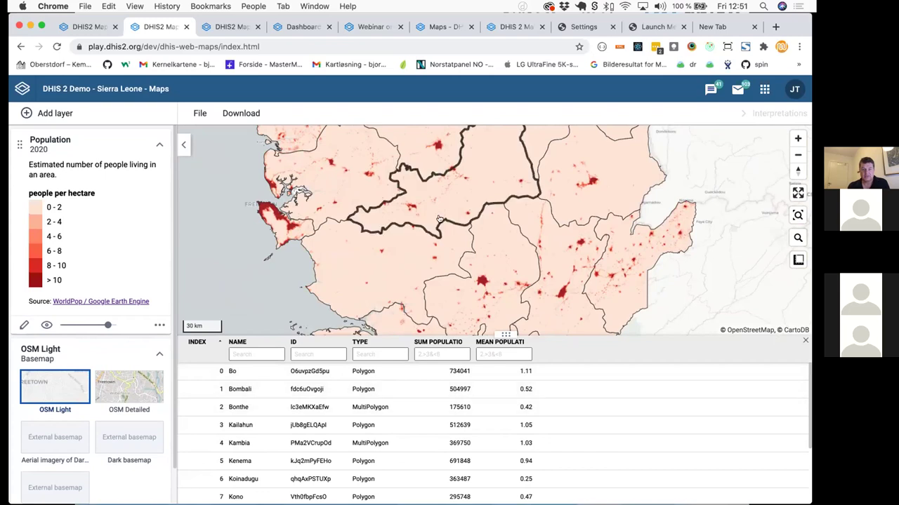
pyautogui.click(385, 379)
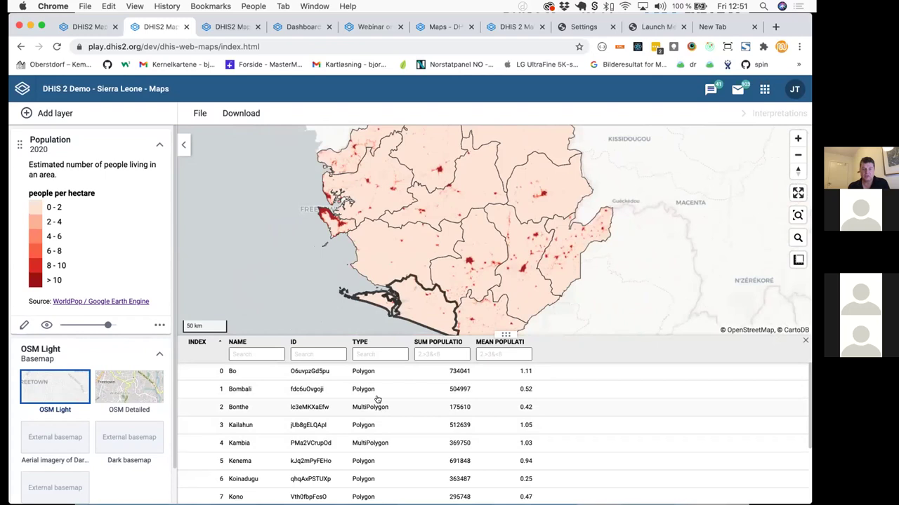
# Sort the districts by population sum from highest to lowest, and filter the table to sums <500000.
pyautogui.click(453, 342)
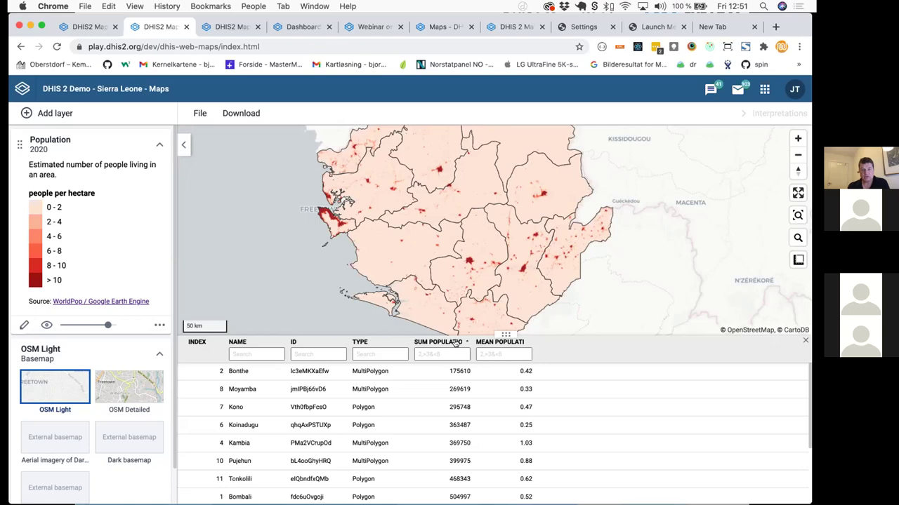
pyautogui.click(456, 342)
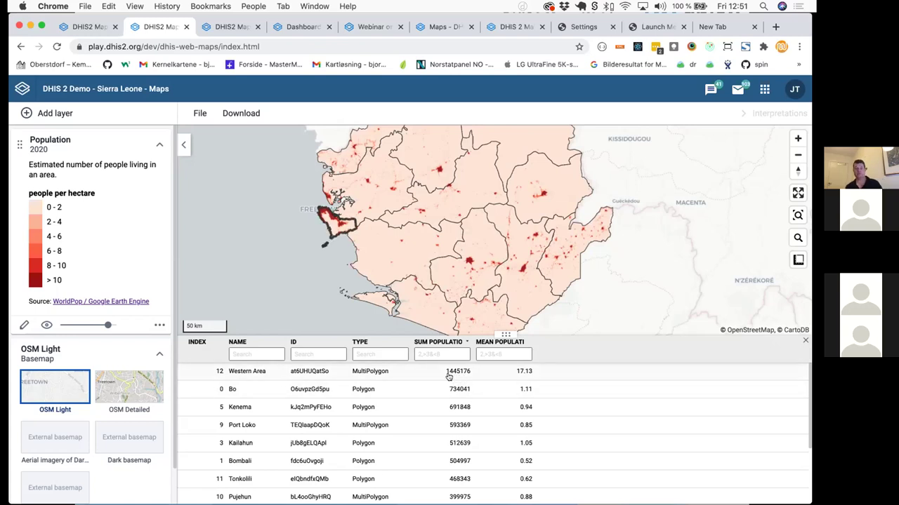
pyautogui.click(434, 351)
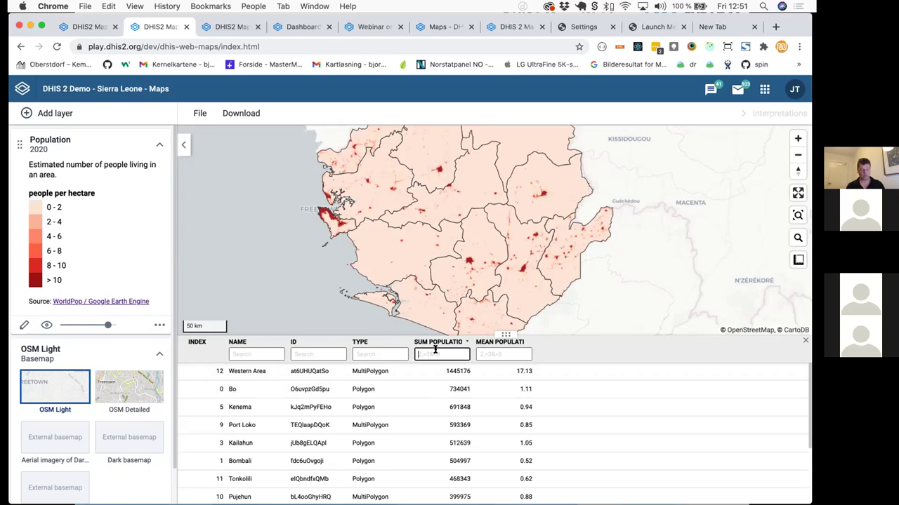
pyautogui.write('<')
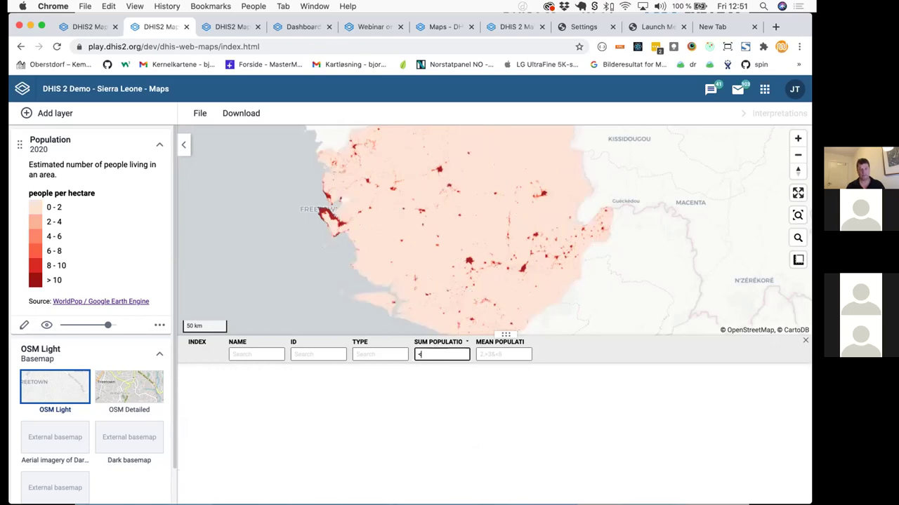
pyautogui.write('500000')
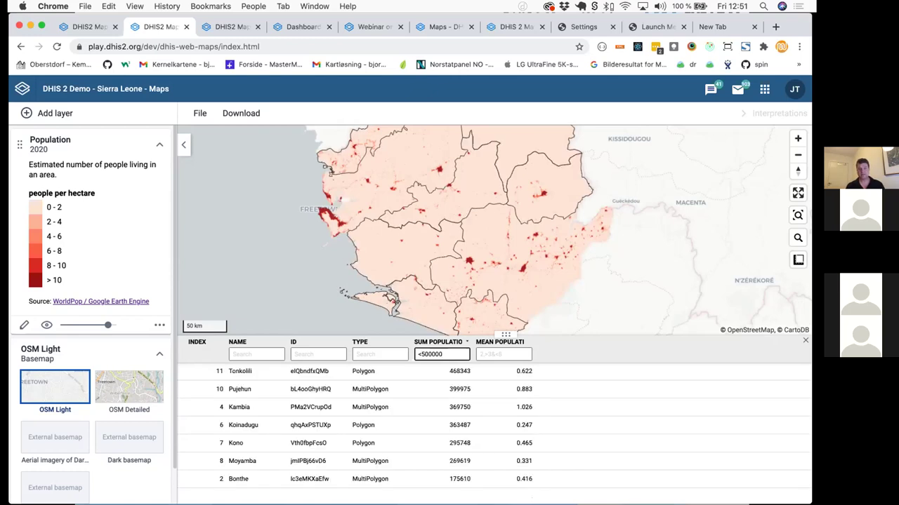
pyautogui.scroll(-2, 494, 244)
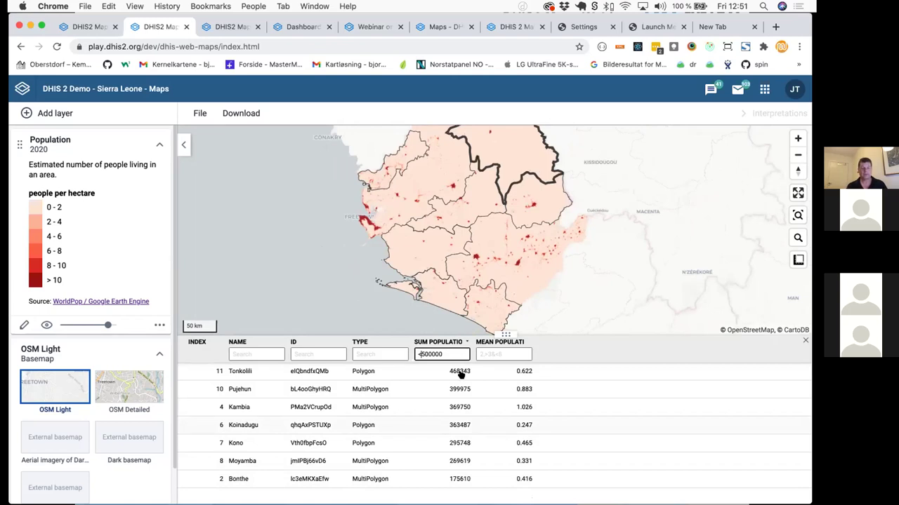
# Clear the population sum filter and close the data table.
pyautogui.moveTo(442, 354); pyautogui.dragTo(401, 351)
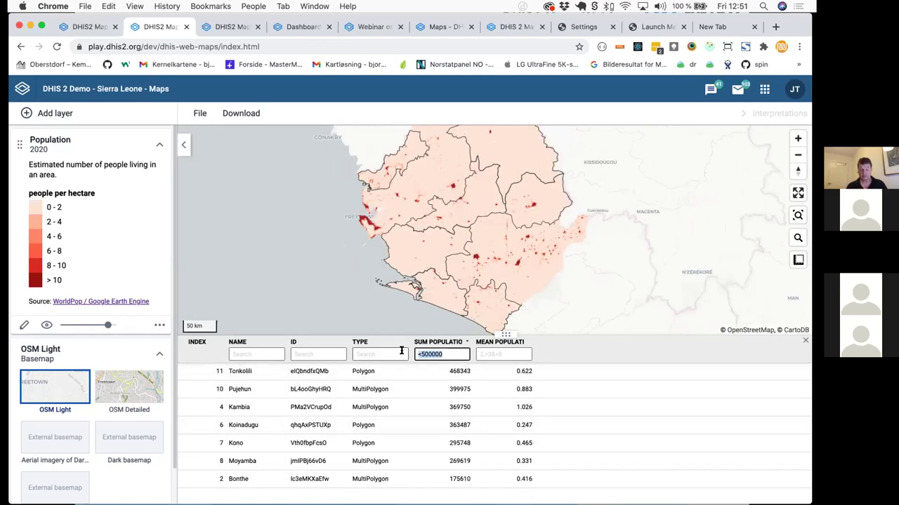
pyautogui.press('BackSpace')
pyautogui.scroll(2, 466, 217)
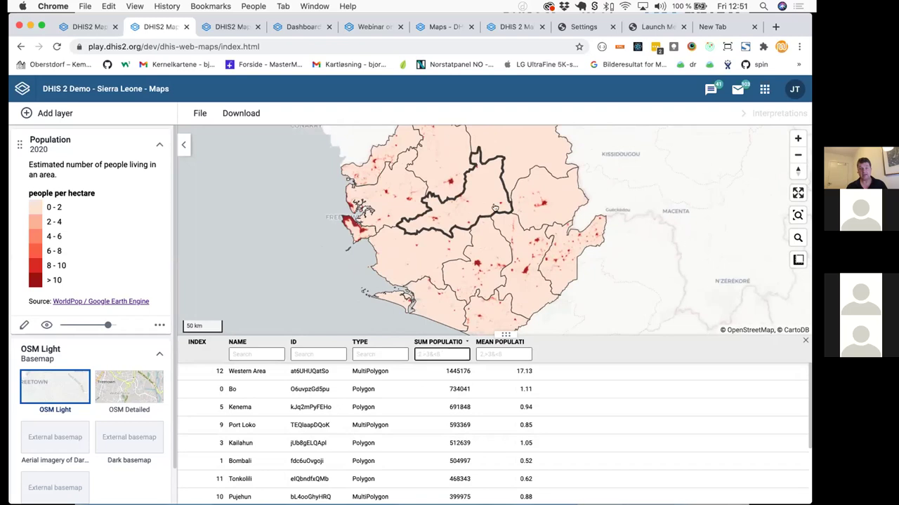
pyautogui.click(805, 341)
# Drill down one level from the Tonkolili district on the map.
pyautogui.scroll(3, 449, 307)
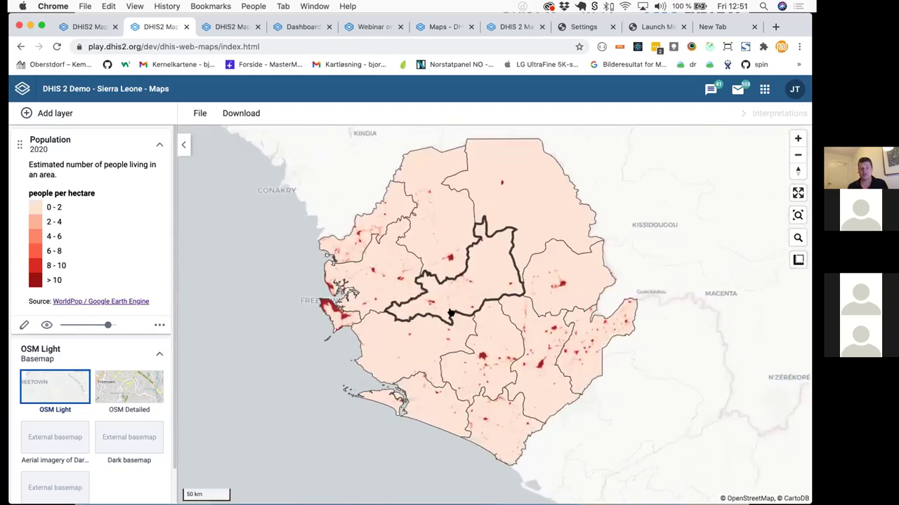
pyautogui.rightClick(486, 268)
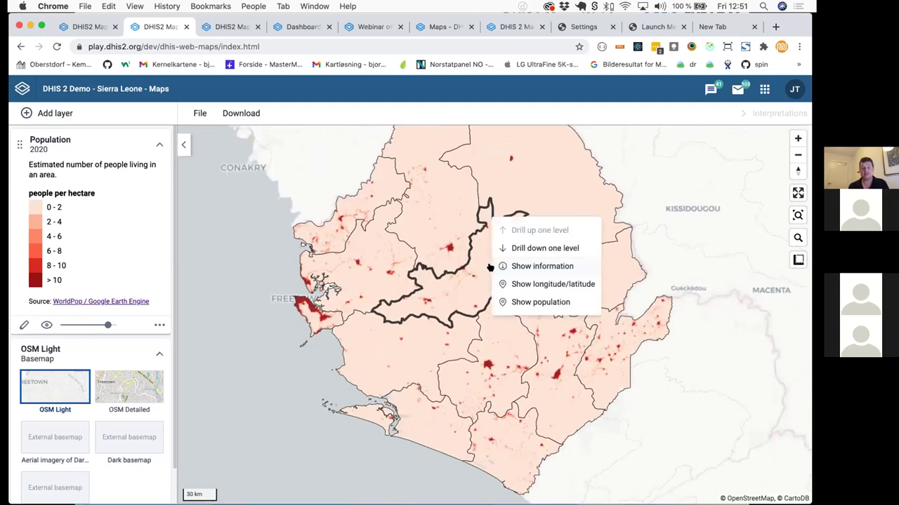
pyautogui.click(530, 249)
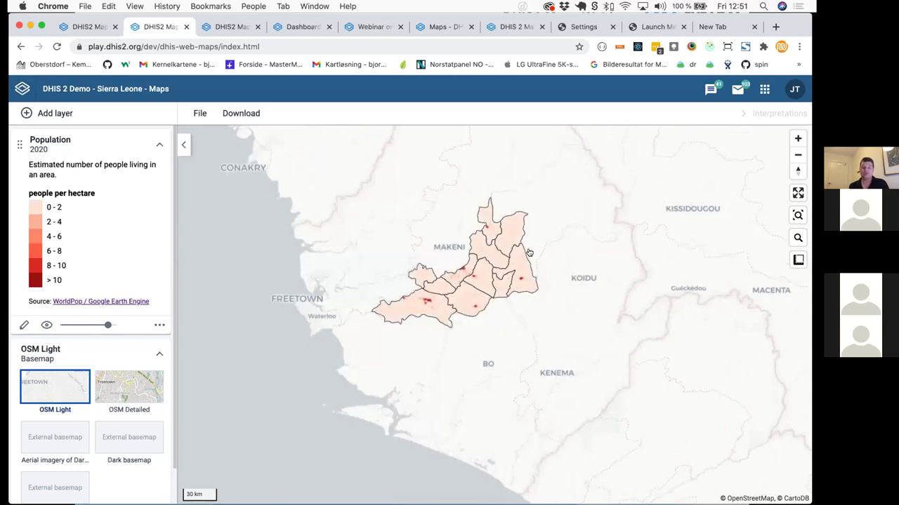
# Check the aggregated population figures of the Kholifa Rowalla area, and dismiss the result.
pyautogui.scroll(3, 495, 274)
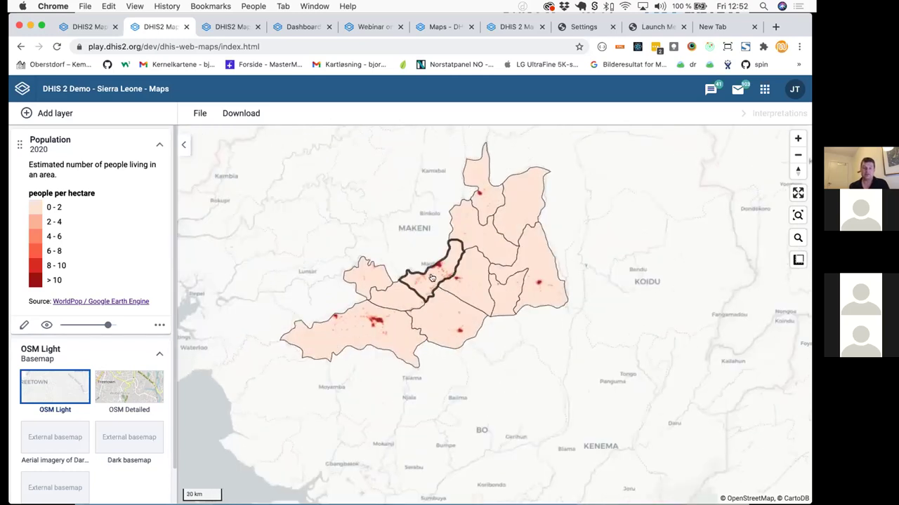
pyautogui.click(432, 278)
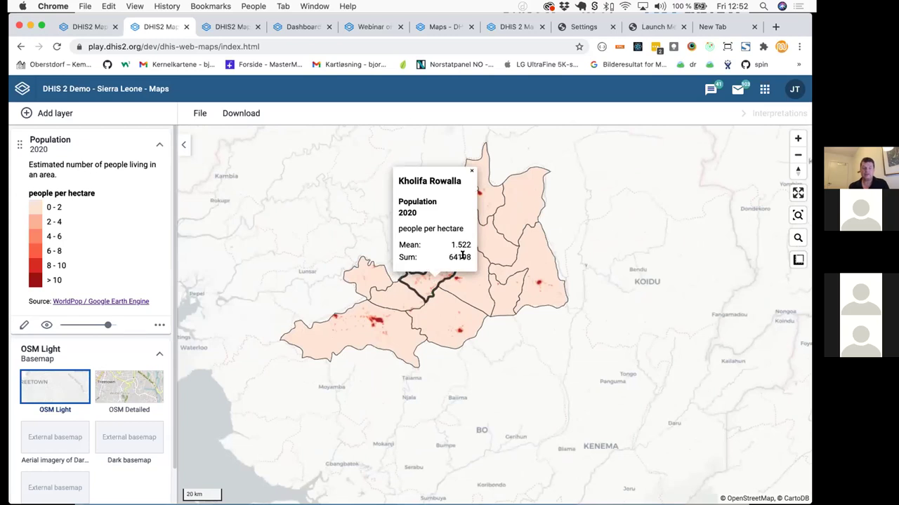
pyautogui.click(468, 171)
# Revisit the population figures of Kholifa Rowalla, and review the data table and download options offered for the Population layer.
pyautogui.click(200, 115)
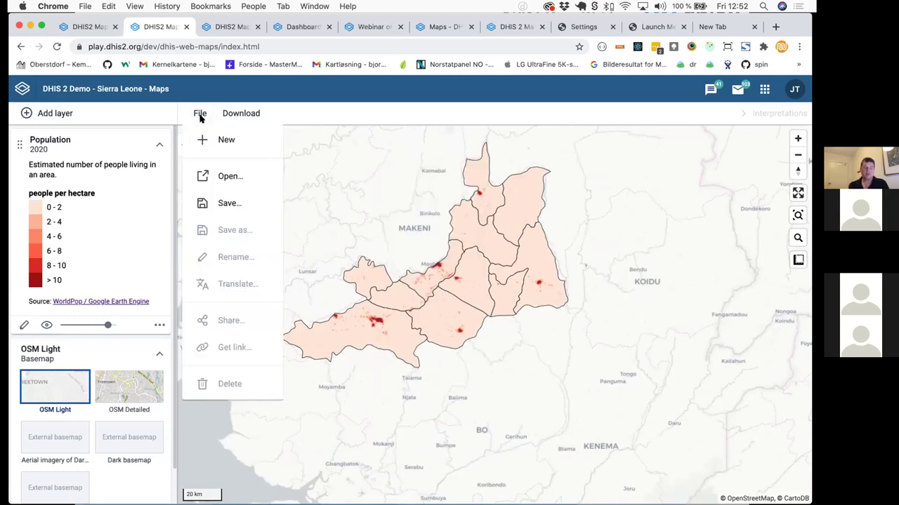
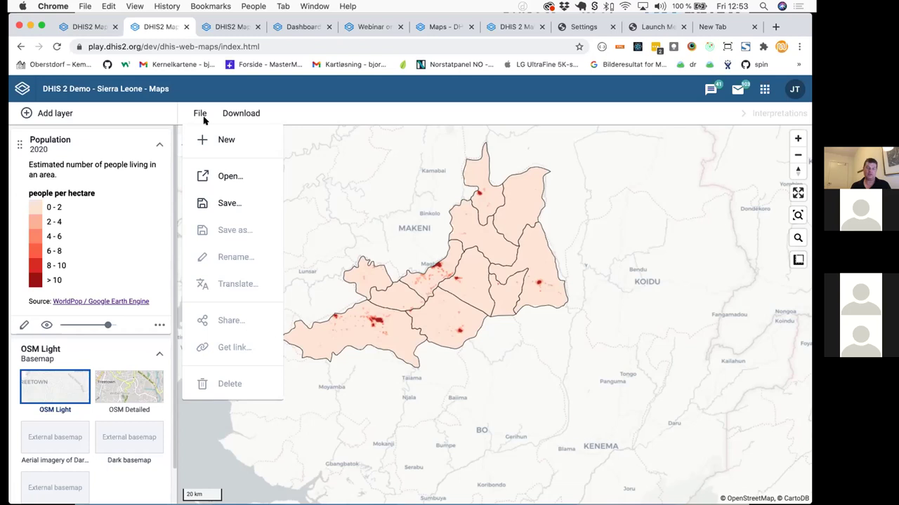
pyautogui.click(424, 276)
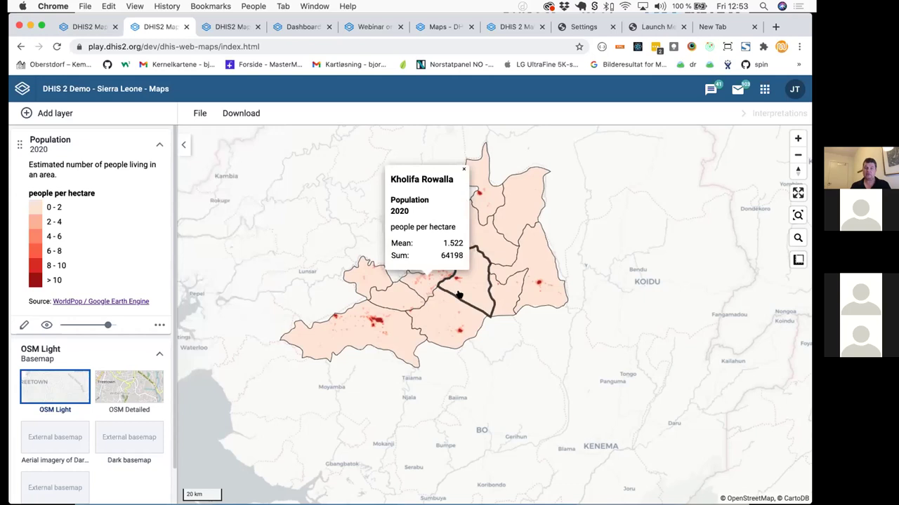
pyautogui.click(463, 170)
pyautogui.click(158, 326)
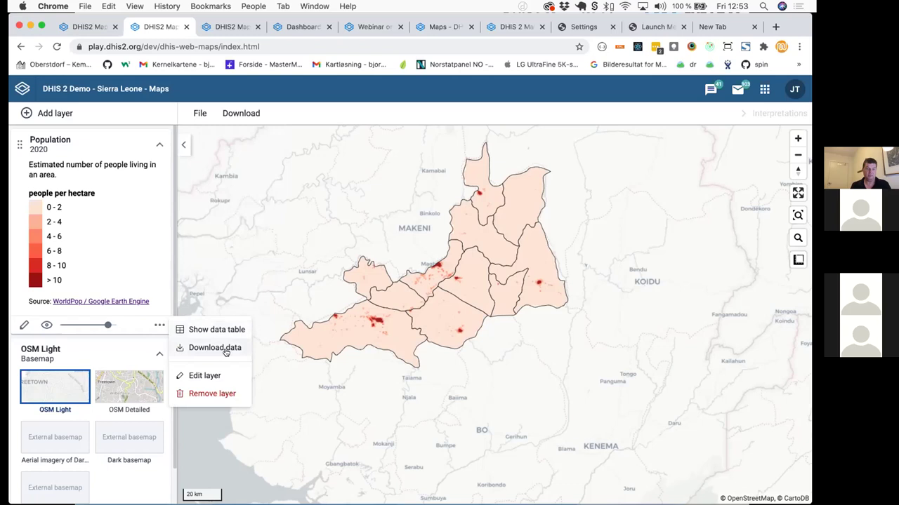
pyautogui.click(281, 366)
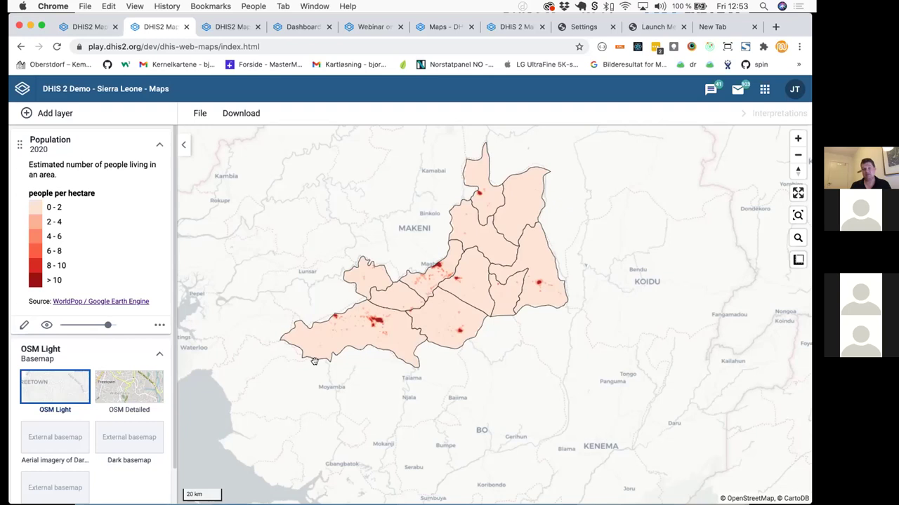
# Start a new map and begin a Population age groups layer.
pyautogui.click(200, 113)
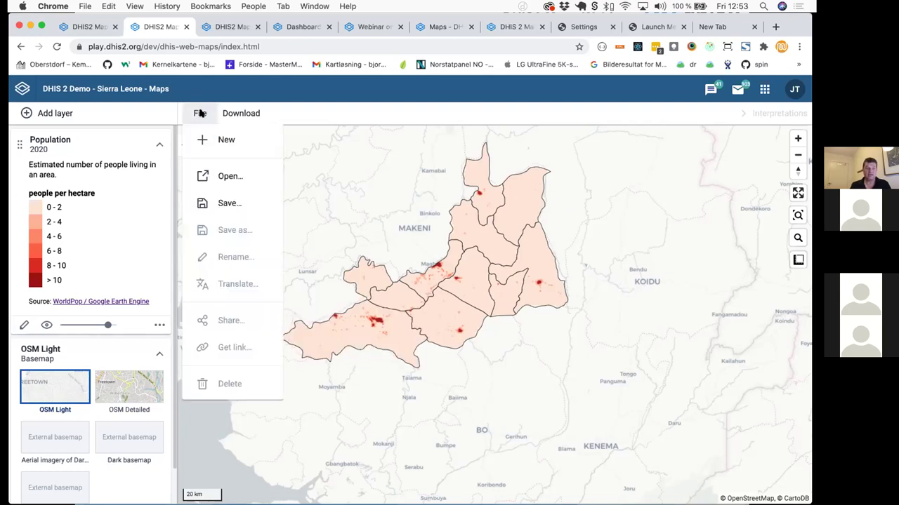
pyautogui.click(221, 138)
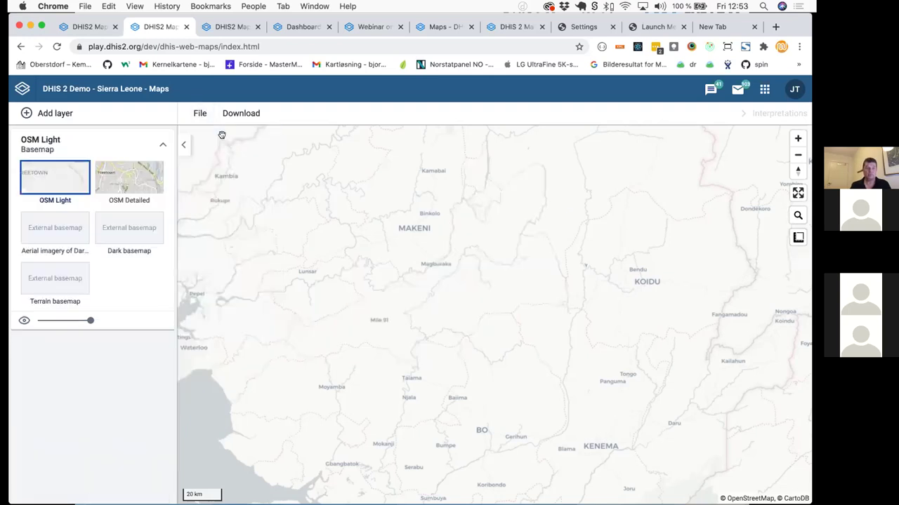
pyautogui.click(63, 115)
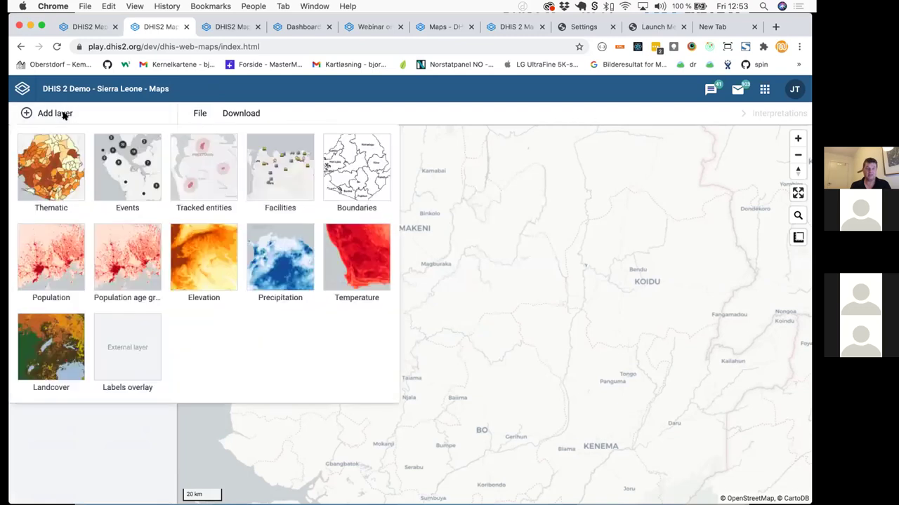
pyautogui.click(124, 274)
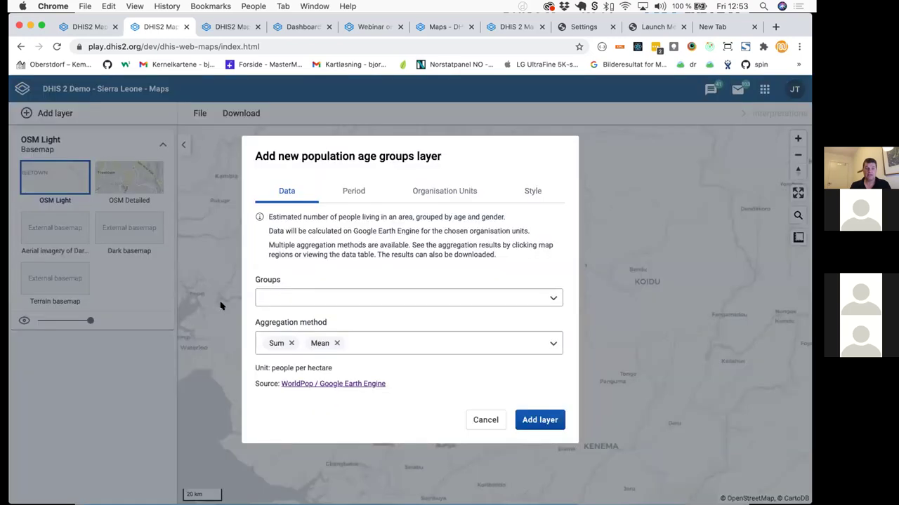
# Select the men and women groups aged 70 - 74, 75 - 79, and 80 years and above for the population age groups layer.
pyautogui.click(293, 294)
pyautogui.scroll(-8, 371, 349)
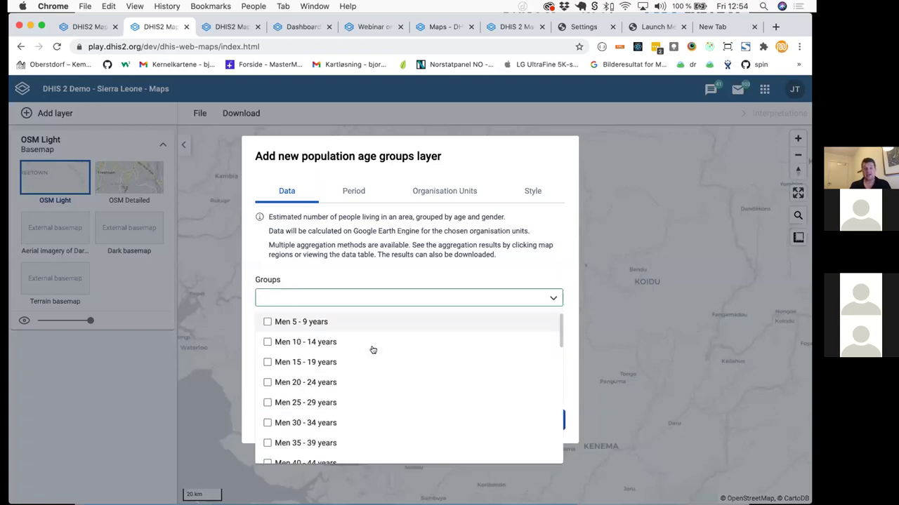
pyautogui.scroll(-6, 373, 351)
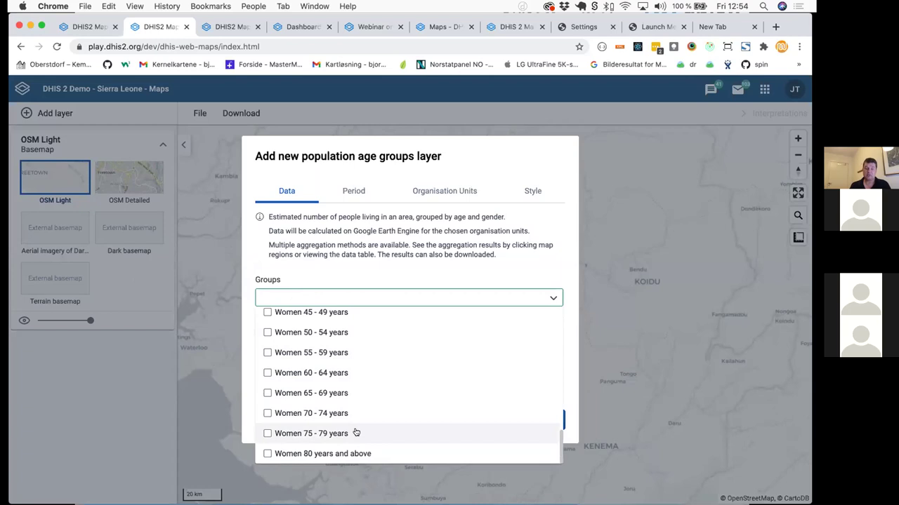
pyautogui.click(307, 412)
pyautogui.click(308, 439)
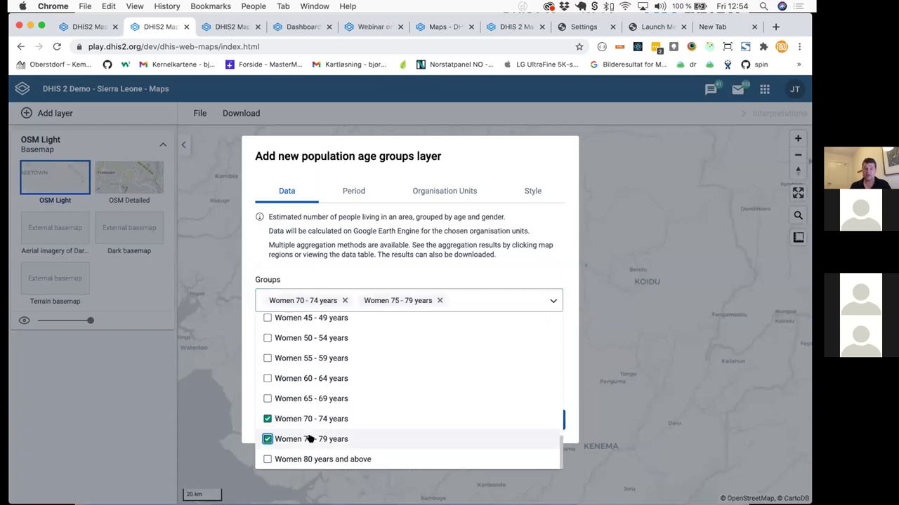
pyautogui.click(338, 459)
pyautogui.scroll(10, 401, 451)
pyautogui.scroll(-4, 402, 451)
pyautogui.click(346, 428)
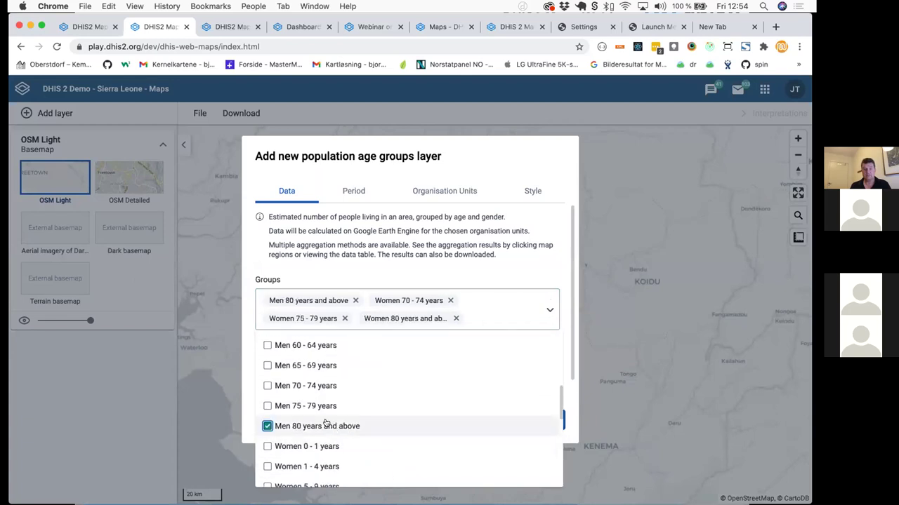
pyautogui.click(321, 405)
pyautogui.click(321, 386)
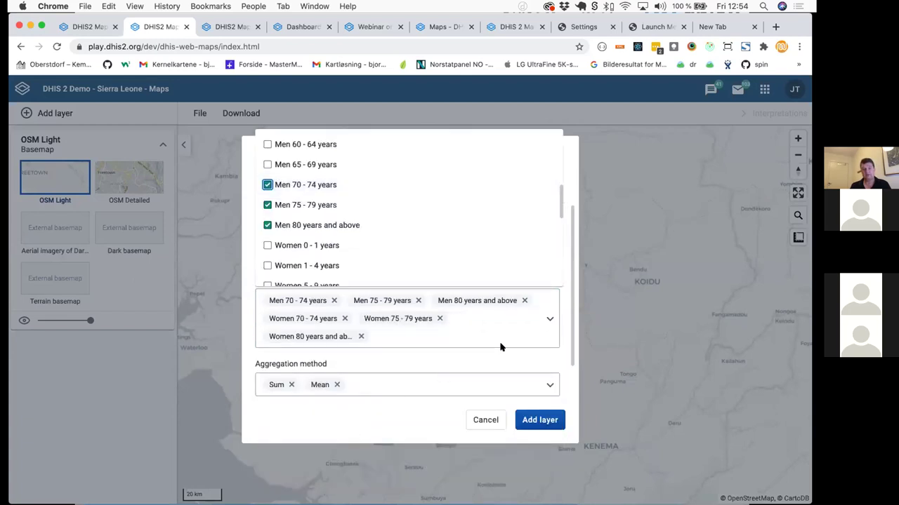
pyautogui.click(562, 346)
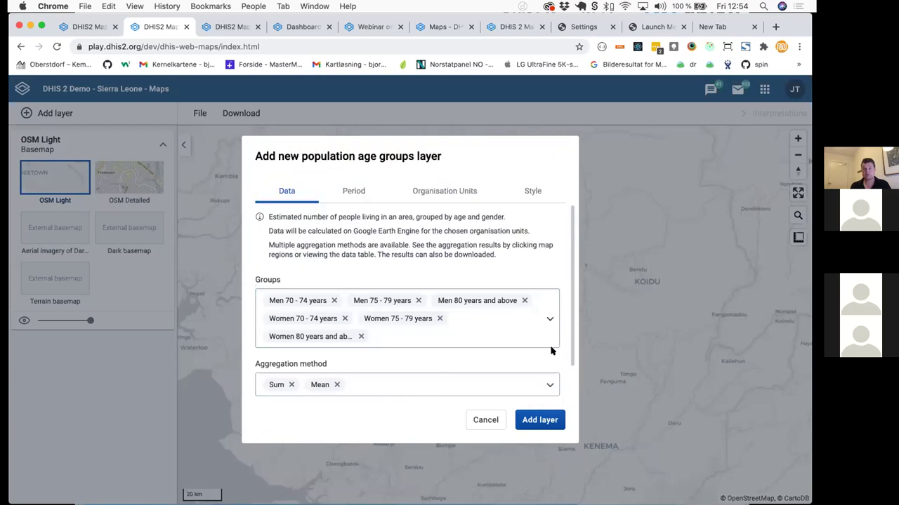
# Add the population age groups layer at District level and check the aggregated figures of Tonkolili.
pyautogui.click(421, 192)
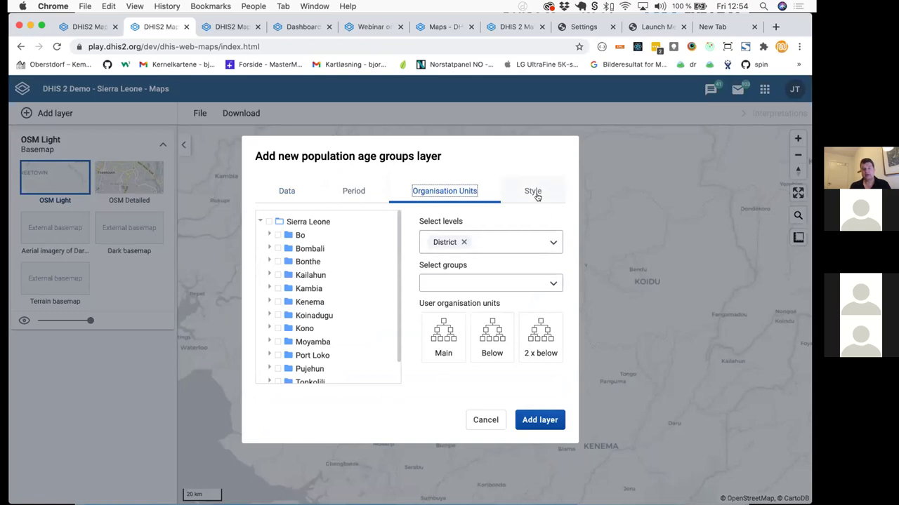
pyautogui.click(538, 420)
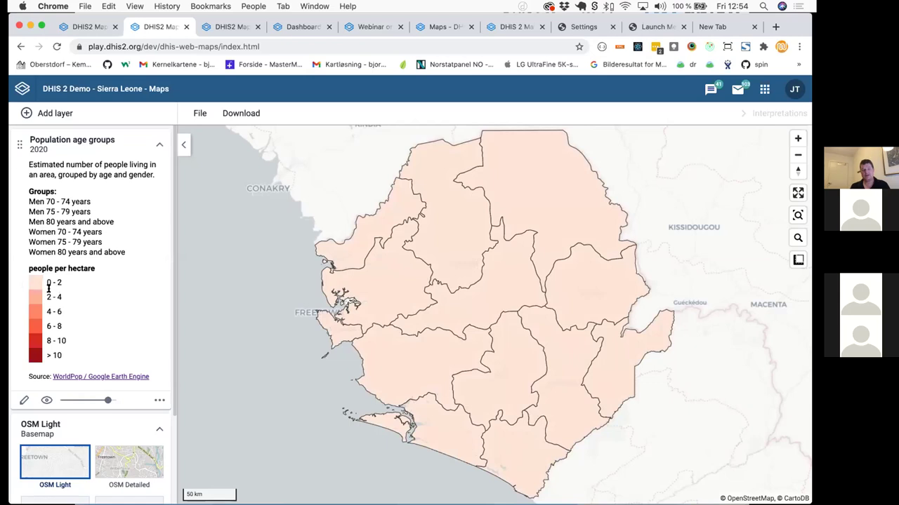
pyautogui.click(478, 306)
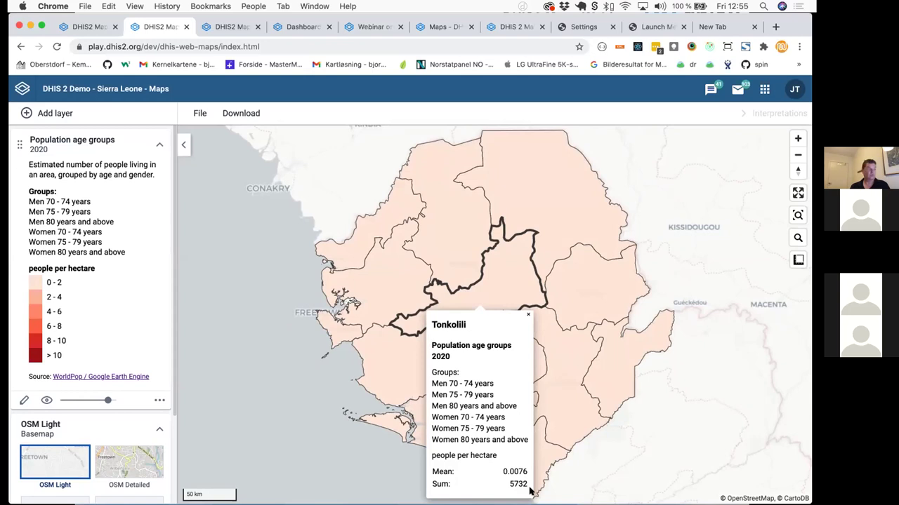
pyautogui.click(524, 316)
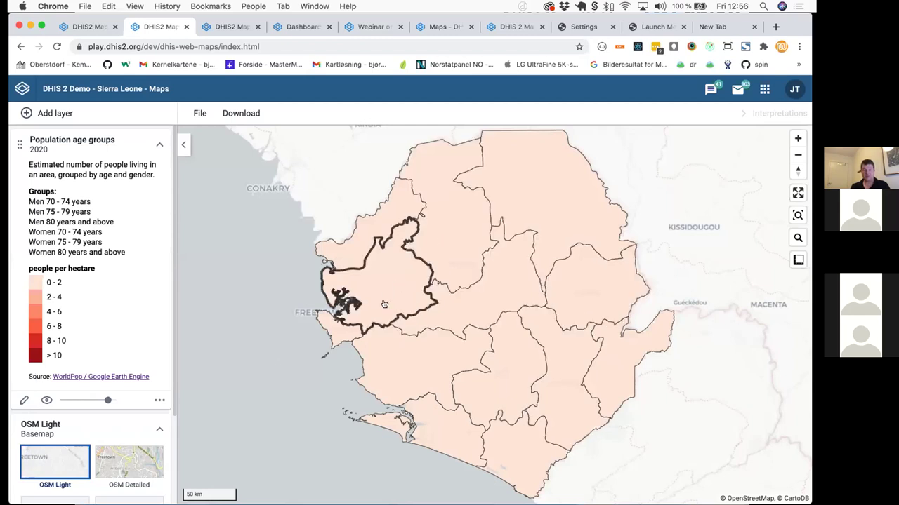
# Set the maximum of the age groups layer's legend to 1, update the layer, and inspect the Freetown area.
pyautogui.click(24, 401)
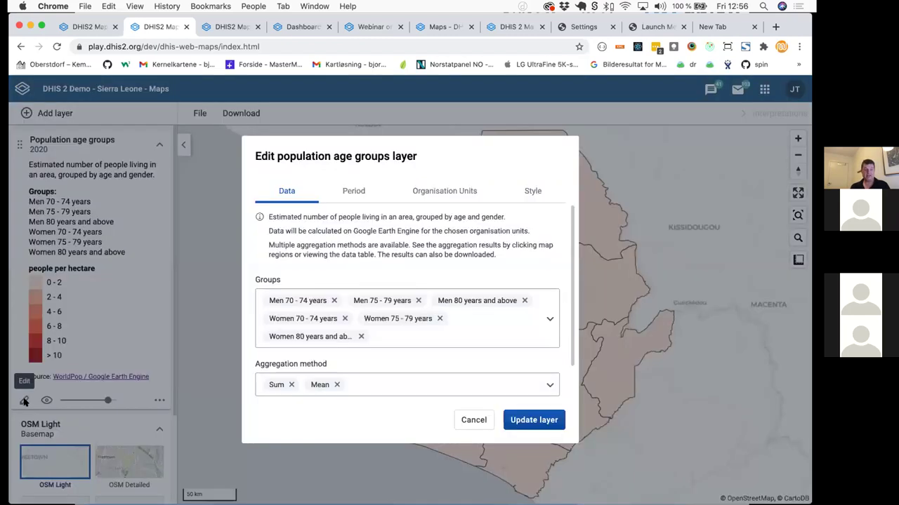
pyautogui.click(525, 196)
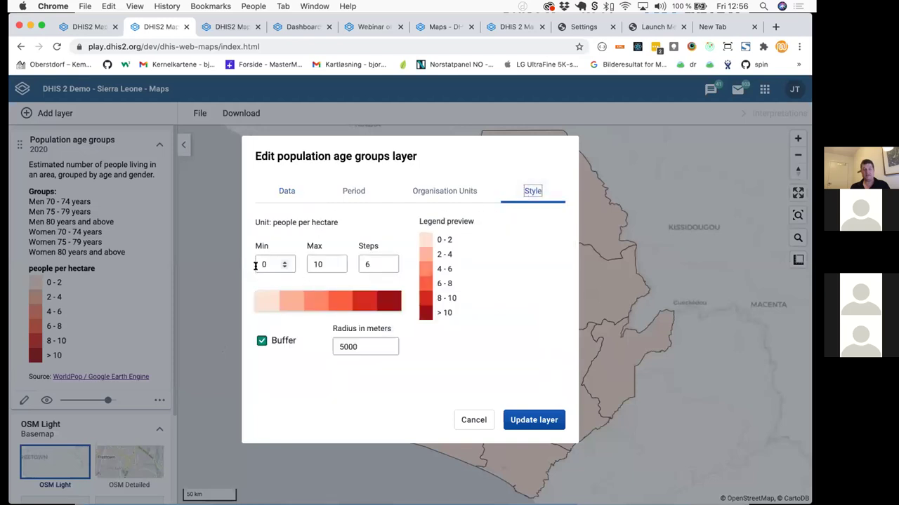
pyautogui.doubleClick(322, 264)
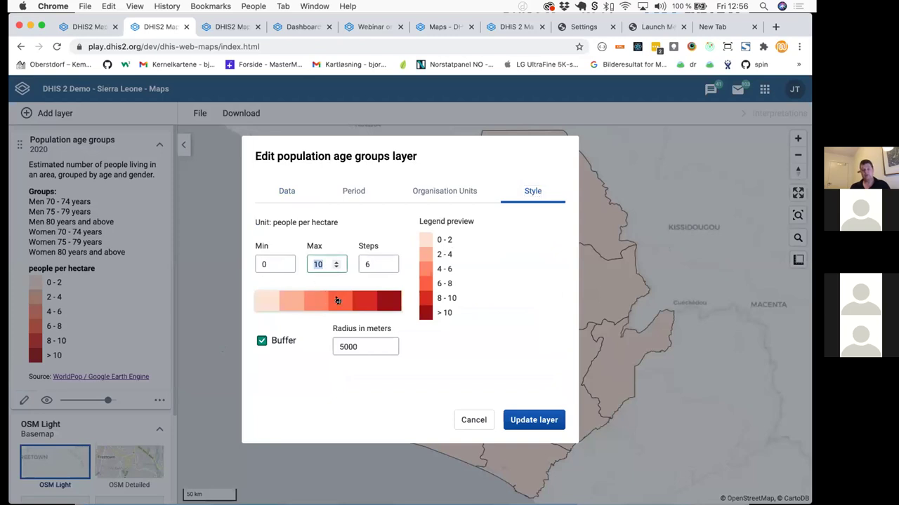
pyautogui.write('1')
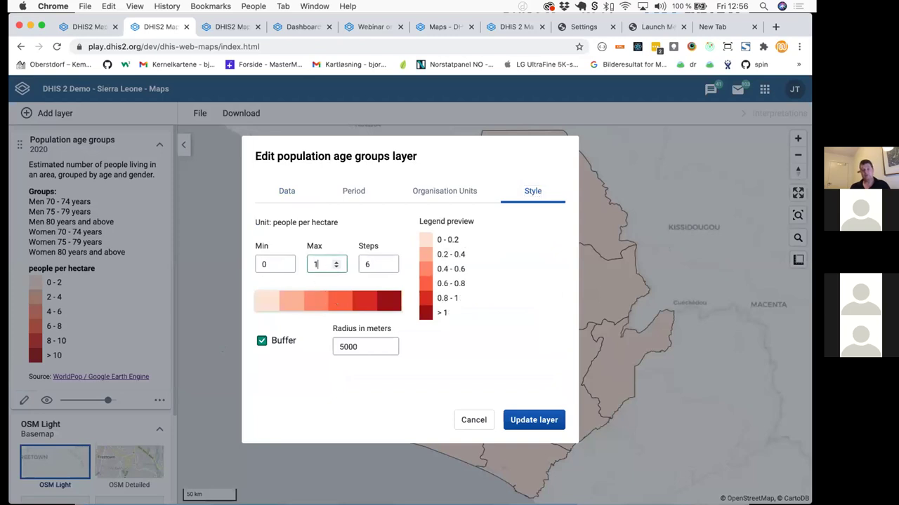
pyautogui.click(541, 421)
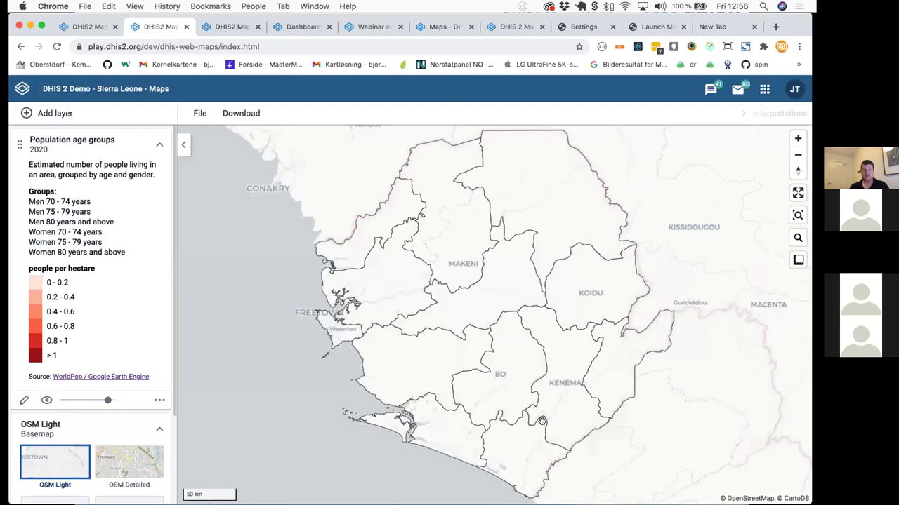
pyautogui.scroll(3, 324, 331)
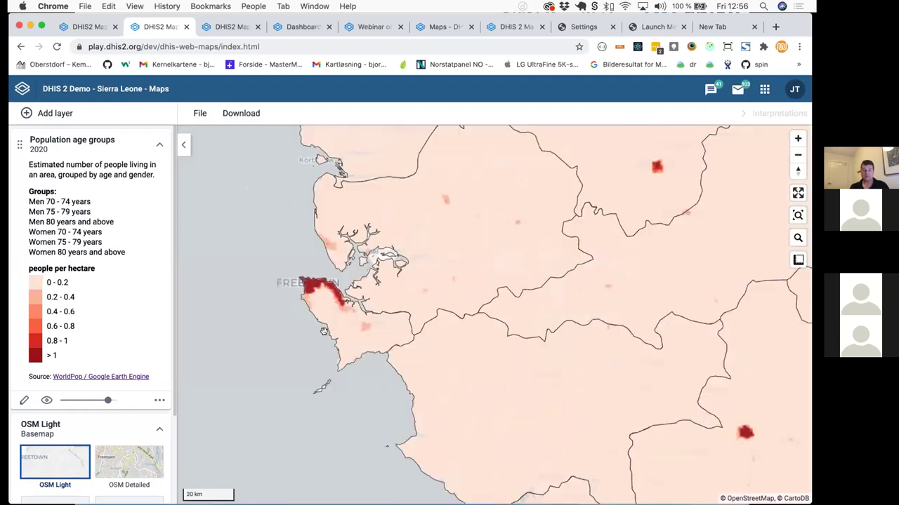
pyautogui.scroll(4, 324, 331)
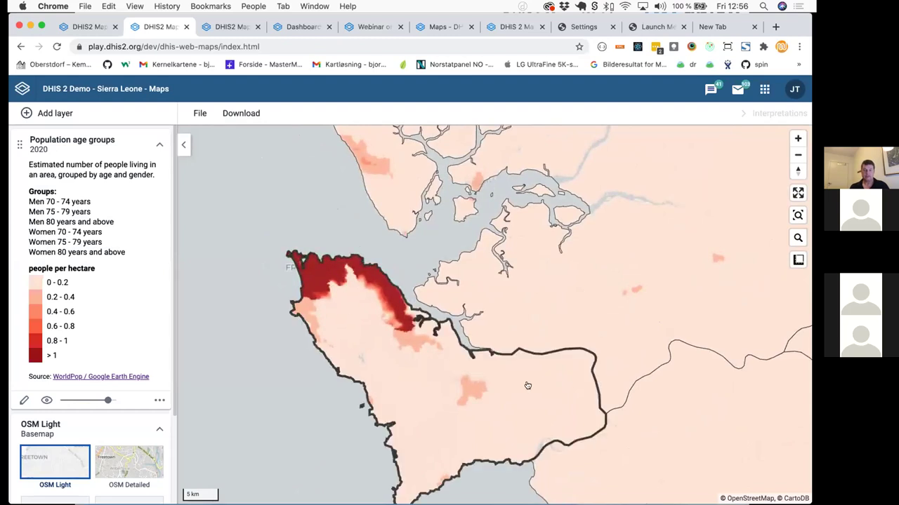
pyautogui.moveTo(517, 390); pyautogui.dragTo(515, 414)
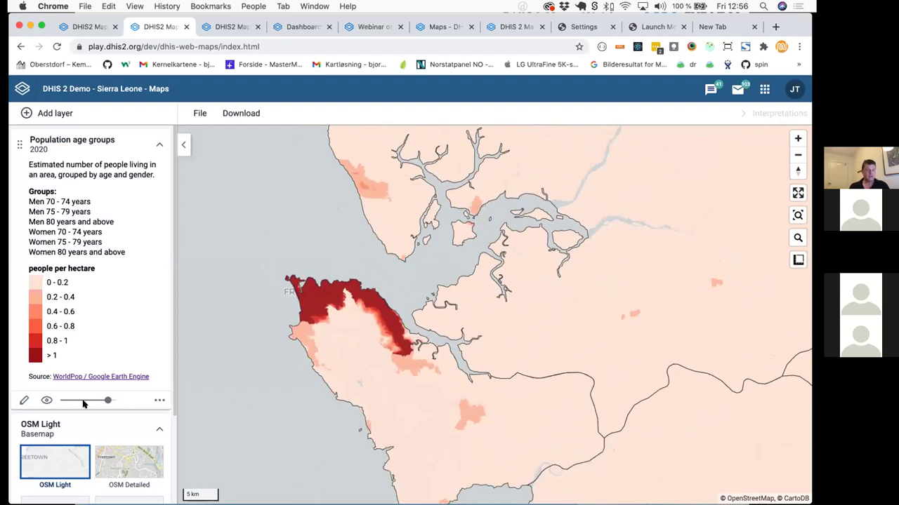
# Replace the District level with the Bargbe chiefdom in Bo as the layer's organisation unit and update the layer.
pyautogui.click(23, 400)
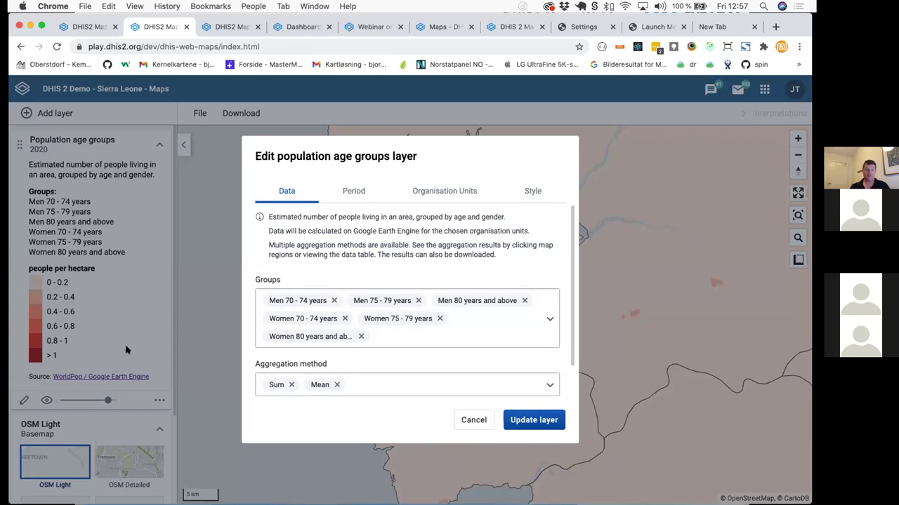
pyautogui.click(530, 194)
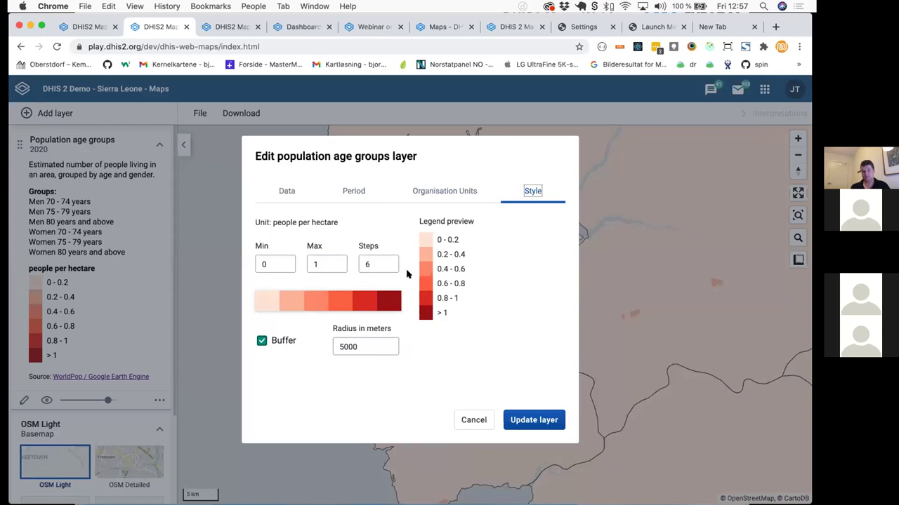
pyautogui.click(436, 187)
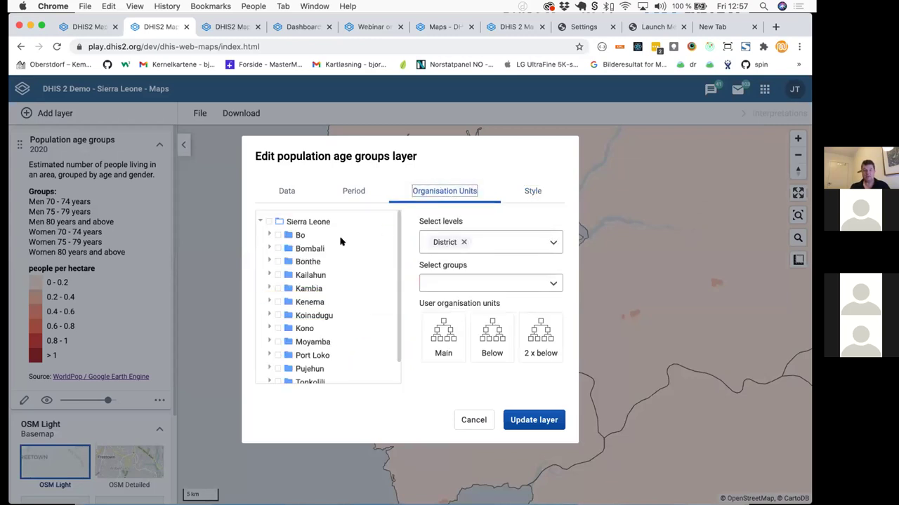
pyautogui.click(463, 241)
pyautogui.click(269, 235)
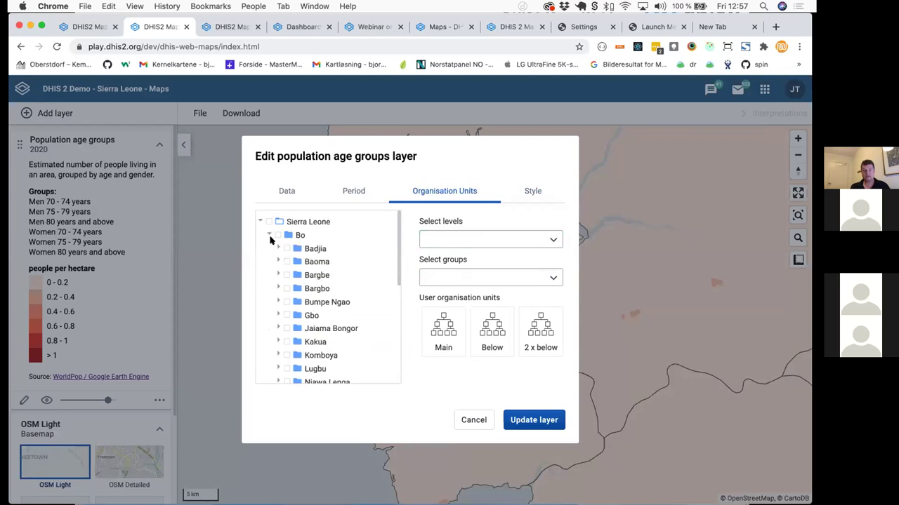
pyautogui.click(285, 276)
pyautogui.click(277, 274)
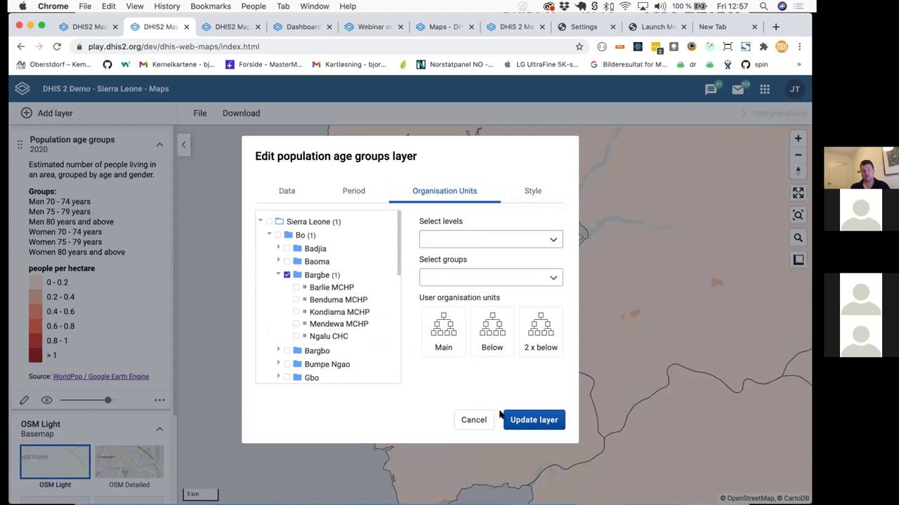
pyautogui.click(527, 420)
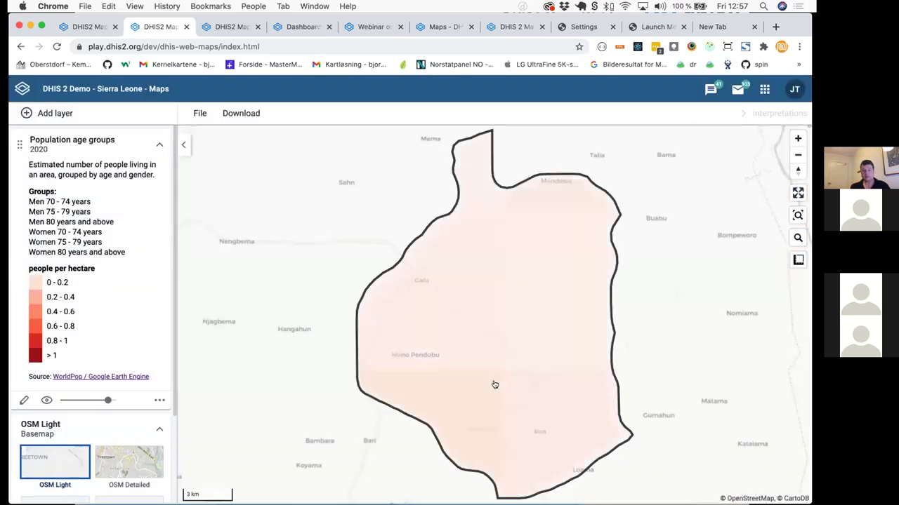
# Set the age groups layer's organisation unit level to Facility within Bargbe and update the layer.
pyautogui.click(21, 401)
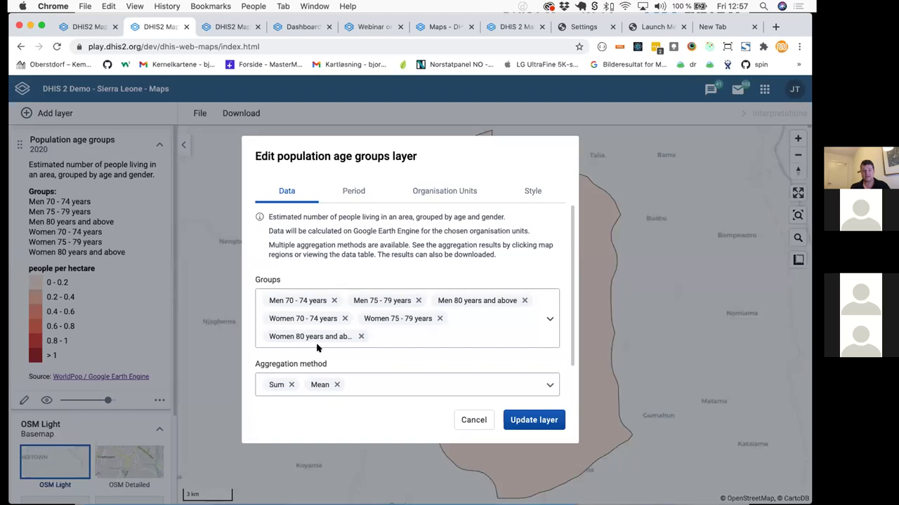
pyautogui.click(474, 419)
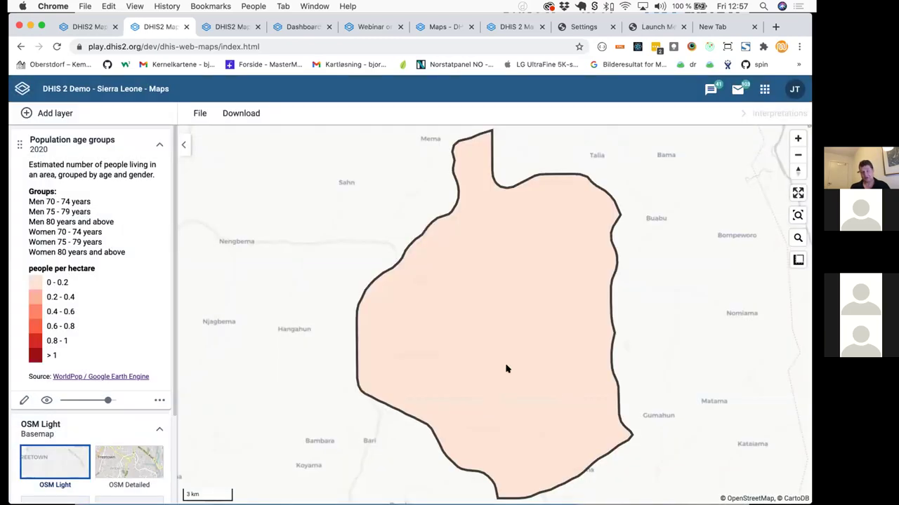
pyautogui.click(24, 400)
pyautogui.click(446, 197)
pyautogui.click(457, 238)
pyautogui.click(451, 319)
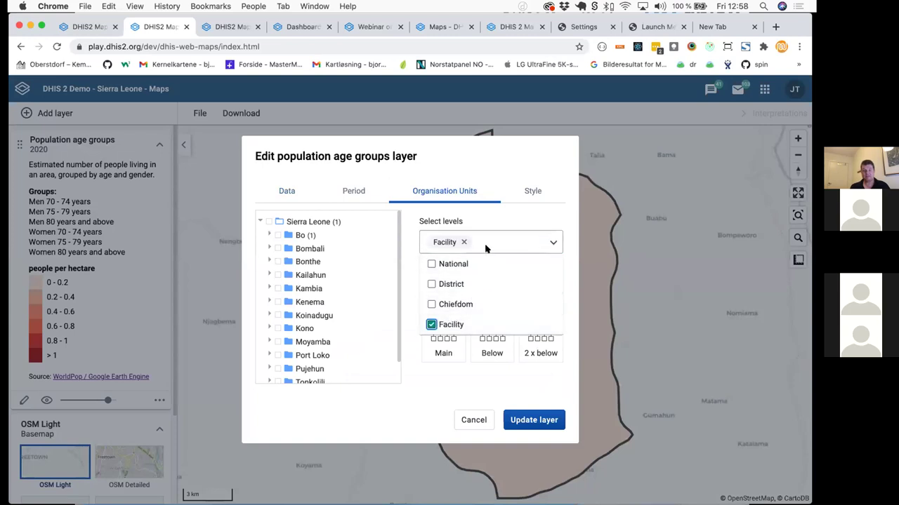
pyautogui.click(464, 242)
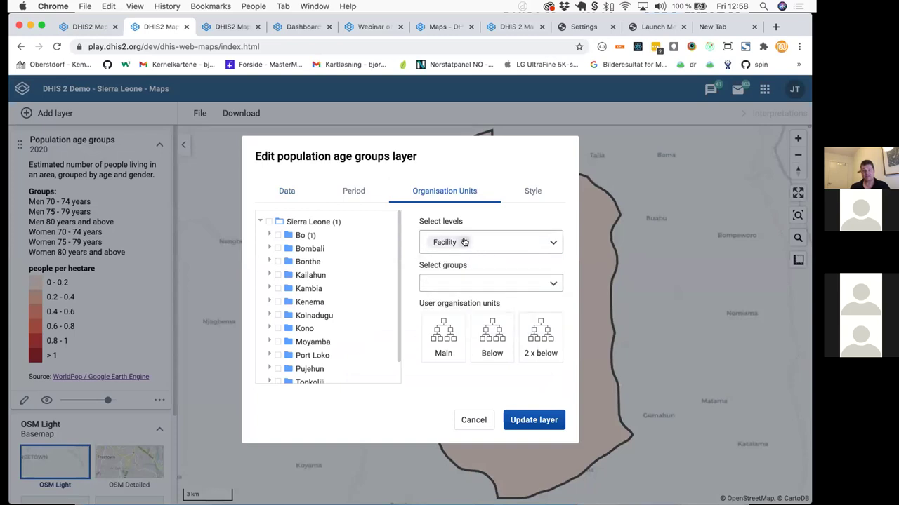
pyautogui.click(531, 420)
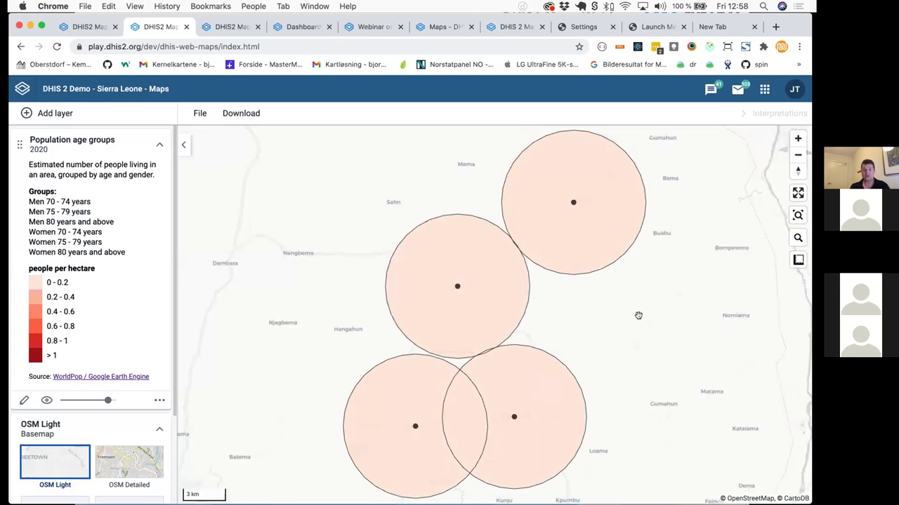
# Check the aggregated age group figures within the buffer around Mendewa MCHP, and dismiss the result.
pyautogui.click(590, 205)
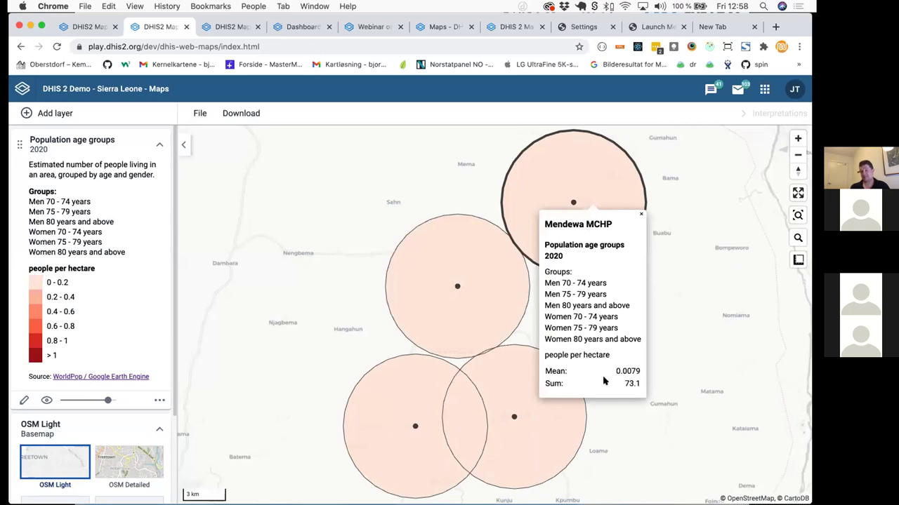
pyautogui.moveTo(622, 382); pyautogui.dragTo(640, 395)
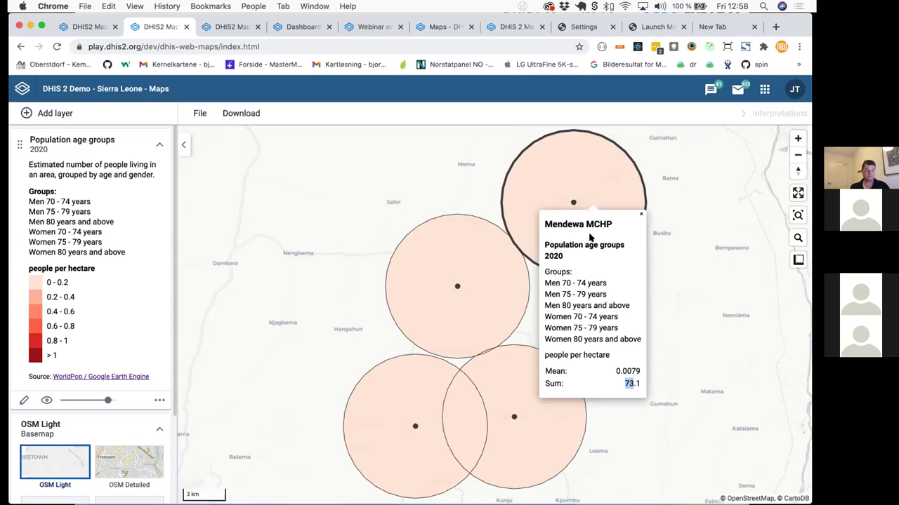
pyautogui.click(638, 216)
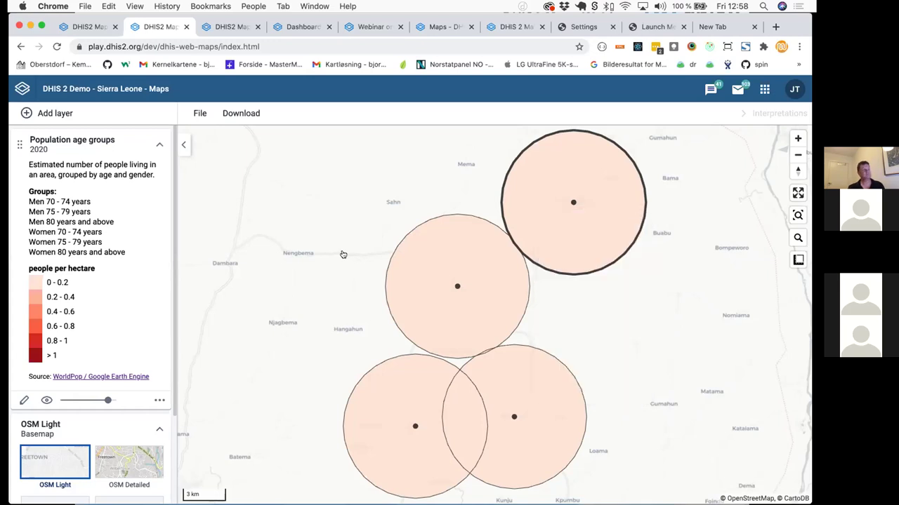
# Switch to the map with the District boundaries and Elevation layers, and go to Zoom and back to Chrome.
pyautogui.click(86, 26)
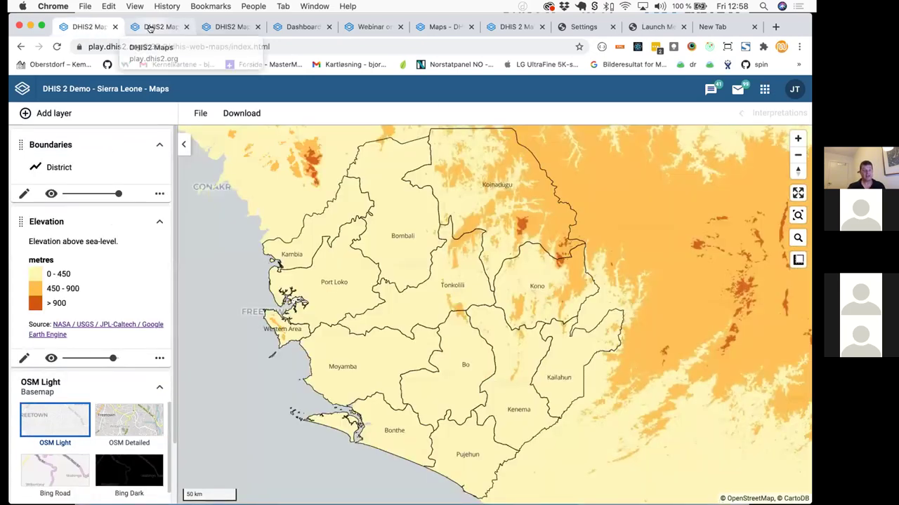
pyautogui.press('super+Tab')
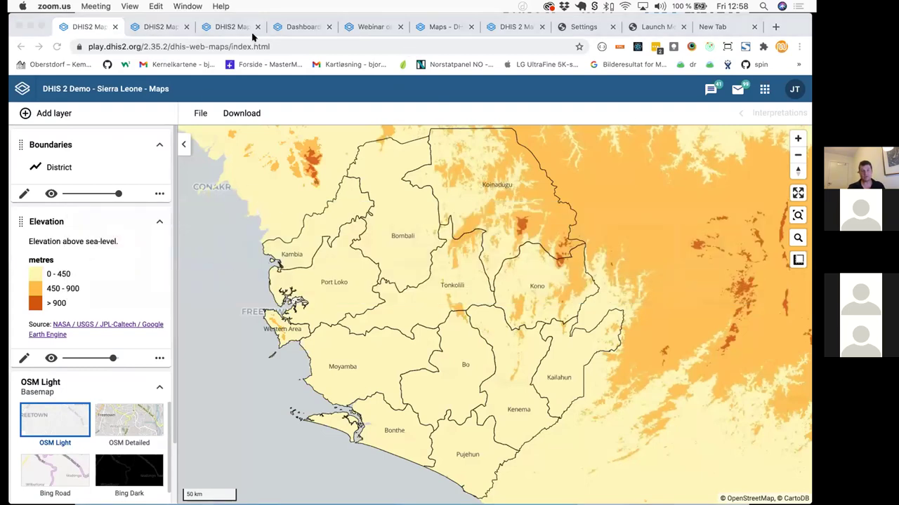
pyautogui.press('super+Tab')
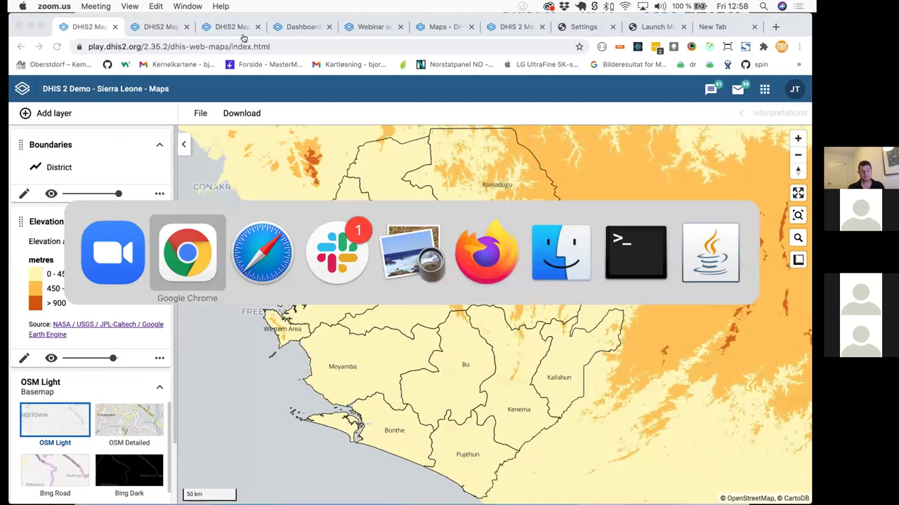
# Switch to the DHIS2 Maps Webinar presentation in Firefox and exit its slideshow at the Layer types slide.
pyautogui.press('super+Tab')
pyautogui.press('super+Tab')
pyautogui.press('super+Tab')
pyautogui.press('super+Tab')
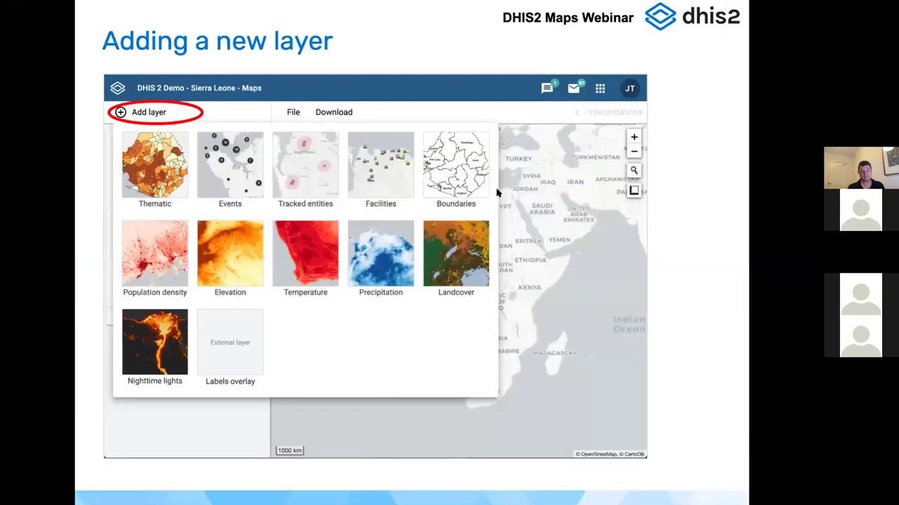
pyautogui.press('Right')
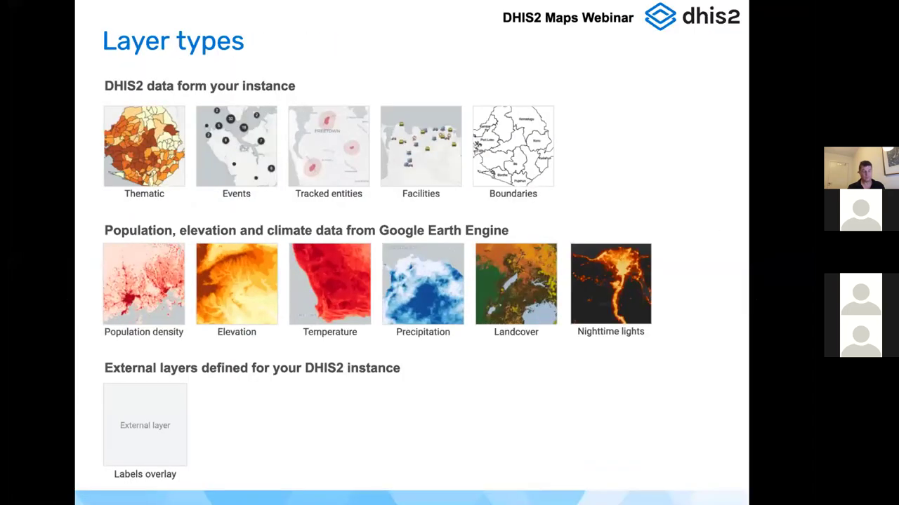
pyautogui.press('Escape')
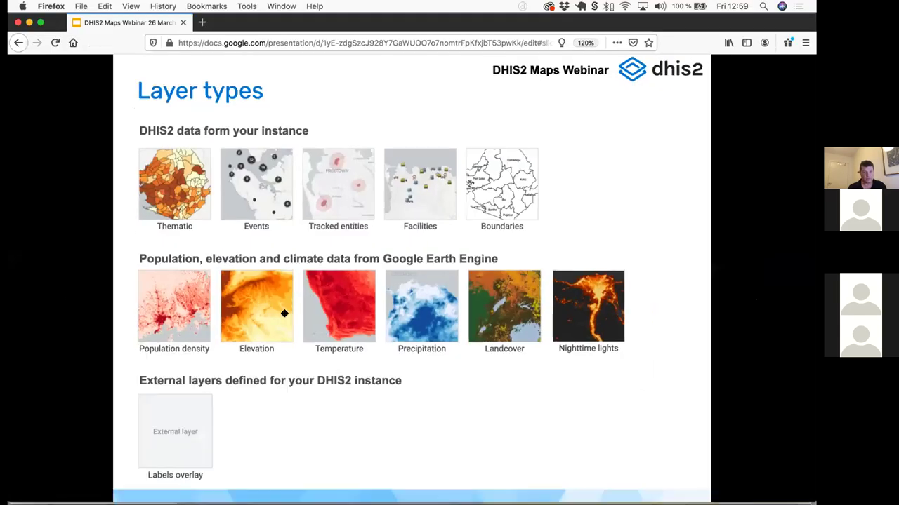
# Find the External layers slide, number 51, near the end of the presentation and open it.
pyautogui.scroll(-15, 91, 360)
pyautogui.scroll(-15, 91, 359)
pyautogui.scroll(-12, 91, 363)
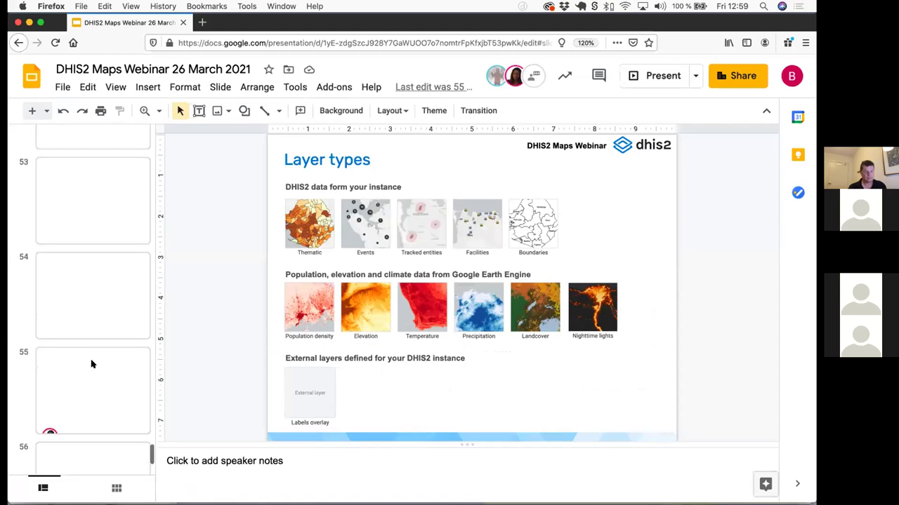
pyautogui.click(91, 364)
pyautogui.click(96, 305)
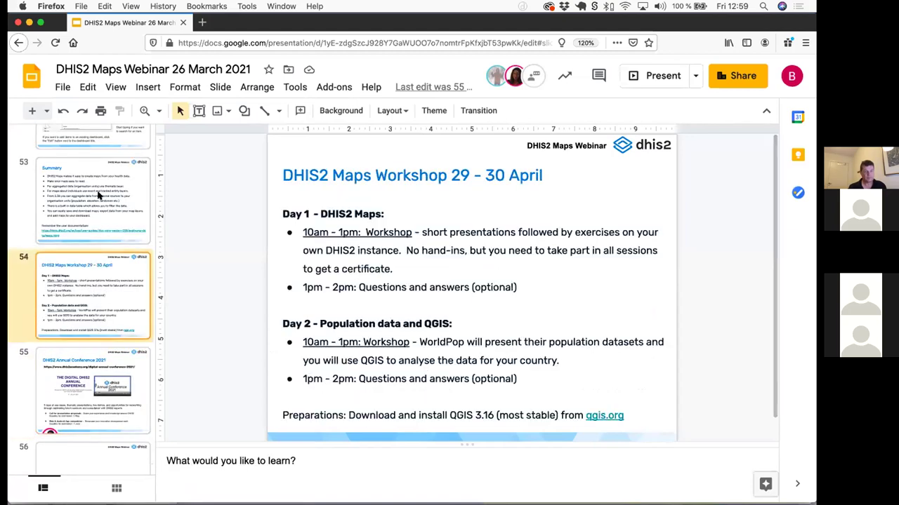
pyautogui.click(98, 197)
pyautogui.scroll(2, 98, 202)
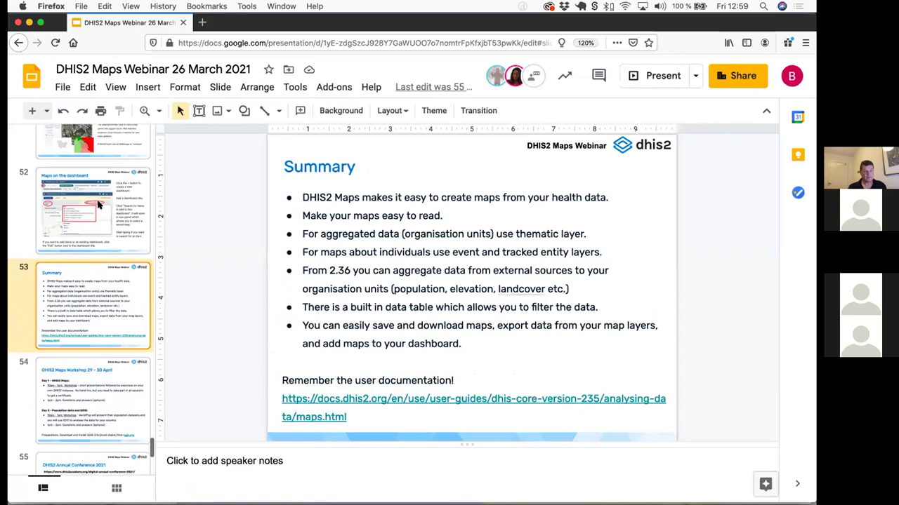
pyautogui.scroll(3, 98, 203)
pyautogui.click(93, 211)
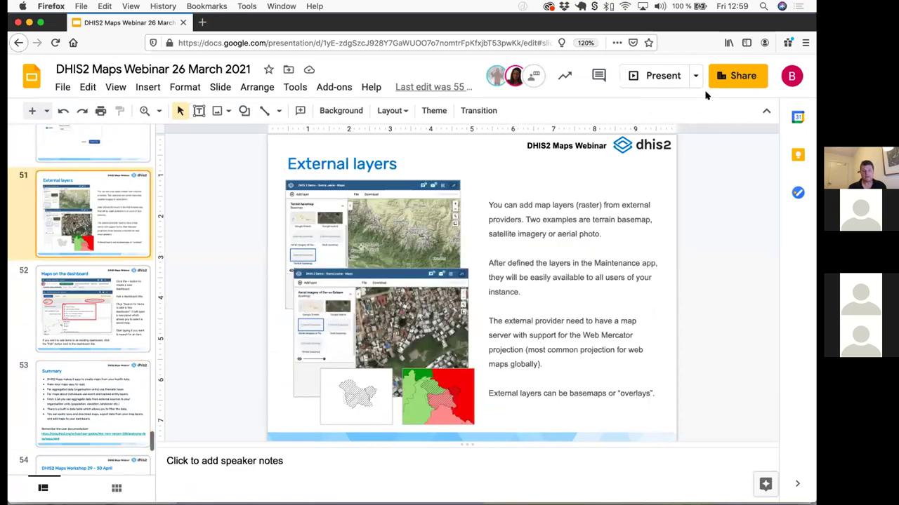